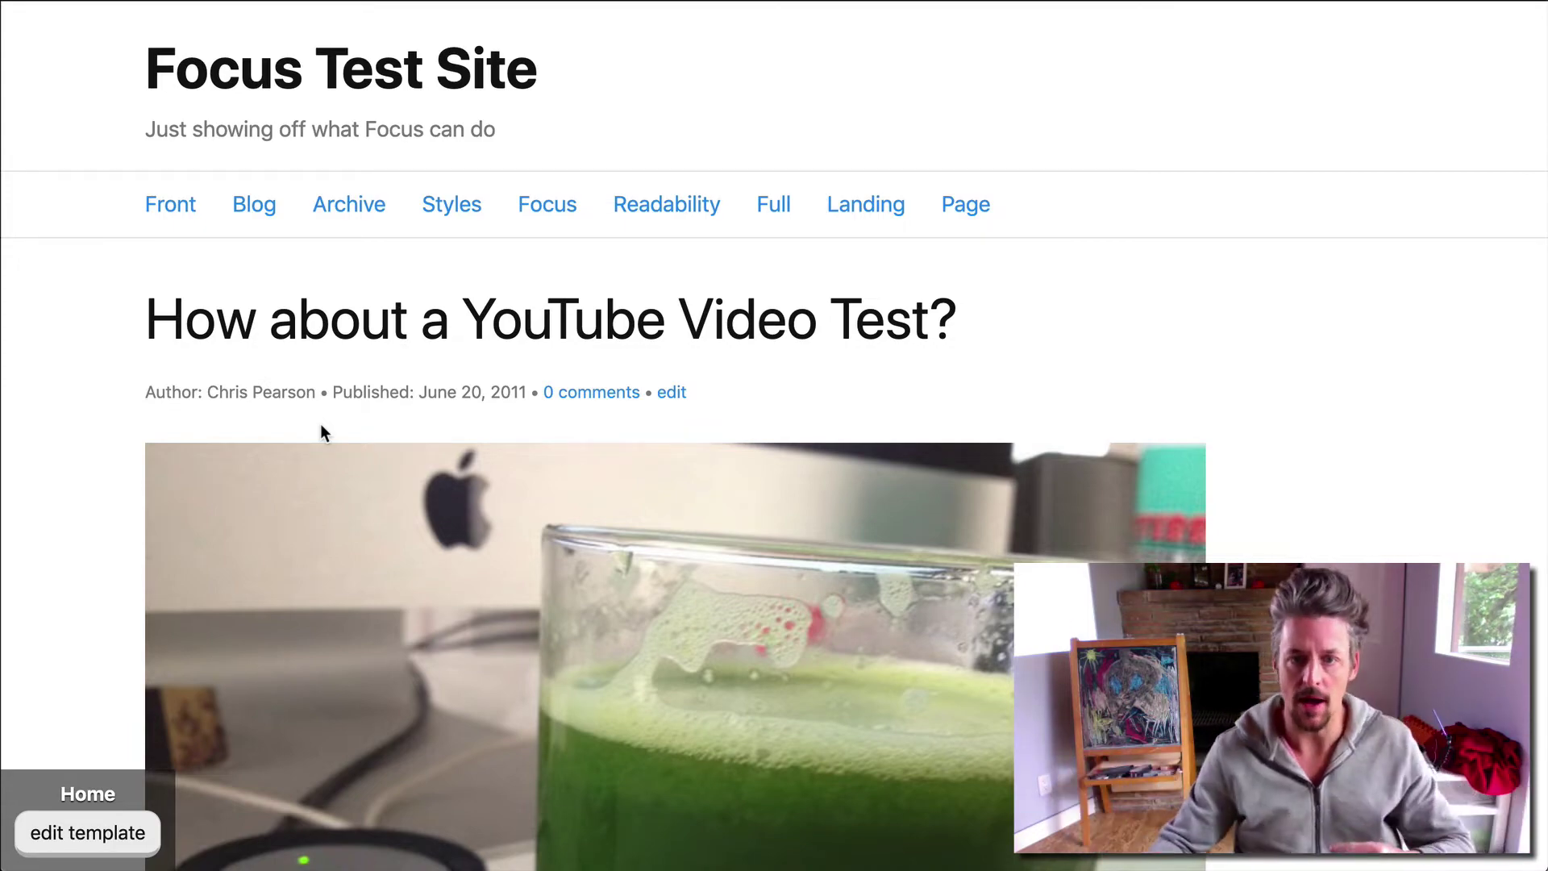
Step: Examine the first post's title, byline, featured image and excerpt on the test site's home page
scroll(394, 340, "down", 5)
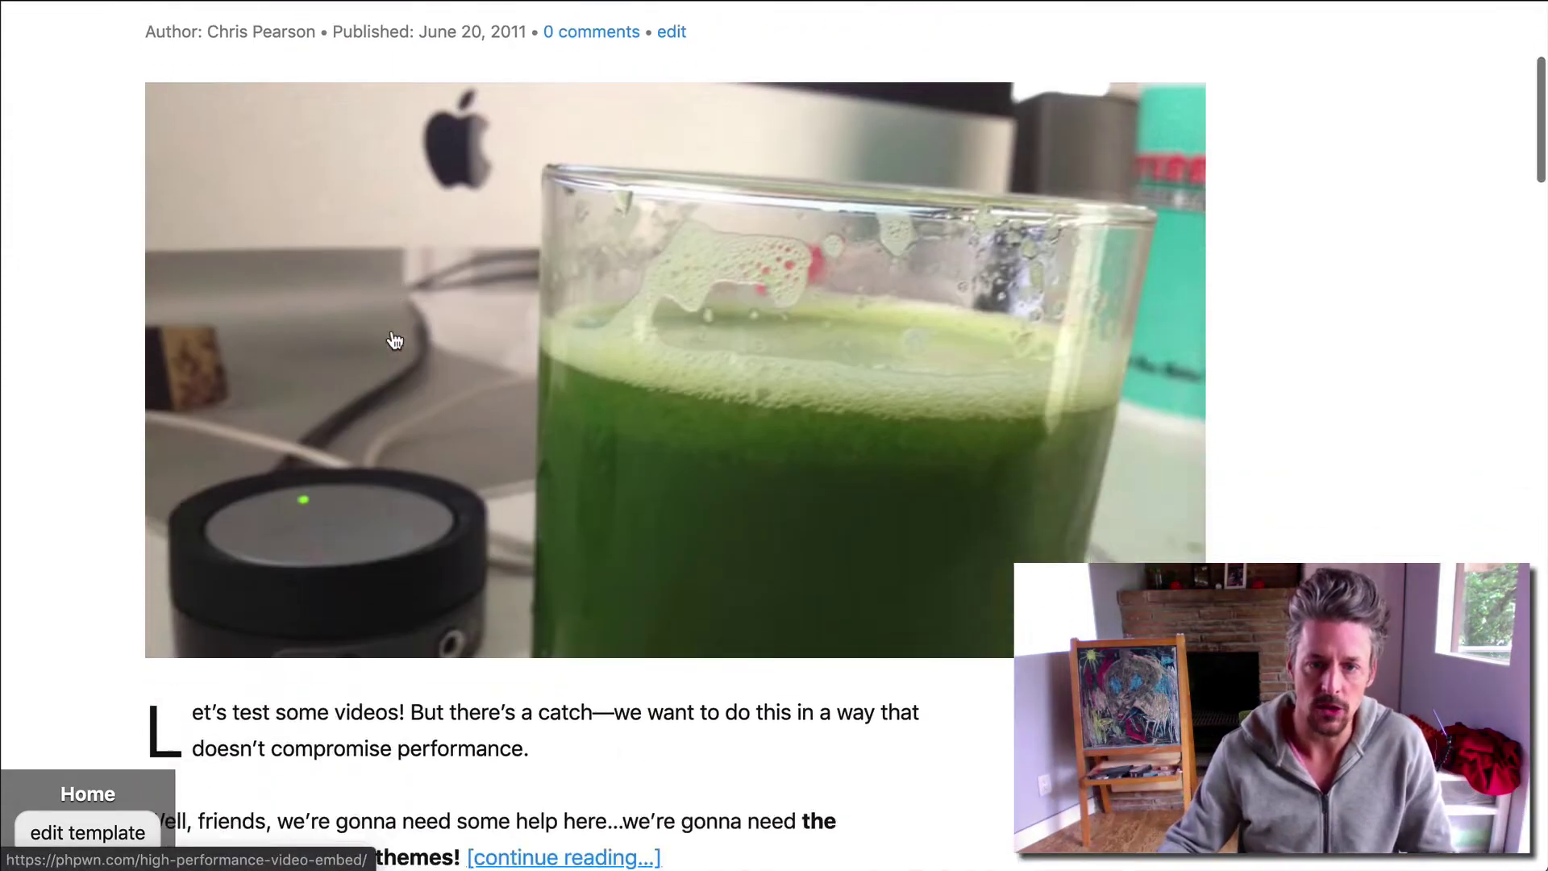
scroll(394, 340, "down", 20)
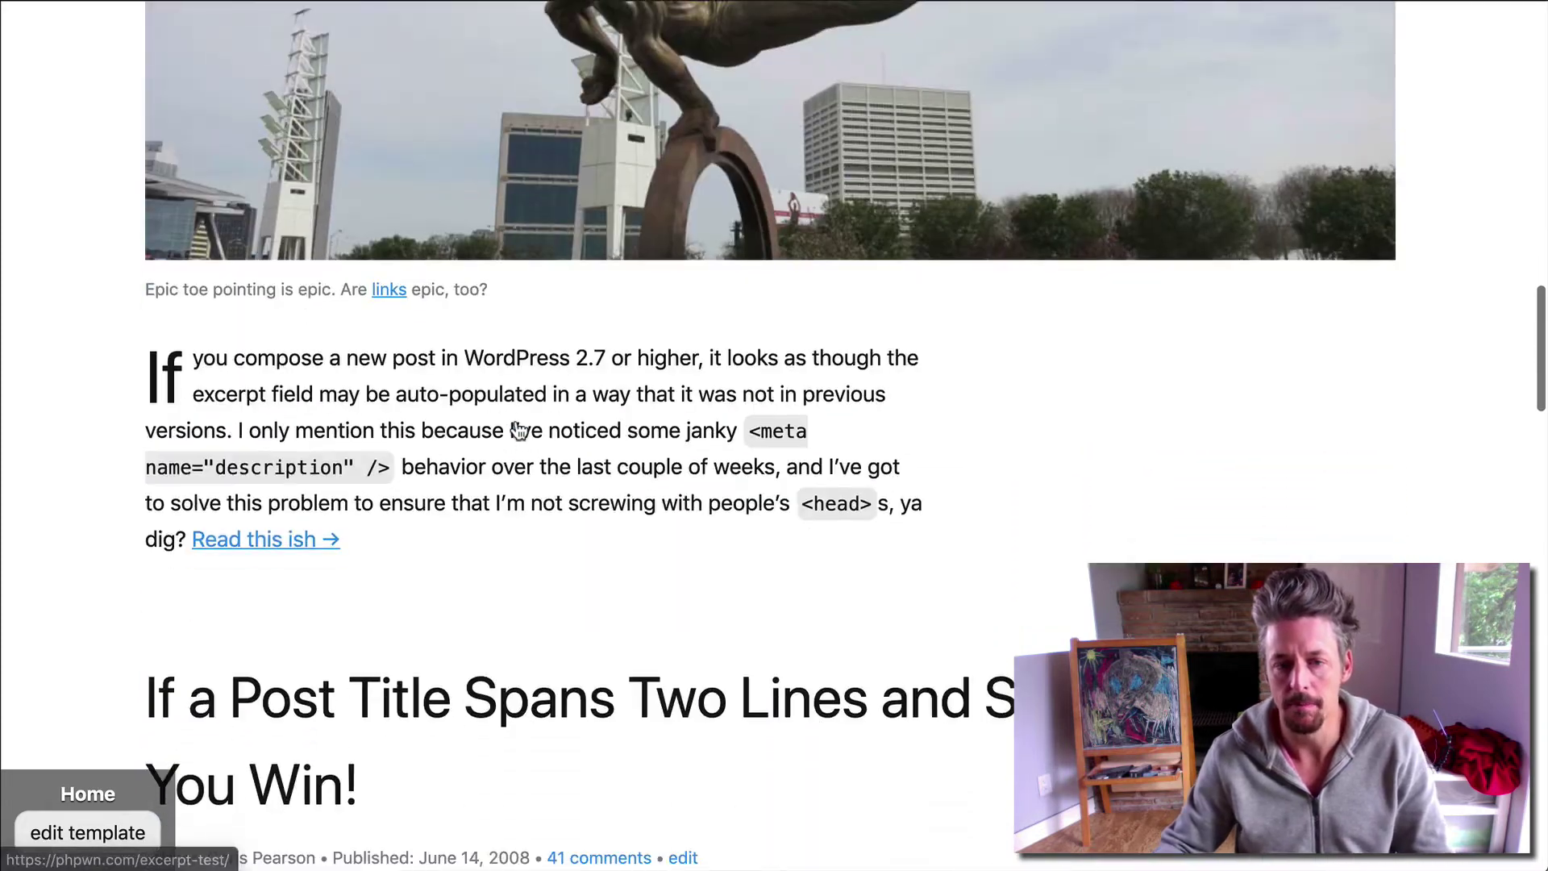
scroll(519, 430, "up", 20)
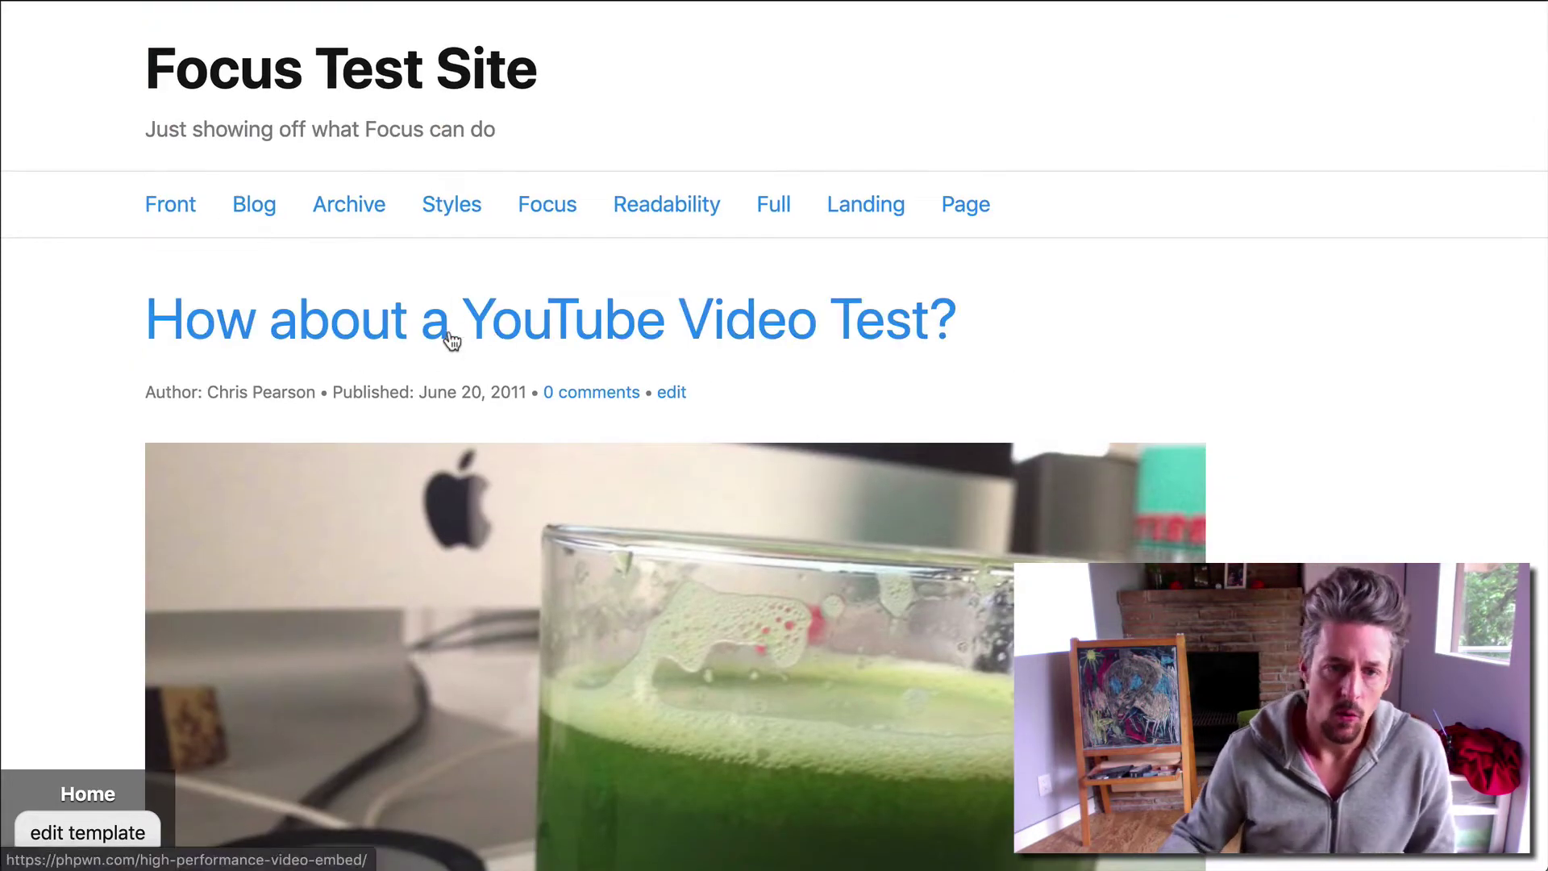
left_click_drag(121, 328, 1050, 317)
left_click(1051, 318)
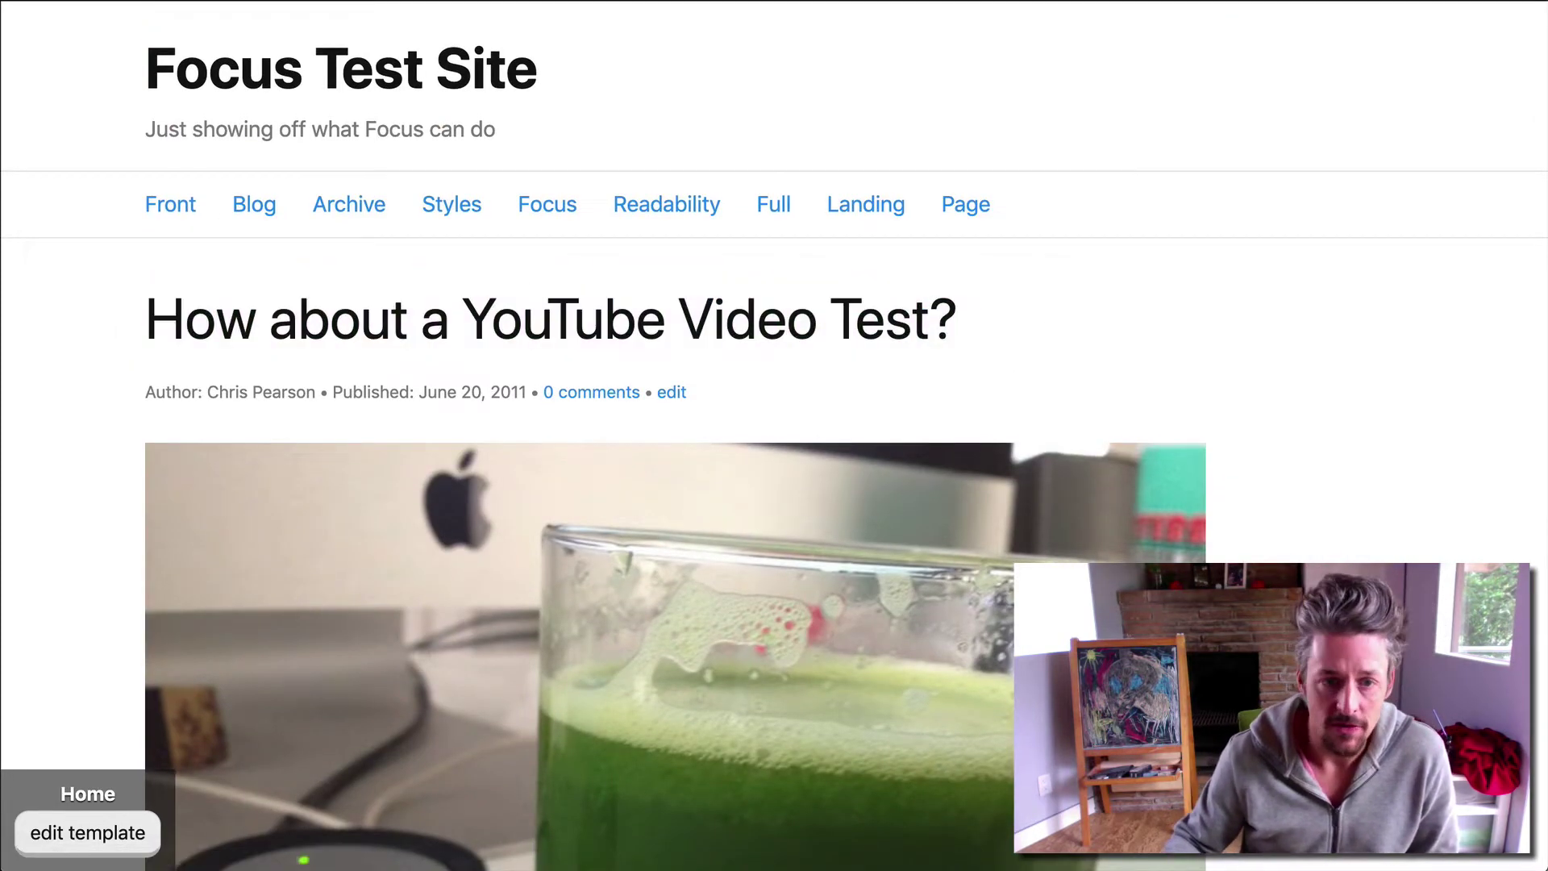
left_click_drag(115, 402, 756, 407)
left_click(532, 403)
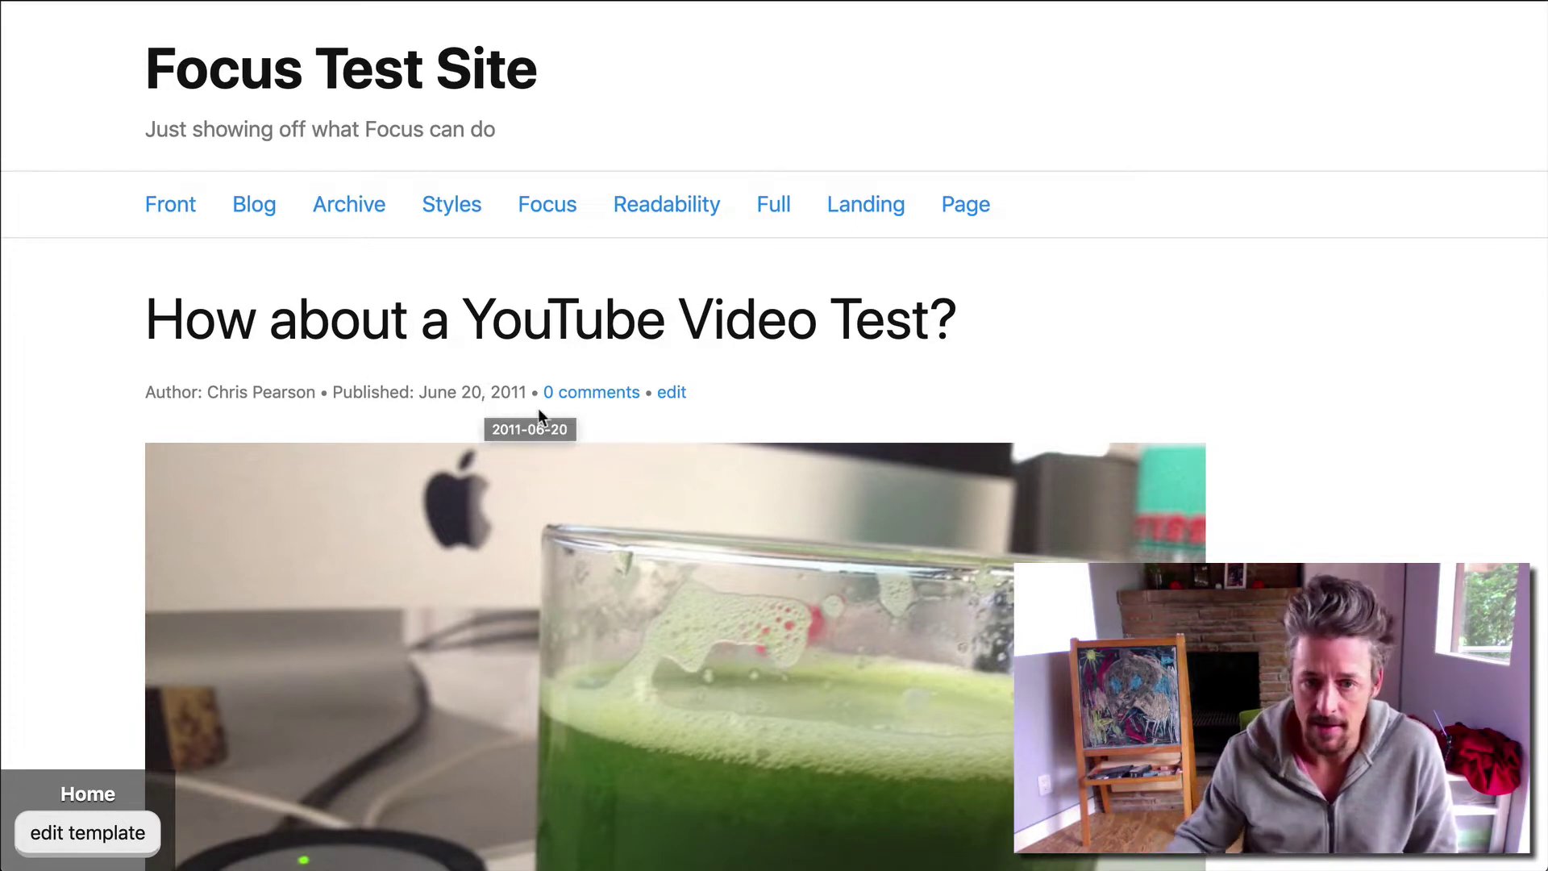
scroll(936, 544, "down", 5)
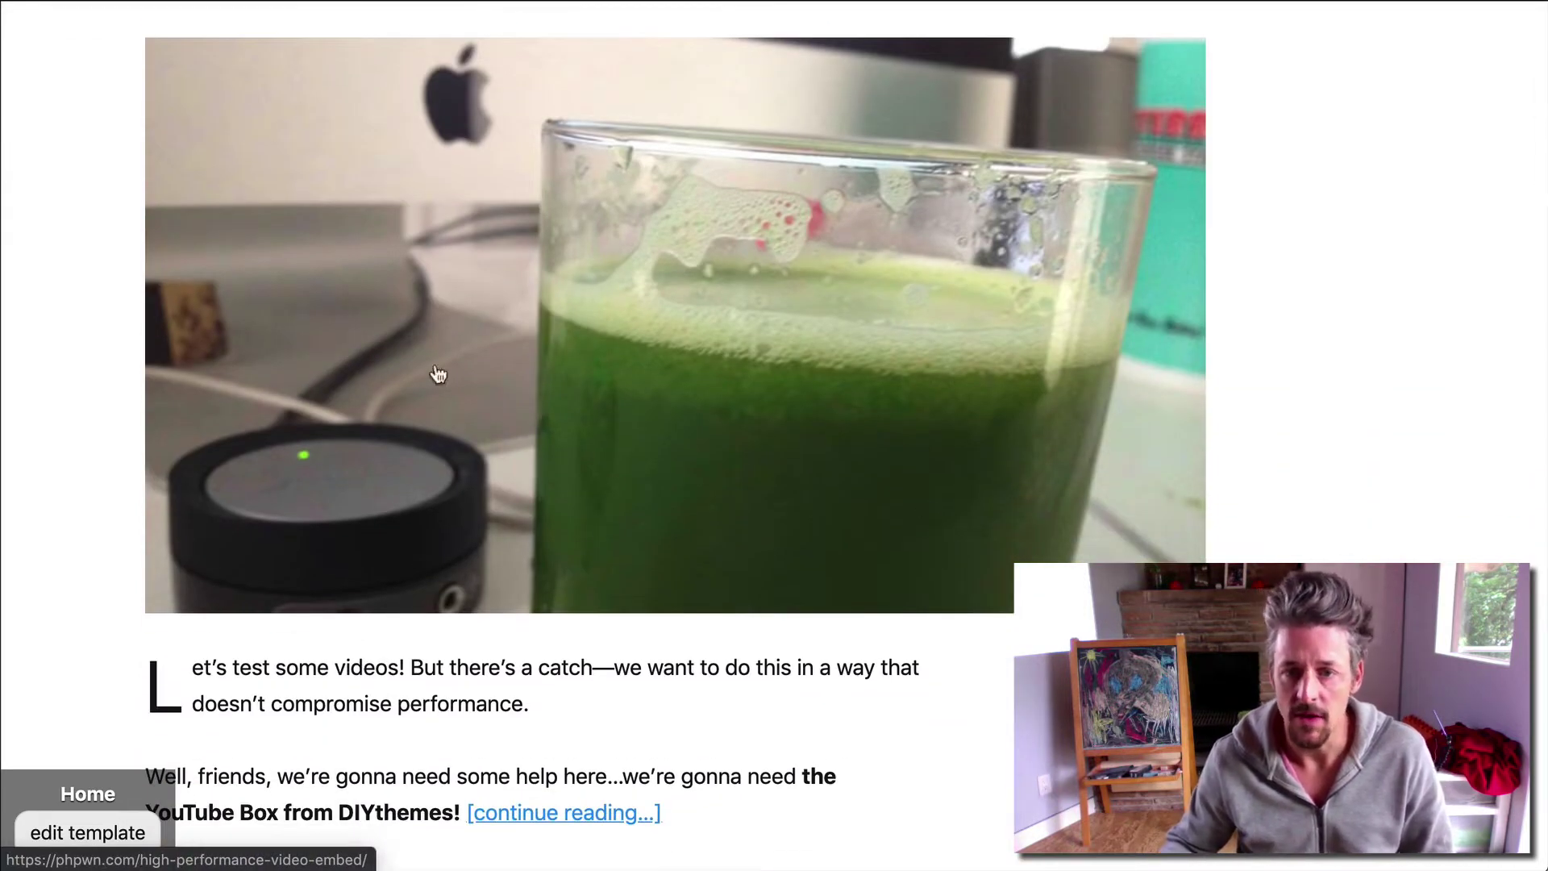
scroll(546, 637, "down", 5)
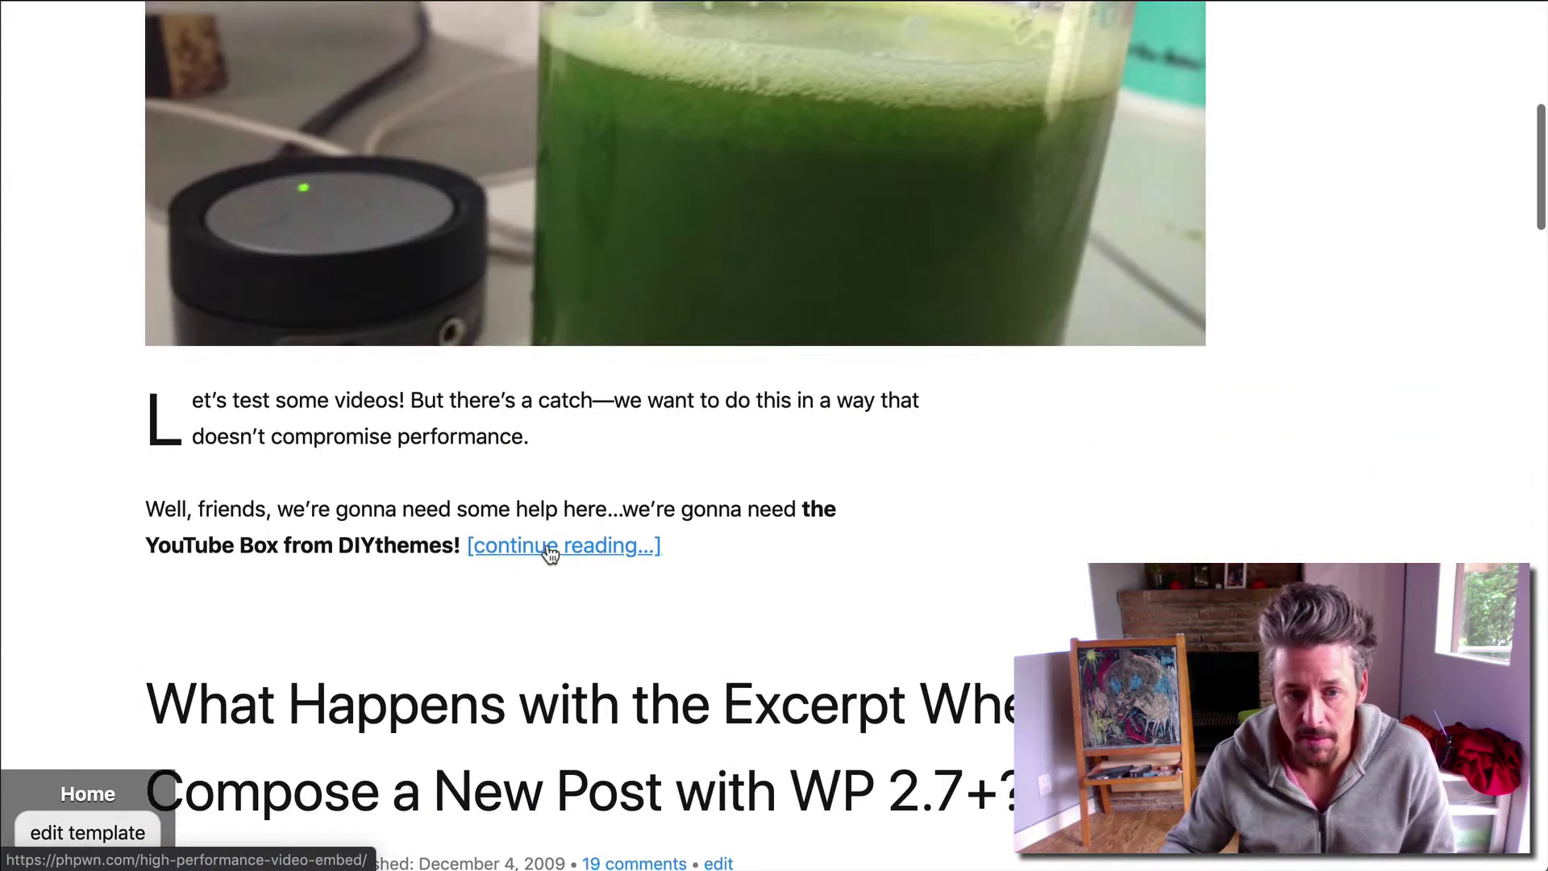
left_click_drag(171, 256, 435, 301)
left_click(435, 301)
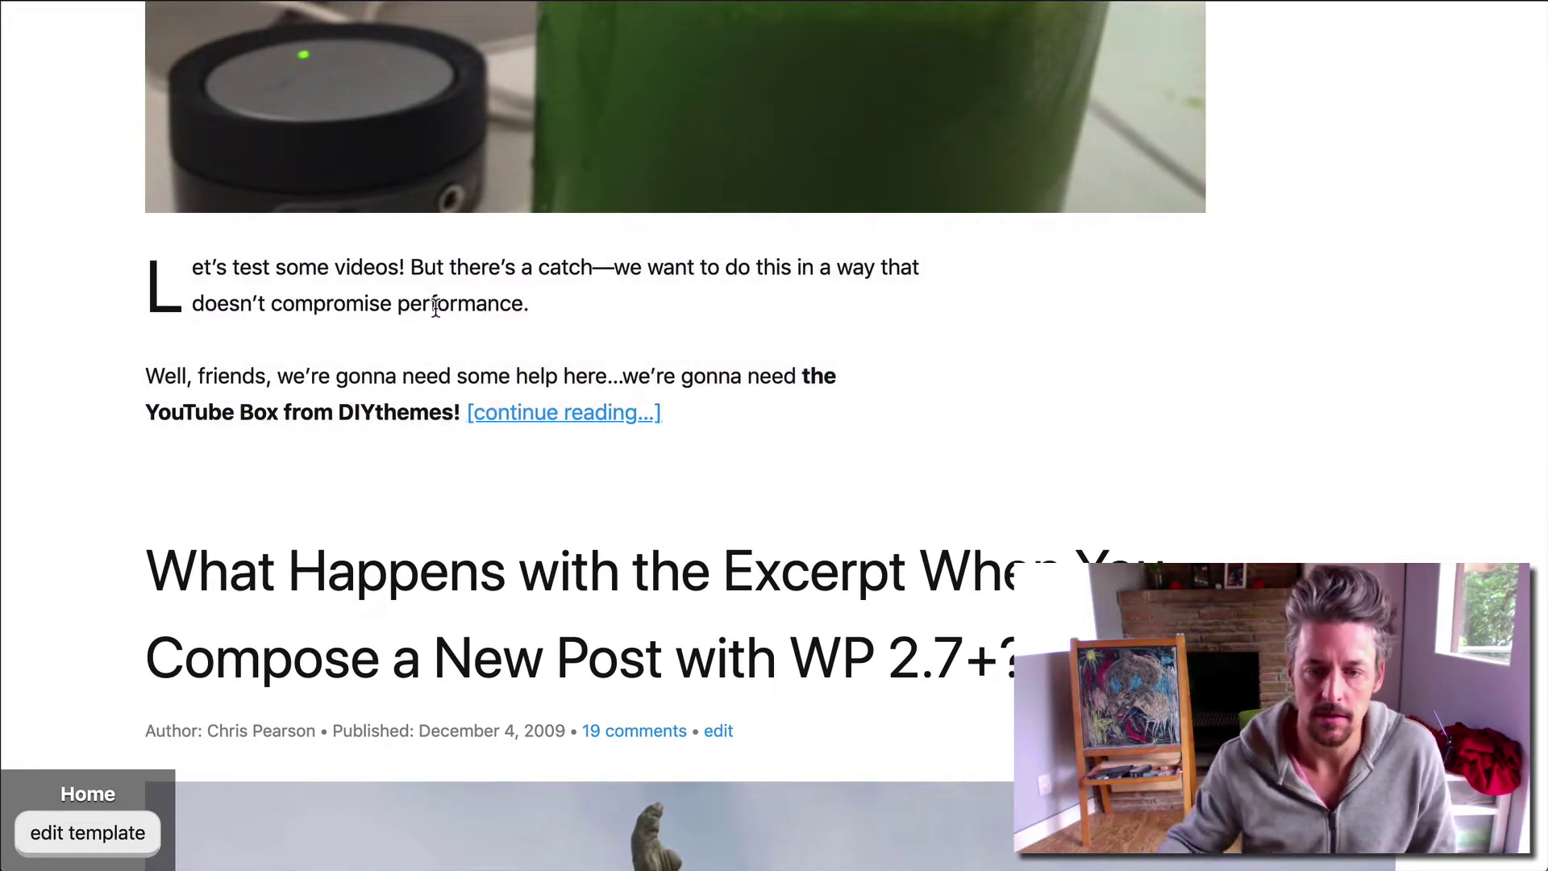
Step: Look through the further posts on the home page and return to the first post's byline
scroll(435, 307, "down", 12)
scroll(436, 306, "down", 2)
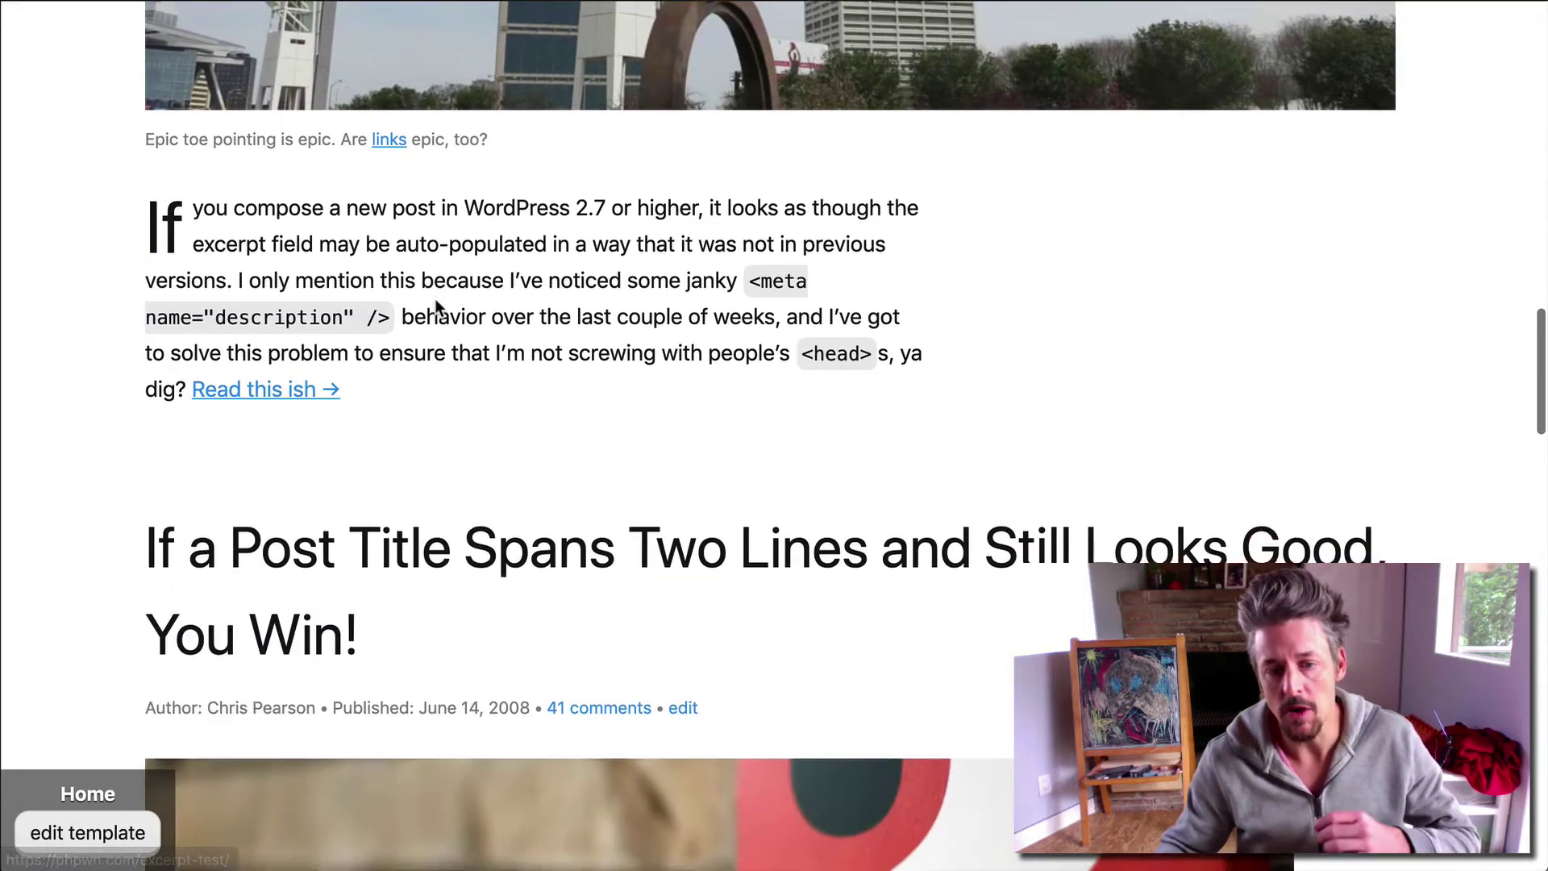
scroll(436, 305, "up", 15)
scroll(435, 307, "up", 10)
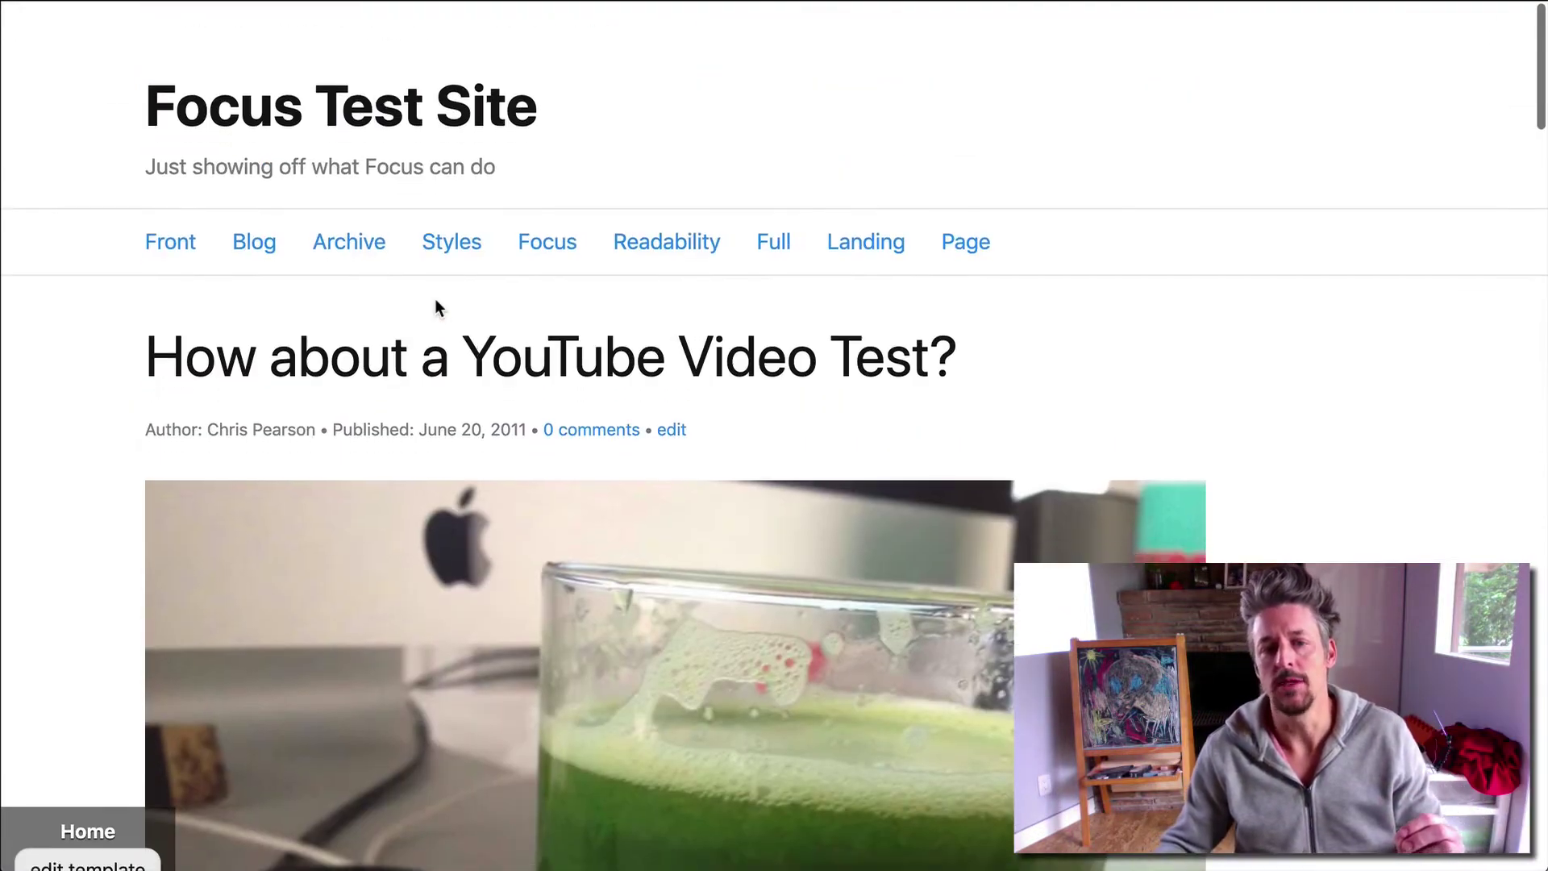
scroll(433, 306, "down", 2)
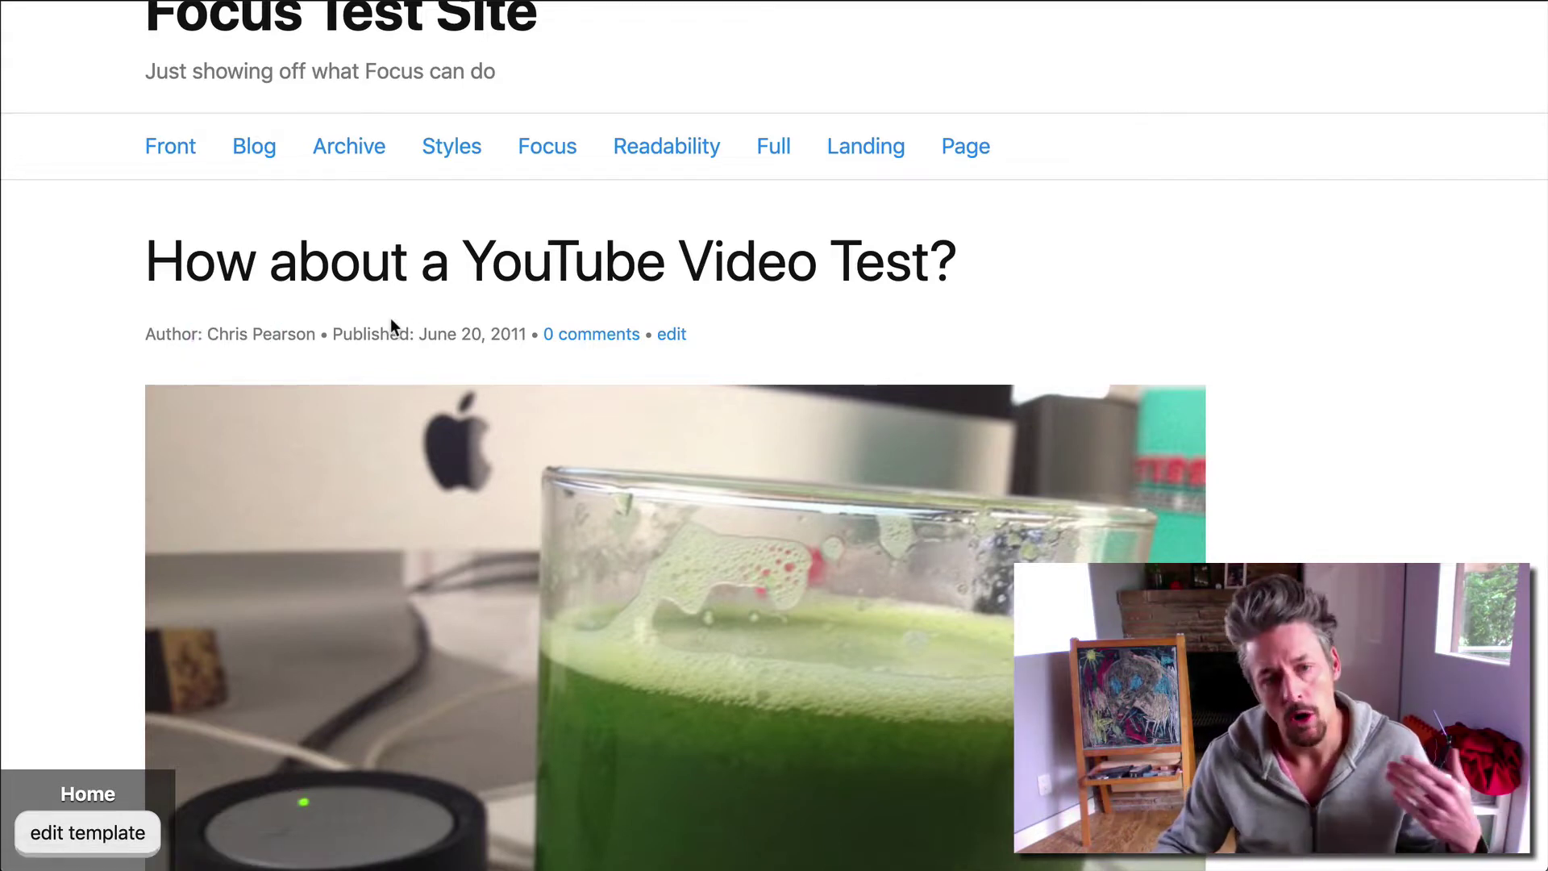
left_click_drag(390, 331, 468, 325)
left_click(466, 322)
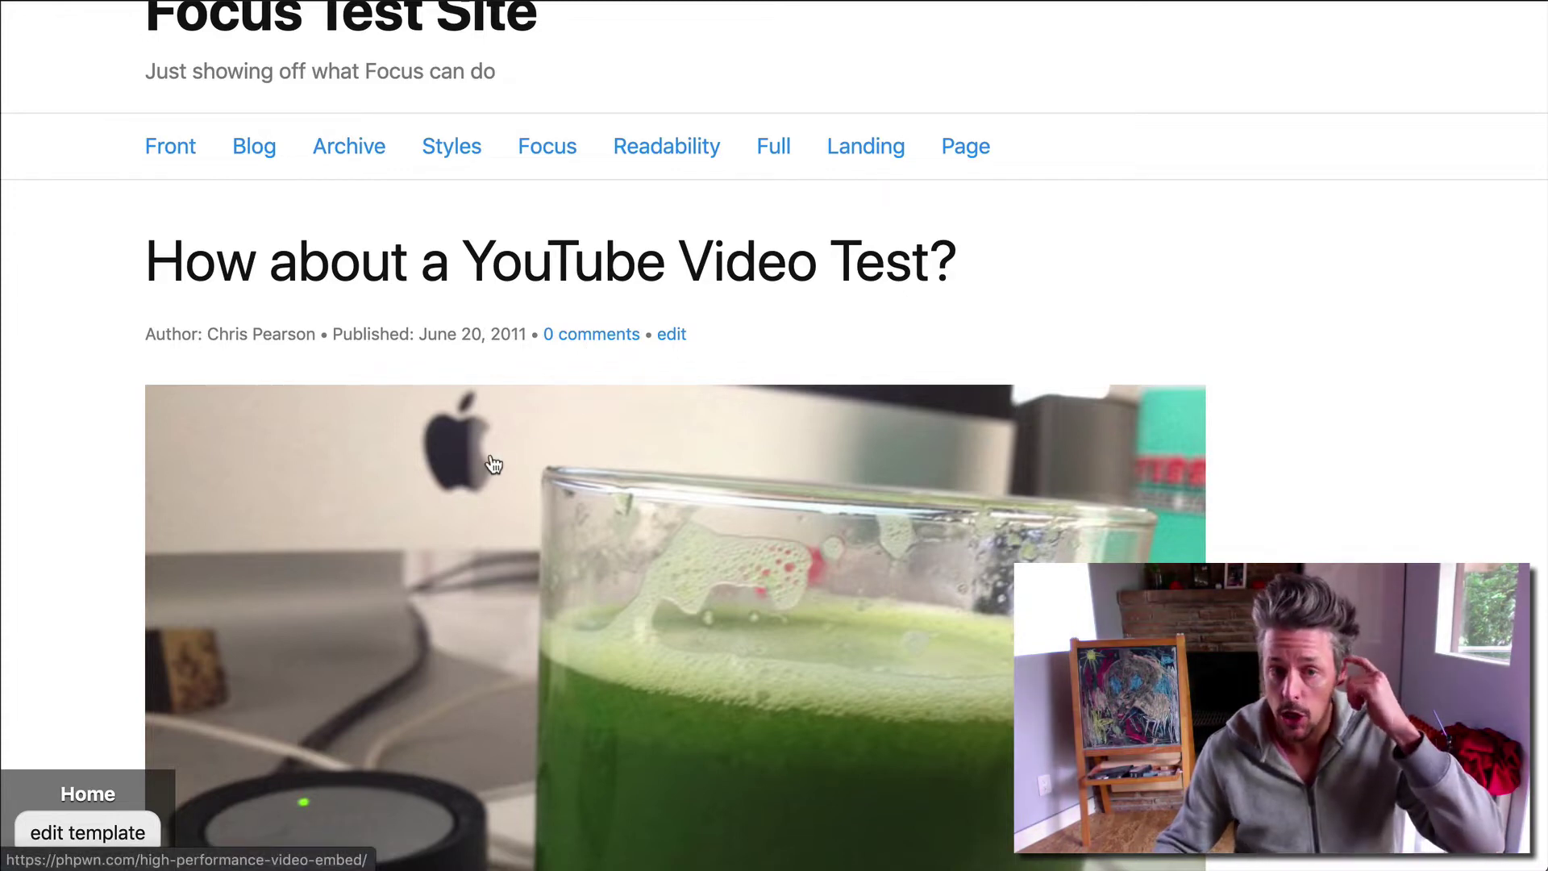
scroll(493, 532, "up", 1)
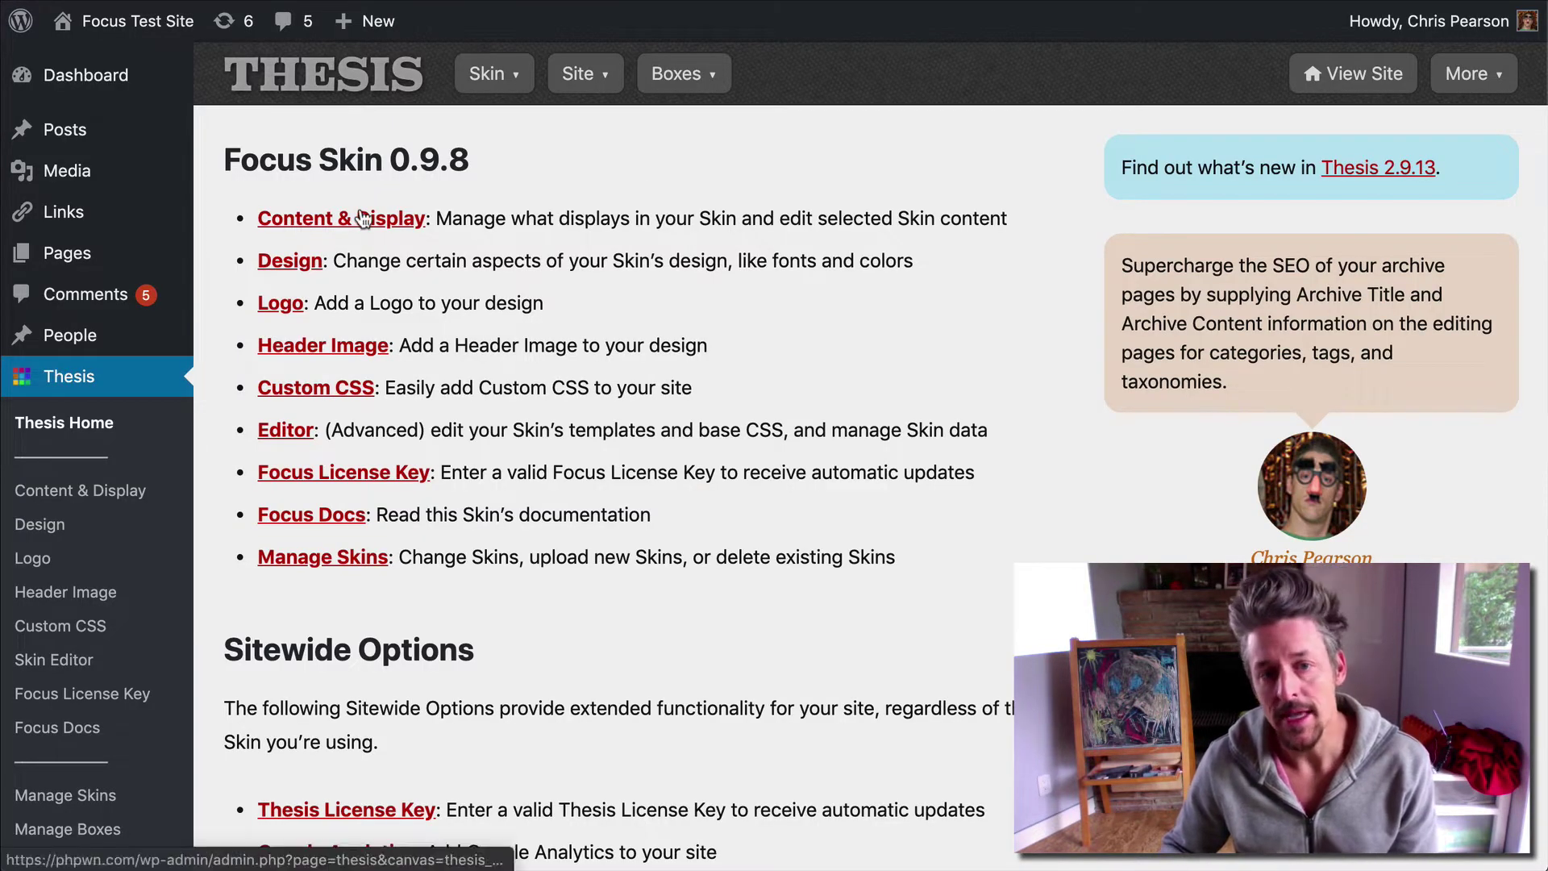
Step: Open the Focus skin's Content & Display options and check the tagline on the live site
left_click(361, 218)
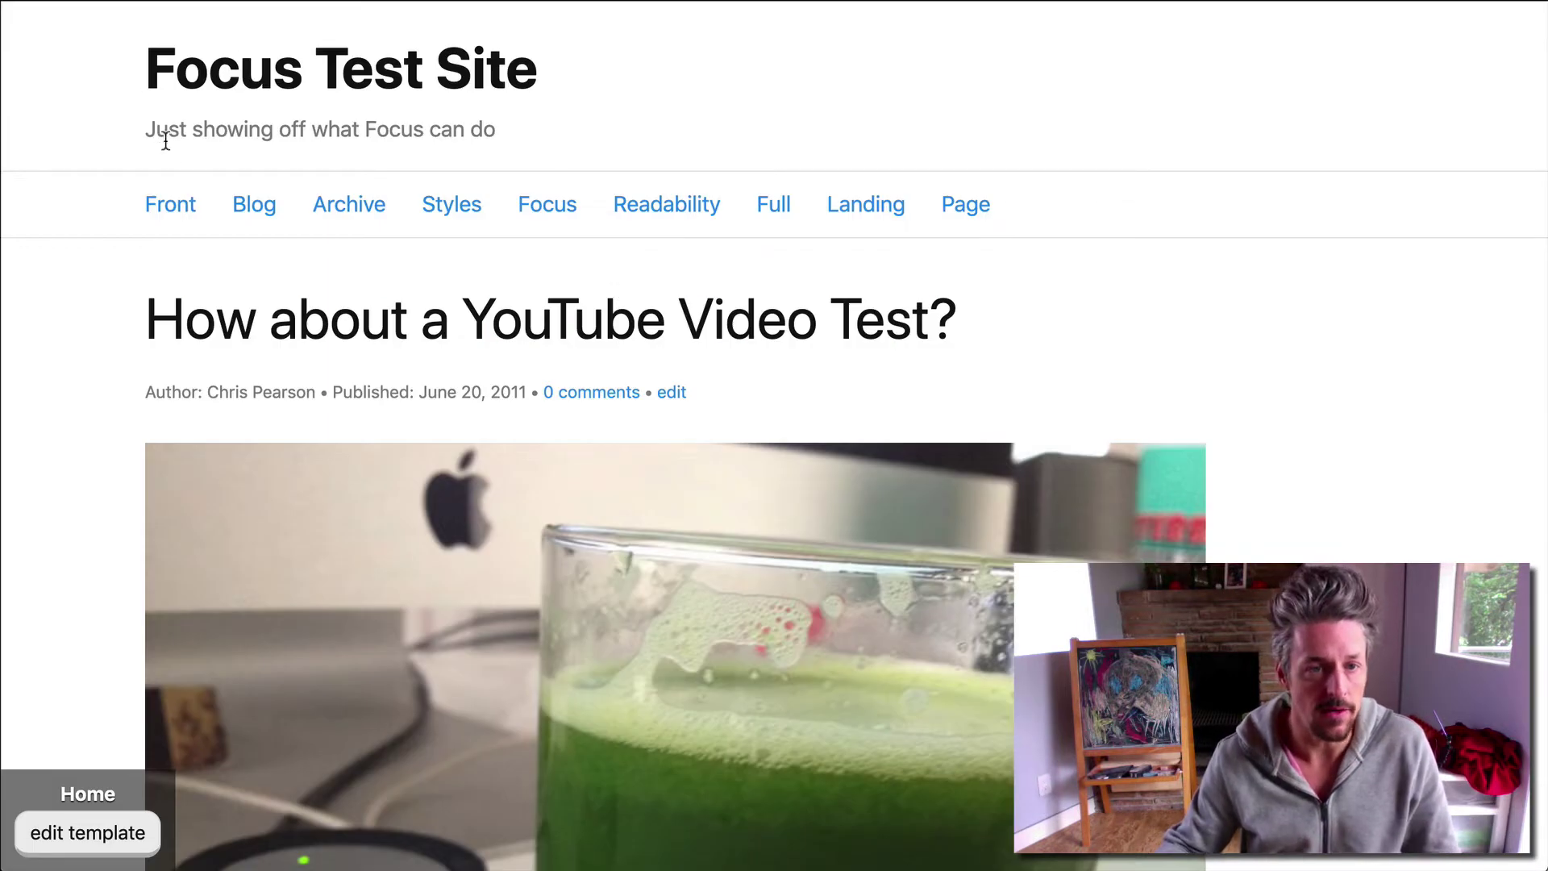
left_click_drag(159, 136, 655, 137)
left_click(656, 137)
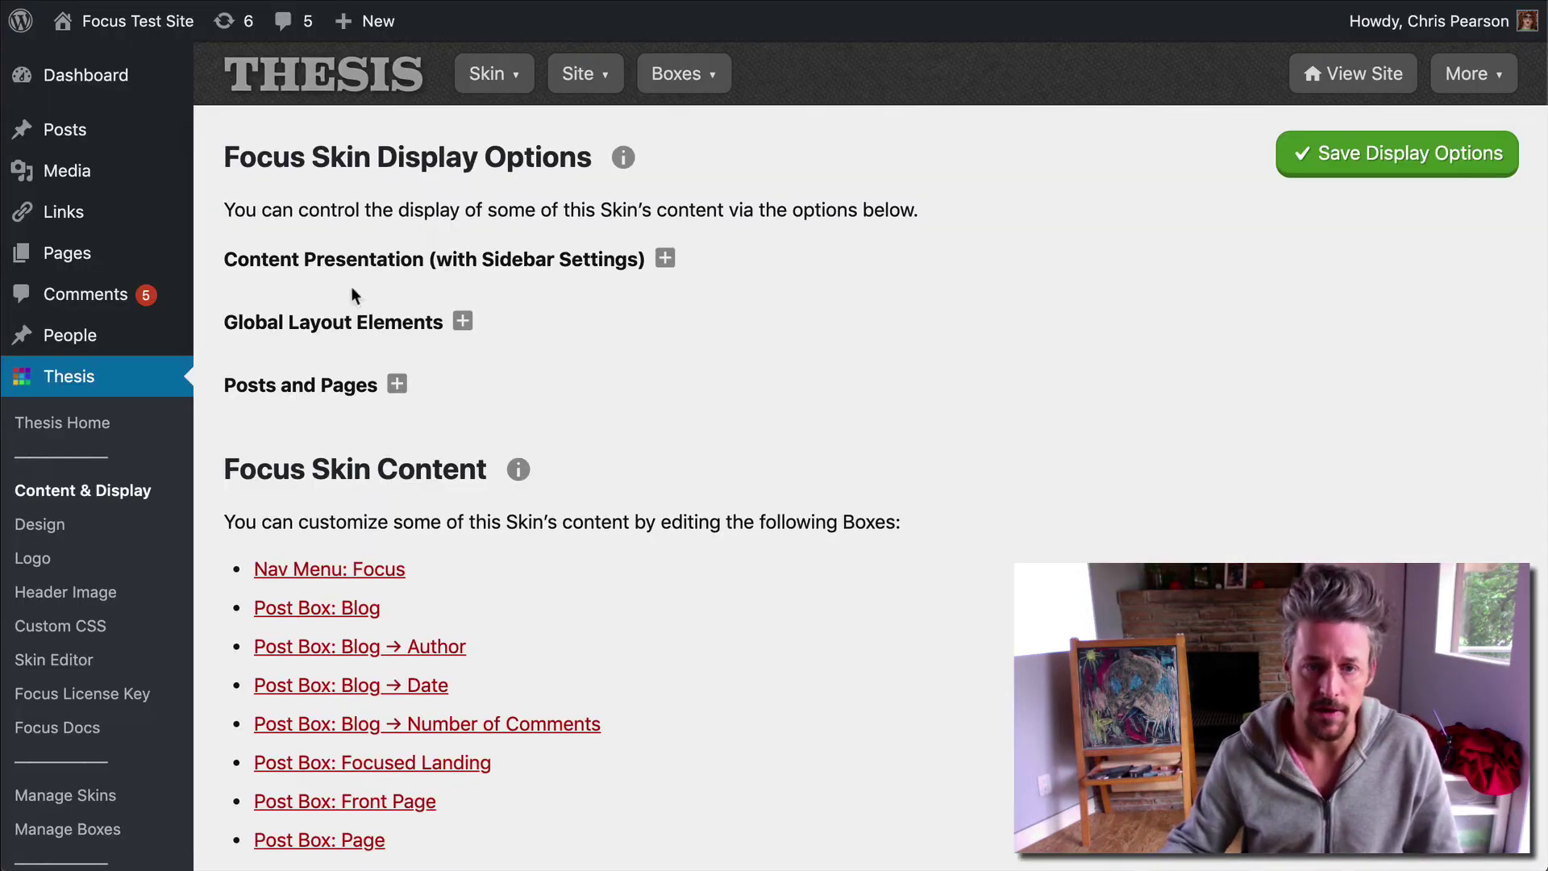
Step: Turn off the header's Site Tagline in the Global Layout Elements, save the display options and view the site
left_click(347, 322)
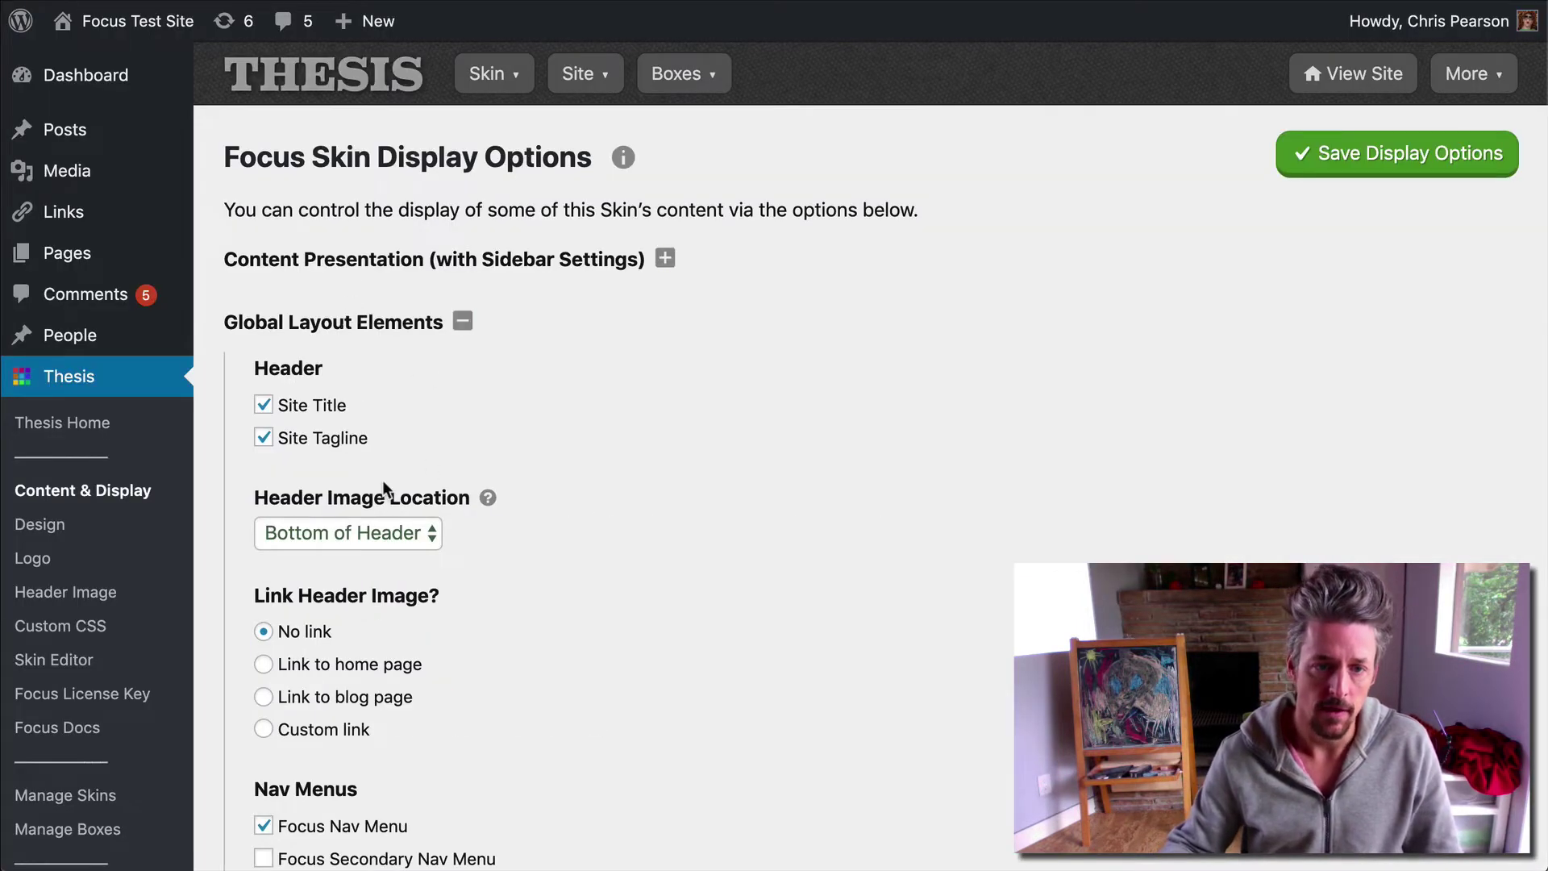
left_click(311, 441)
left_click(1363, 153)
left_click(1353, 73)
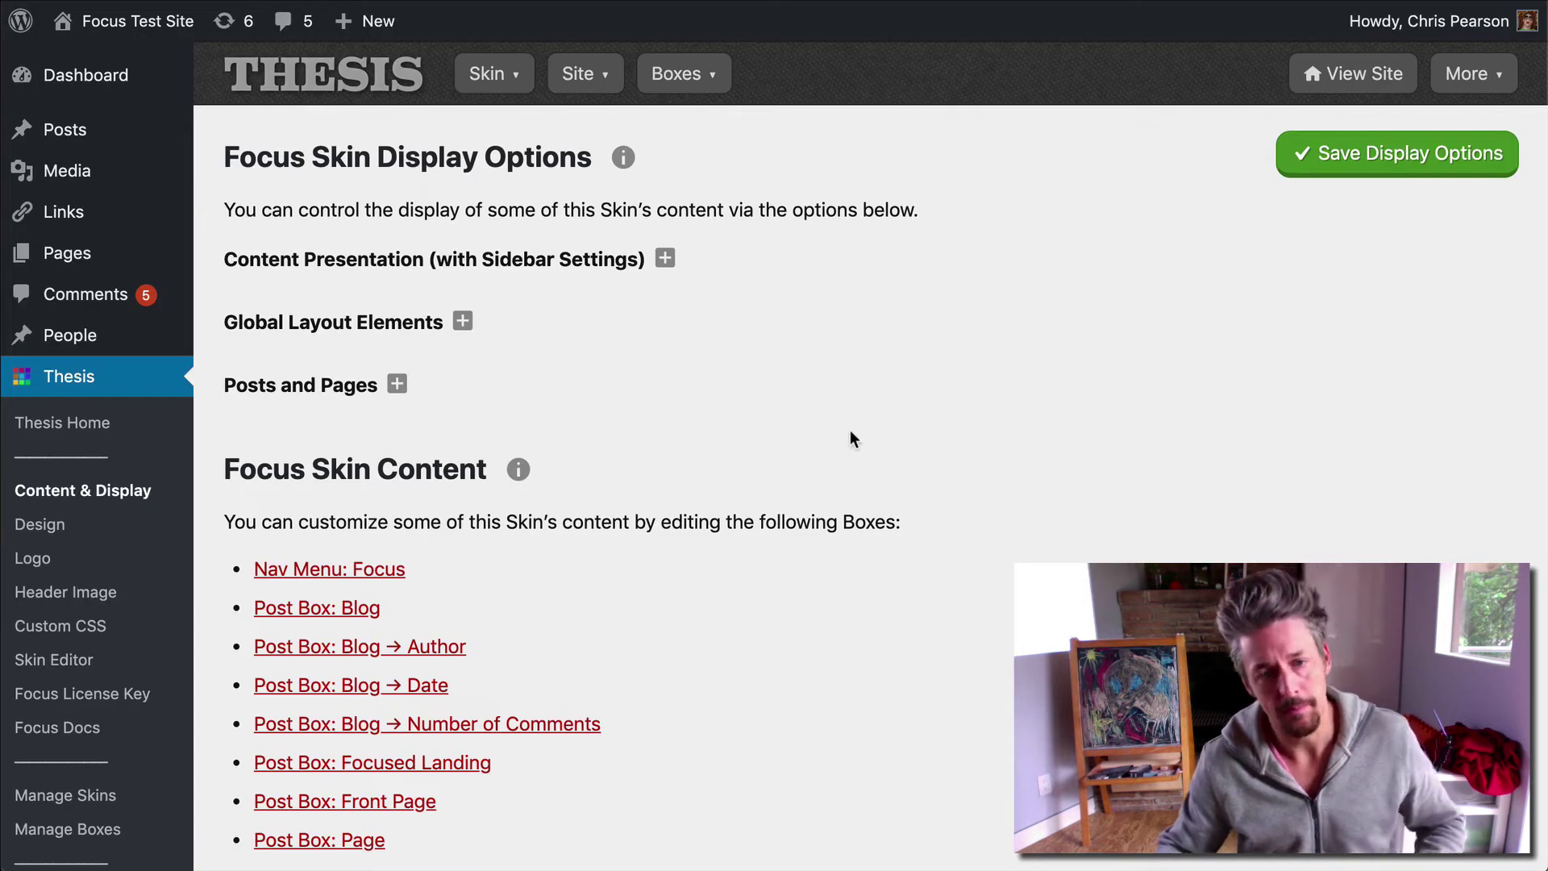
Step: Turn the header's Site Tagline back on in the Global Layout Elements and save the display options
left_click(379, 323)
left_click(329, 437)
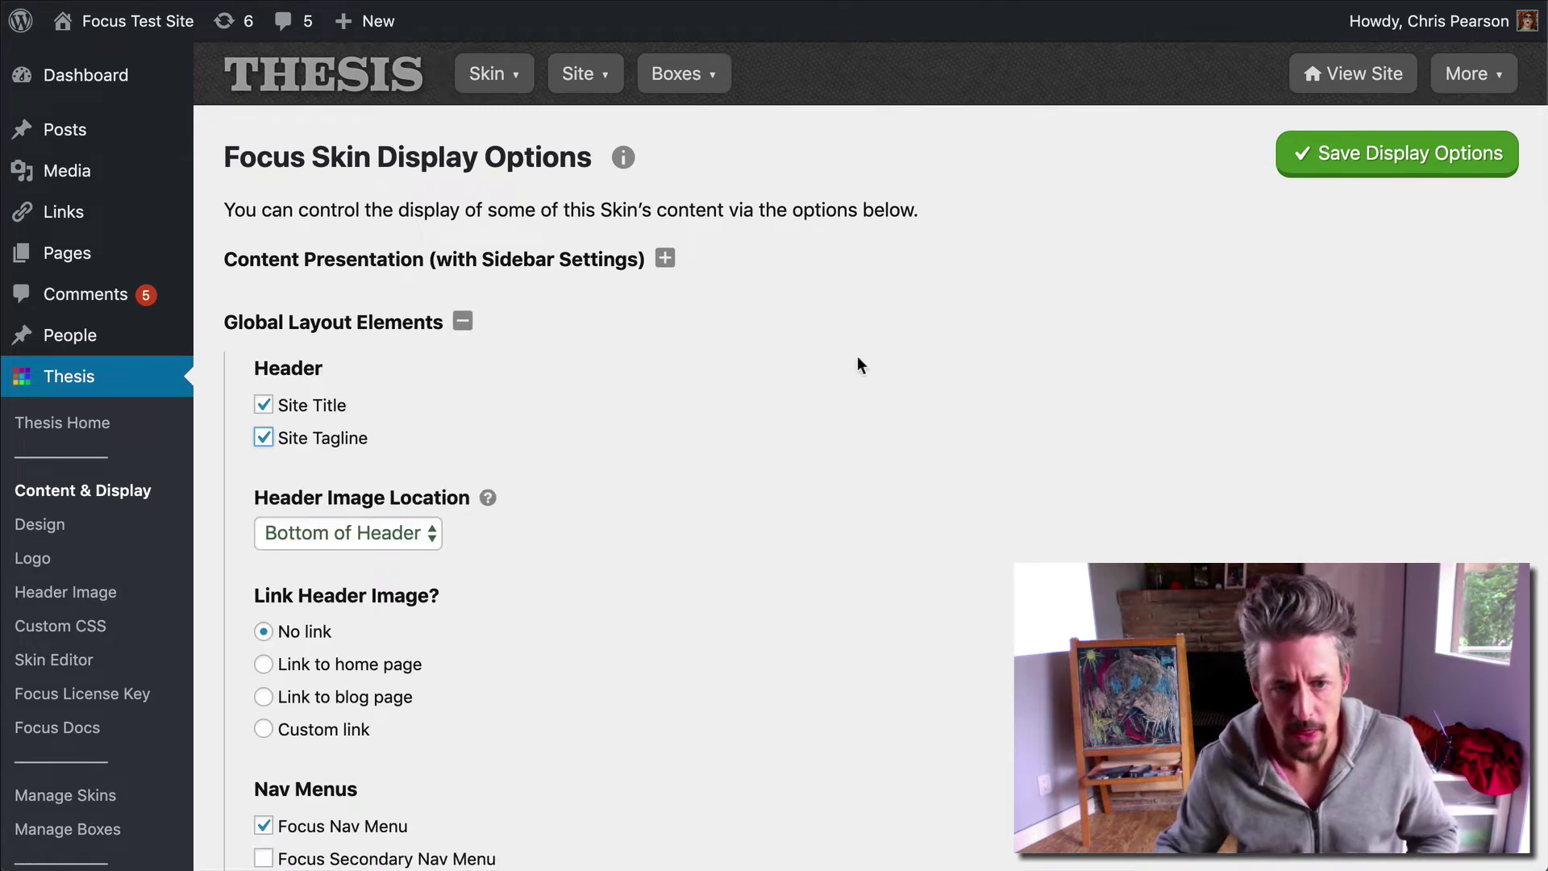
left_click(1456, 169)
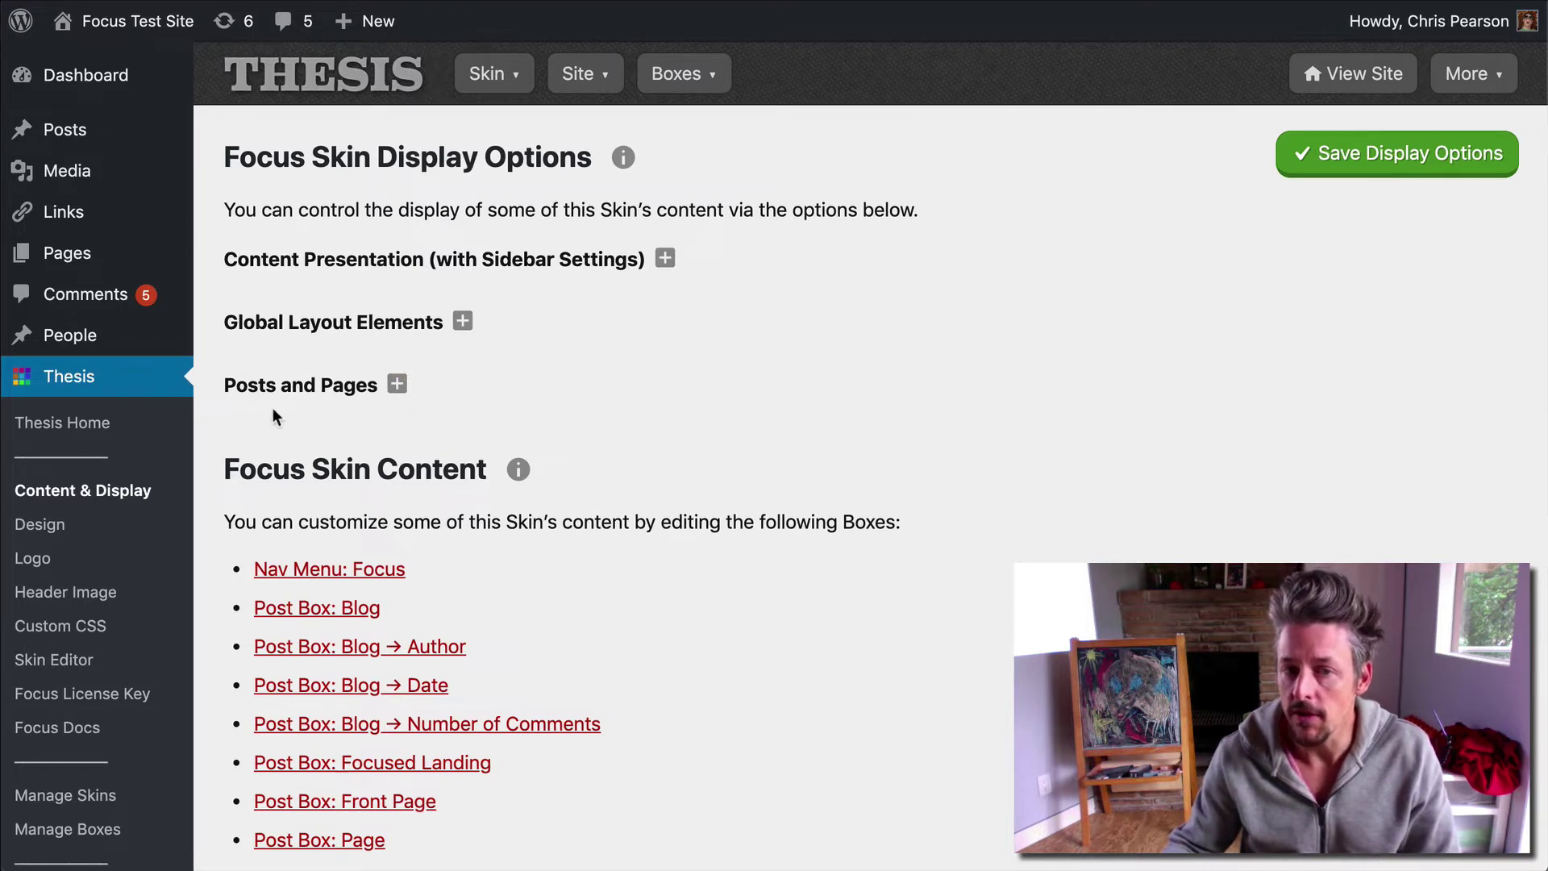
Step: Review the Blog and Archives display options for posts and pages, and the list of editable Focus Skin Content boxes
left_click(323, 388)
scroll(561, 430, "down", 2)
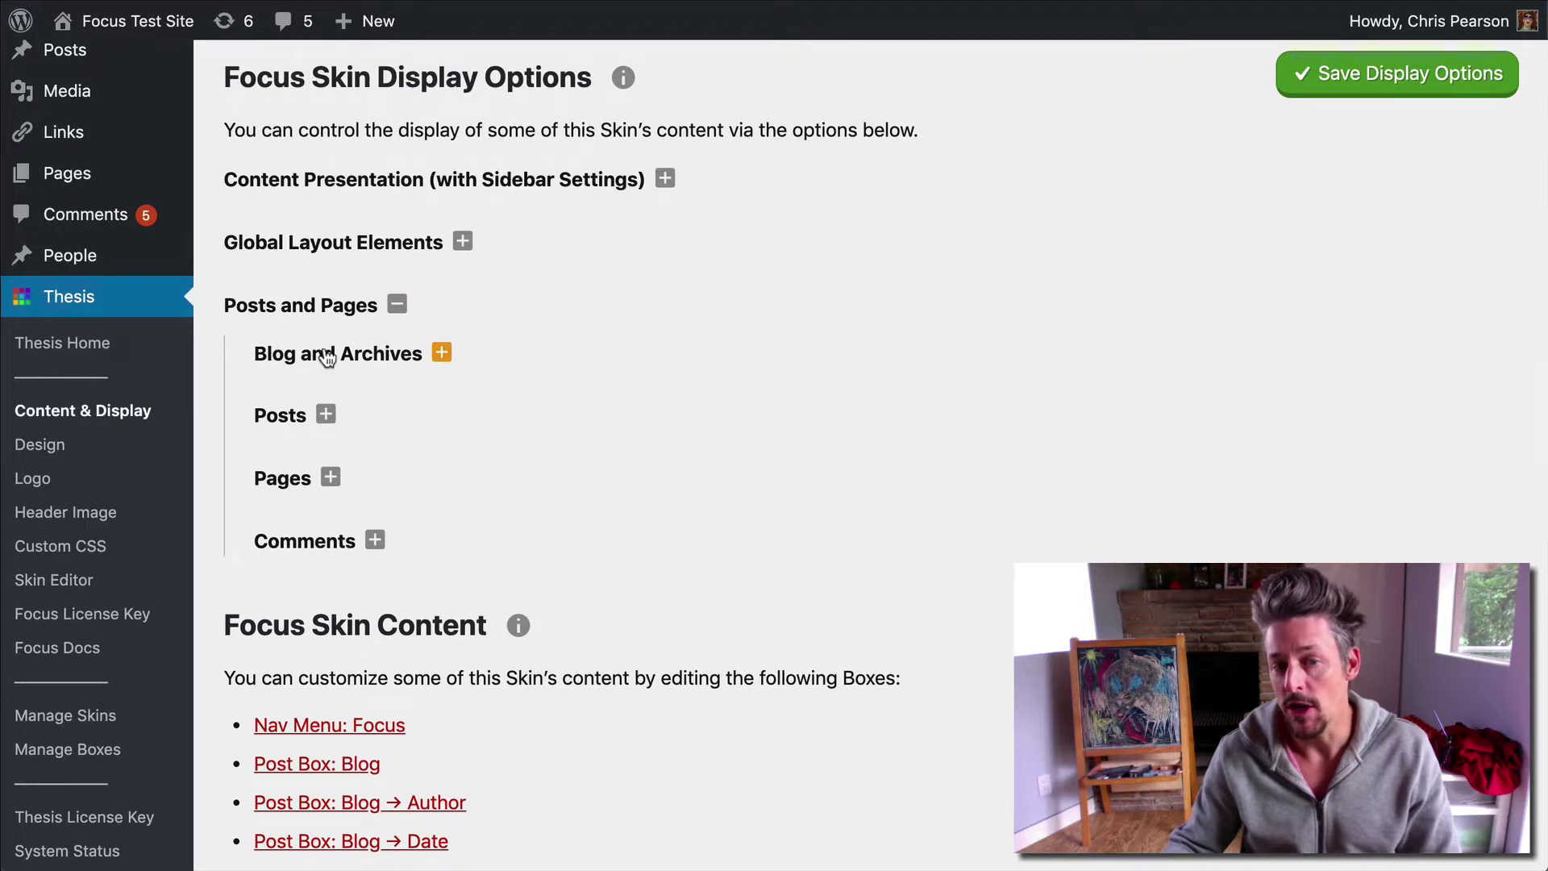
left_click(356, 355)
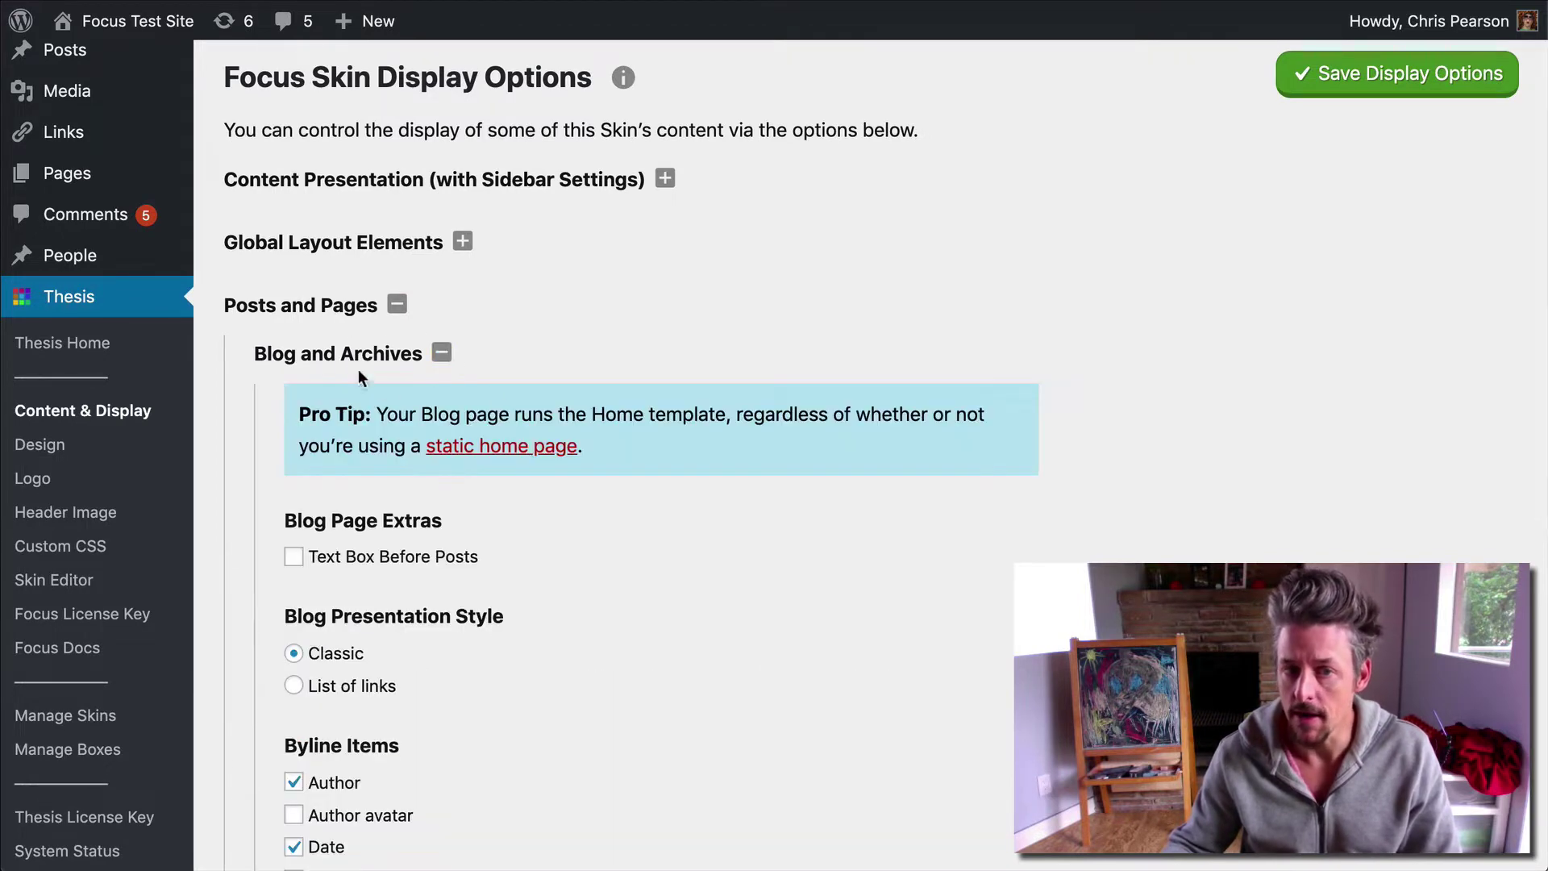
left_click(358, 359)
scroll(753, 564, "down", 6)
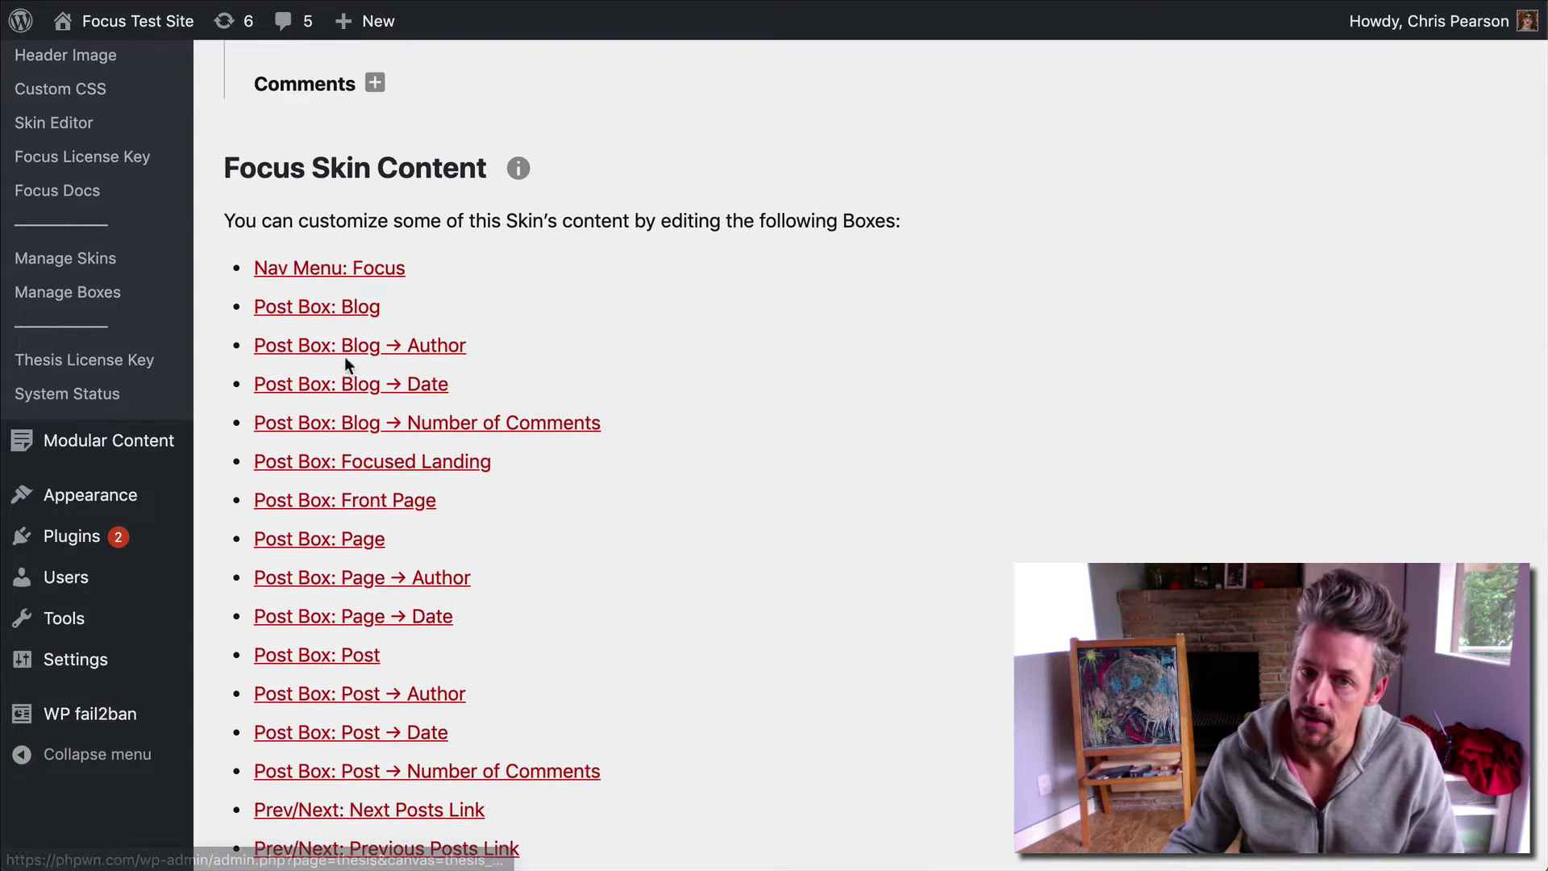
scroll(408, 444, "up", 1)
scroll(417, 444, "up", 3)
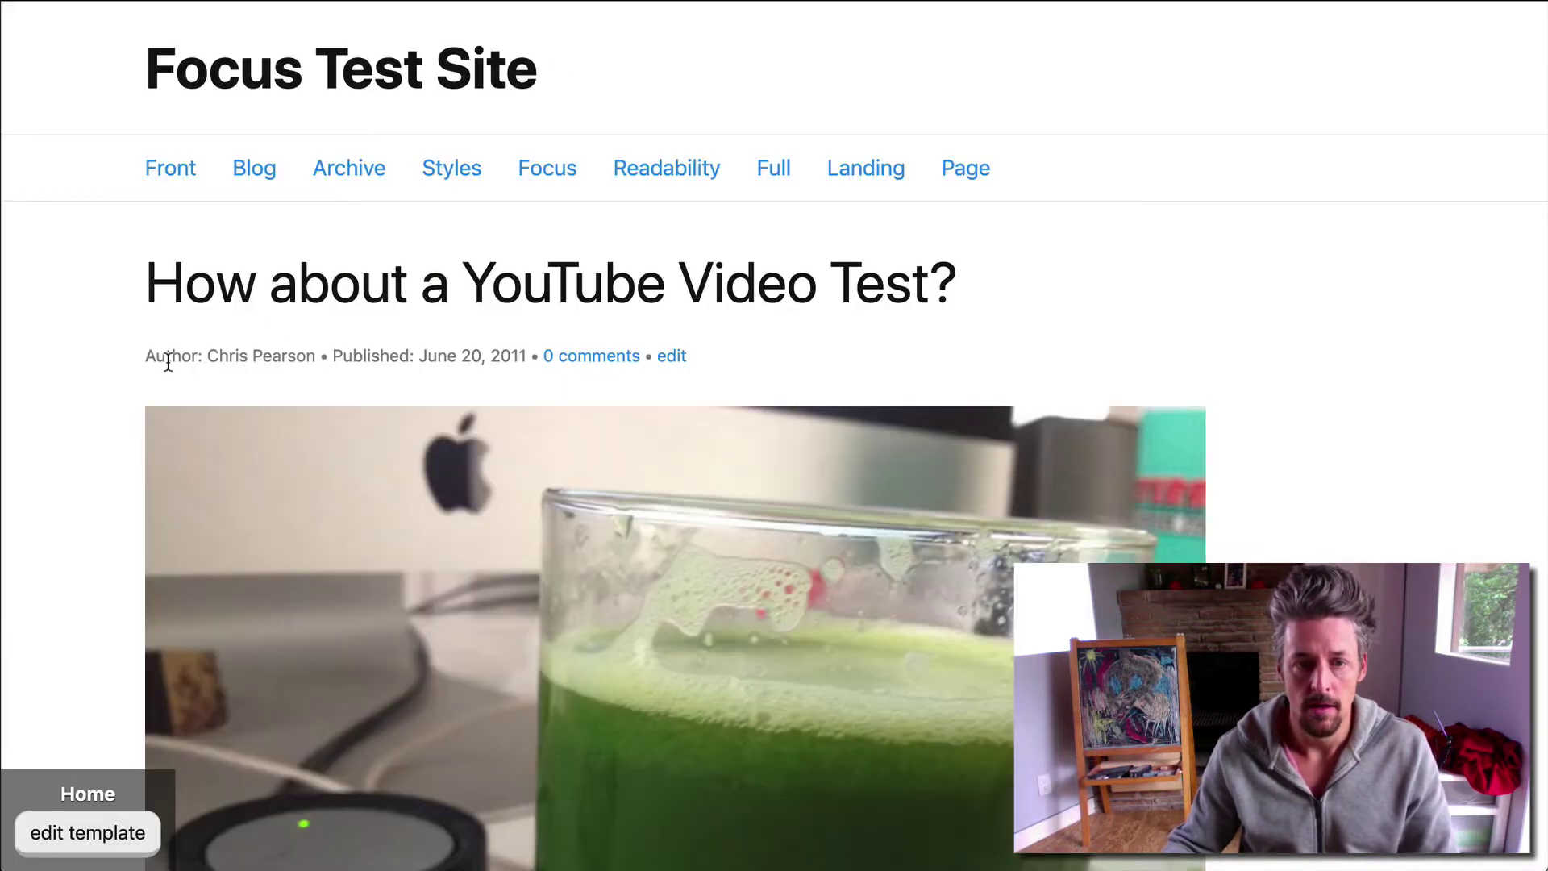
Step: Open the Post Box: Blog → Author options and compare them with the author byline on the live site
left_click_drag(168, 362, 297, 359)
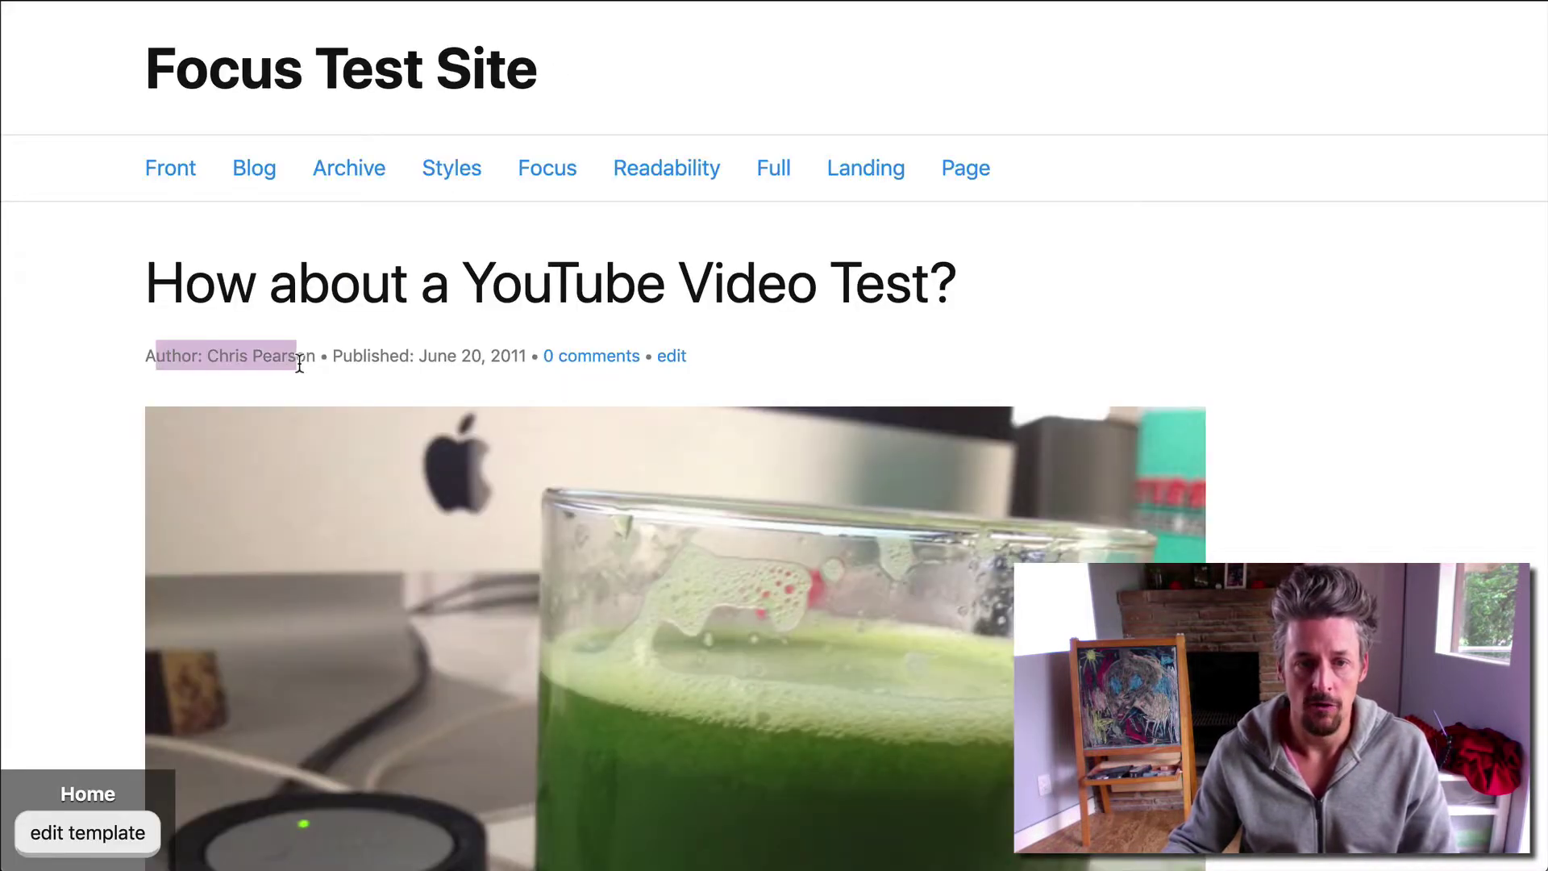
left_click(298, 359)
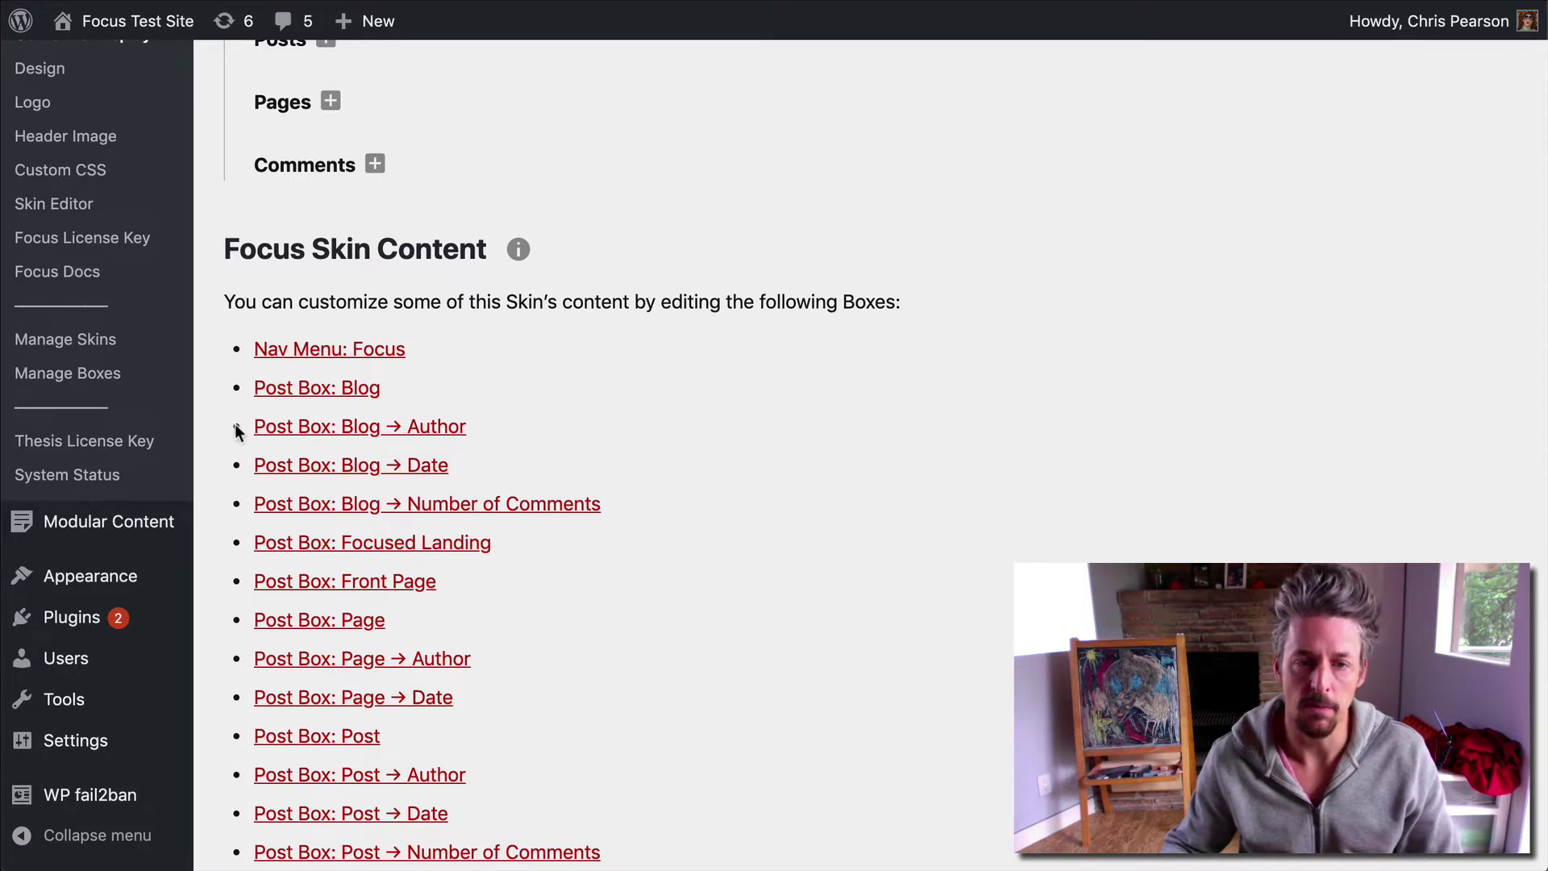
left_click_drag(238, 432, 558, 431)
left_click(558, 430)
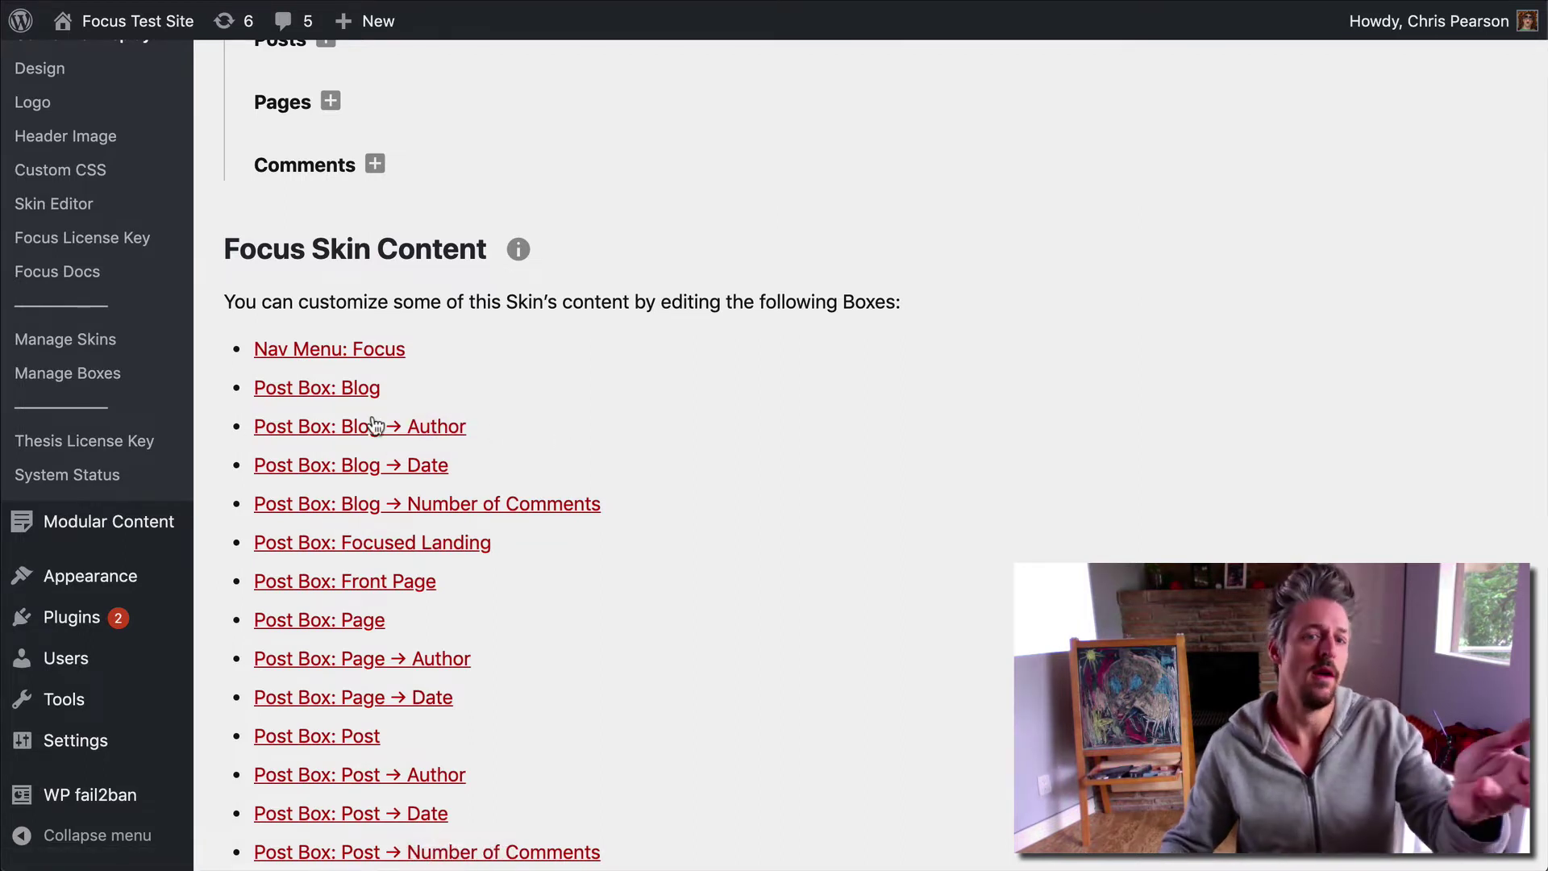
scroll(375, 425, "up", 3)
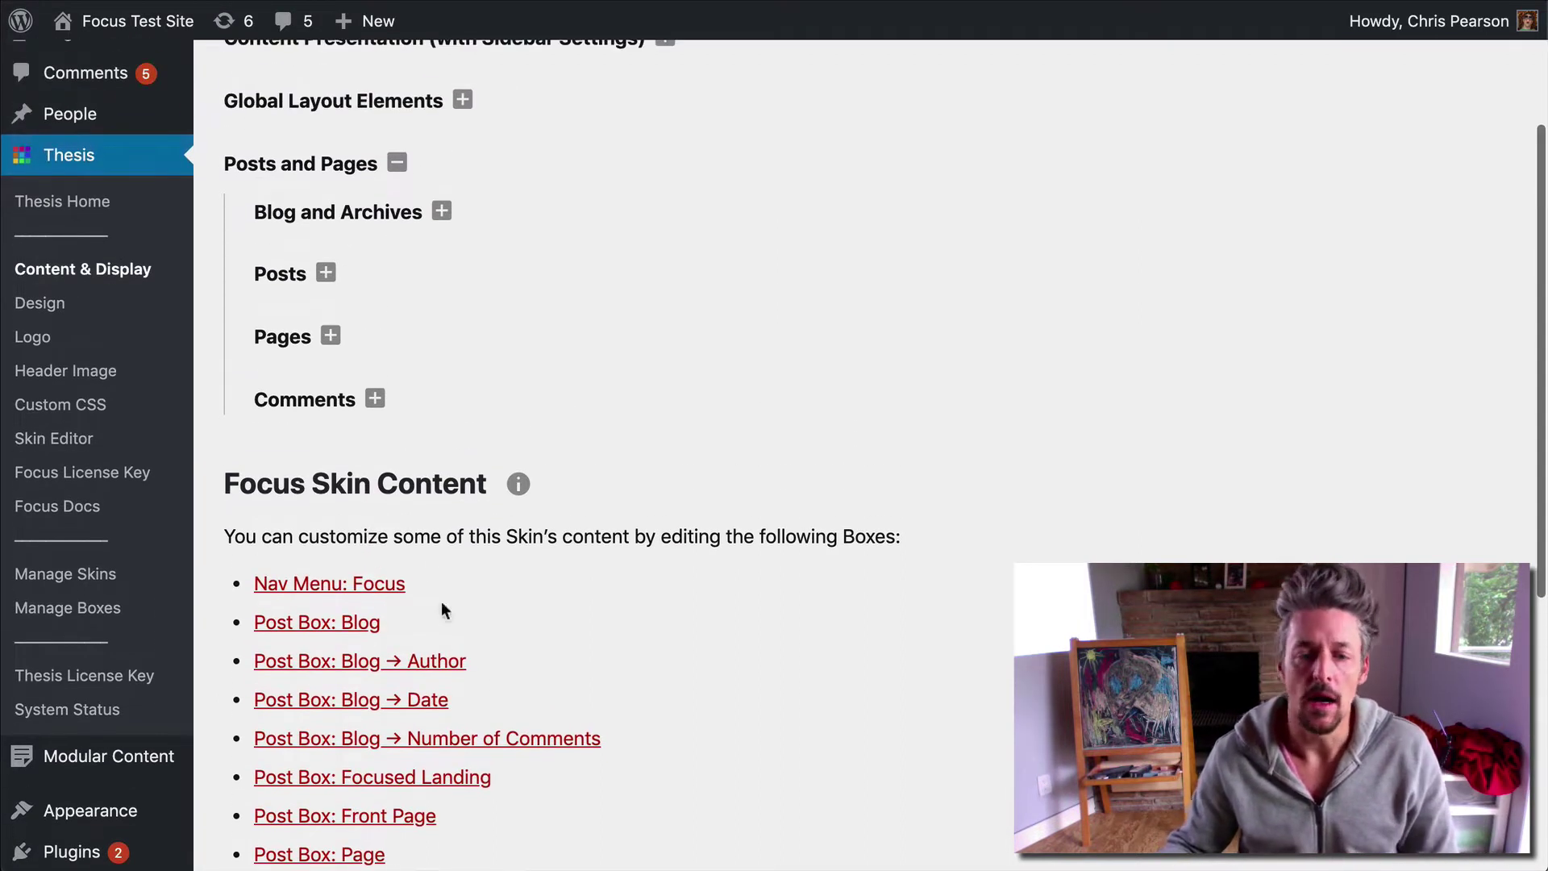
left_click(436, 675)
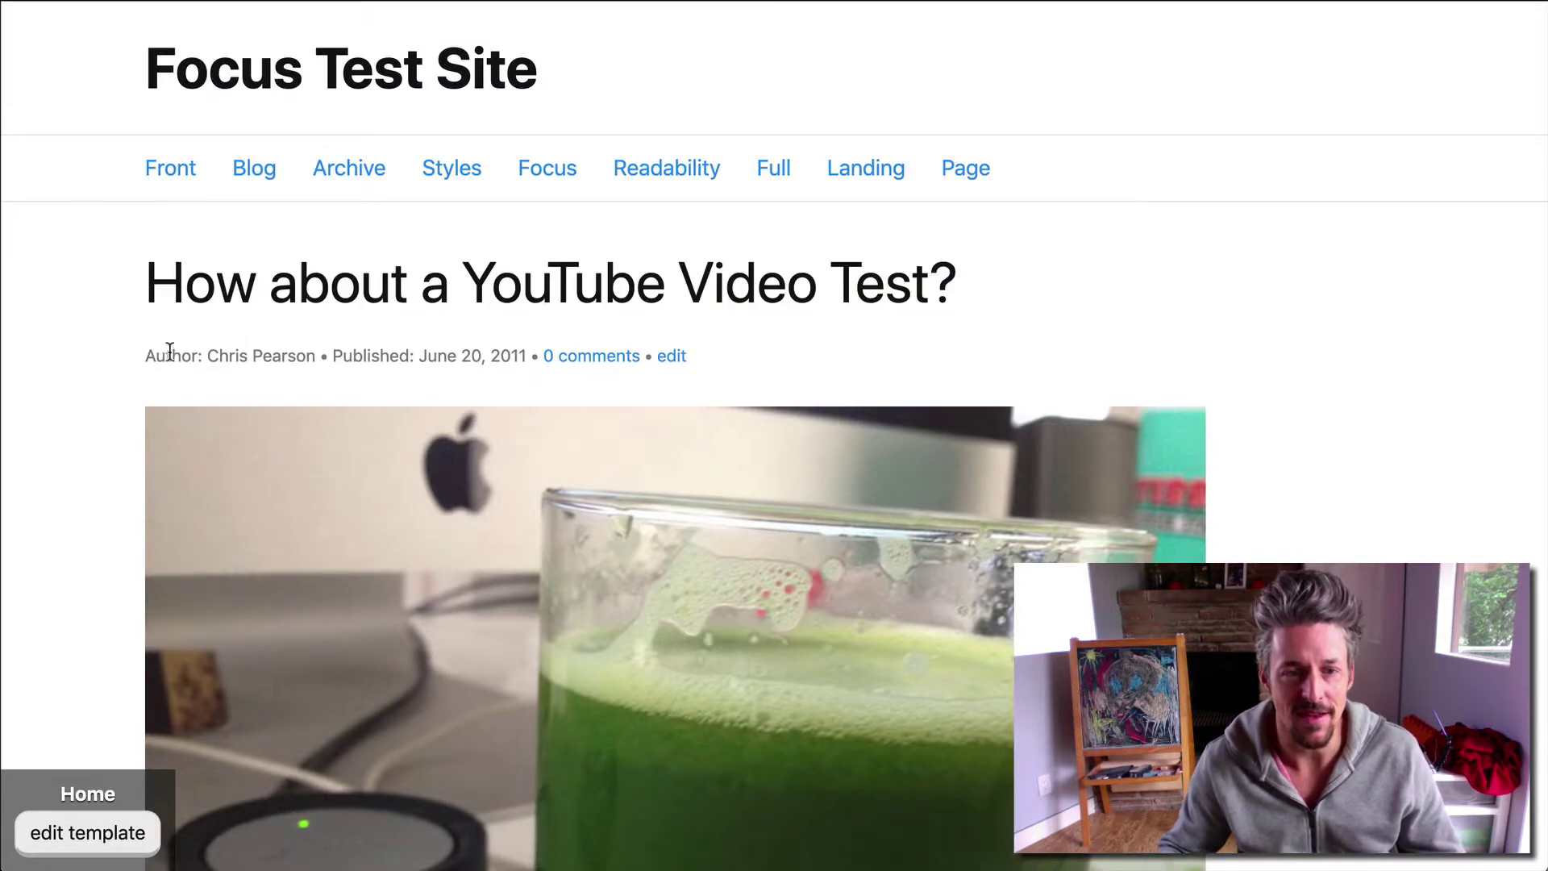
left_click_drag(145, 355, 311, 357)
left_click(190, 357)
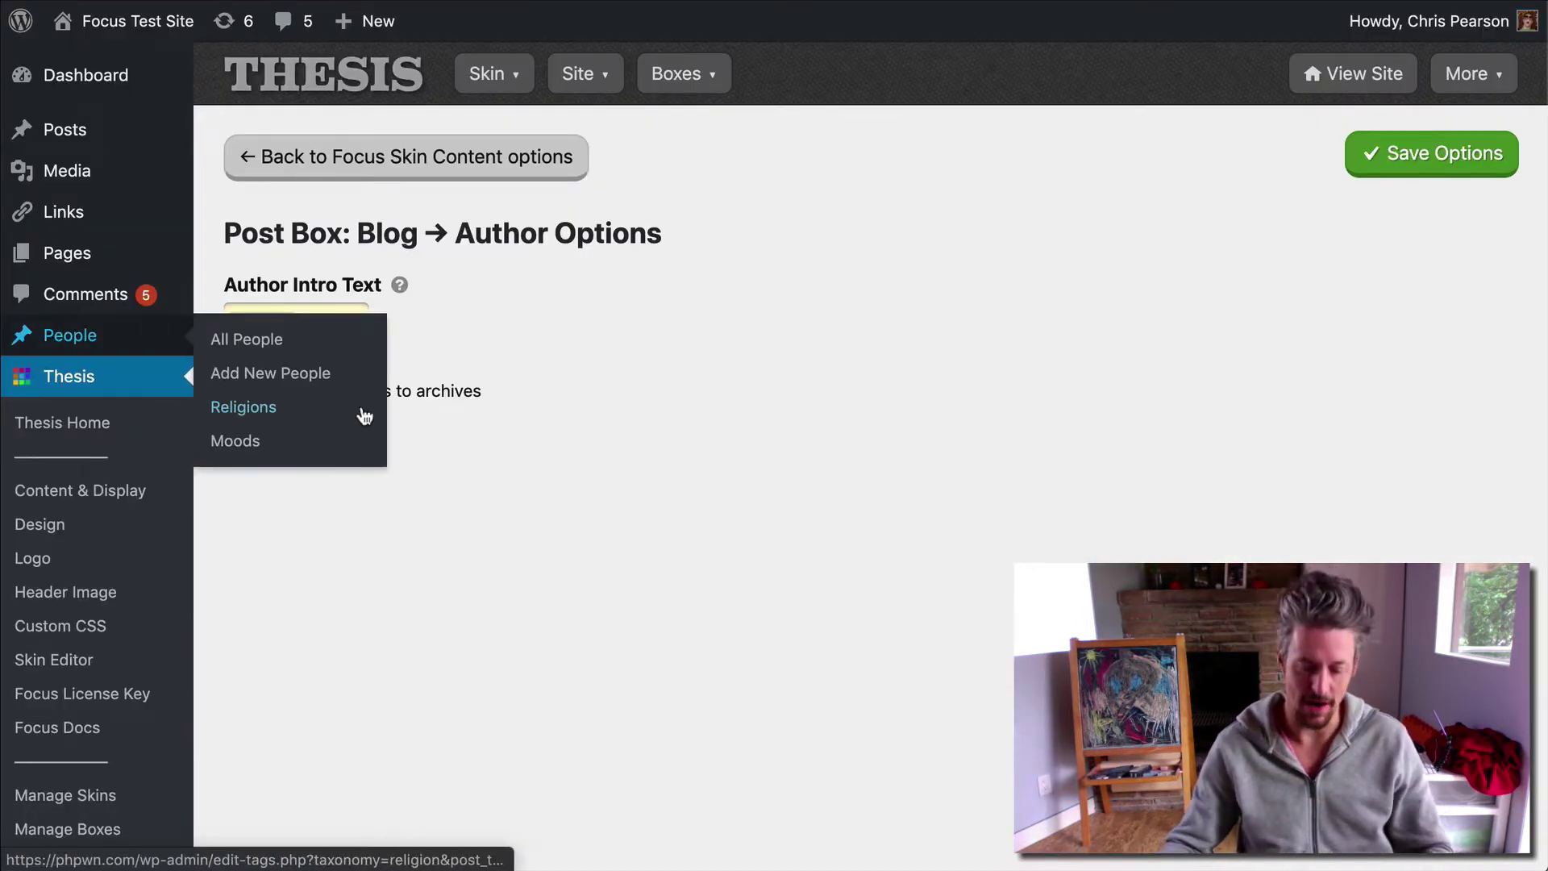
Step: Replace the blog post box's Author Intro Text with "Guy who wrote this:"
key("ctrl+a")
type("Guy ")
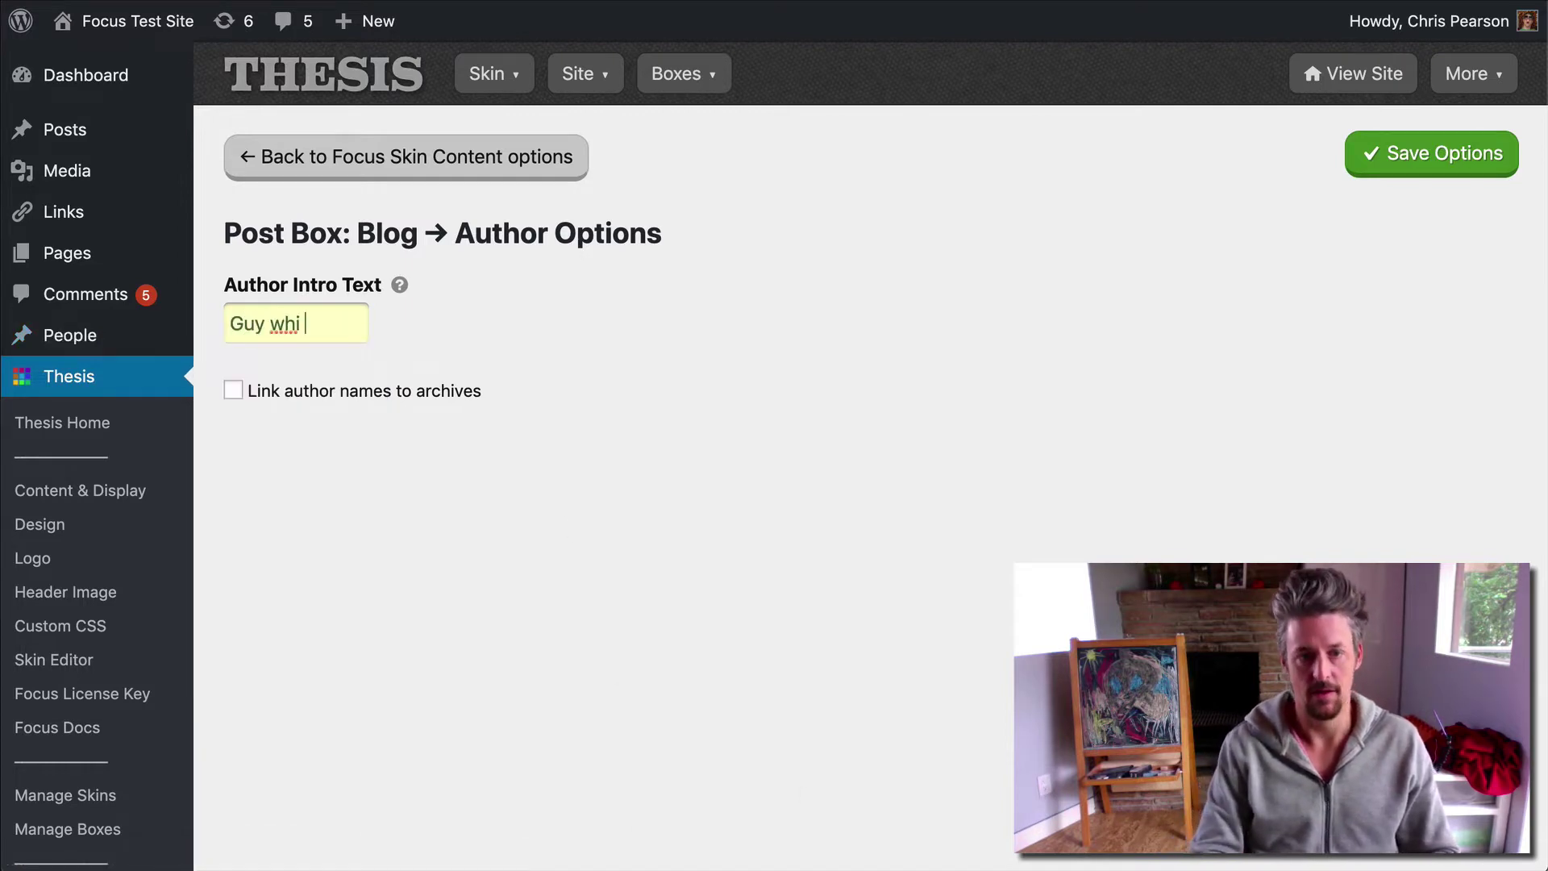
type("who wrote this:")
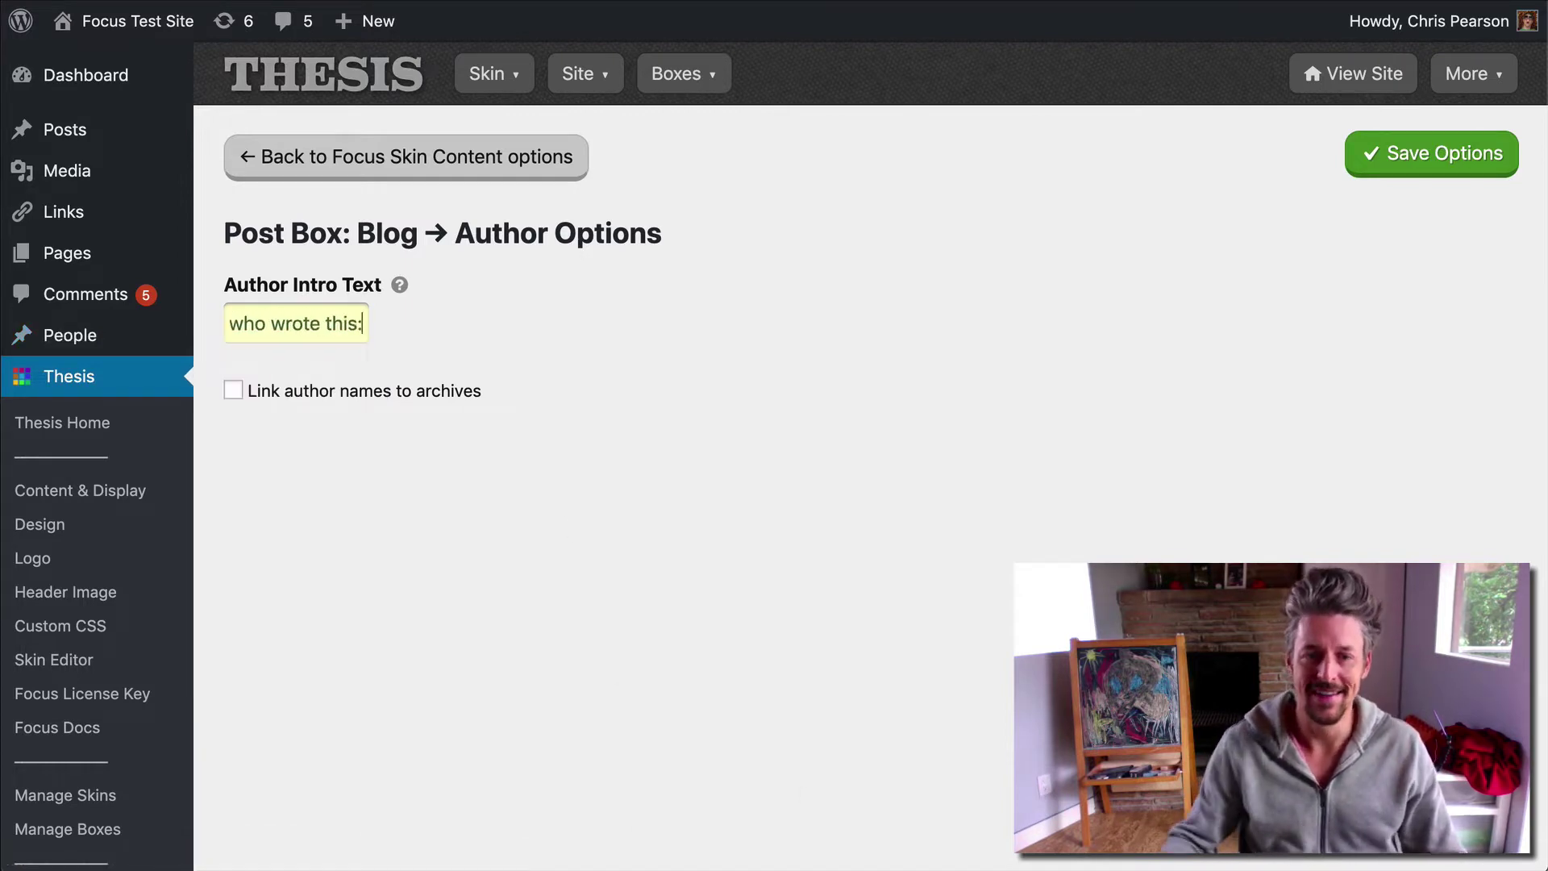
Step: Link author names to archives with nofollow added, save the author options and reload the live site to check the byline
left_click(336, 390)
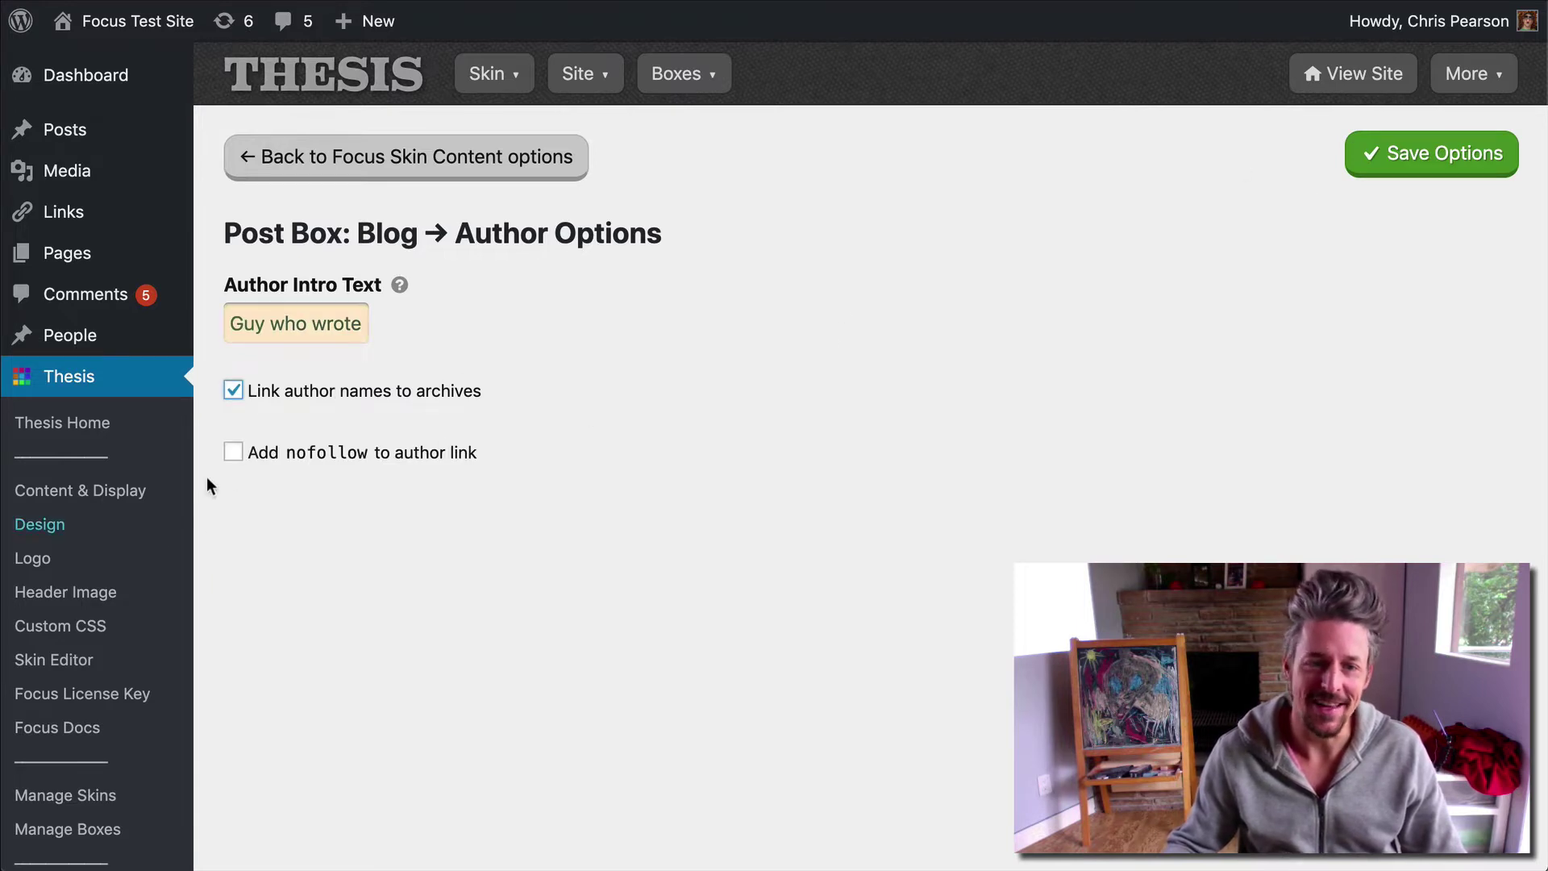
left_click(284, 459)
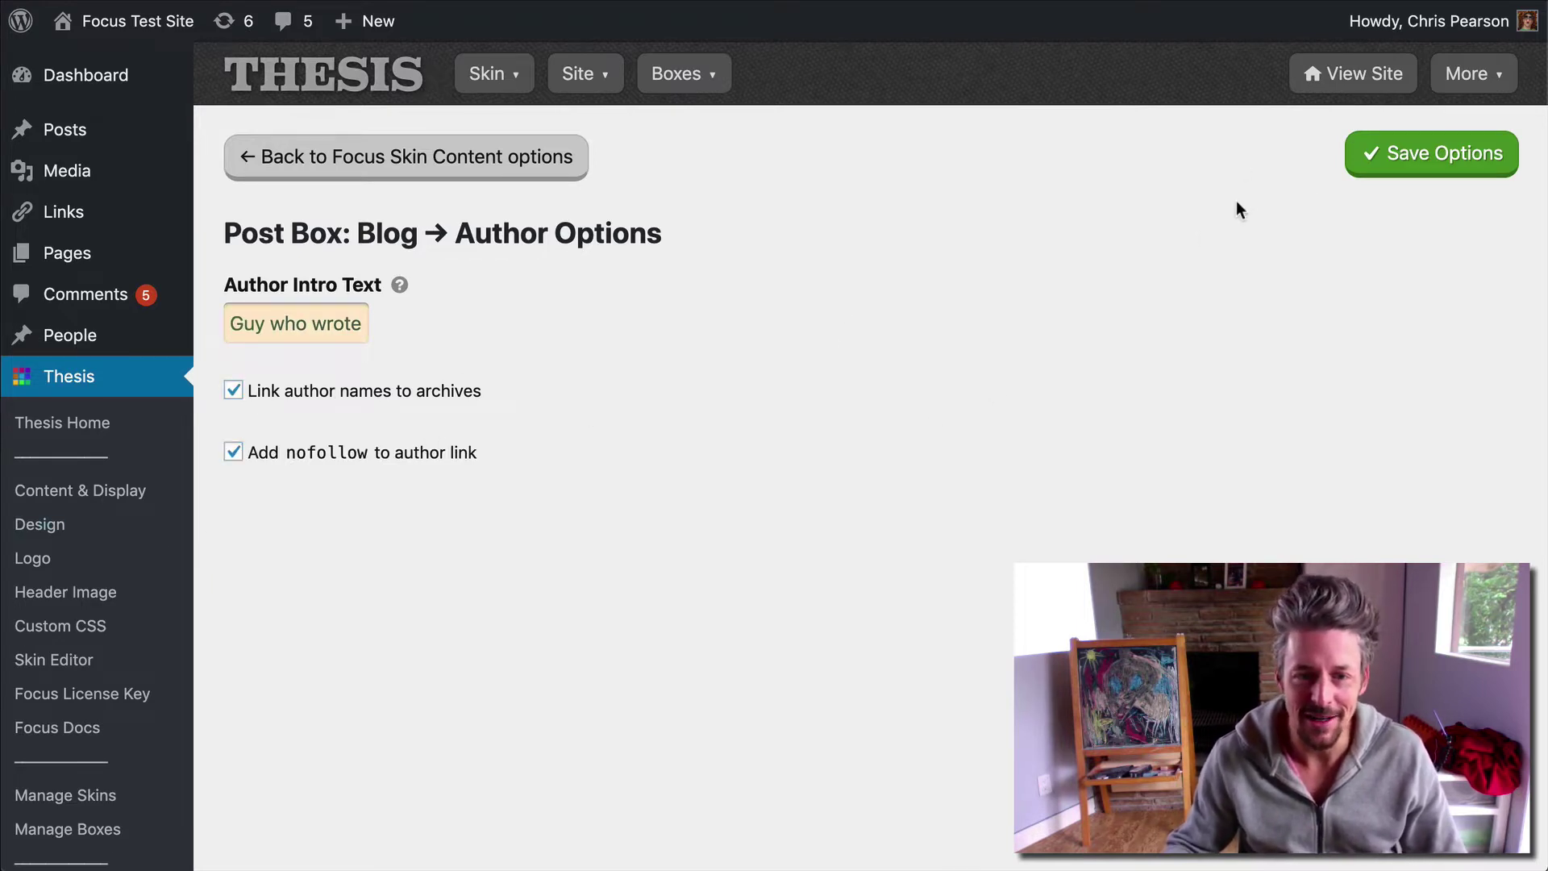
left_click(1392, 145)
key("ctrl+Tab")
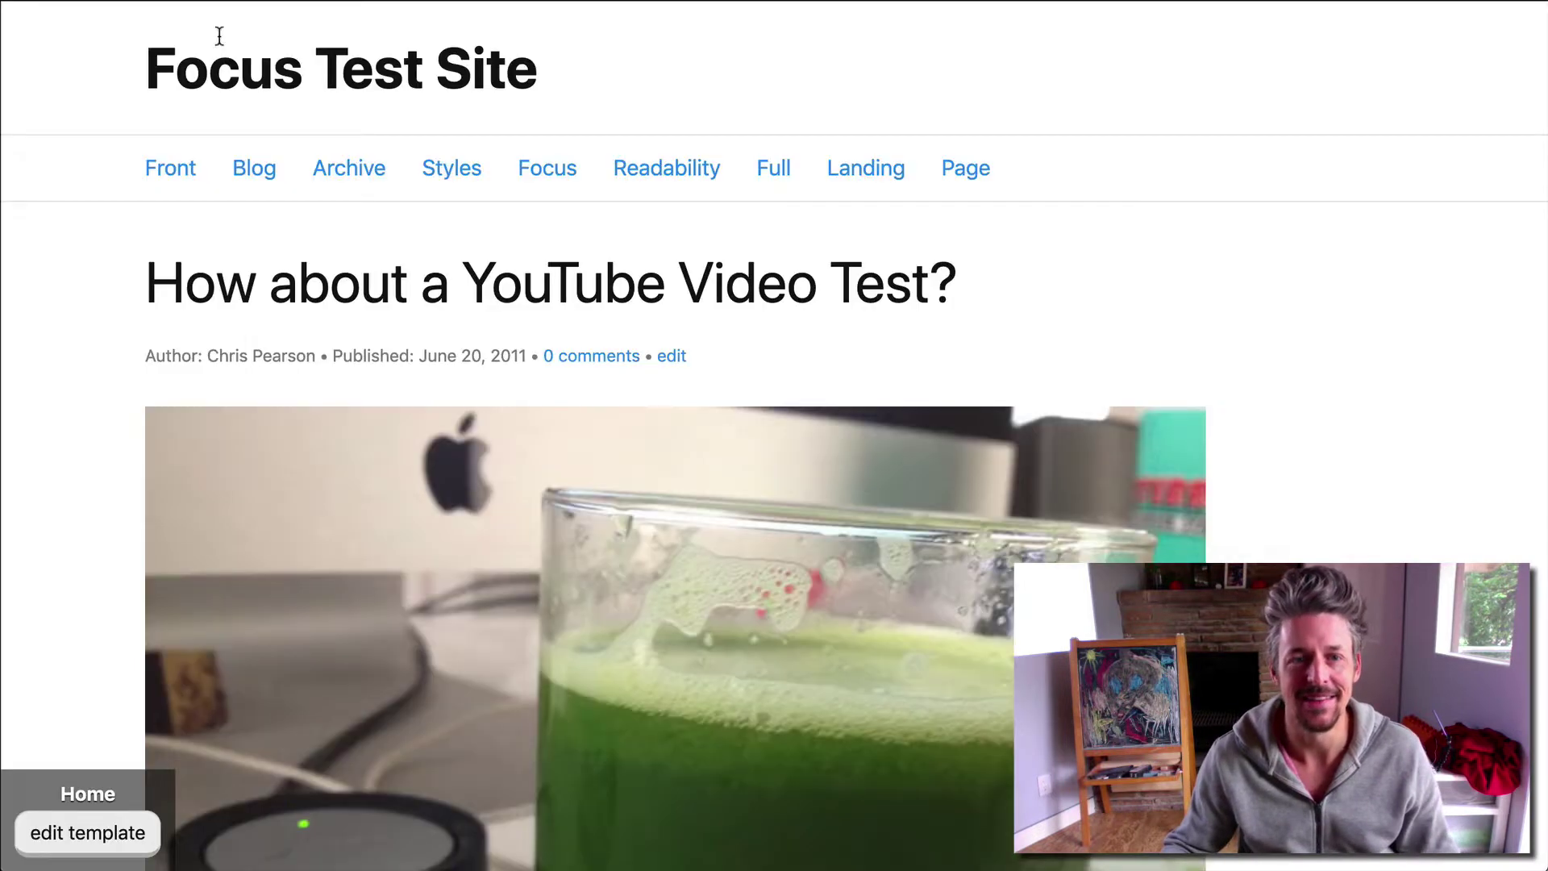
key("ctrl+r")
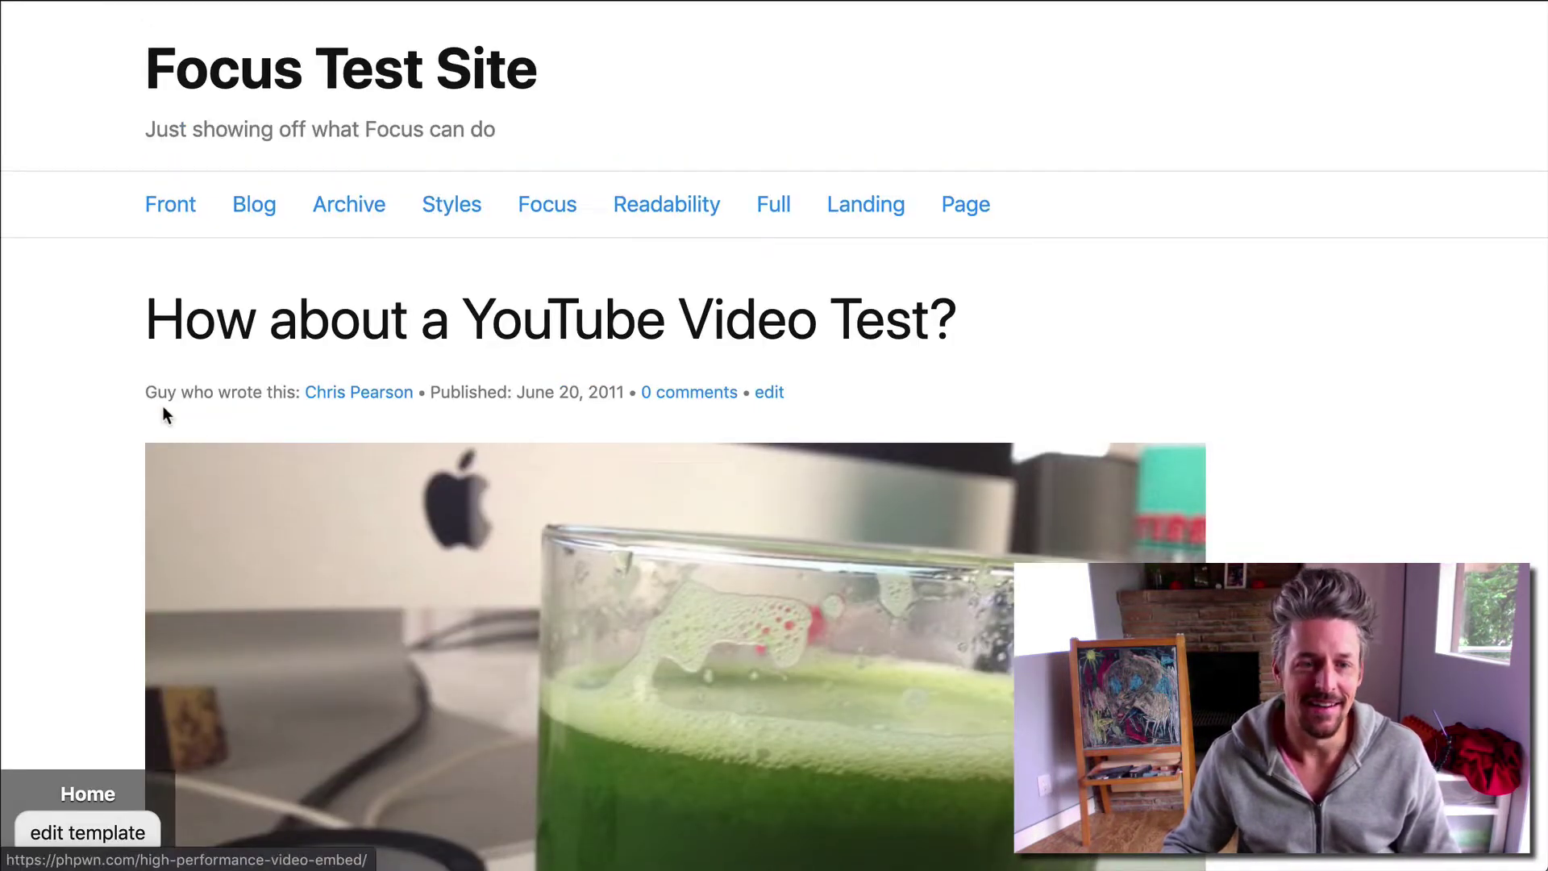
Step: Check the blog byline's intro wording on the live site and replace the Author Intro Text with "Author:"
left_click_drag(258, 393, 179, 393)
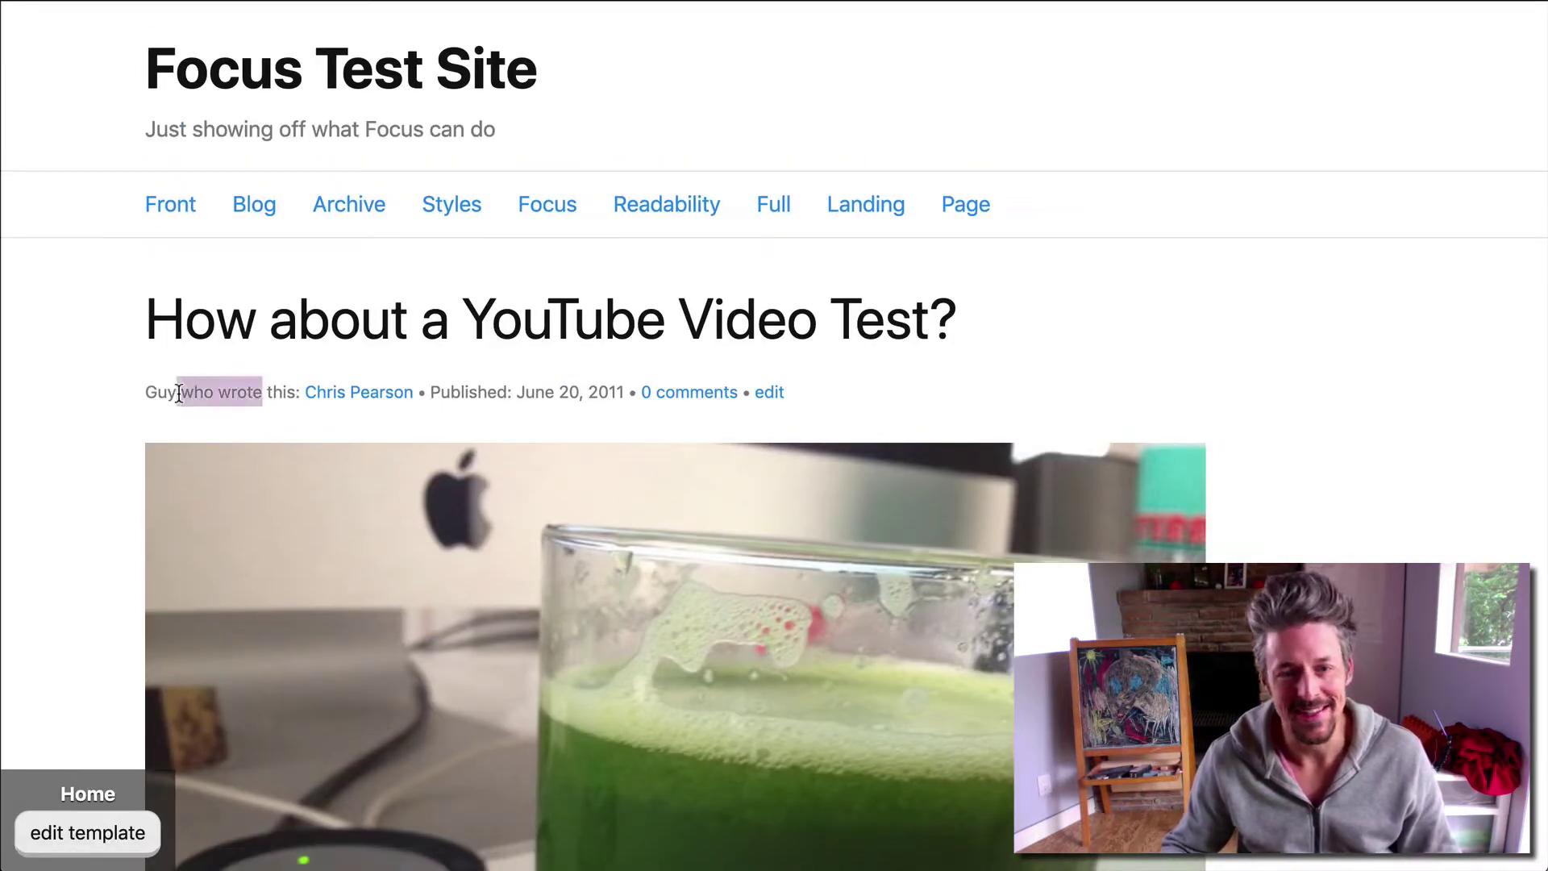
left_click(363, 392)
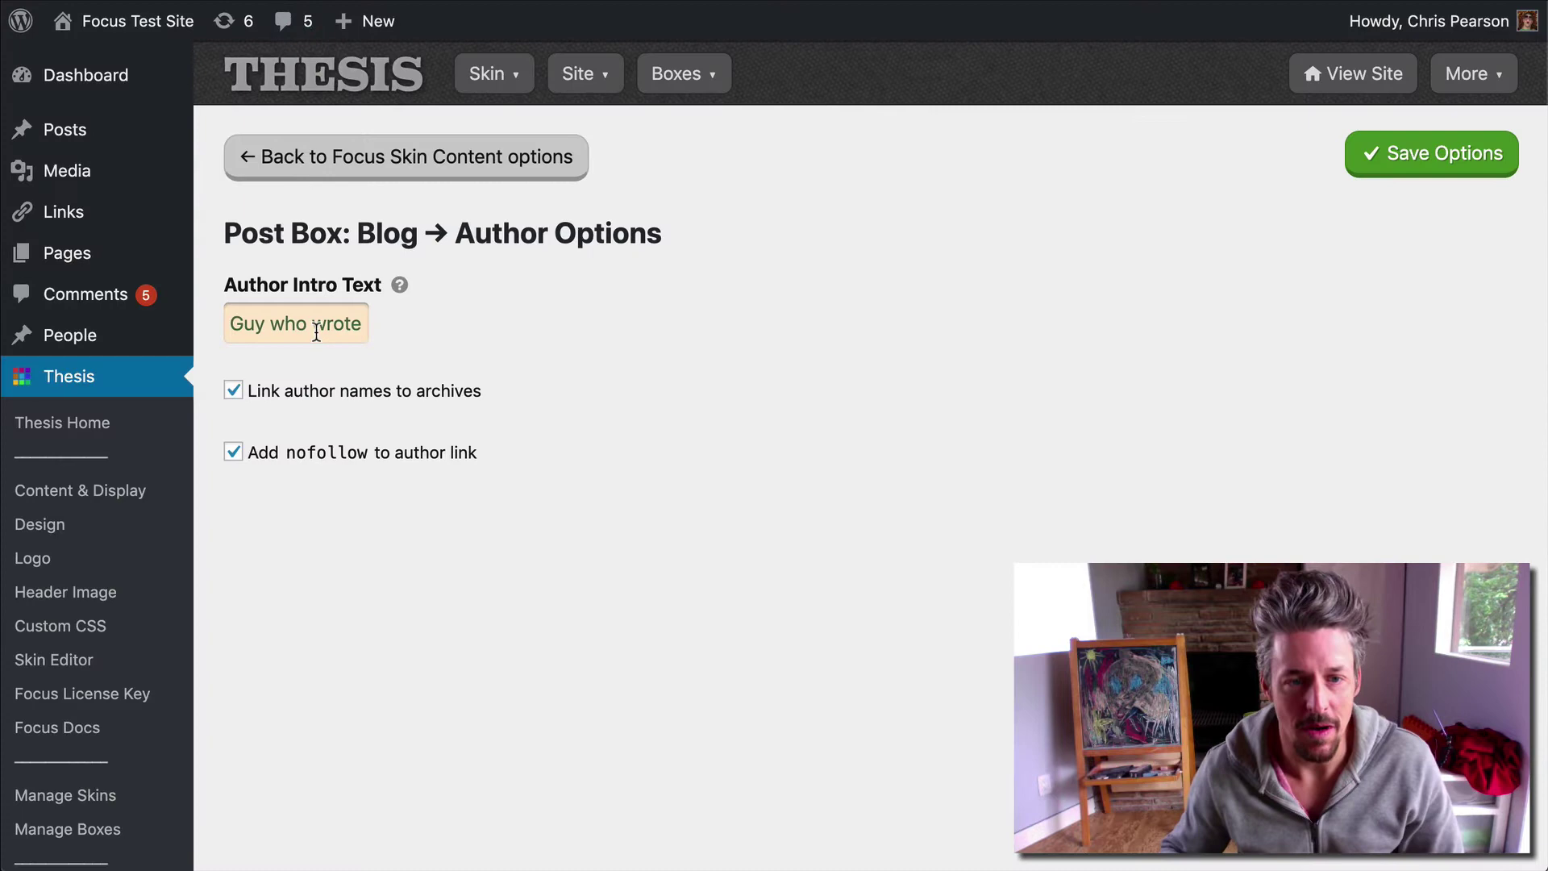
triple_click(316, 333)
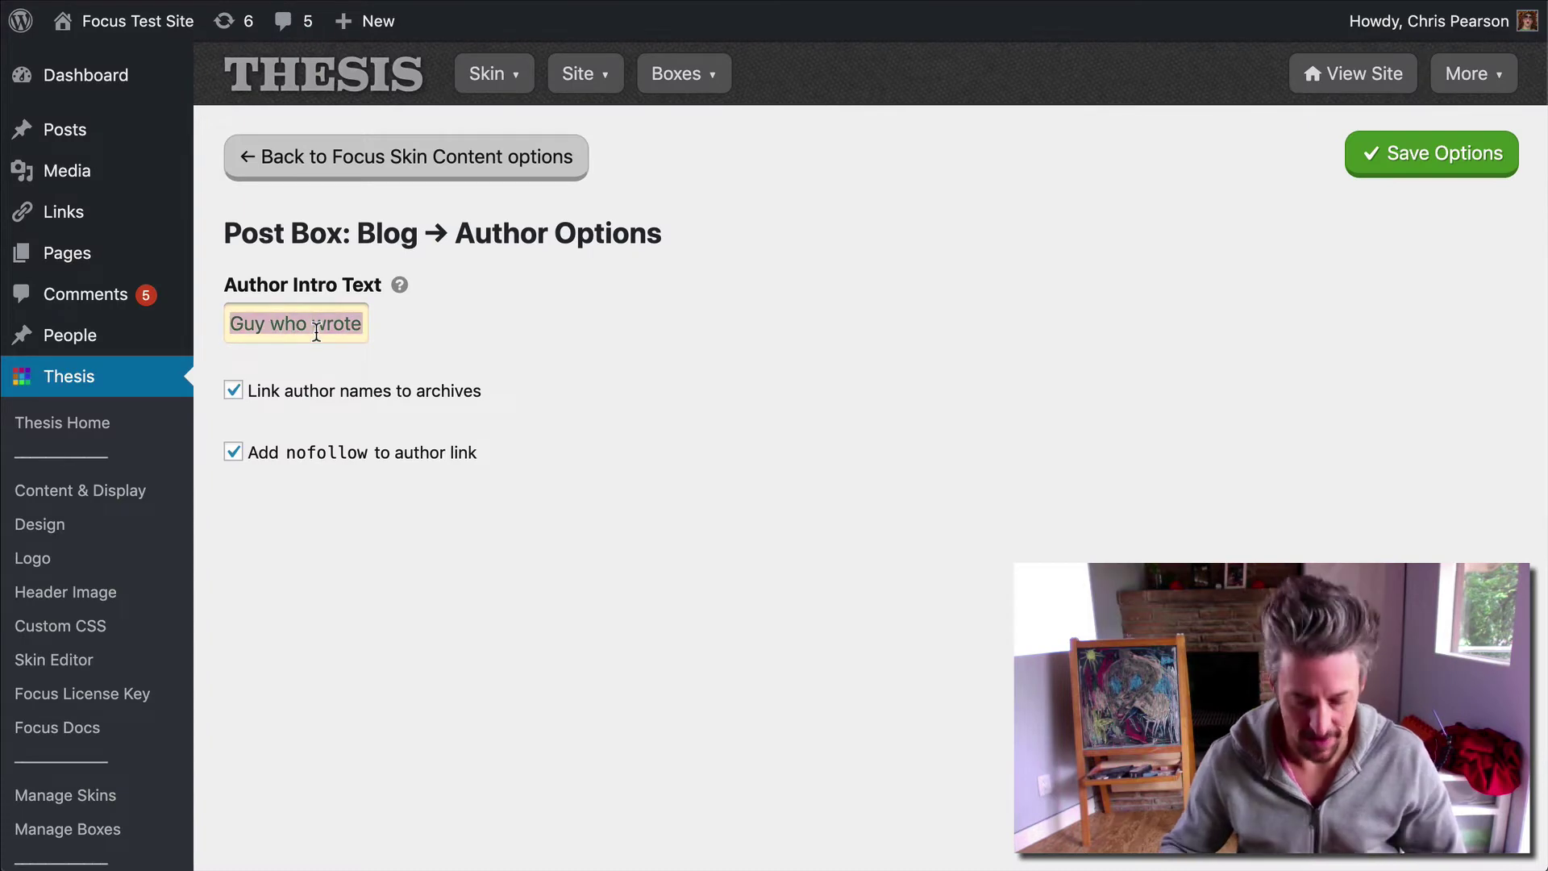
type("Author:")
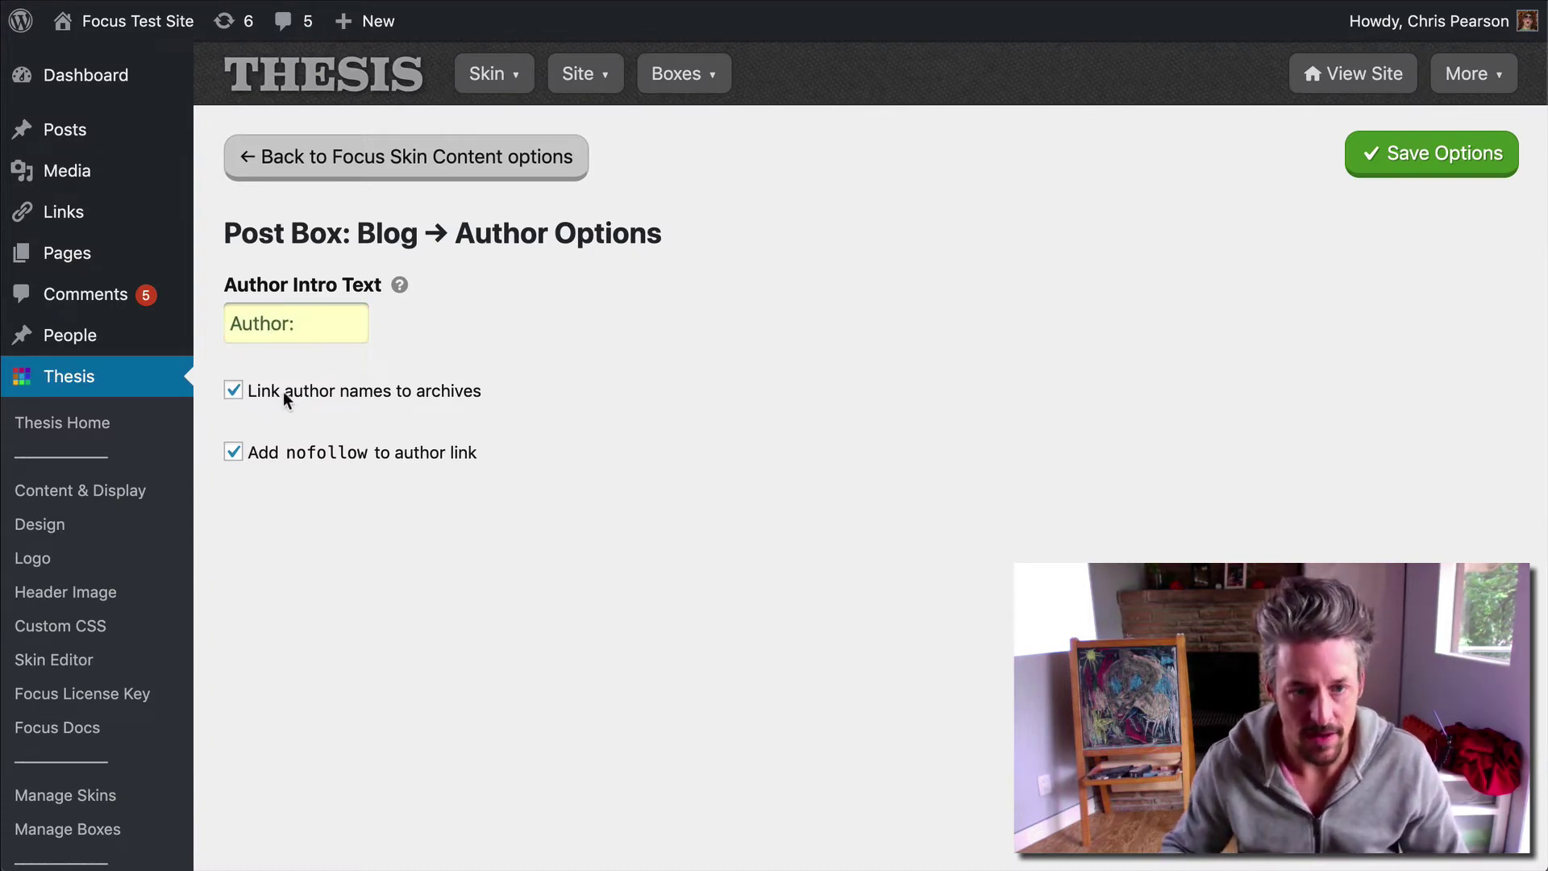
Step: Turn off nofollow and the linking of author names to archives, and save the blog author options
left_click(287, 399)
left_click(304, 417)
left_click(311, 451)
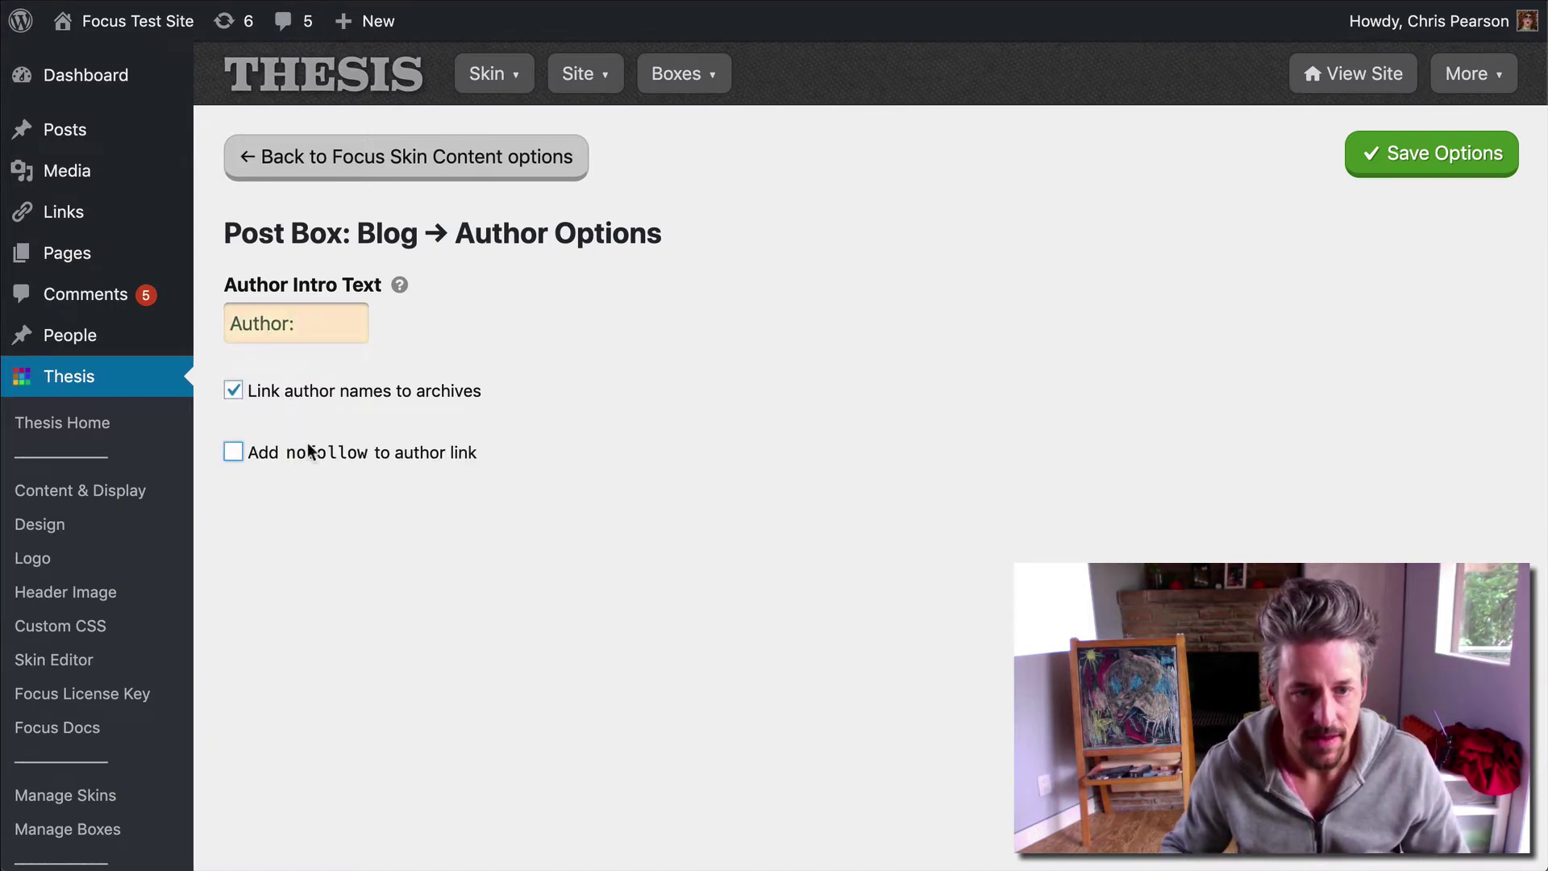
left_click(316, 395)
left_click(1377, 156)
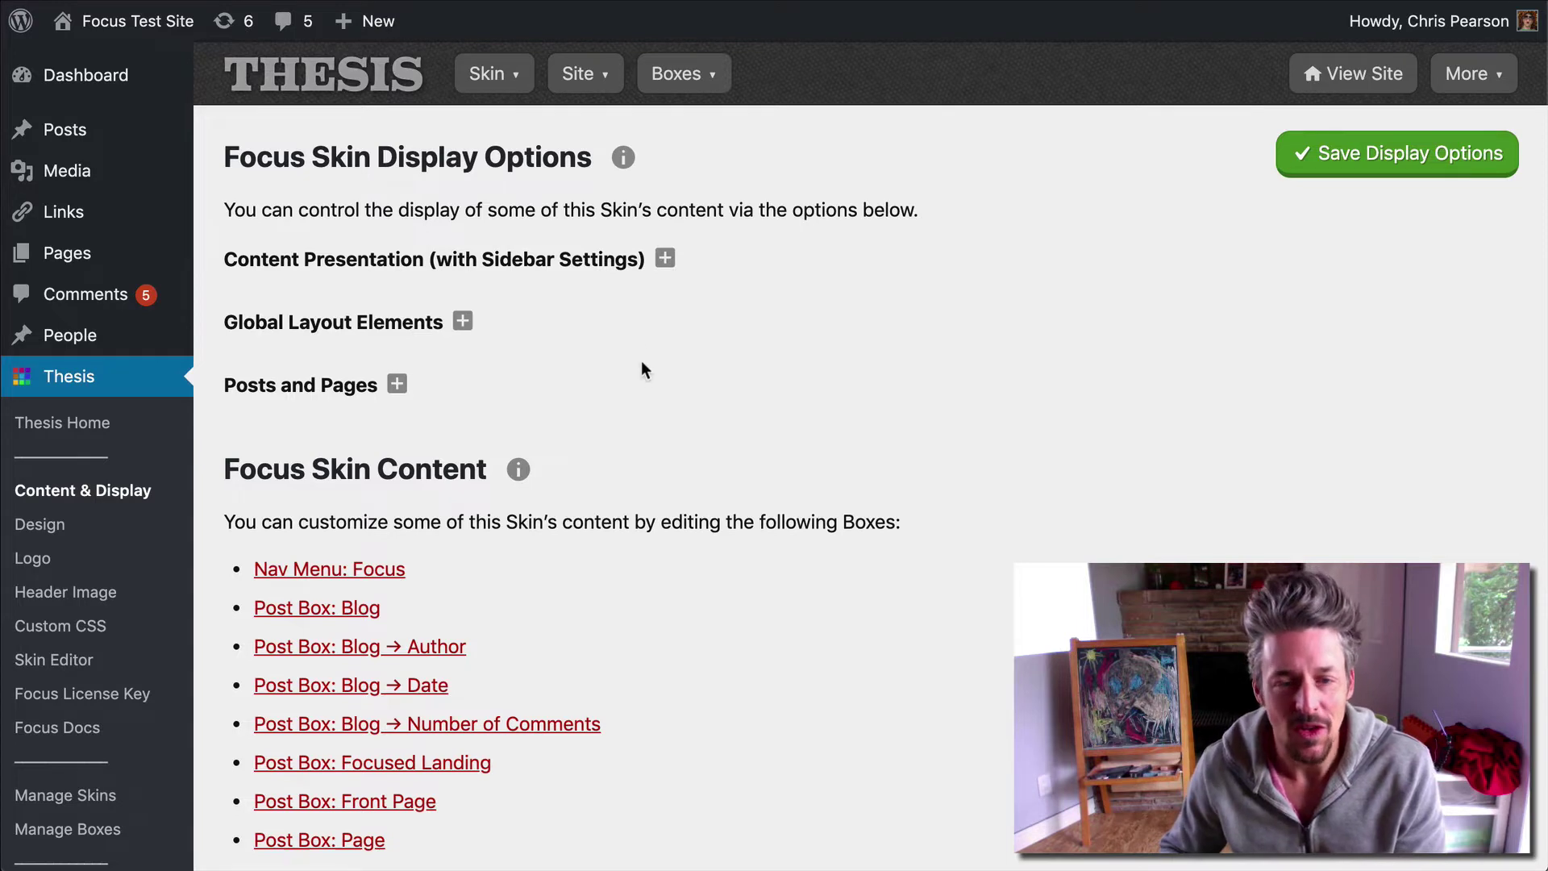
Step: Expand the Posts and Pages display options and examine how the live site's archive page presents its posts
left_click(292, 389)
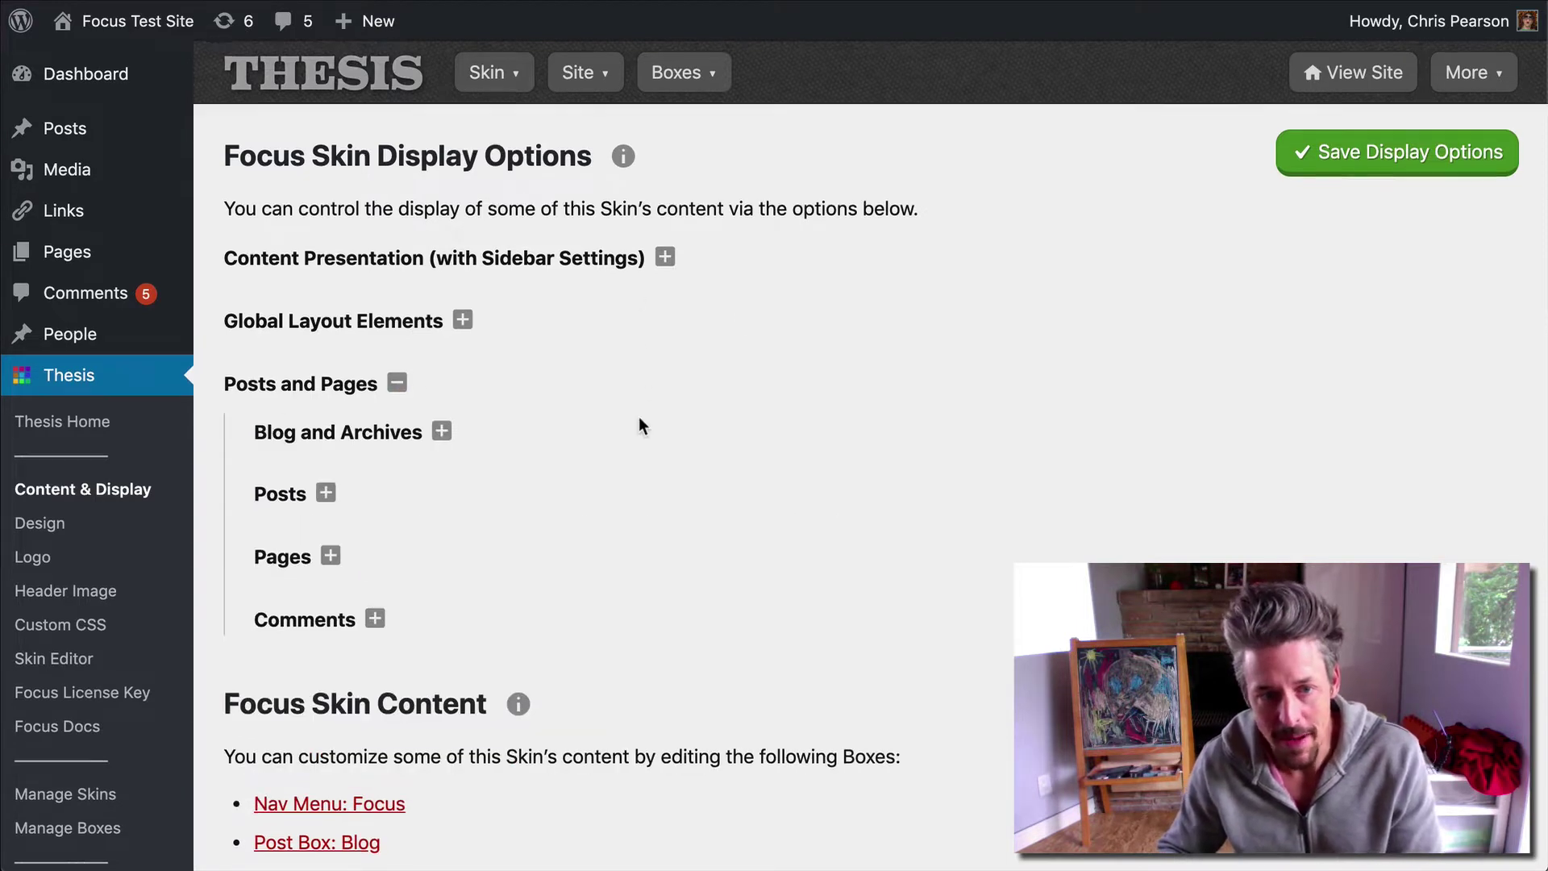
scroll(638, 416, "down", 3)
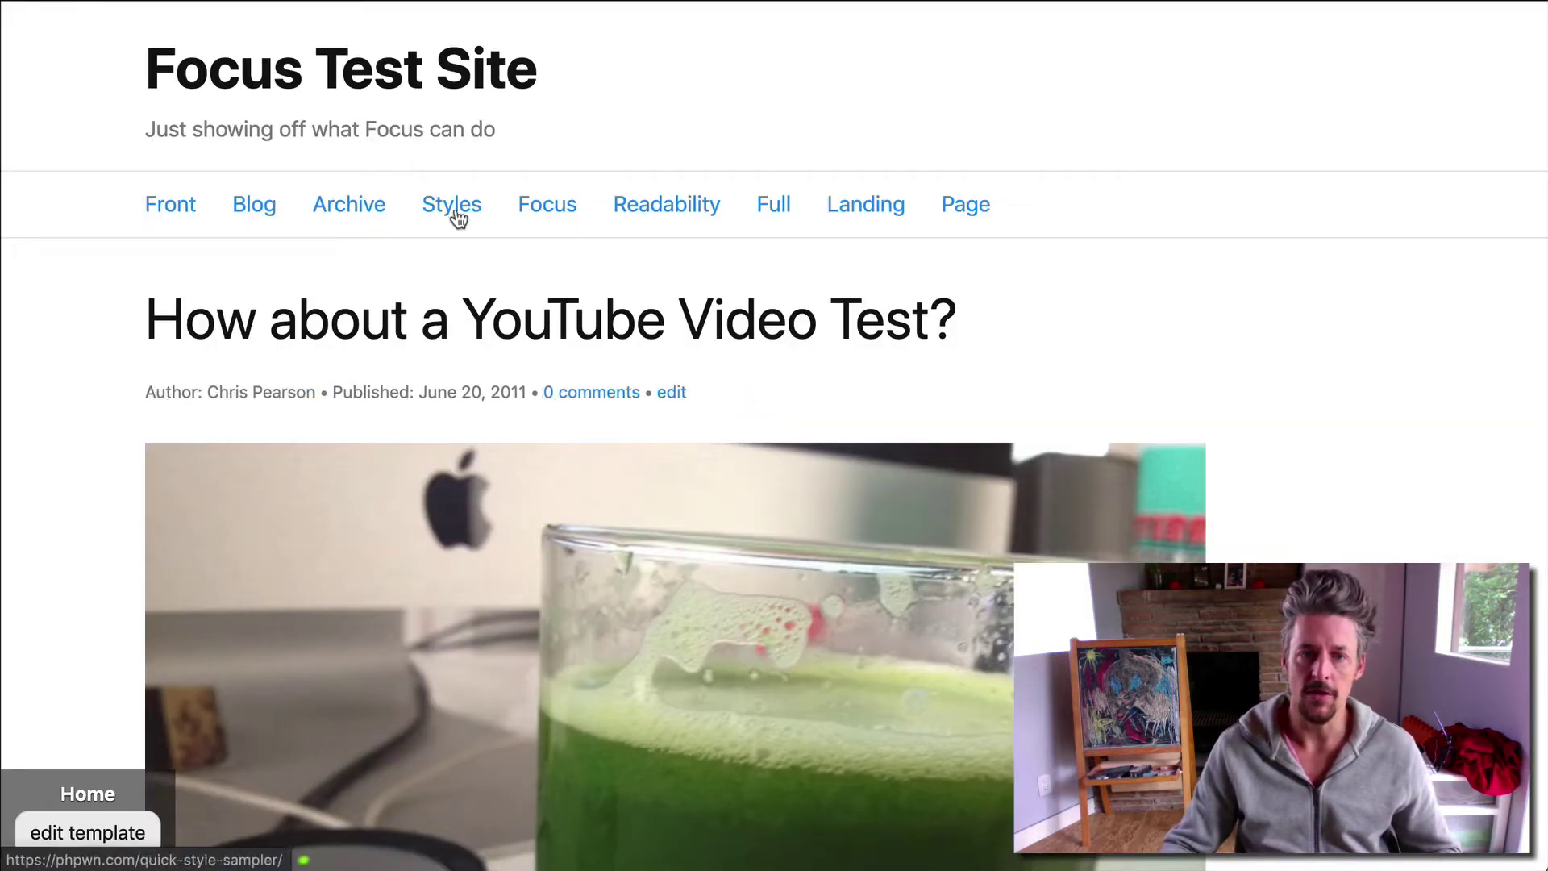
right_click(343, 205)
left_click(457, 210)
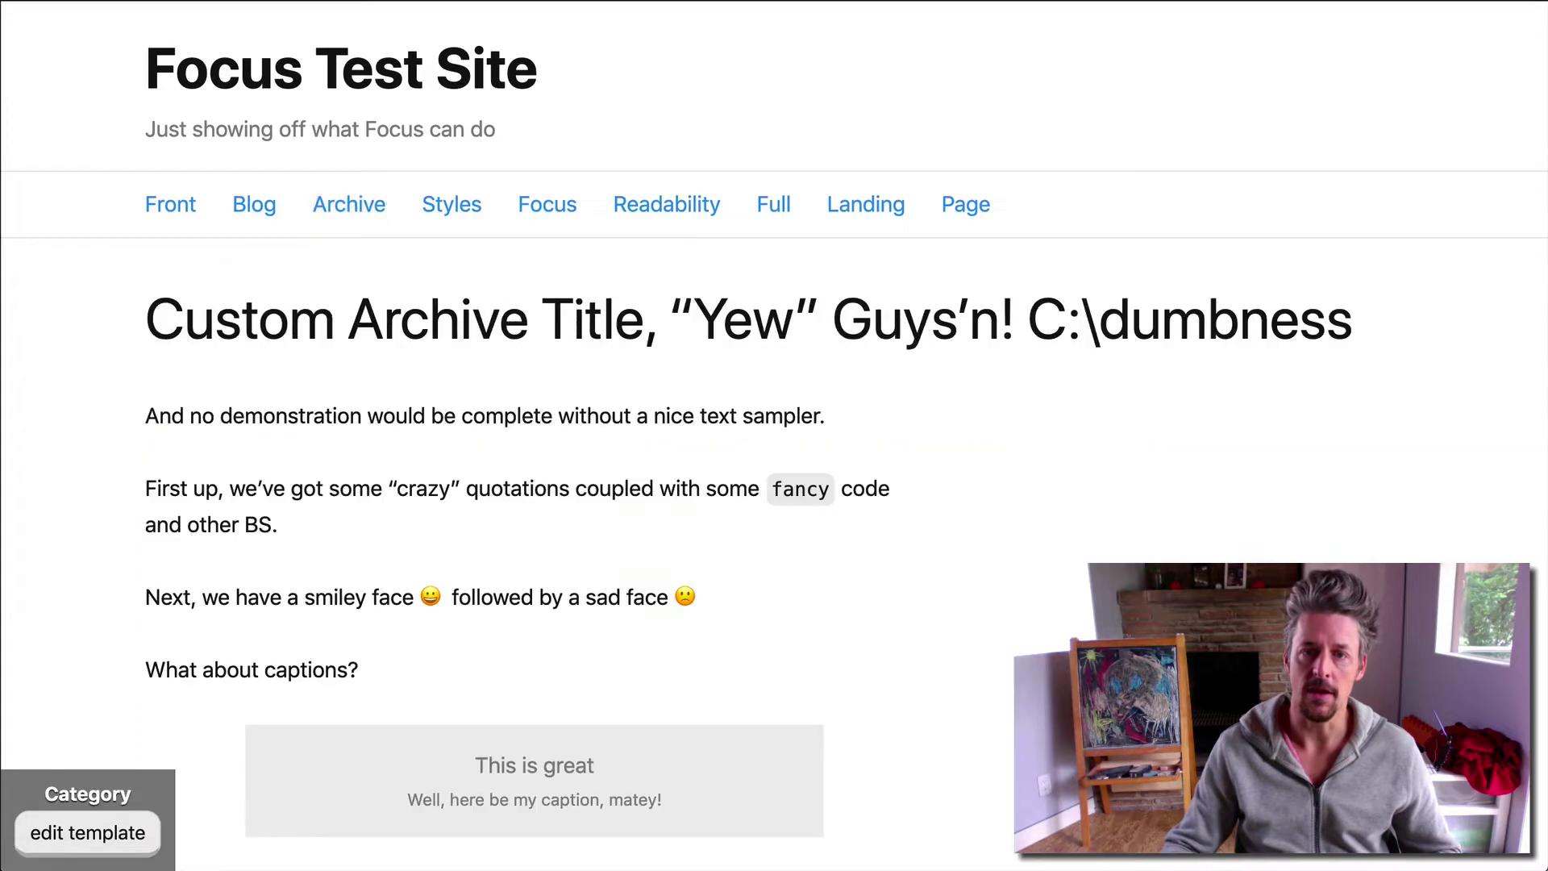
scroll(793, 520, "down", 7)
scroll(793, 520, "up", 4)
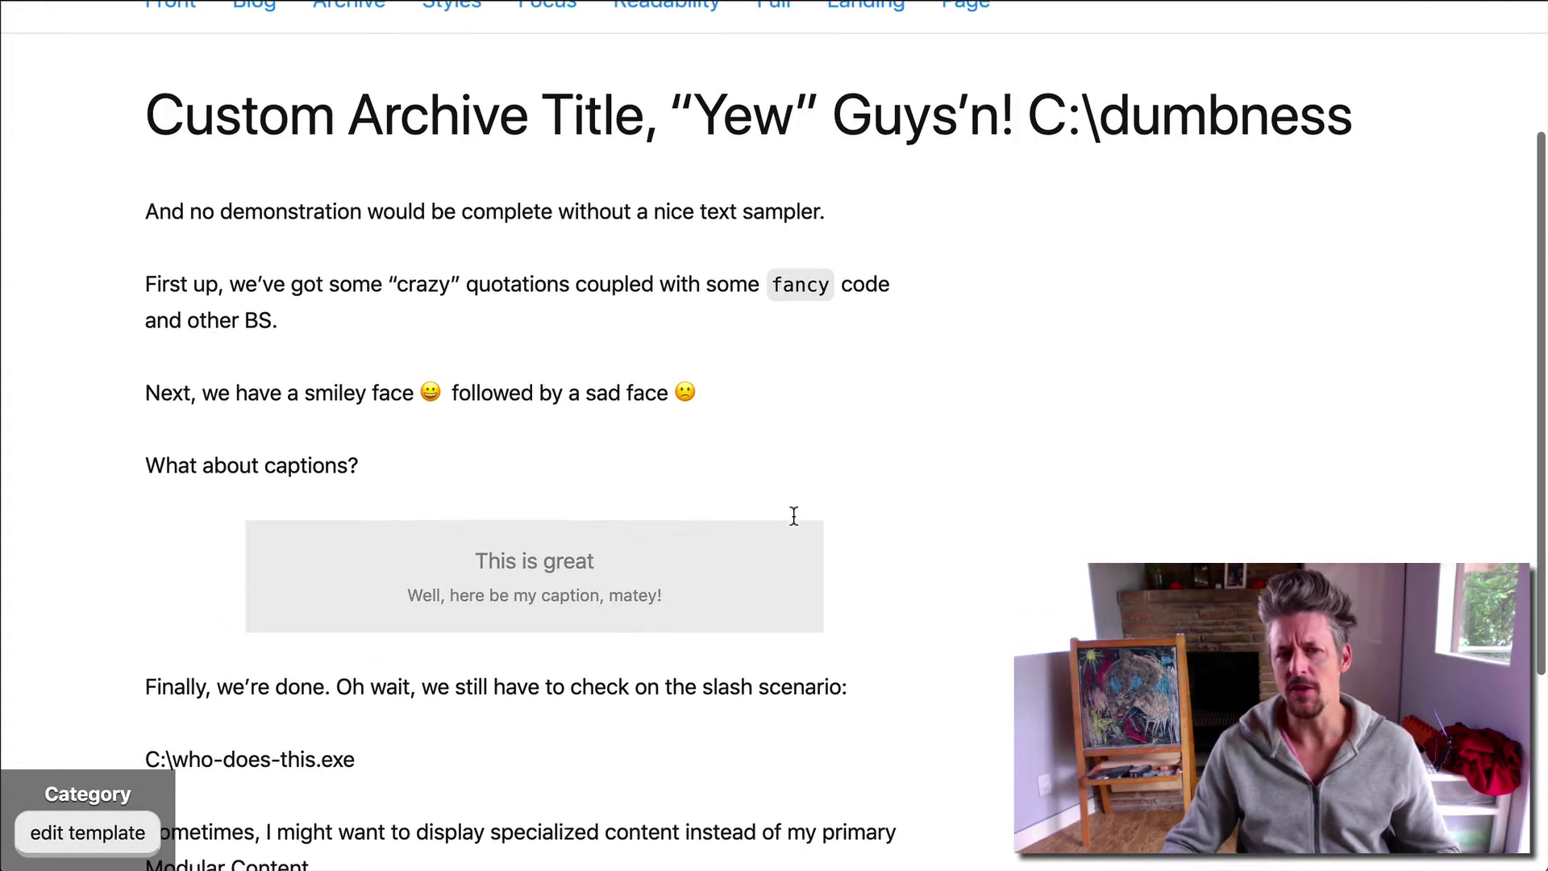
scroll(629, 573, "down", 4)
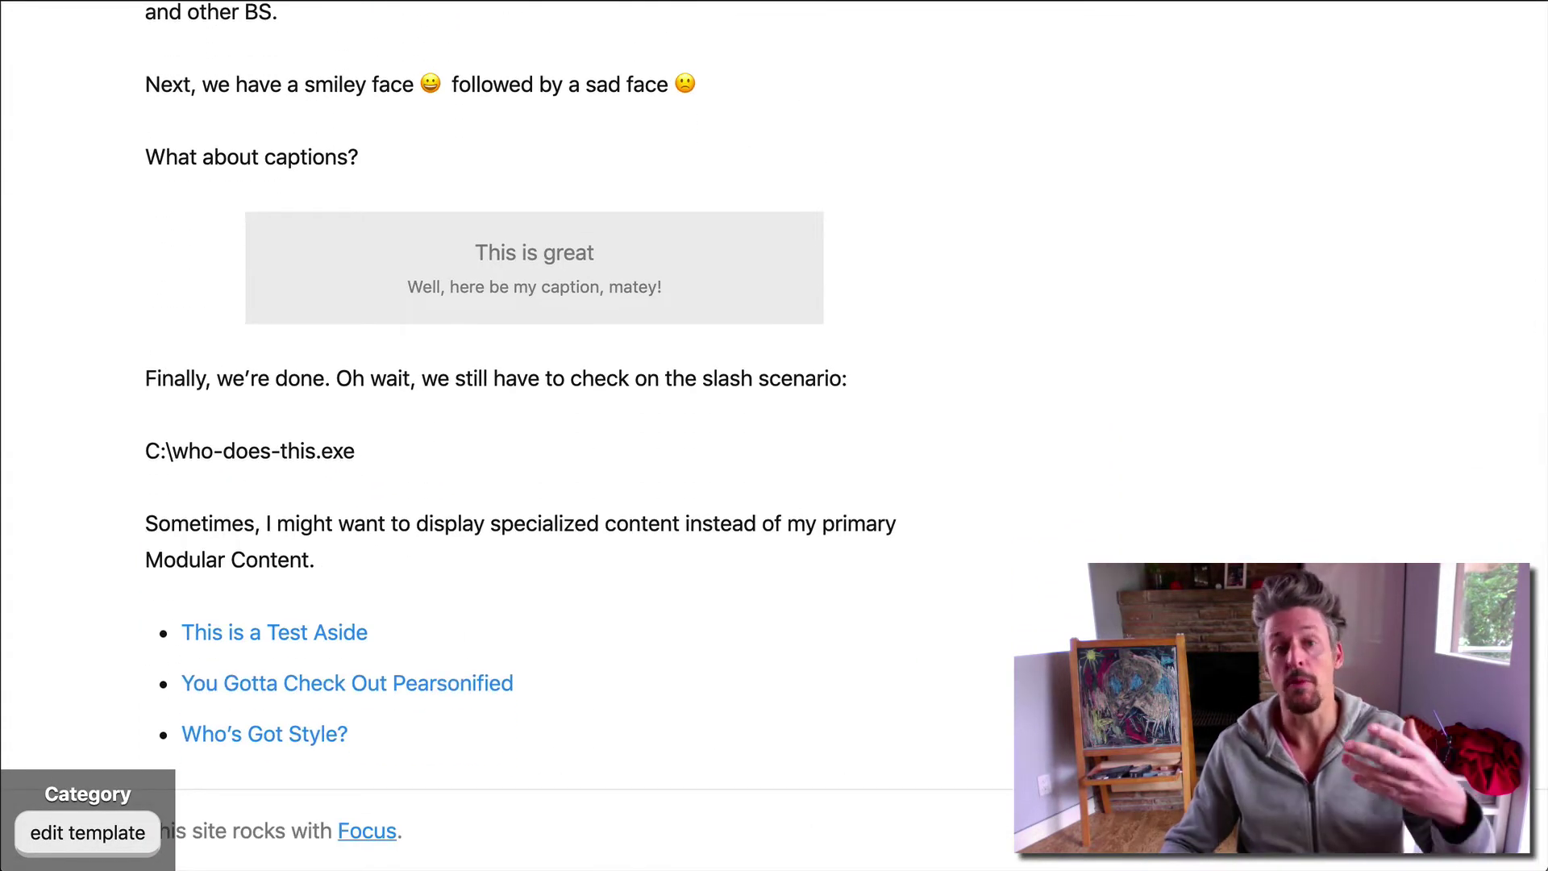
Step: Compare the post presentation on the live home page with the list of links on the archive page
key("super+bracketleft")
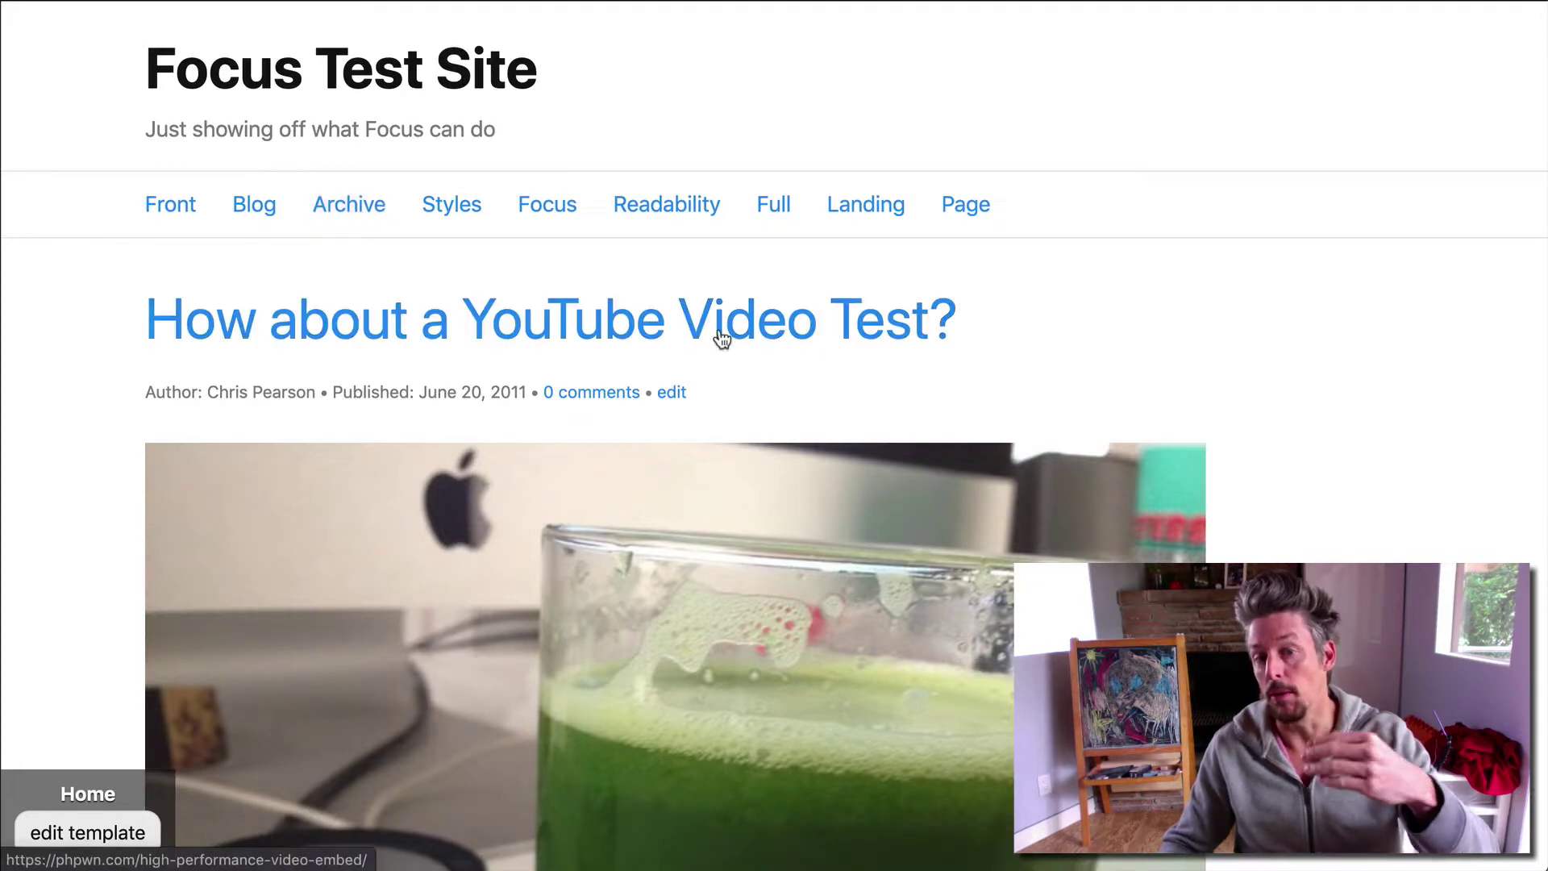
scroll(674, 327, "down", 12)
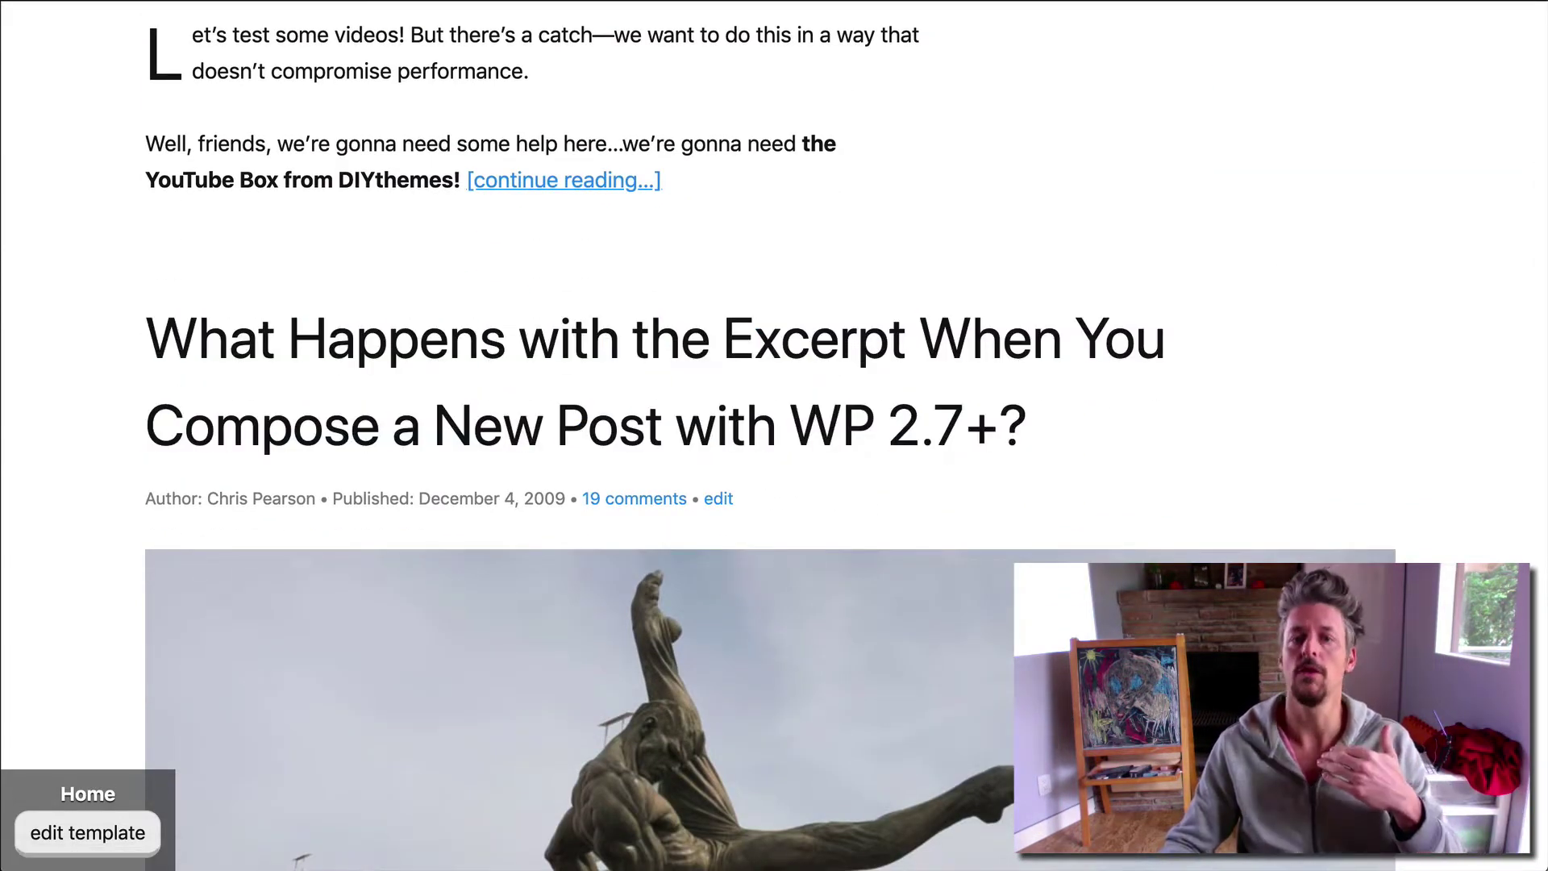
key("super+bracketleft")
scroll(373, 367, "down", 2)
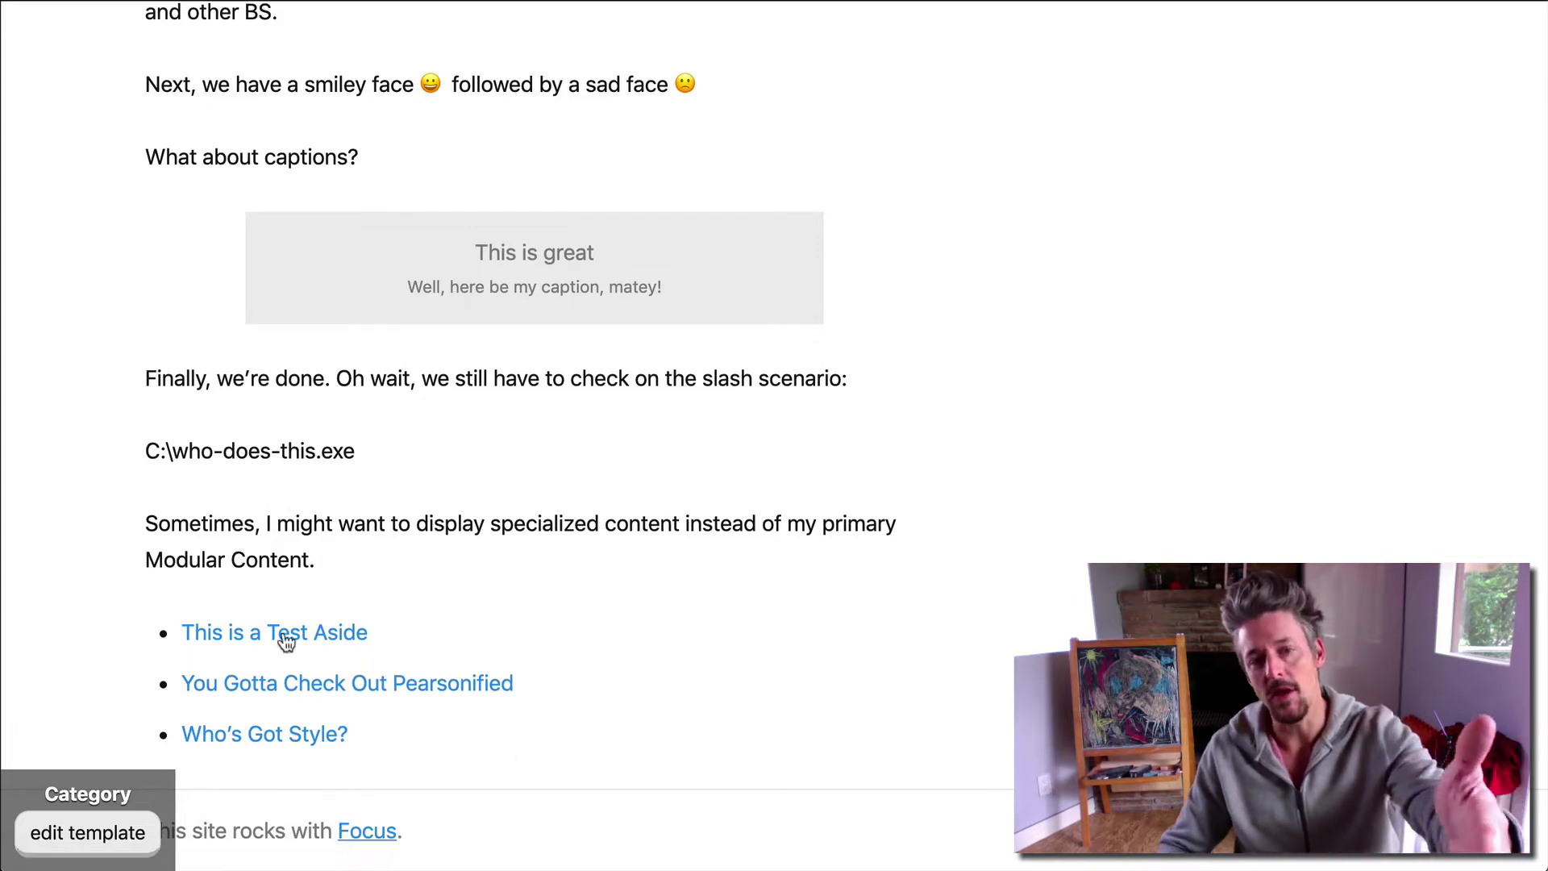
key("super+bracketleft")
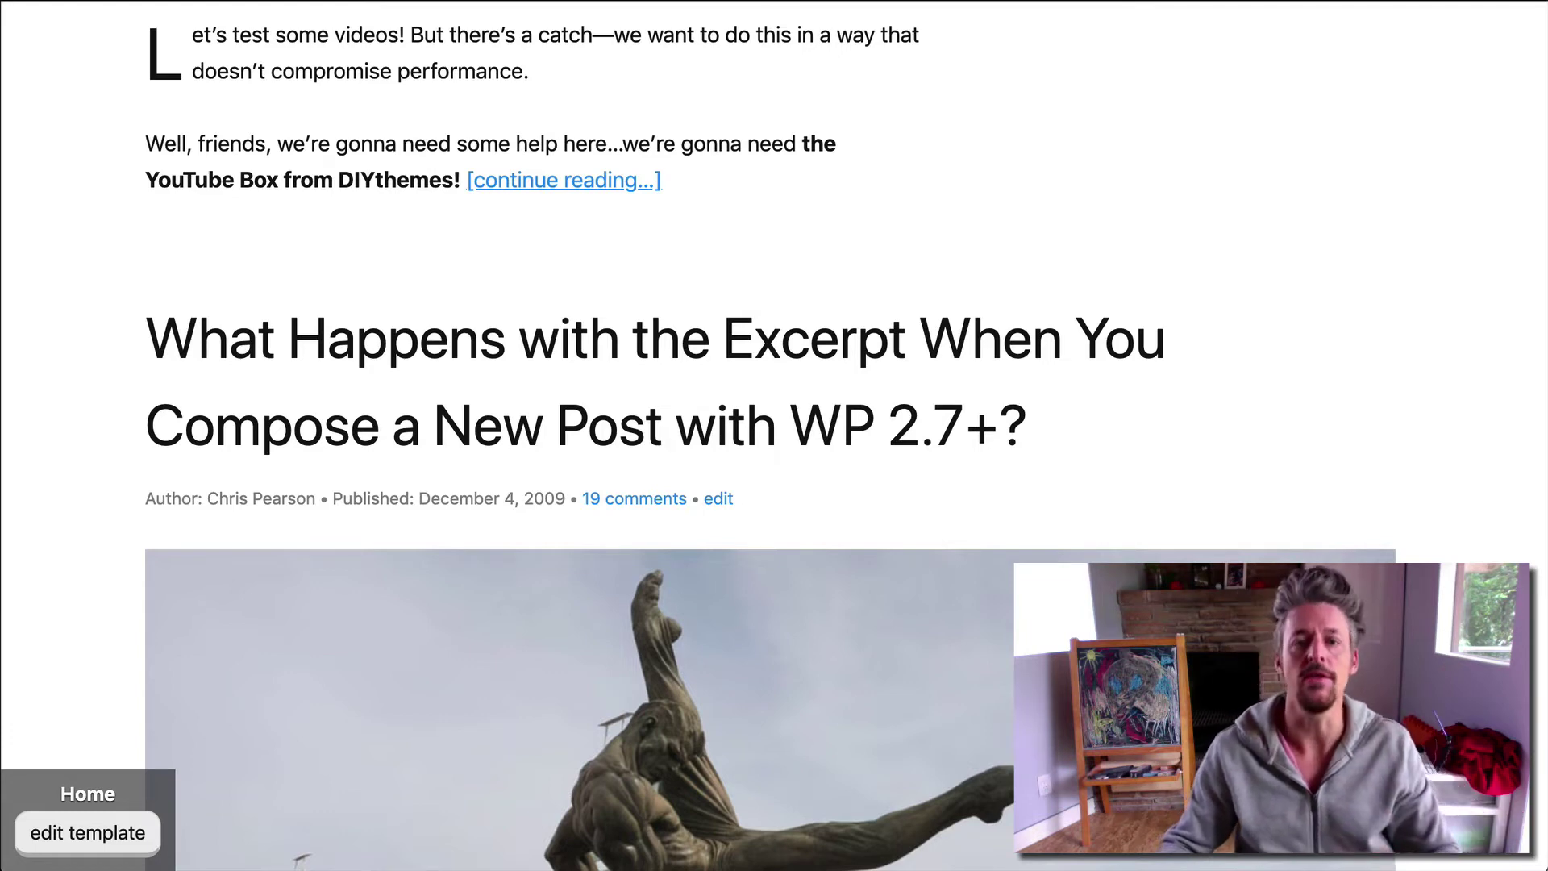
key("super+bracketright")
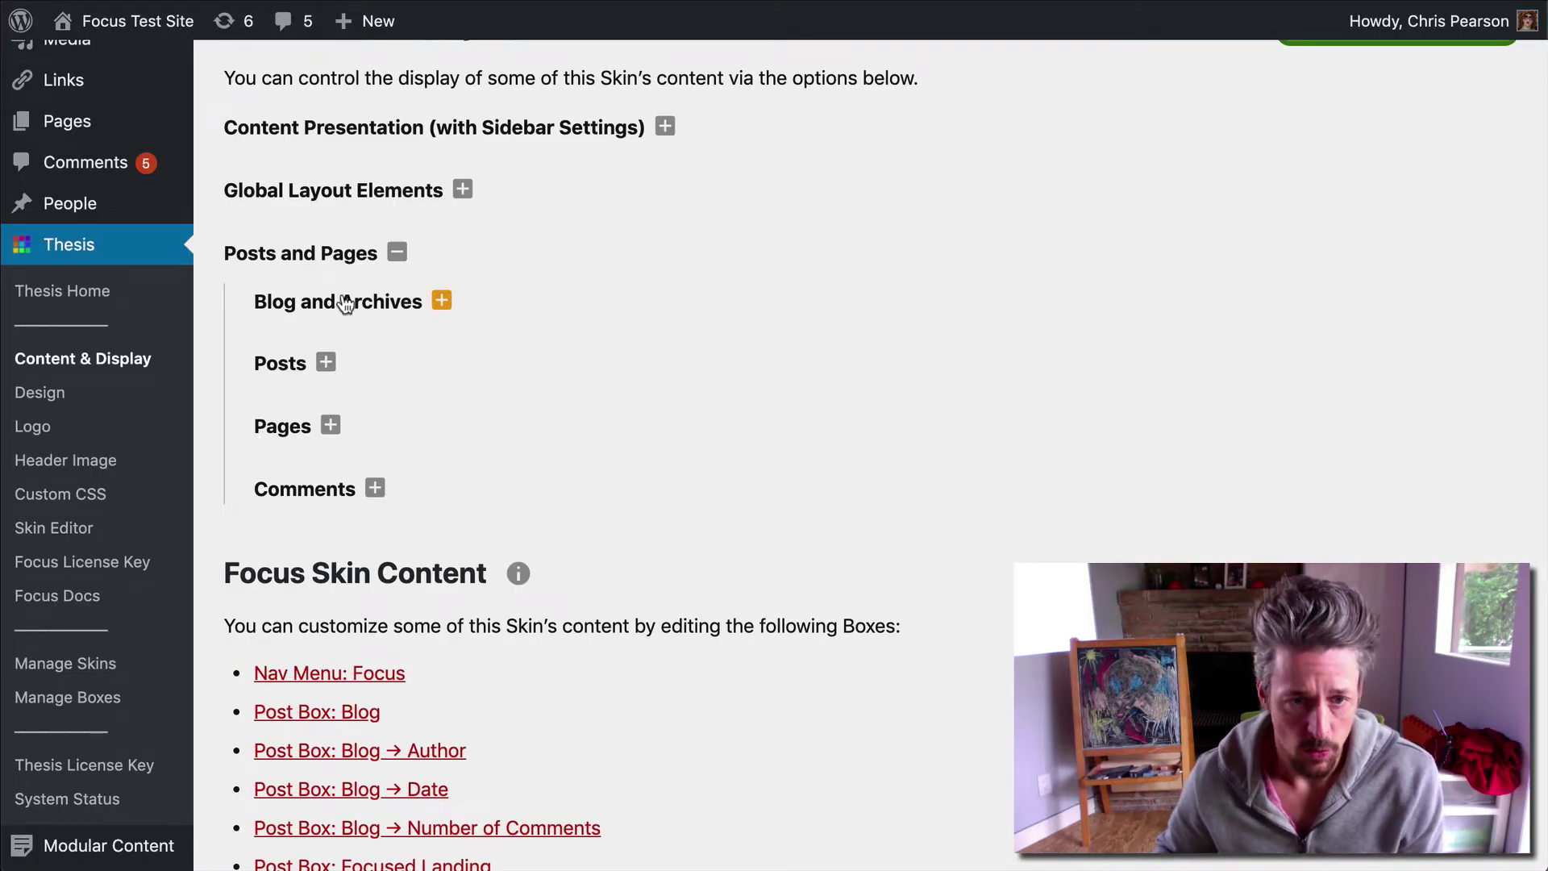
Step: Expand the Blog and Archives options and examine the classic post presentation and excerpt text on the live blog page
left_click(345, 303)
scroll(543, 379, "down", 3)
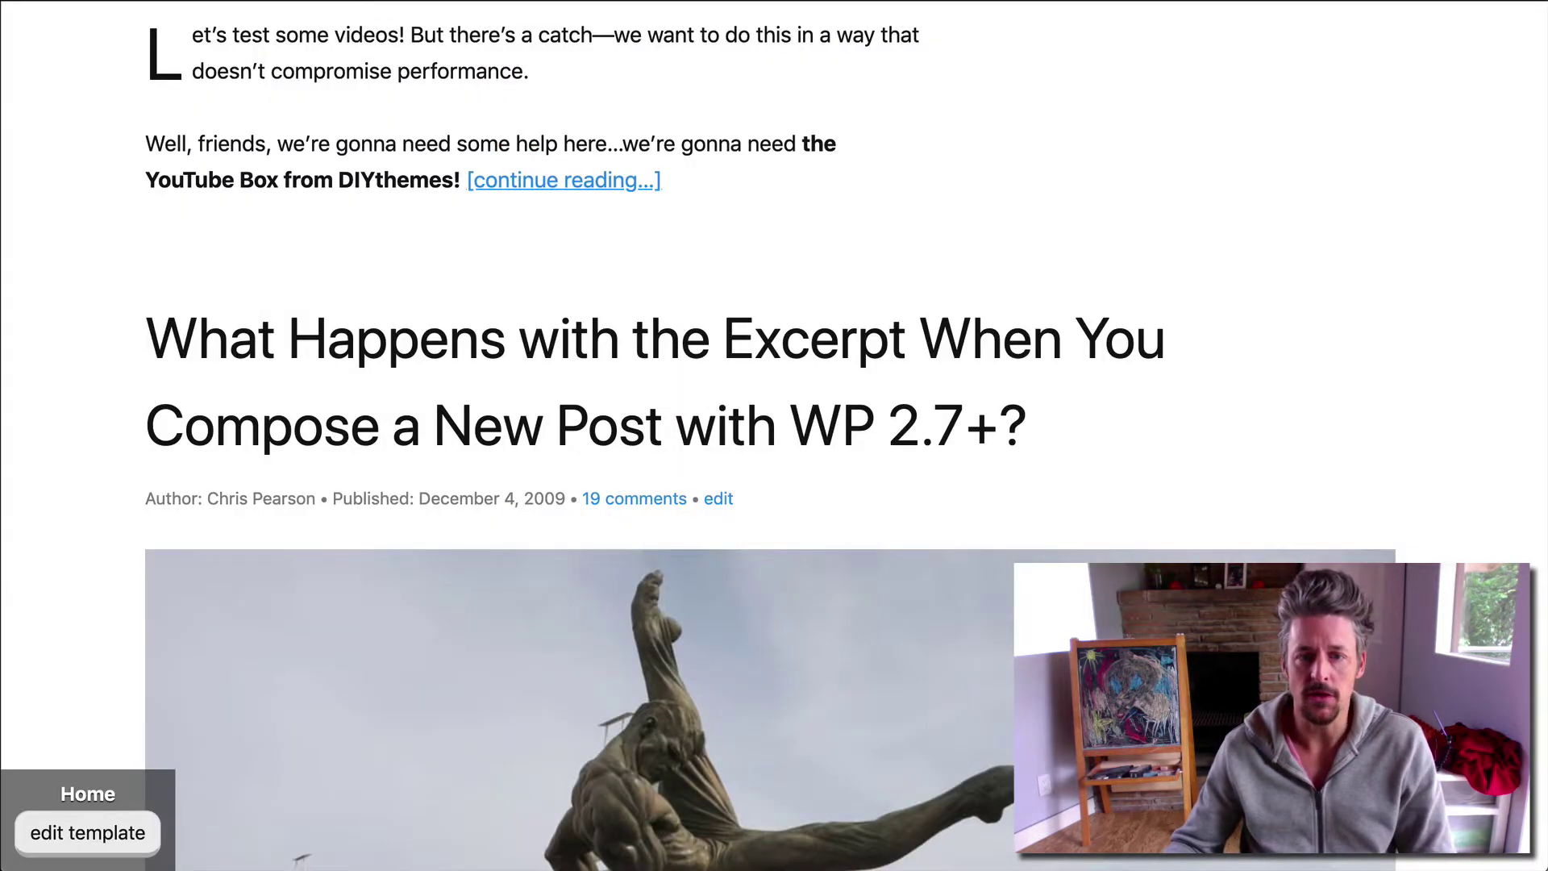
scroll(396, 313, "up", 10)
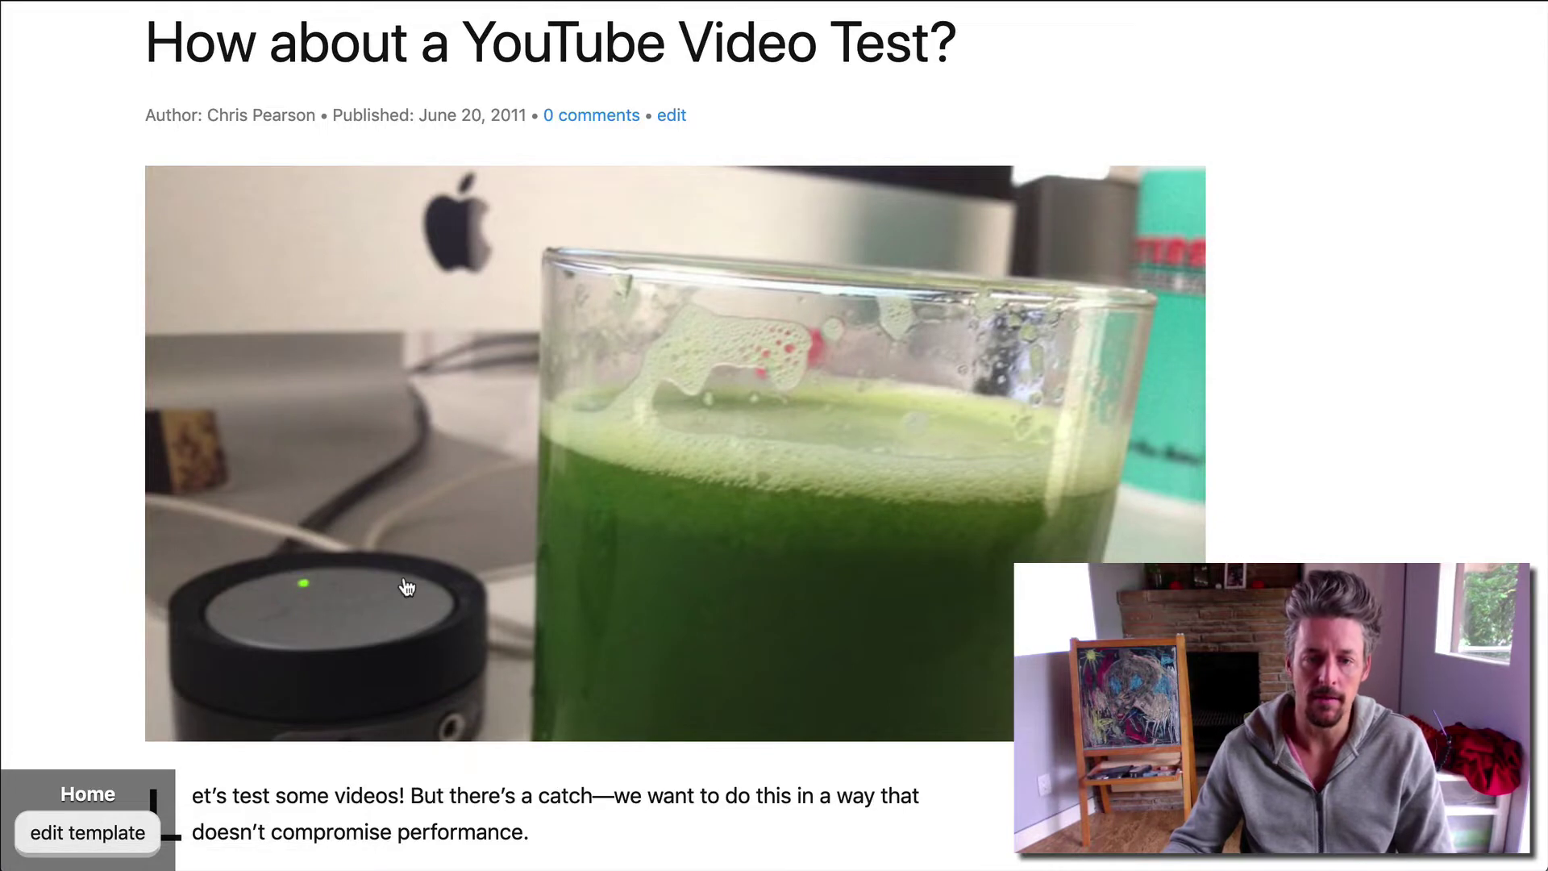
scroll(254, 562, "down", 4)
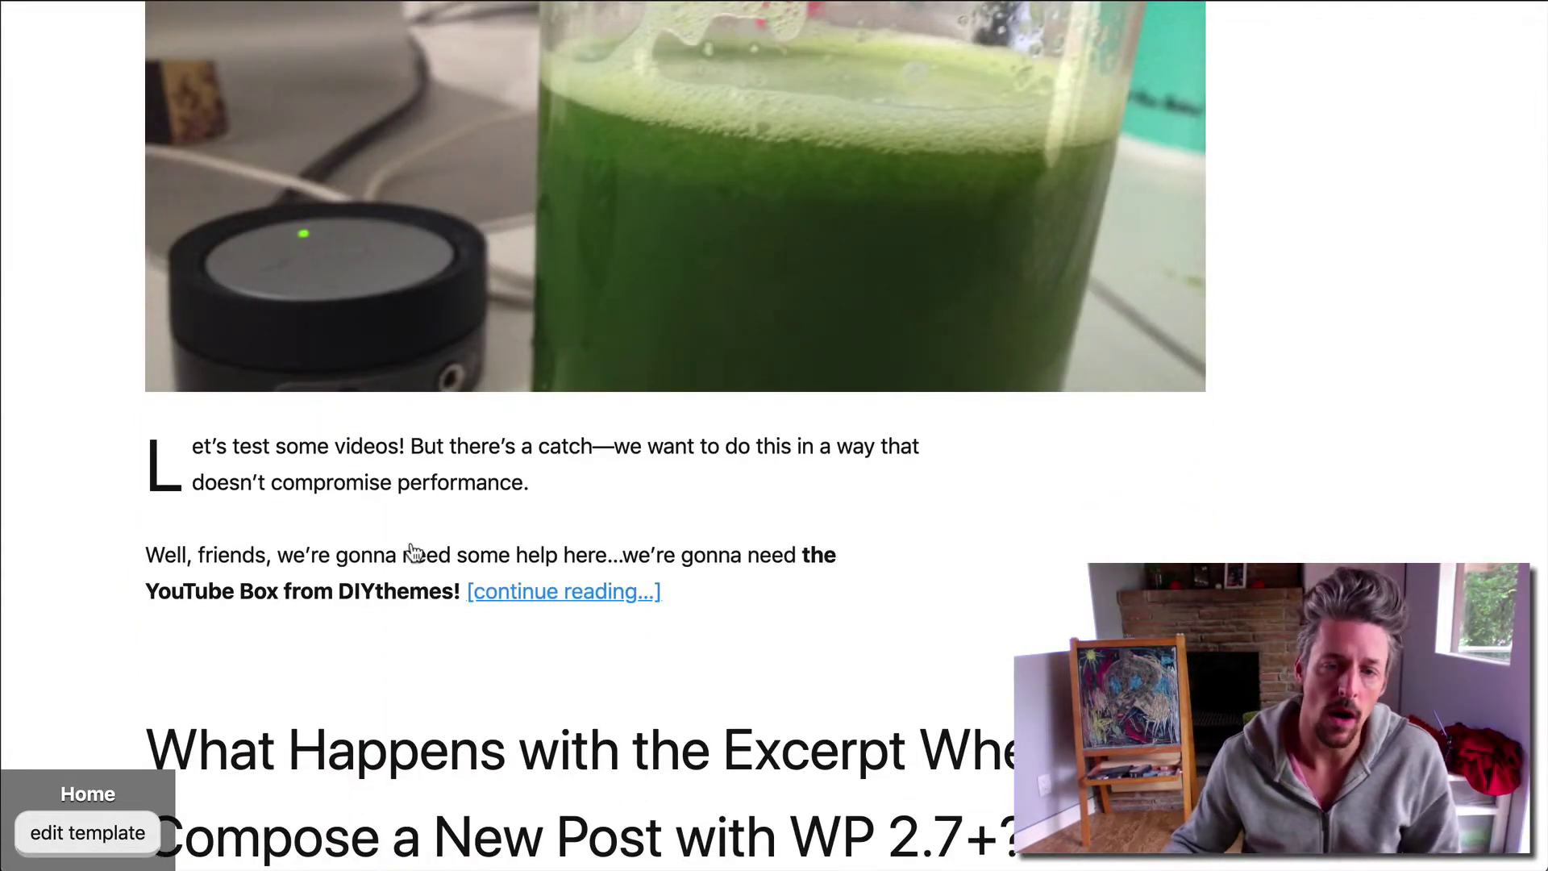
left_click_drag(417, 482, 724, 641)
left_click(756, 622)
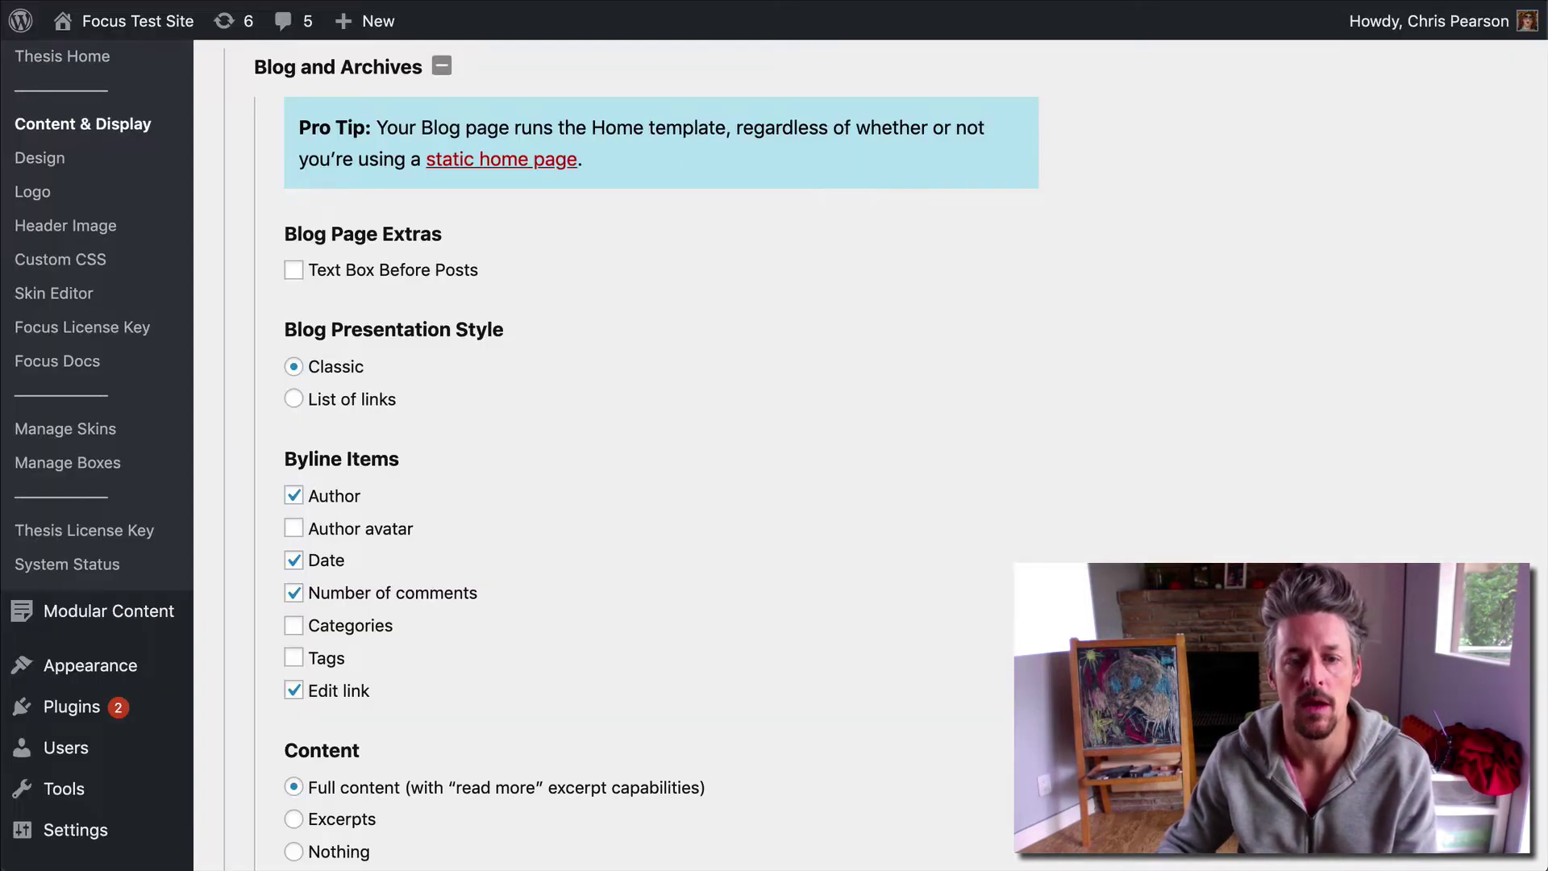
Step: Set the Blog Presentation Style to List of links, save the display options and reload the live blog page
left_click(341, 400)
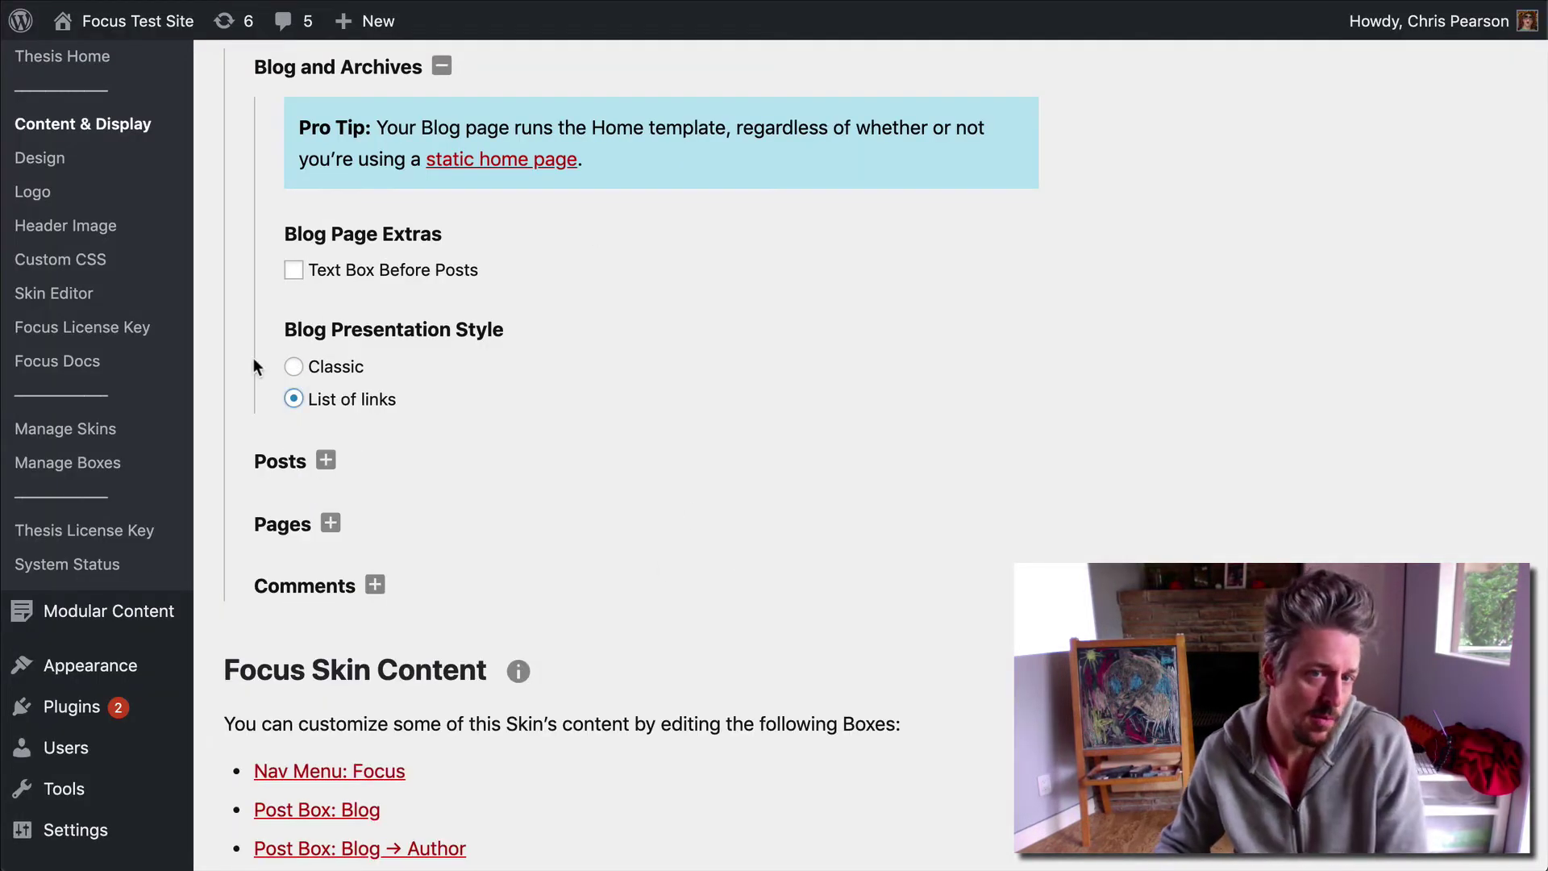
scroll(672, 396, "up", 5)
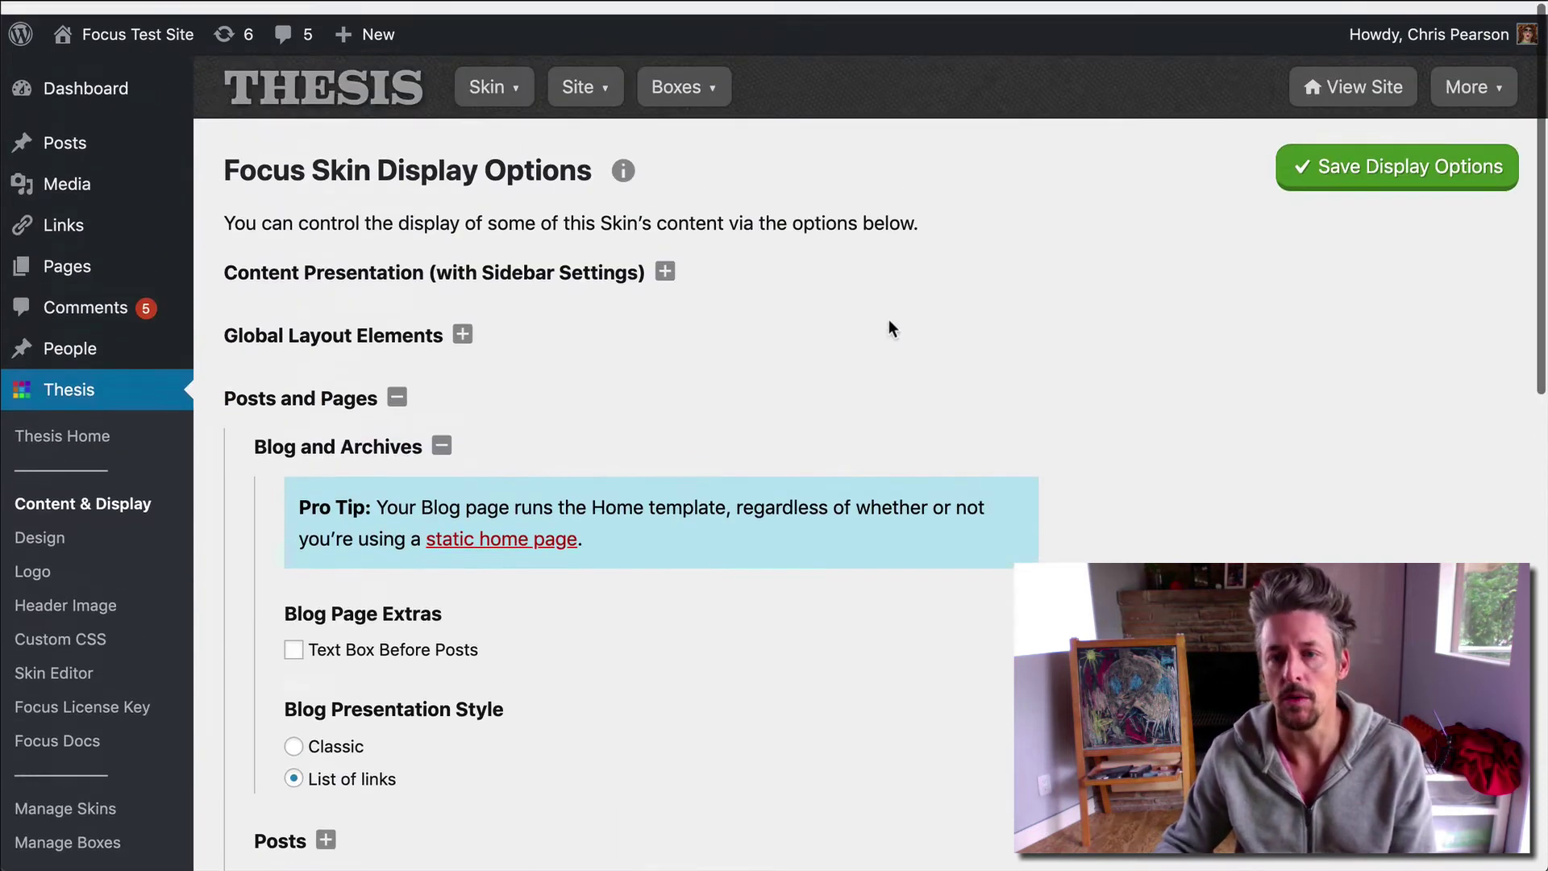
left_click(1407, 163)
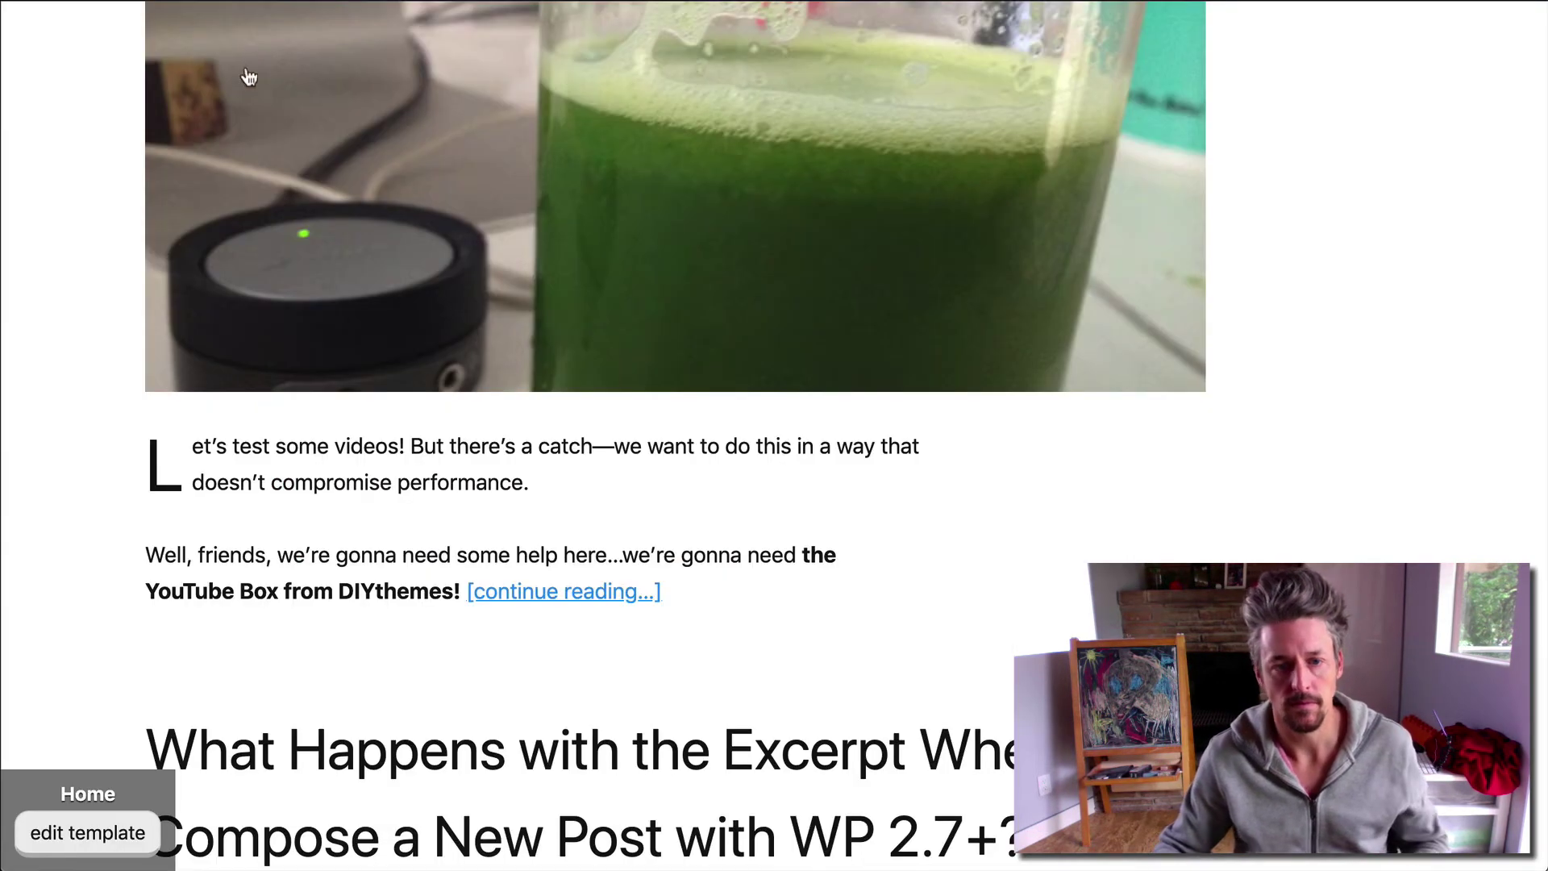
key("super+r")
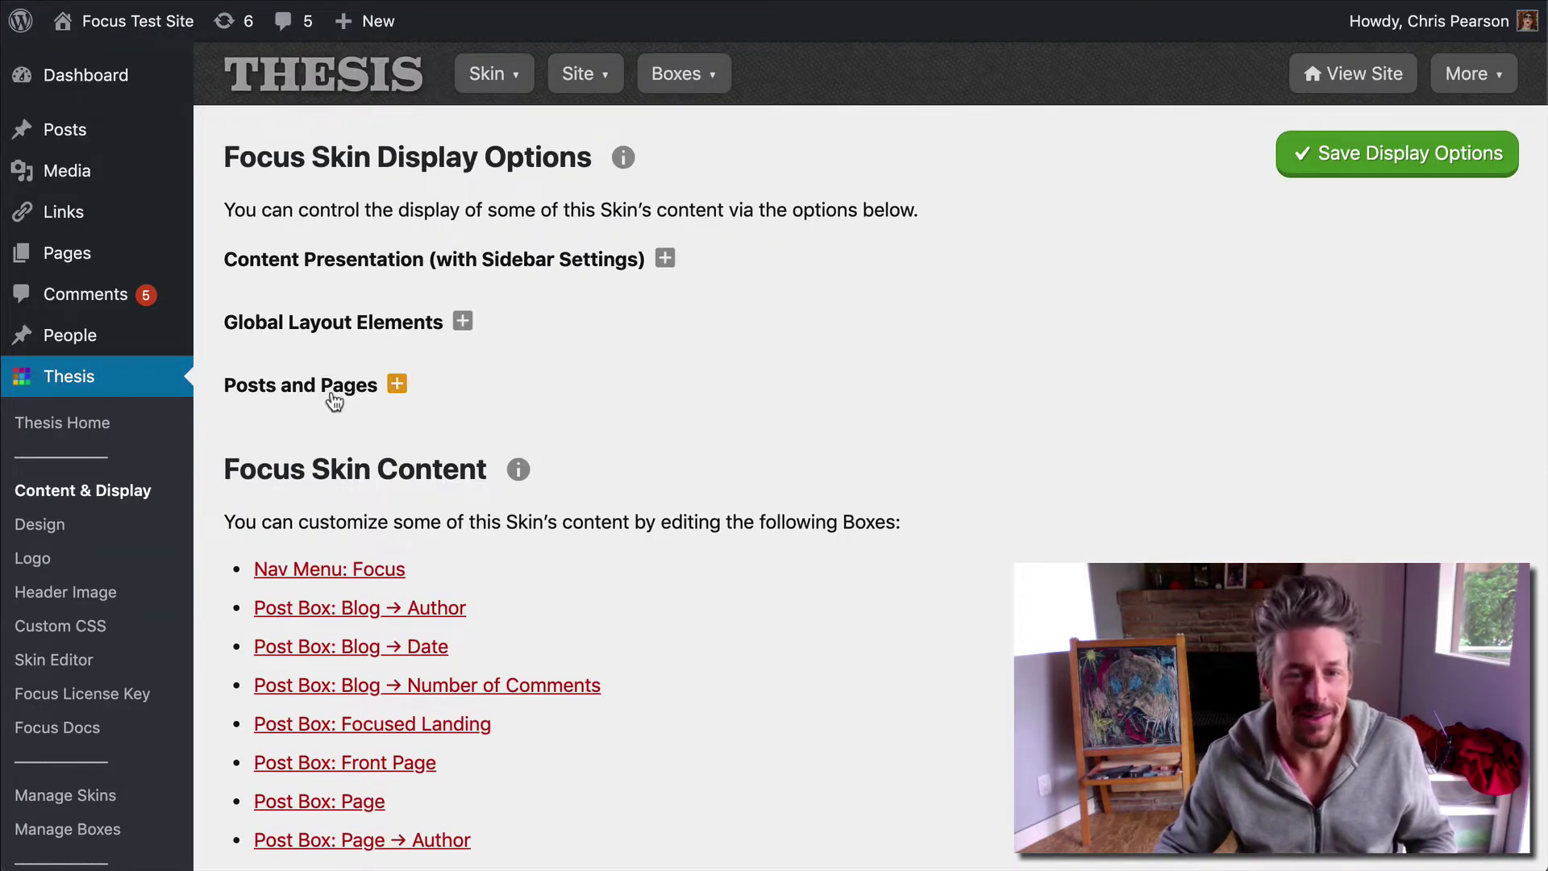
Step: Enable Text Box Before Posts for the blog page, save the display options and check the text box on the reloaded live blog
left_click(334, 397)
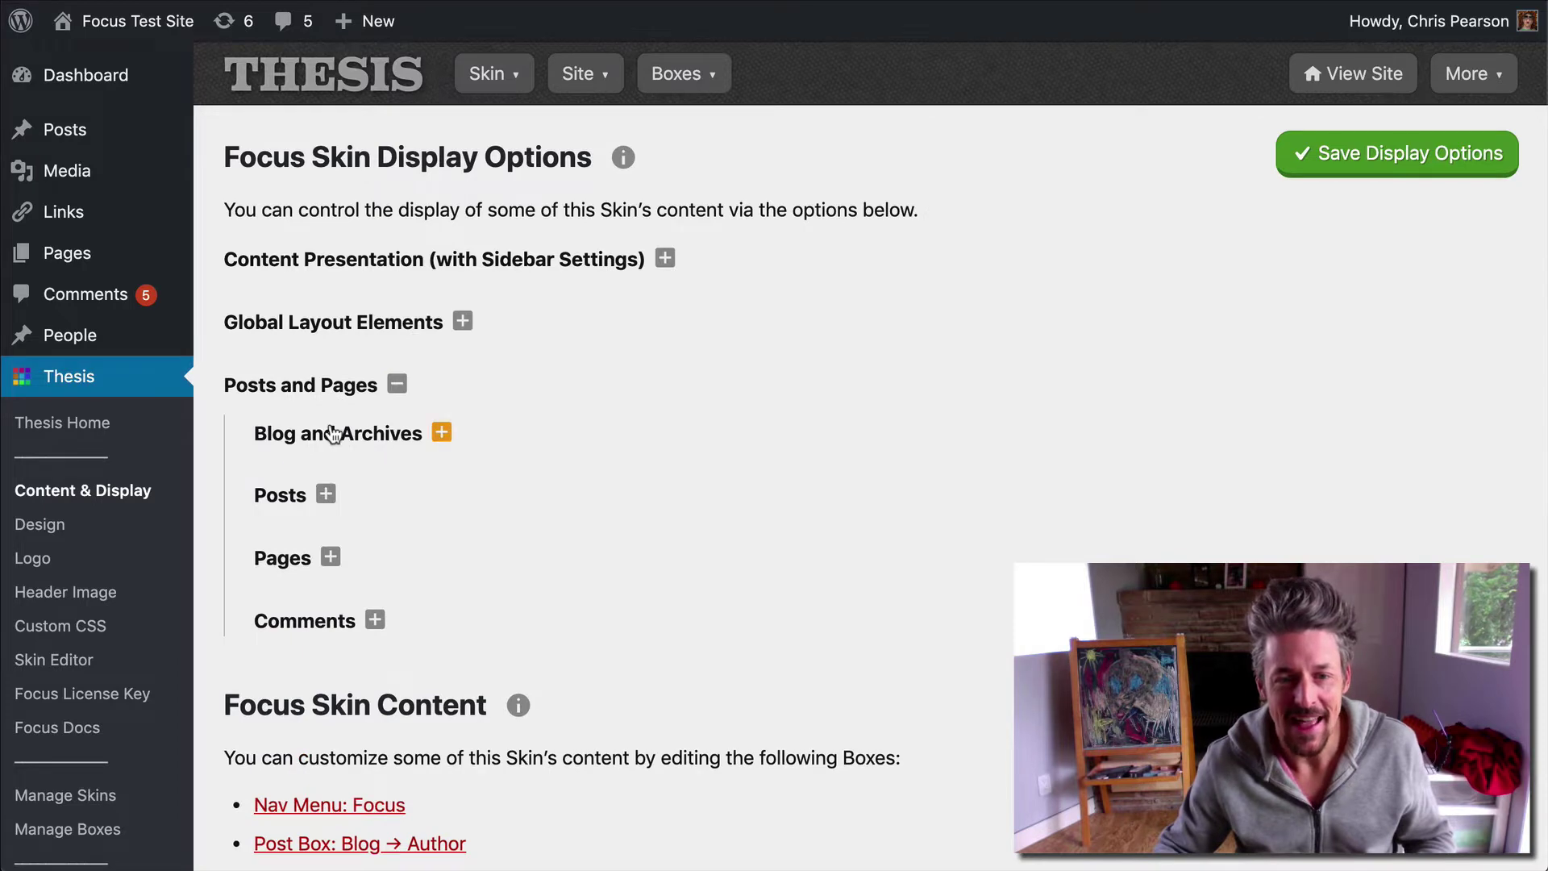
left_click(333, 433)
left_click(355, 637)
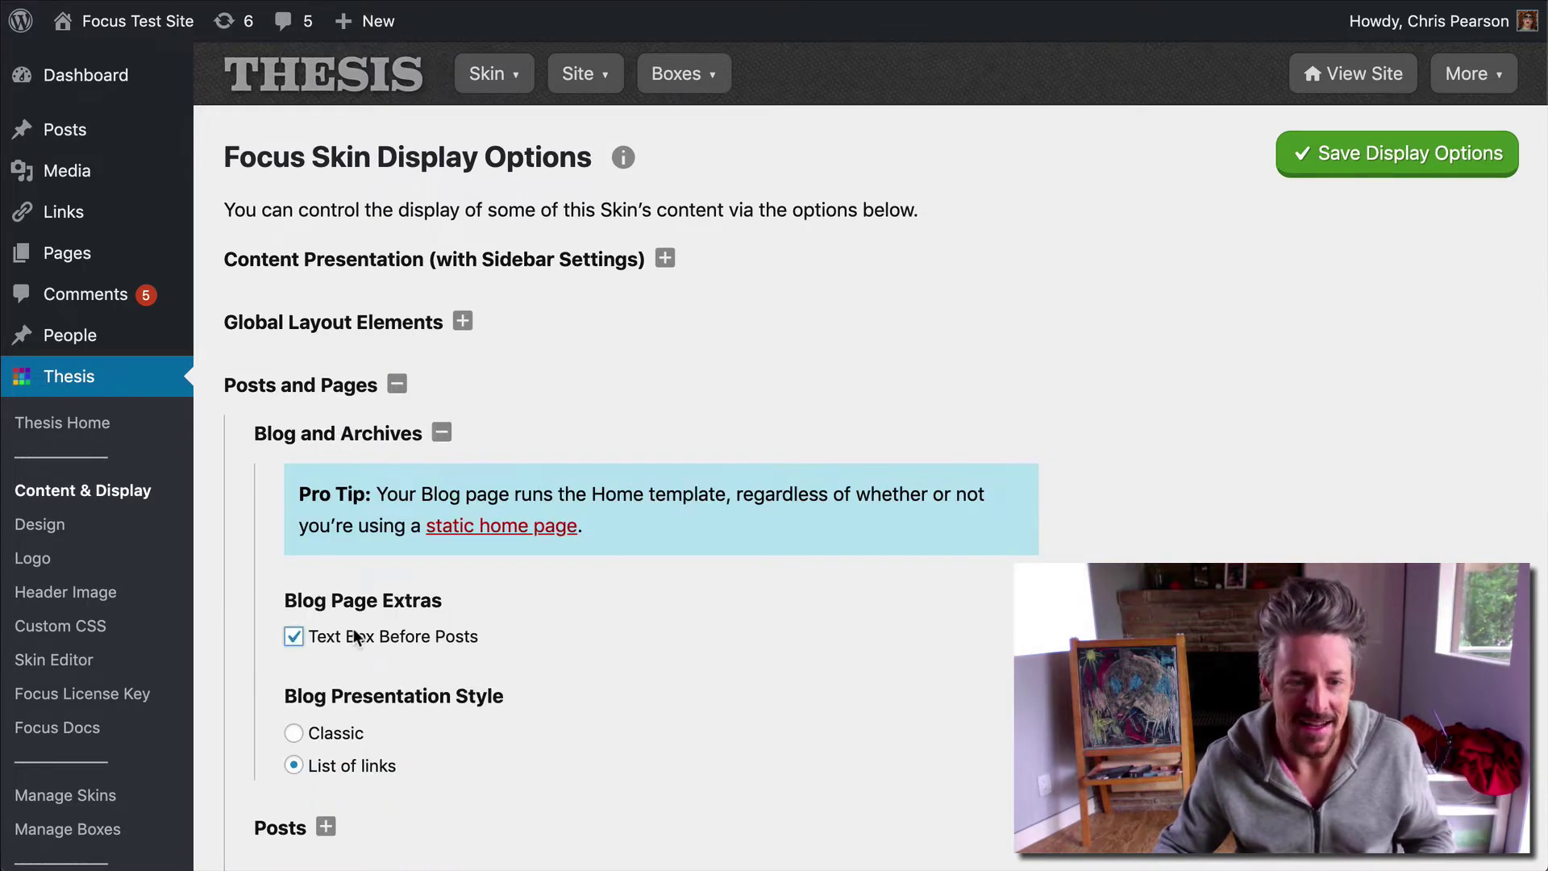
left_click(1352, 155)
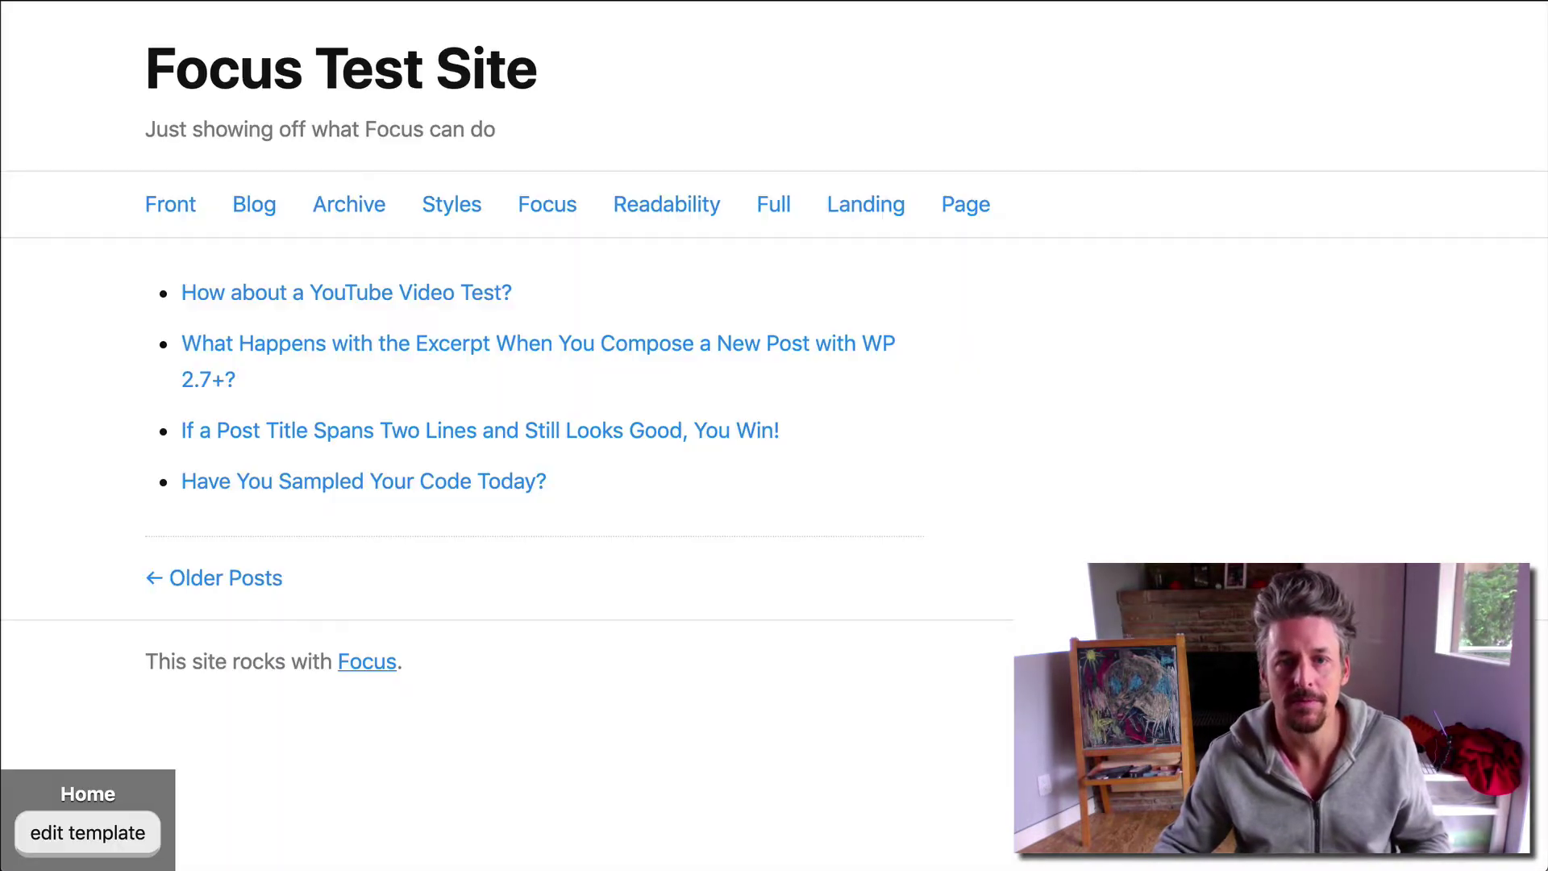
key("super+r")
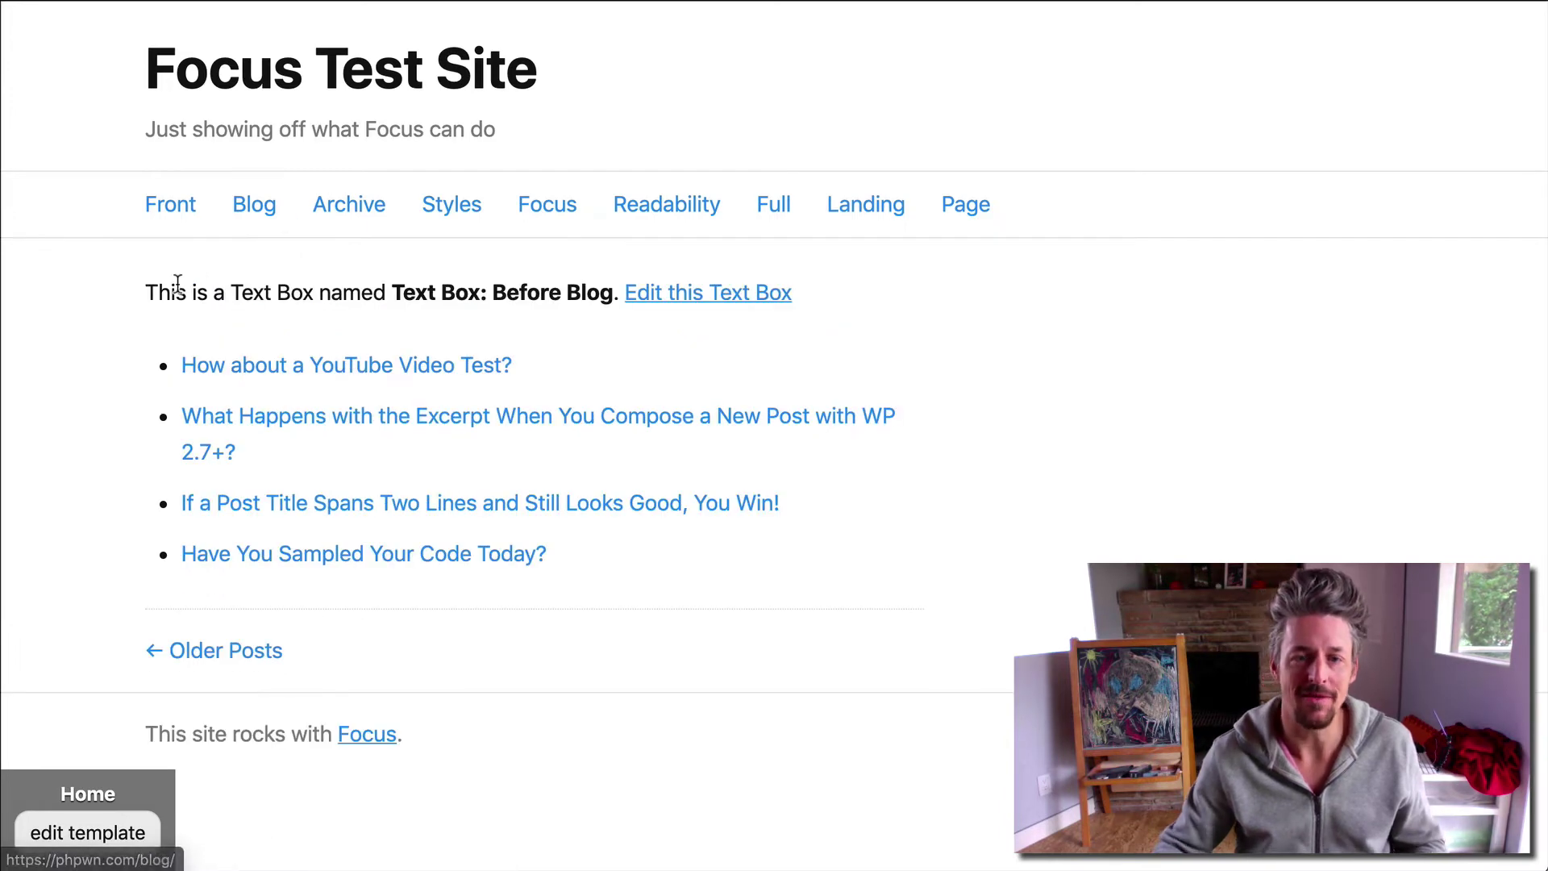
left_click_drag(175, 292, 516, 294)
left_click(516, 294)
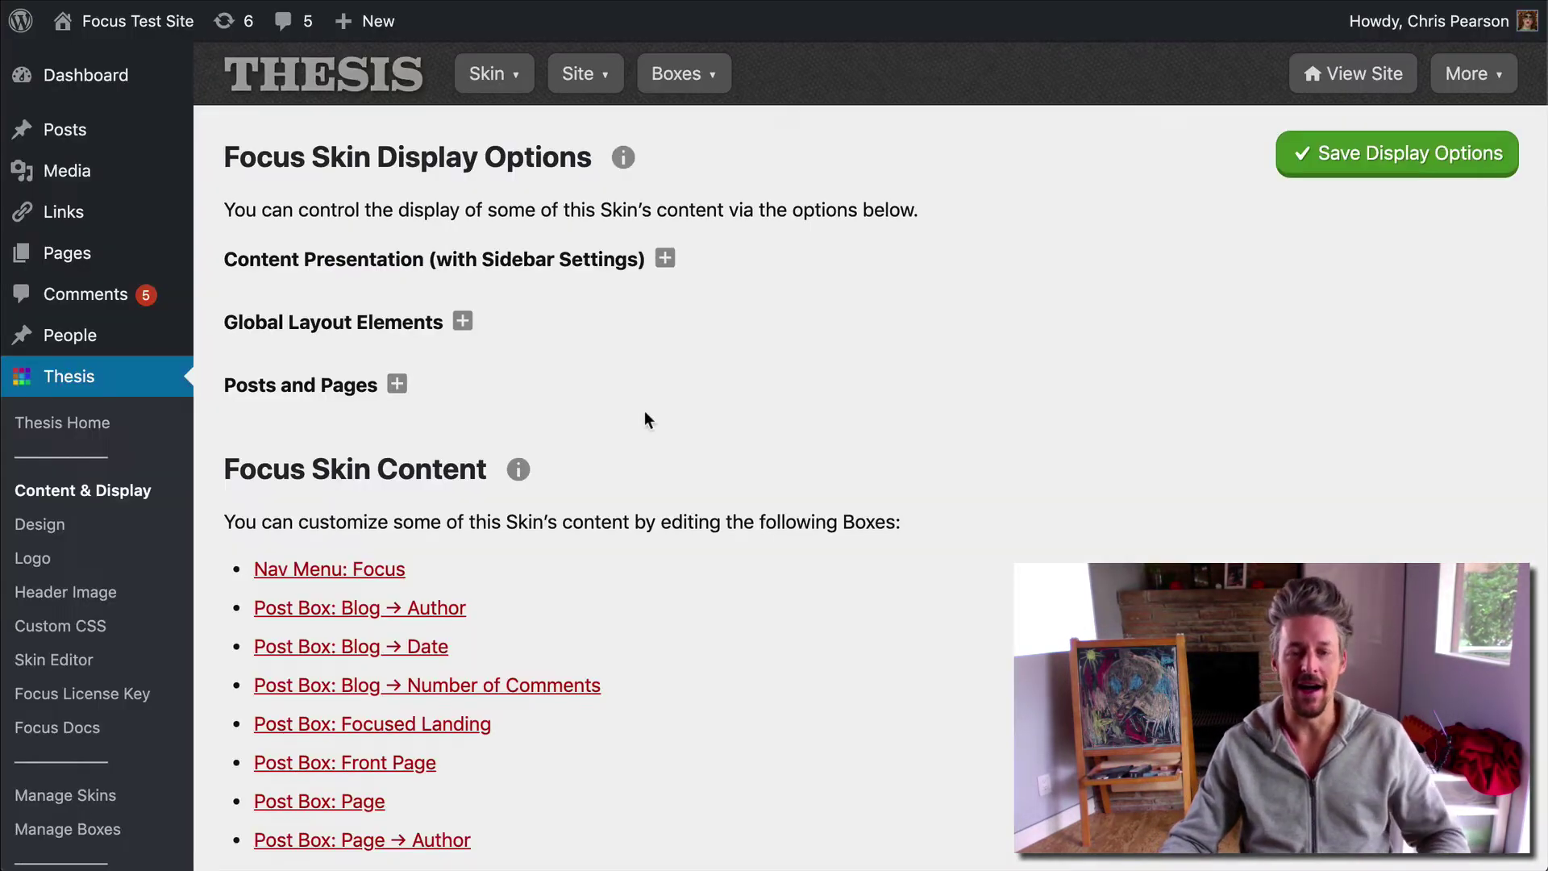
Step: Open the Text Box: Before Blog content options and enter "Put whatever we want in here." as its Text/HTML
scroll(659, 468, "down", 7)
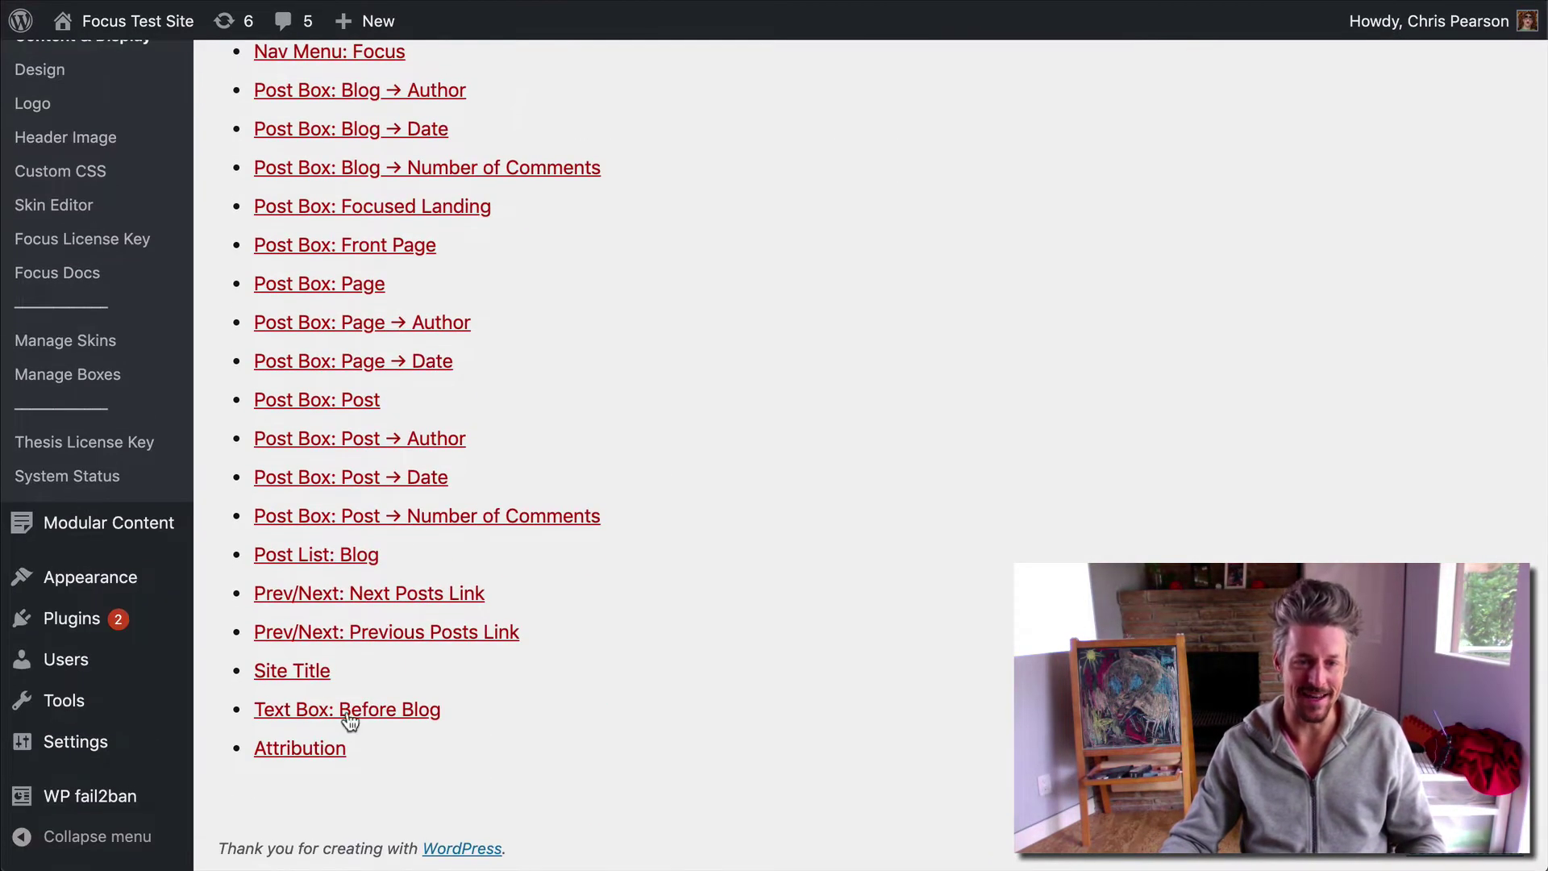
left_click(324, 709)
type("Put ")
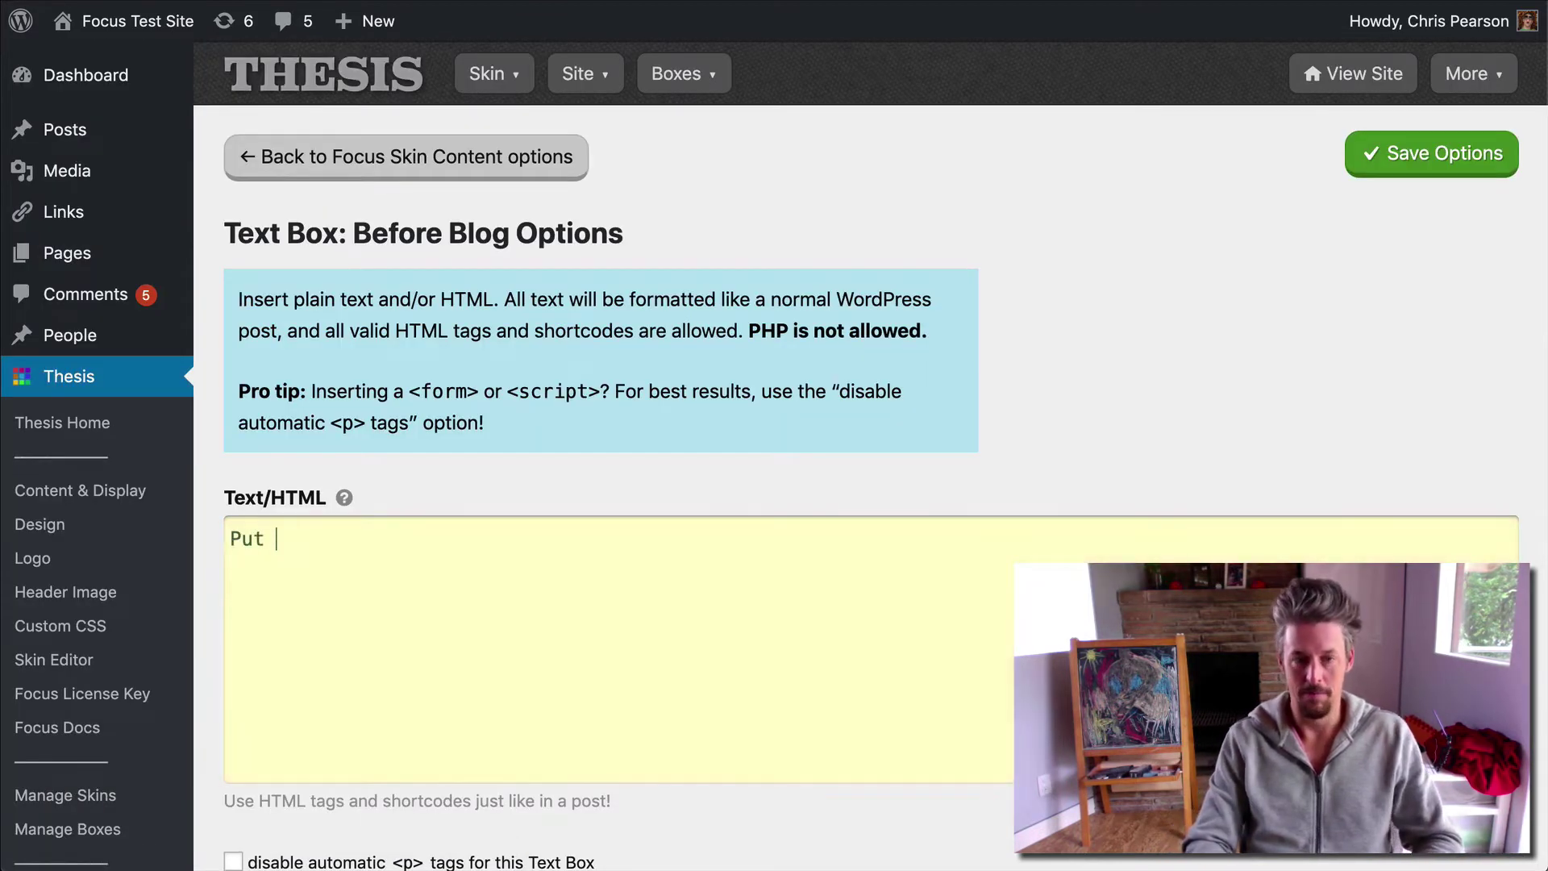
type("whawever we want in he")
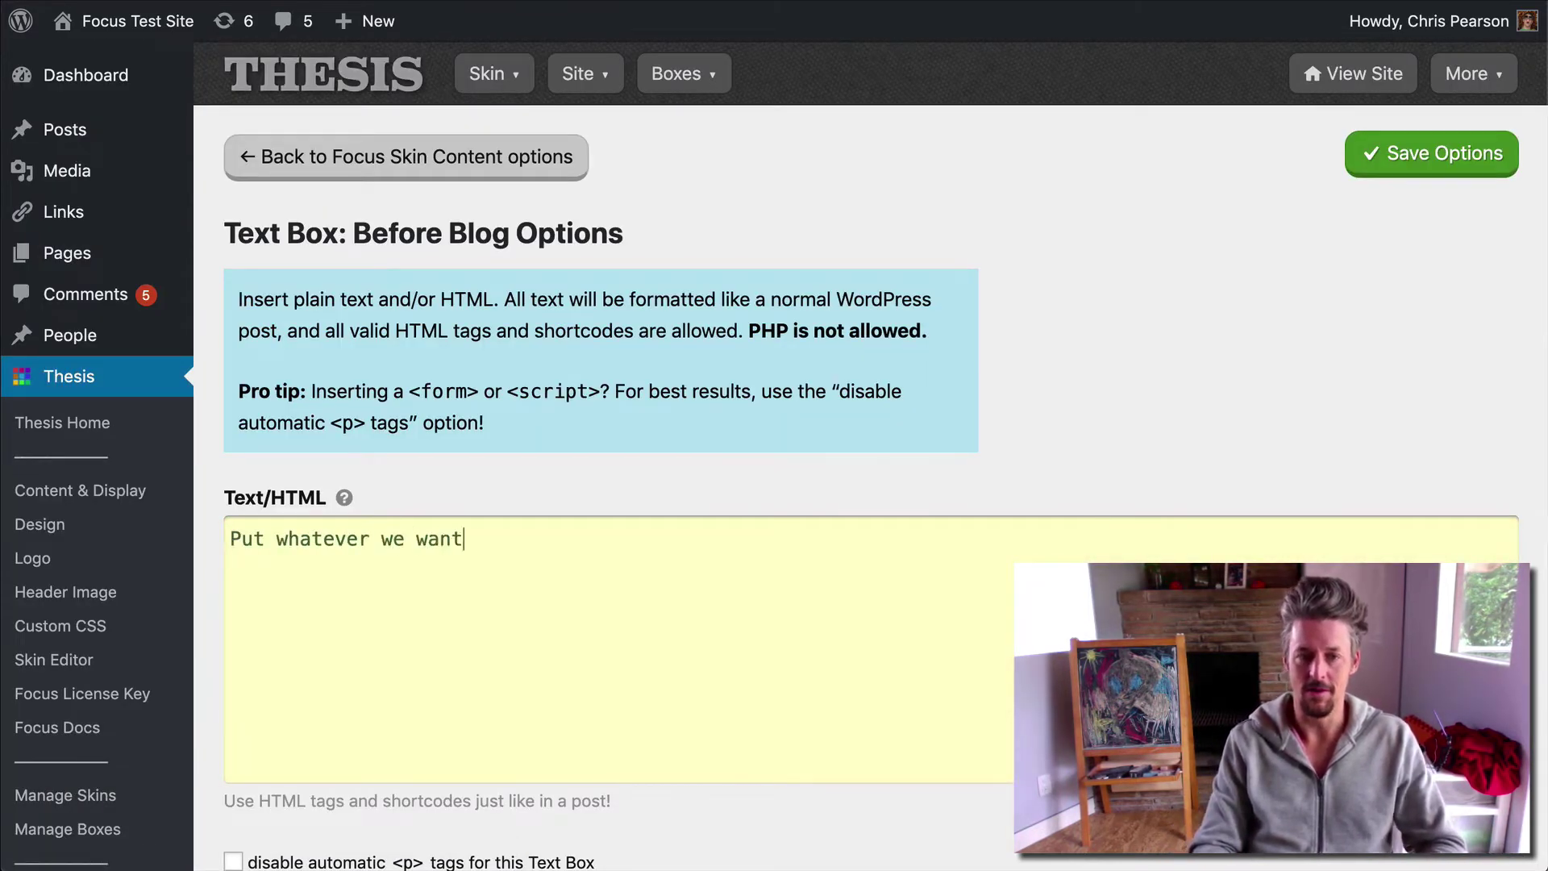
type("re.")
Step: Save the text box options and check the text above the posts on the reloaded live blog
left_click(1432, 153)
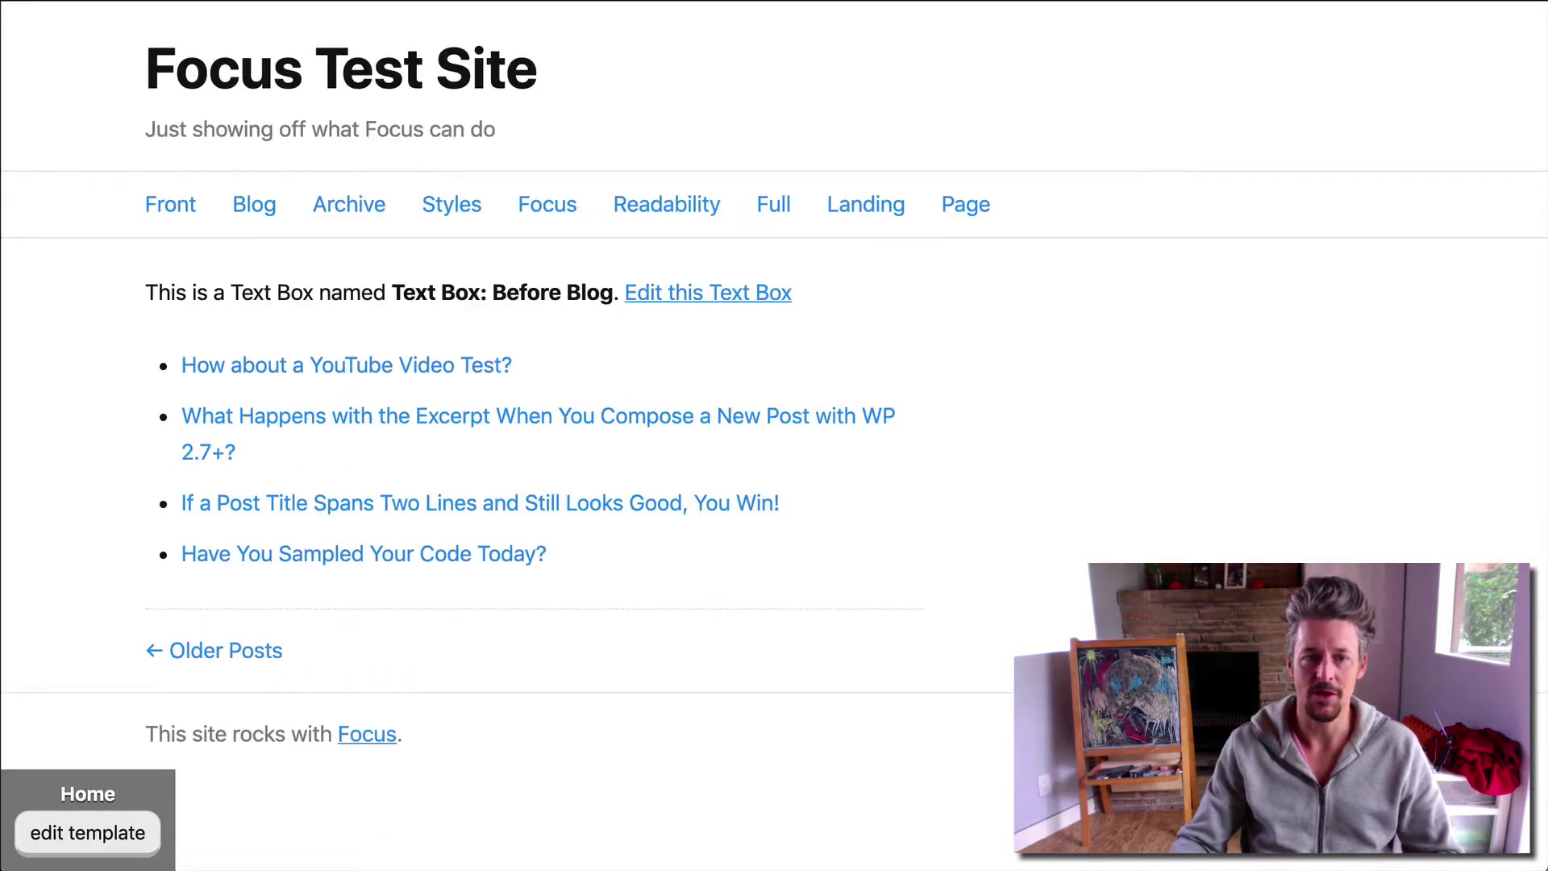
key("super+r")
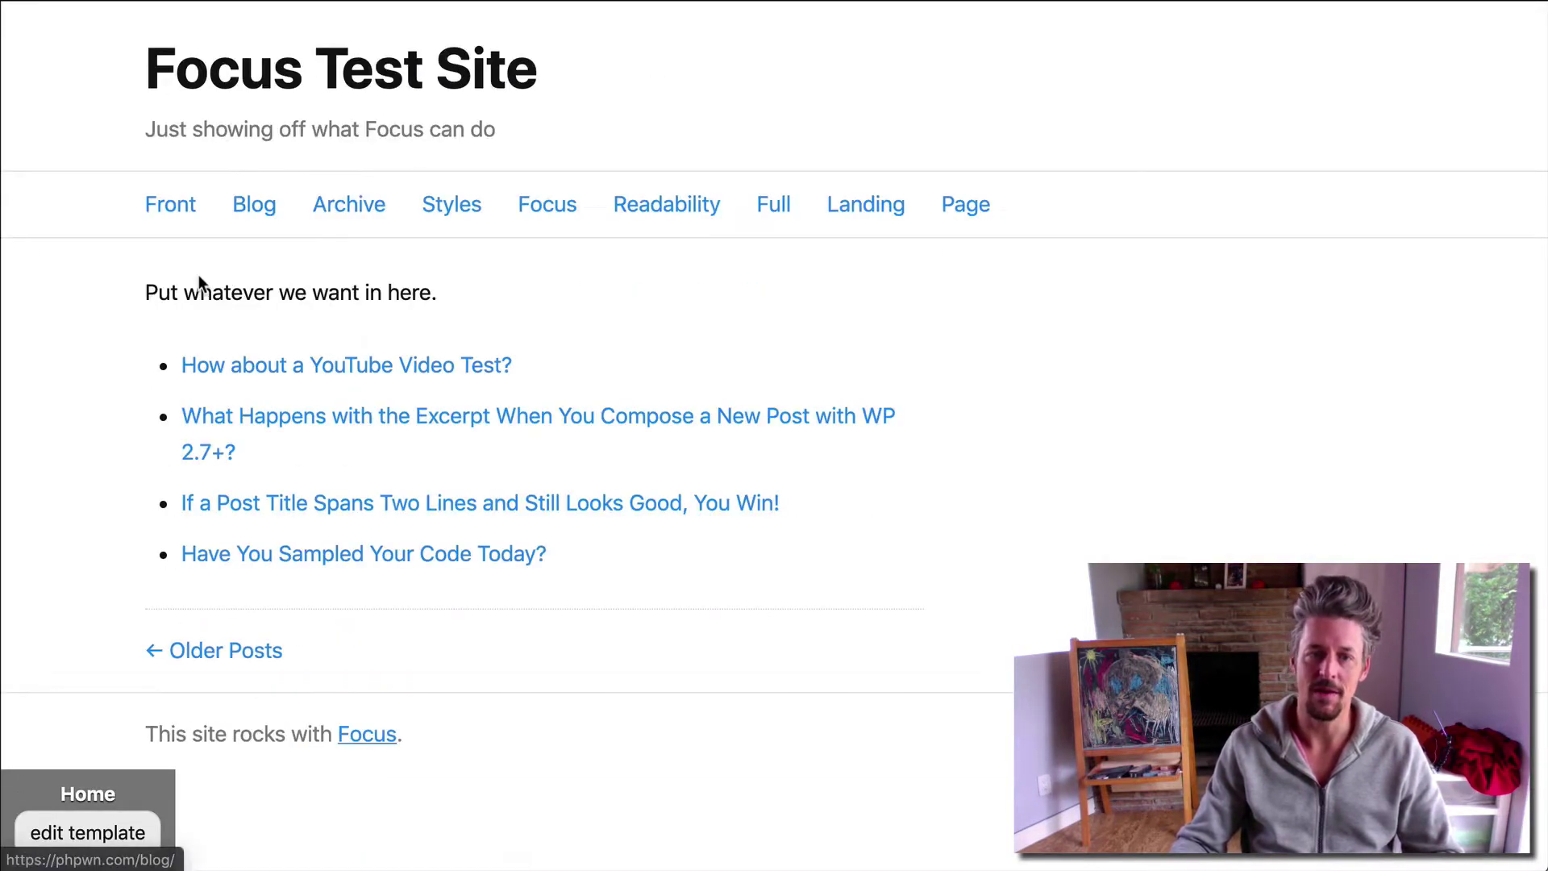
left_click_drag(152, 292, 422, 292)
left_click(428, 287)
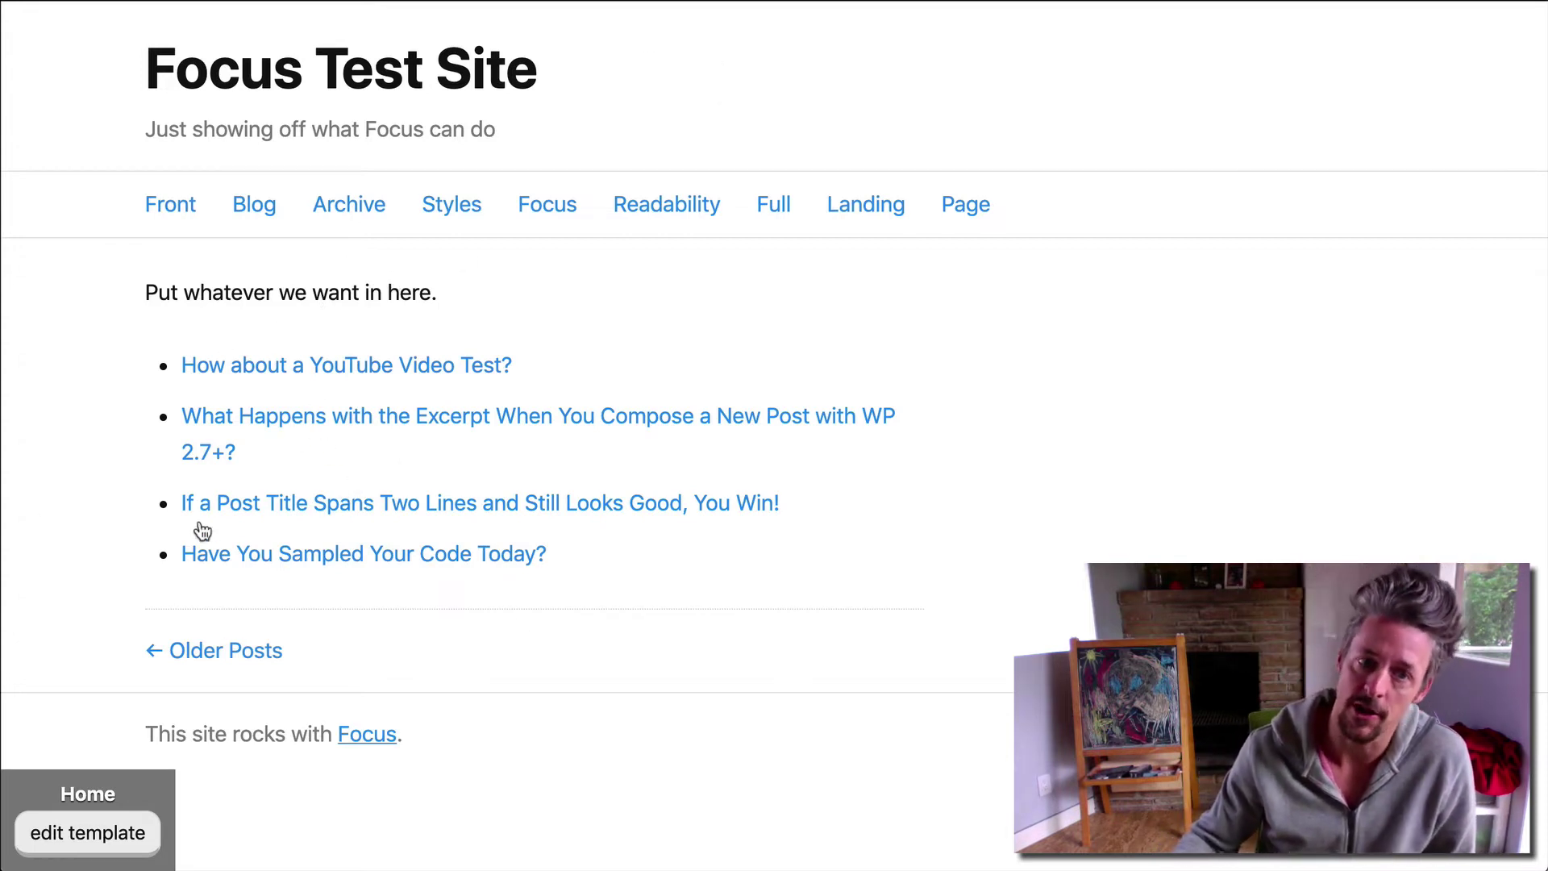
Step: Clear the Text/HTML content of the Text Box: Before Blog and save its options
left_click_drag(146, 293, 452, 300)
left_click(455, 303)
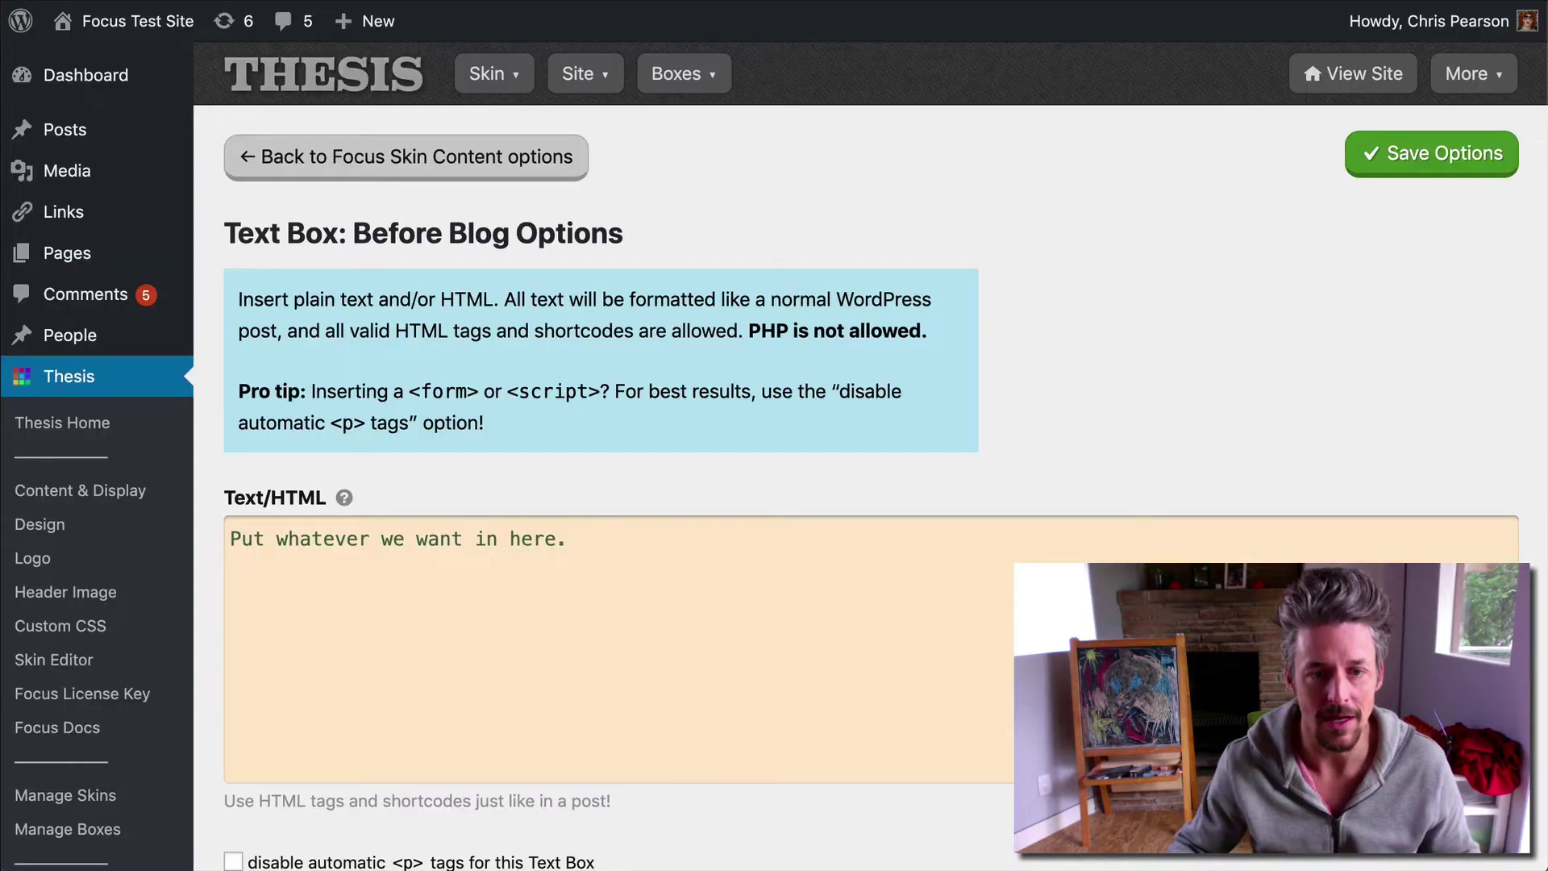
left_click_drag(643, 564, 242, 547)
key("BackSpace")
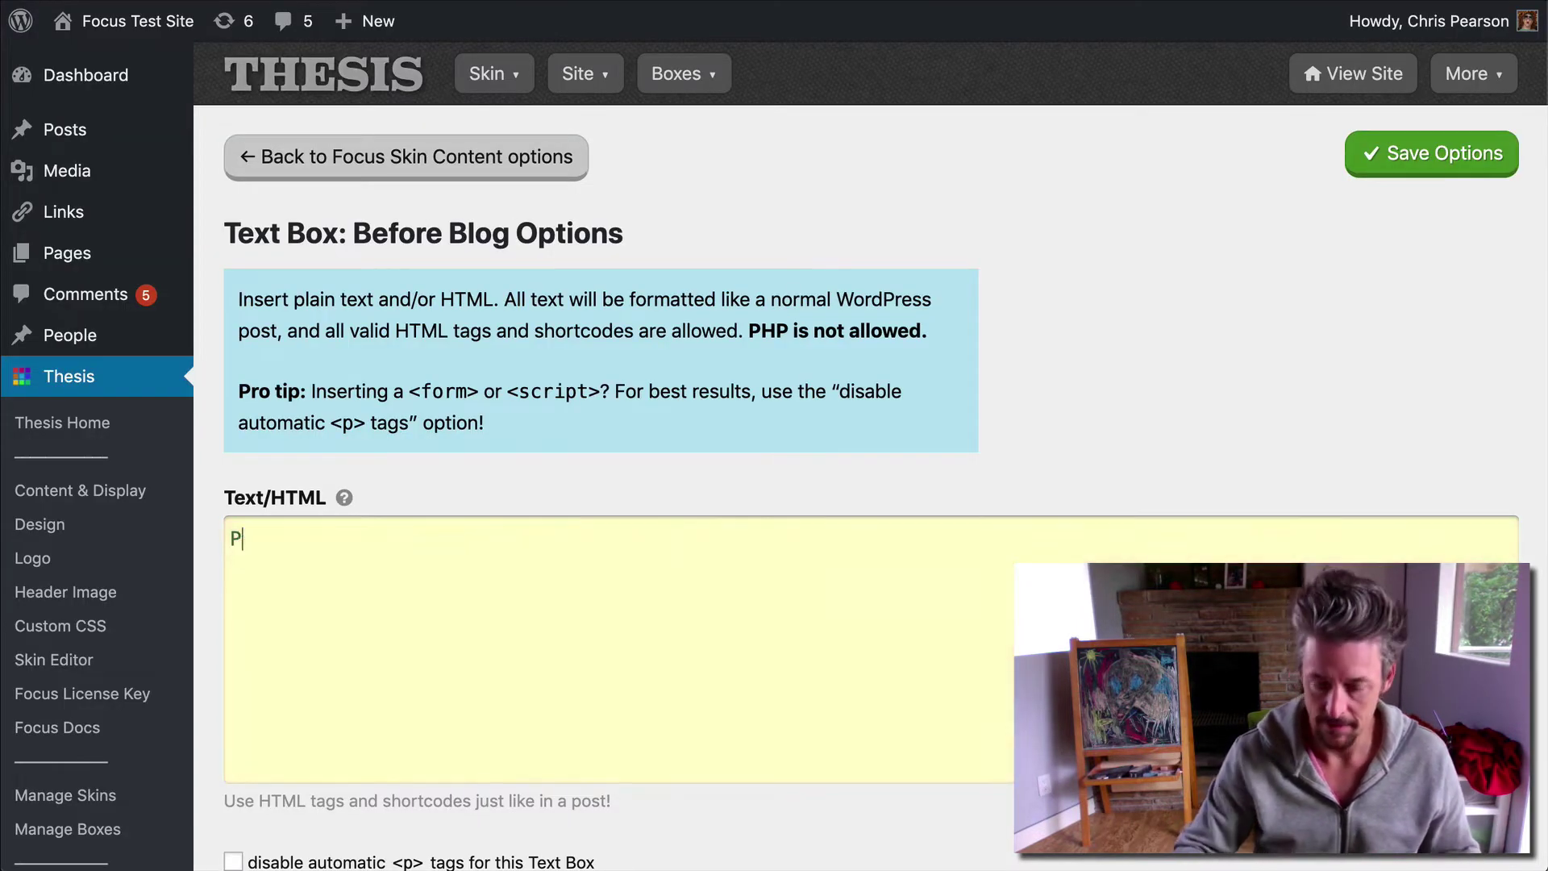
left_click(1427, 157)
Step: Return to the skin display options, disable Text Box Before Posts, set Blog Presentation Style to Classic and save
left_click(339, 155)
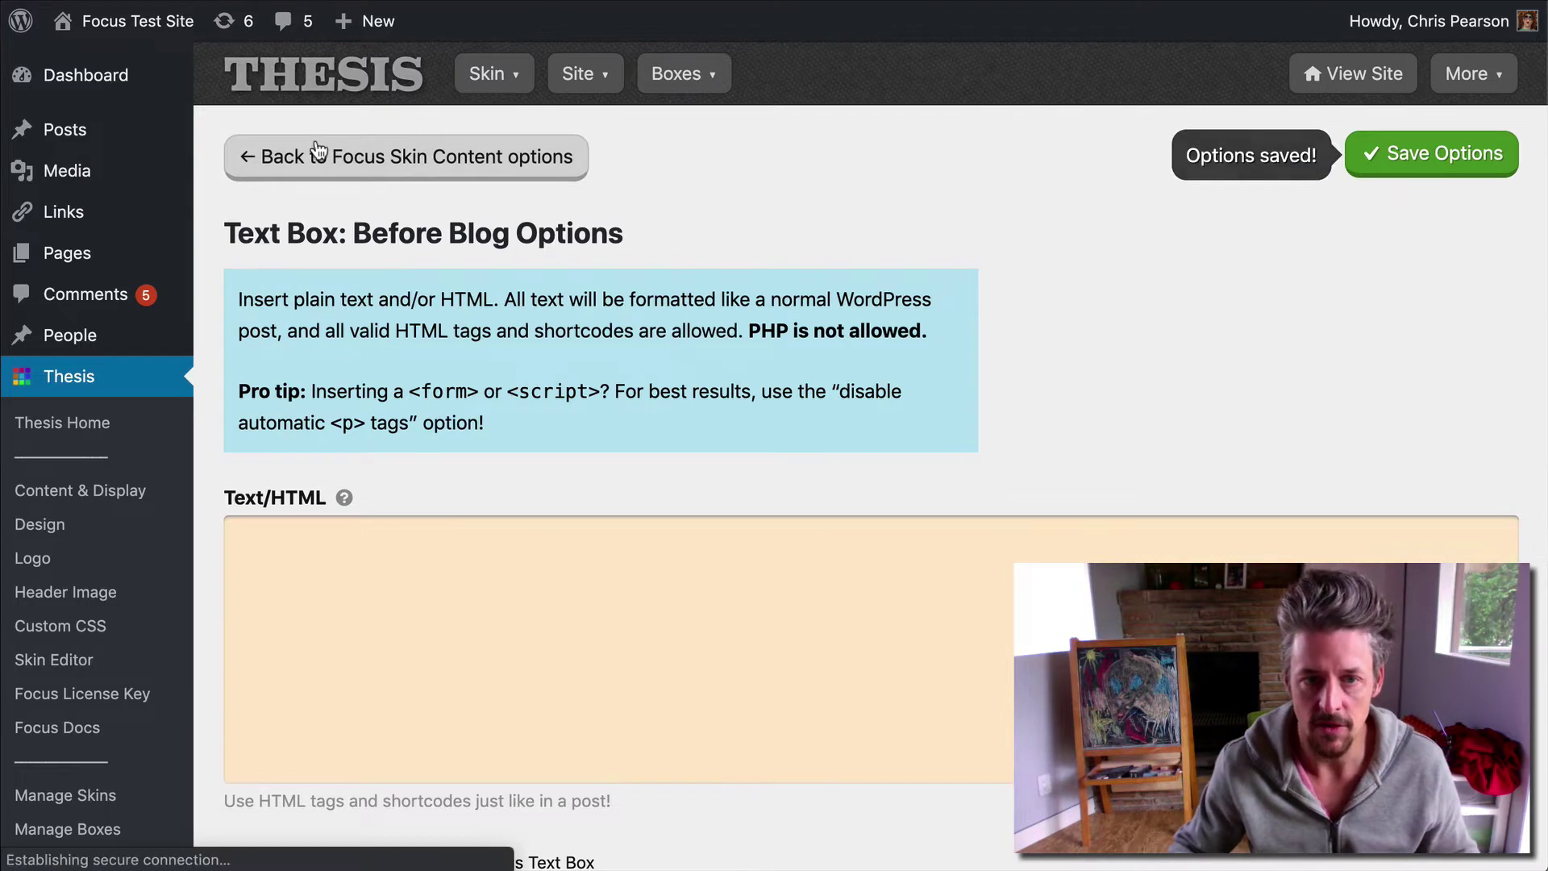
left_click(349, 386)
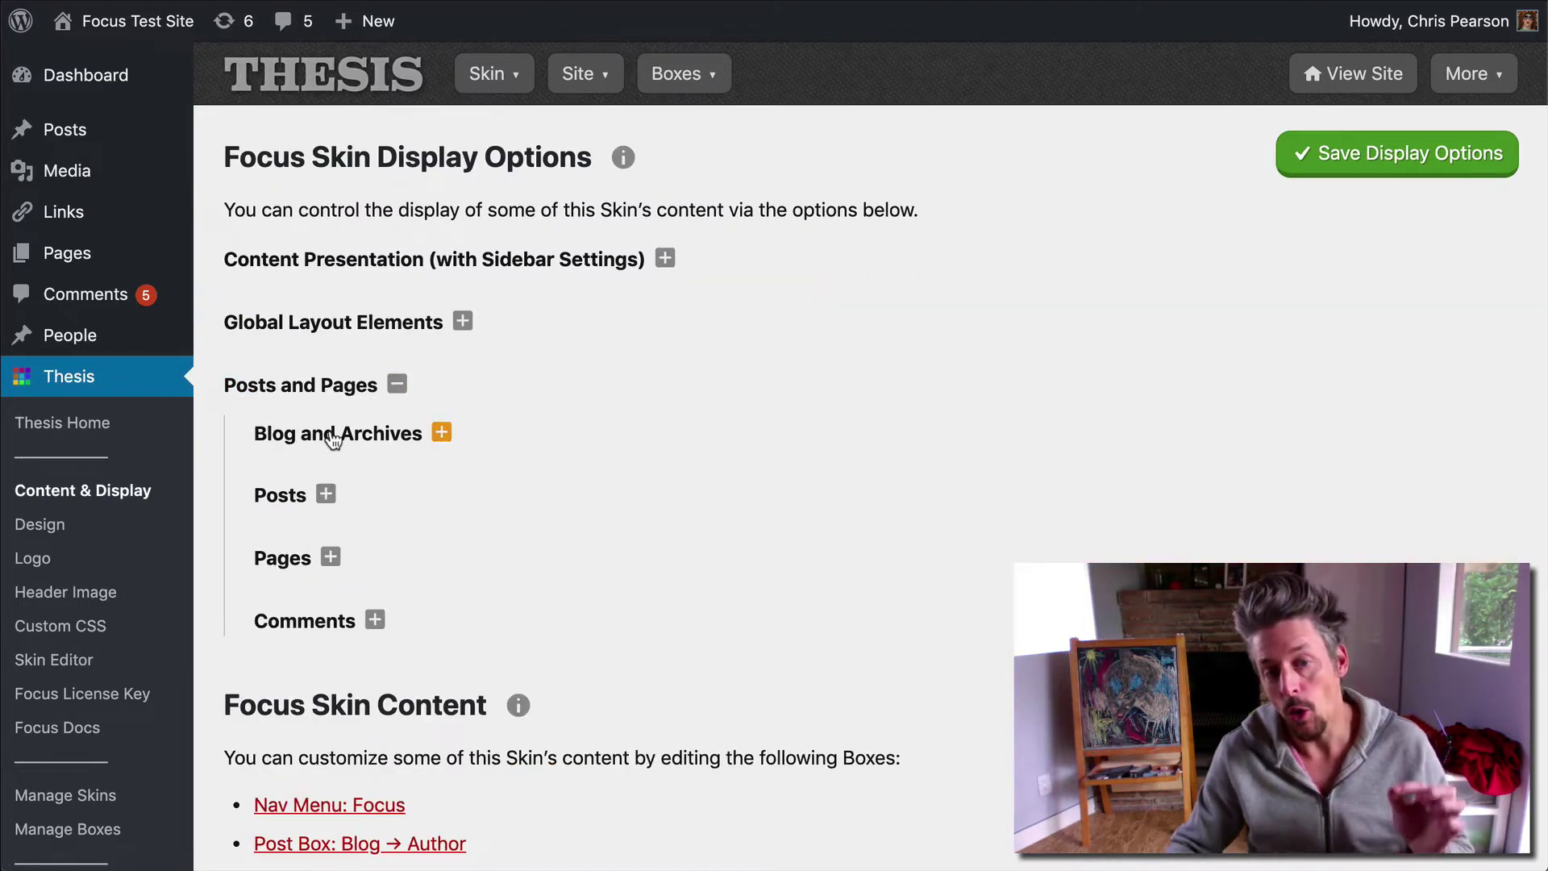
left_click(441, 432)
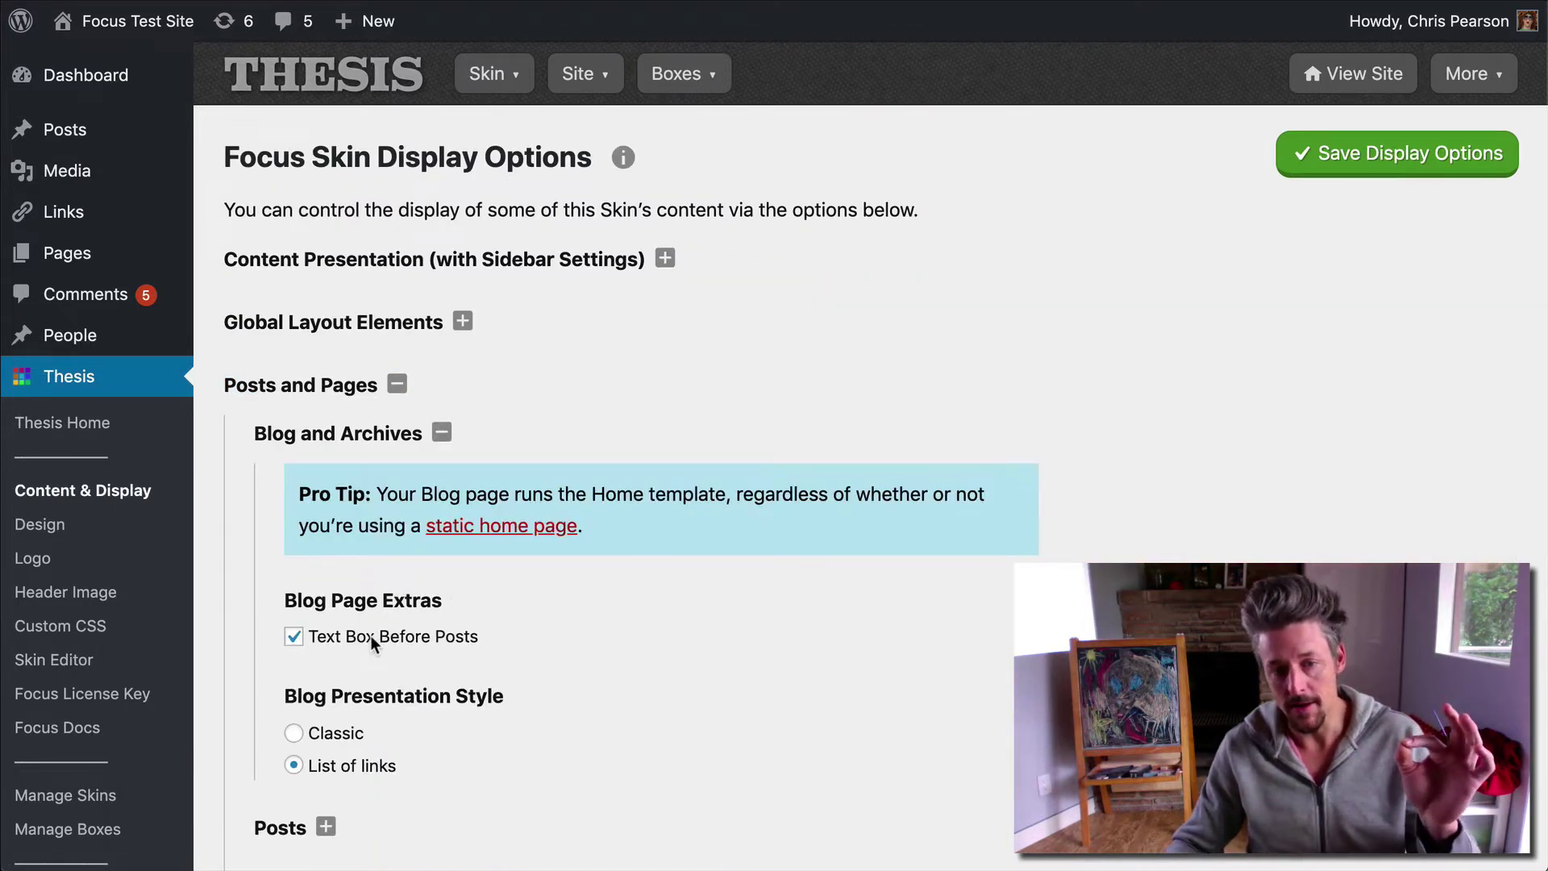
scroll(1206, 331, "down", 10)
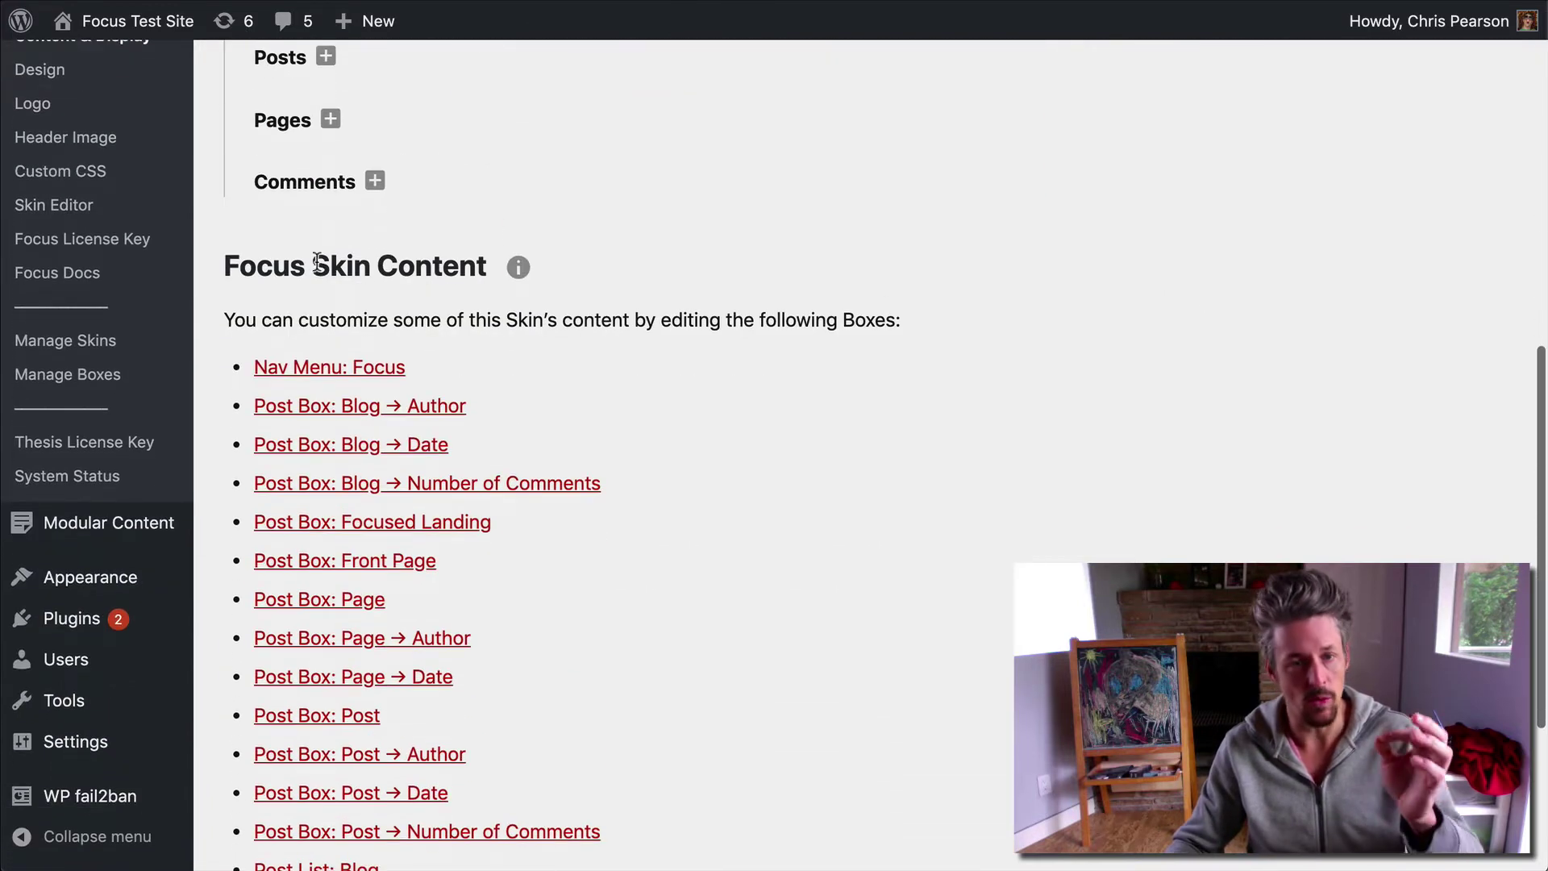
scroll(547, 574, "down", 4)
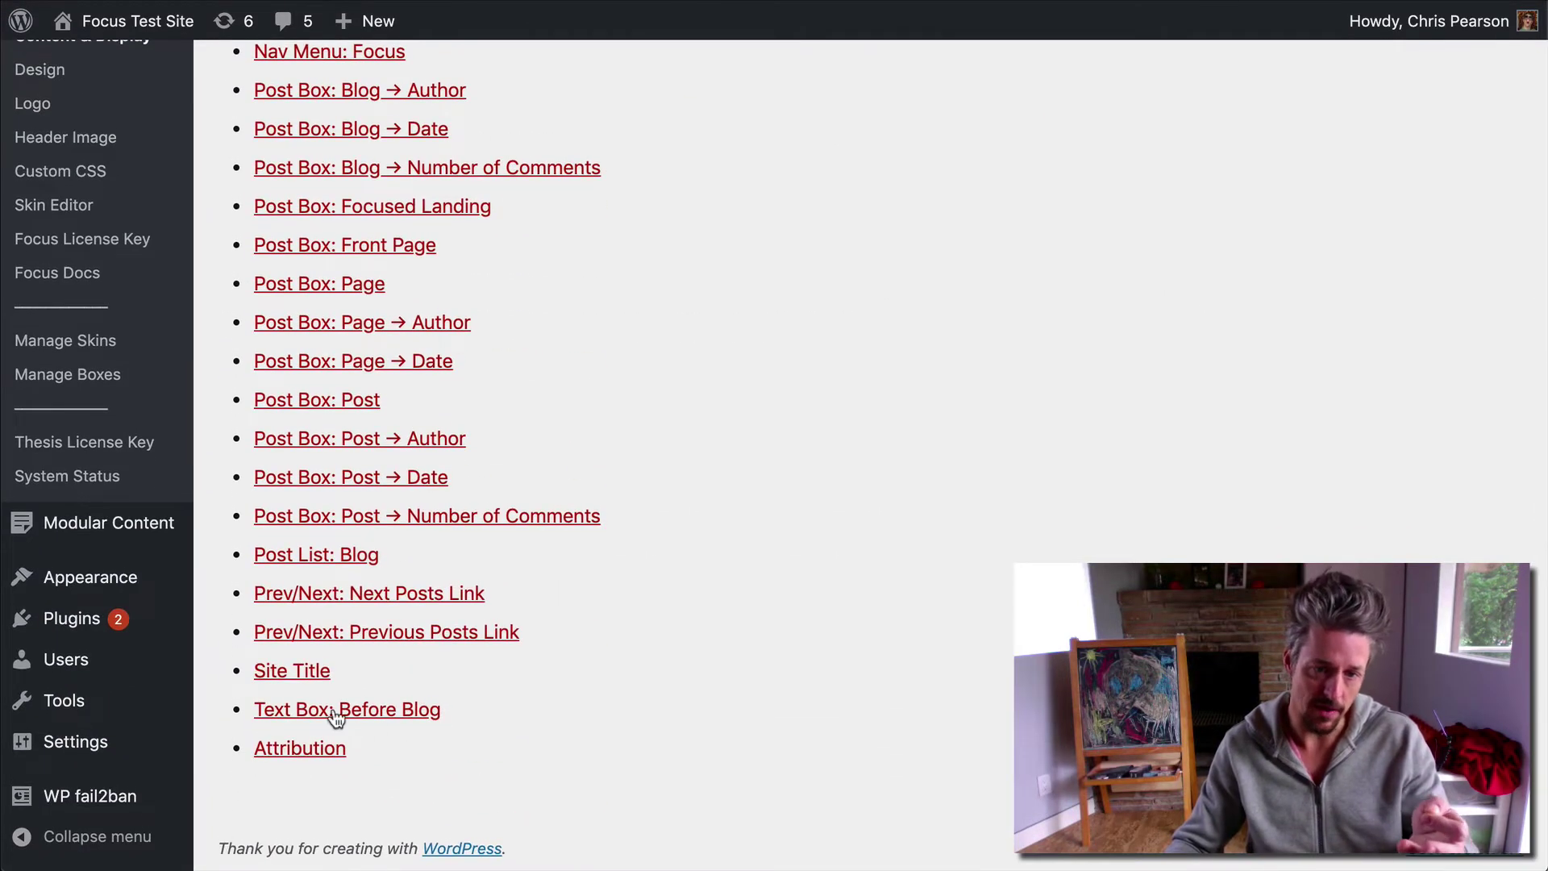
scroll(695, 582, "up", 13)
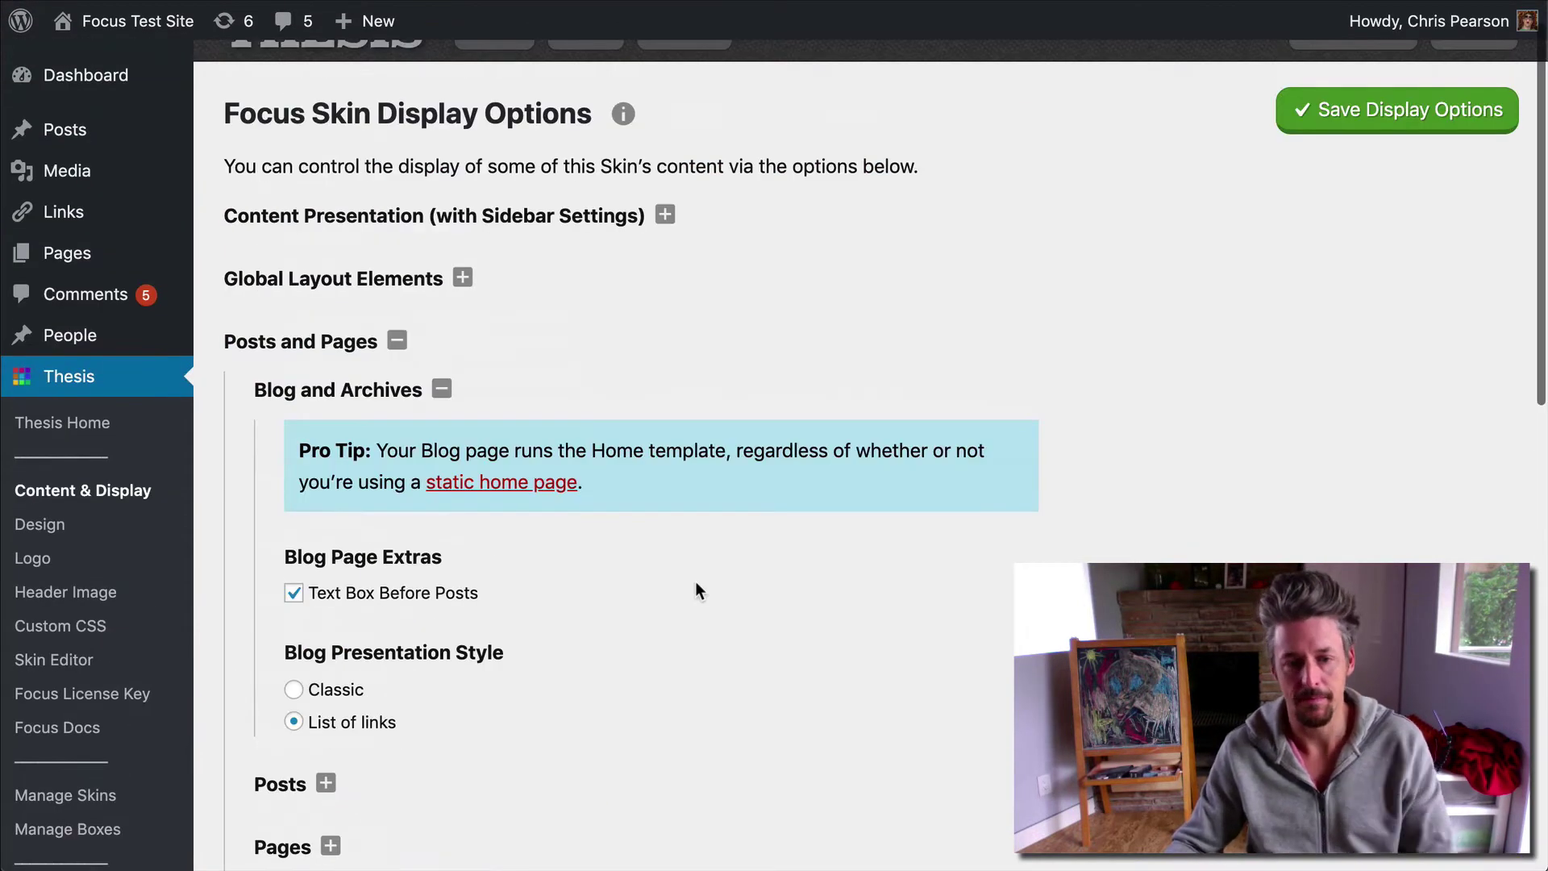
scroll(477, 367, "down", 4)
left_click(367, 311)
left_click(335, 402)
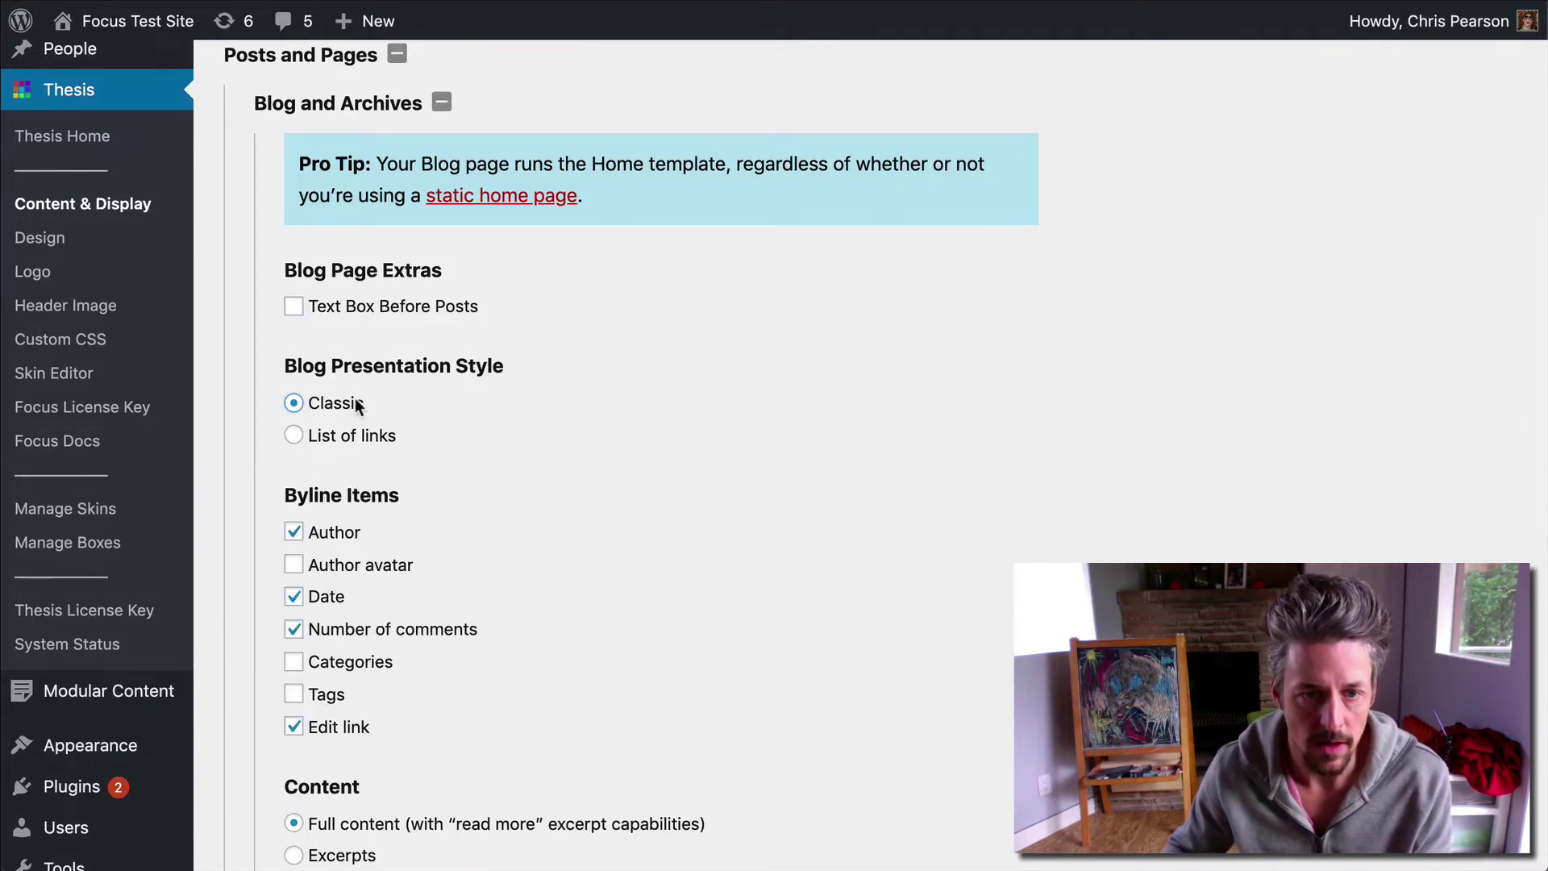
scroll(759, 395, "up", 5)
left_click(1451, 153)
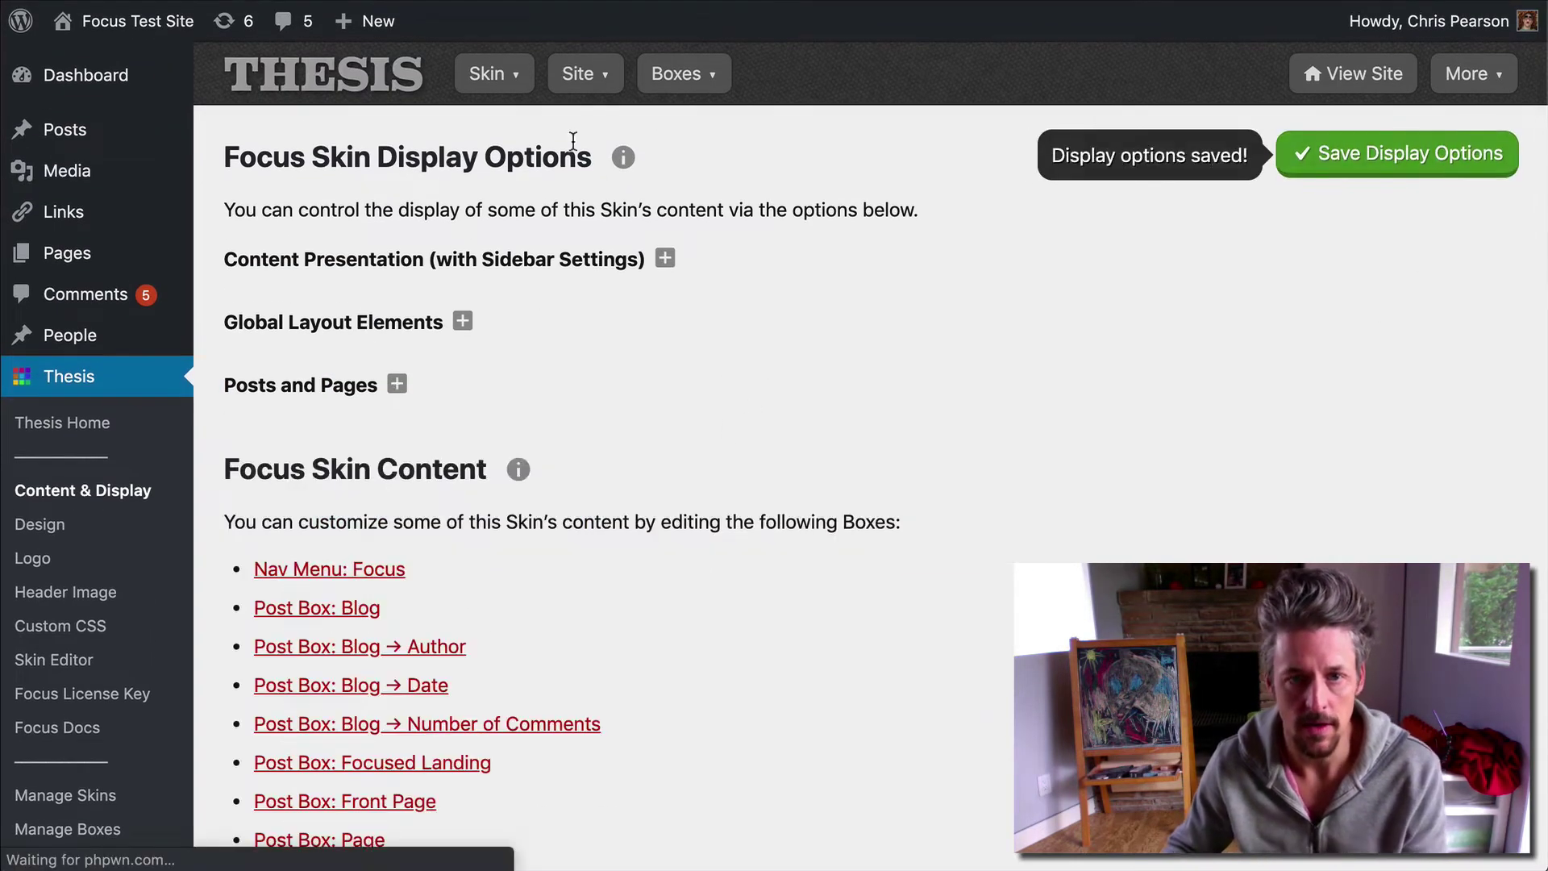
Step: Reopen the Blog and Archives display options and compare Byline Items with the first post's byline on the reloaded live blog
left_click(396, 384)
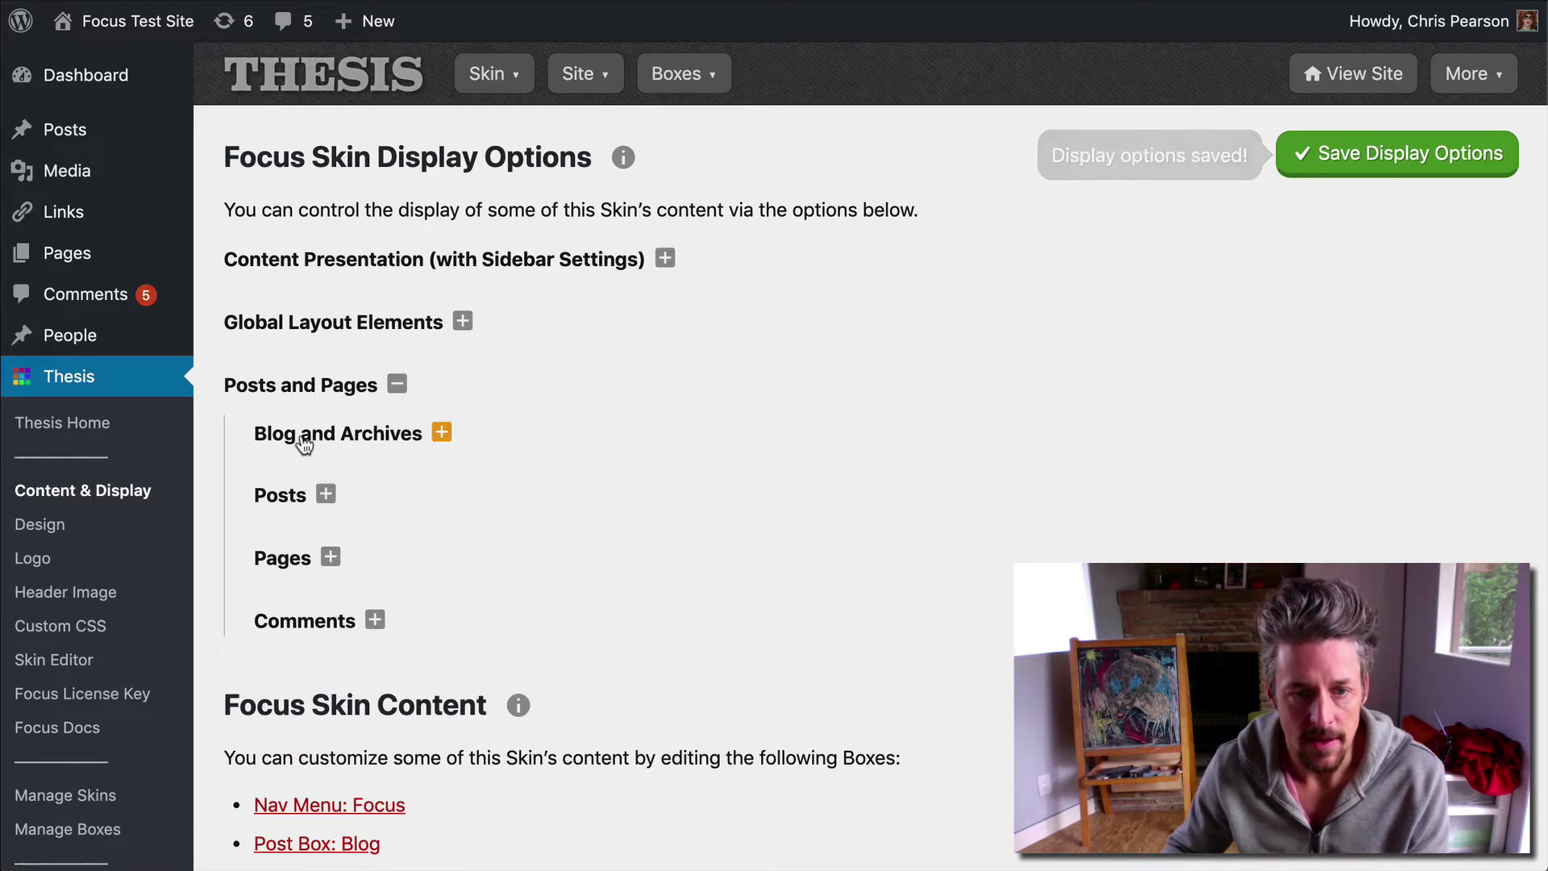
left_click(442, 433)
scroll(485, 545, "down", 5)
right_click(487, 542)
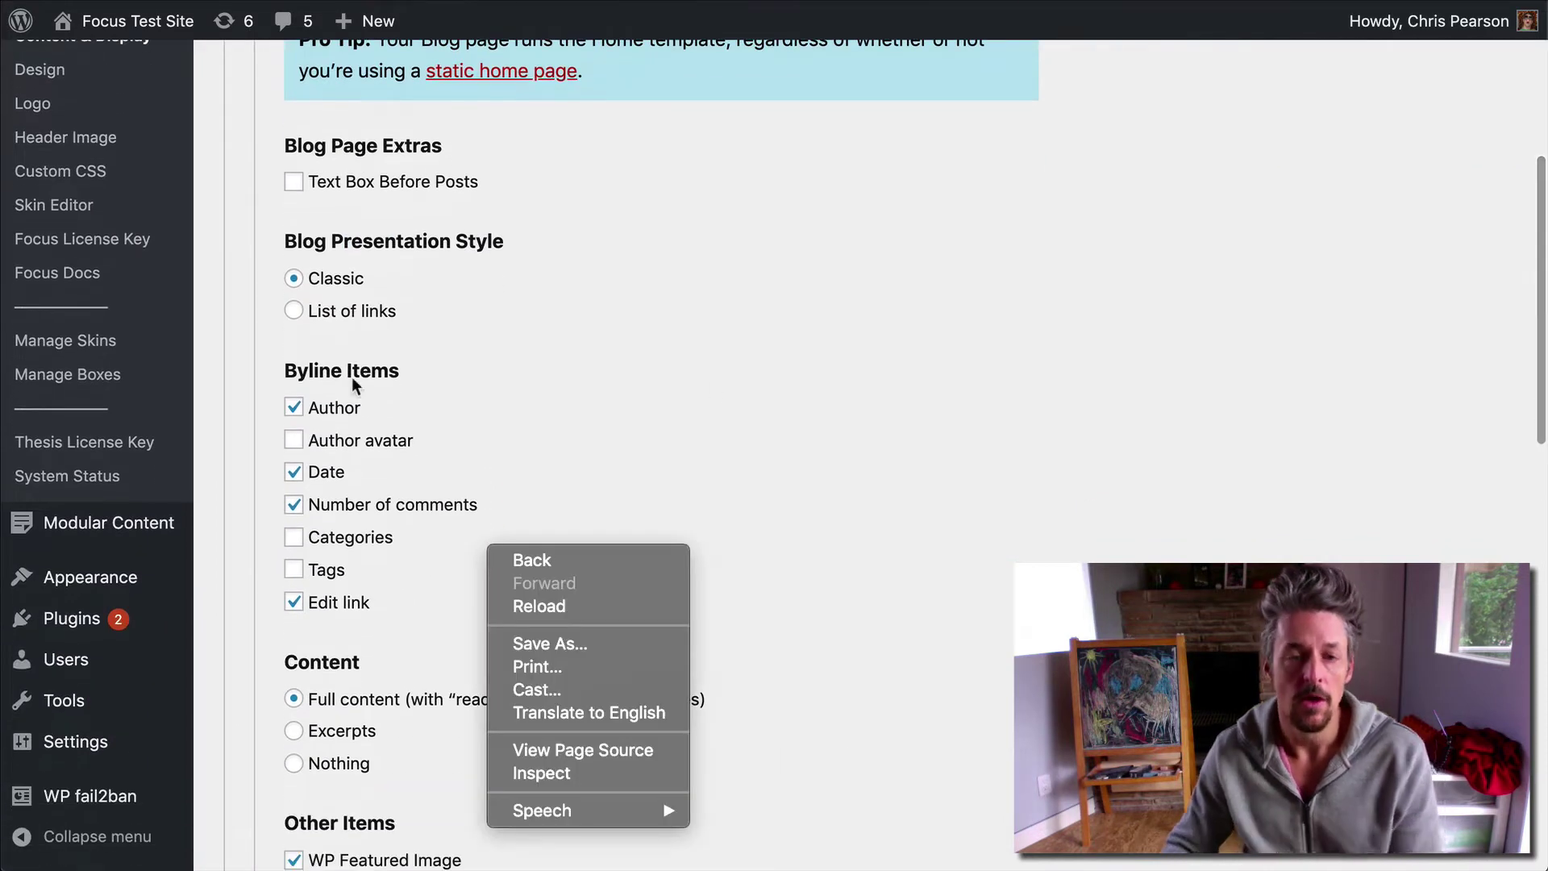
left_click(644, 386)
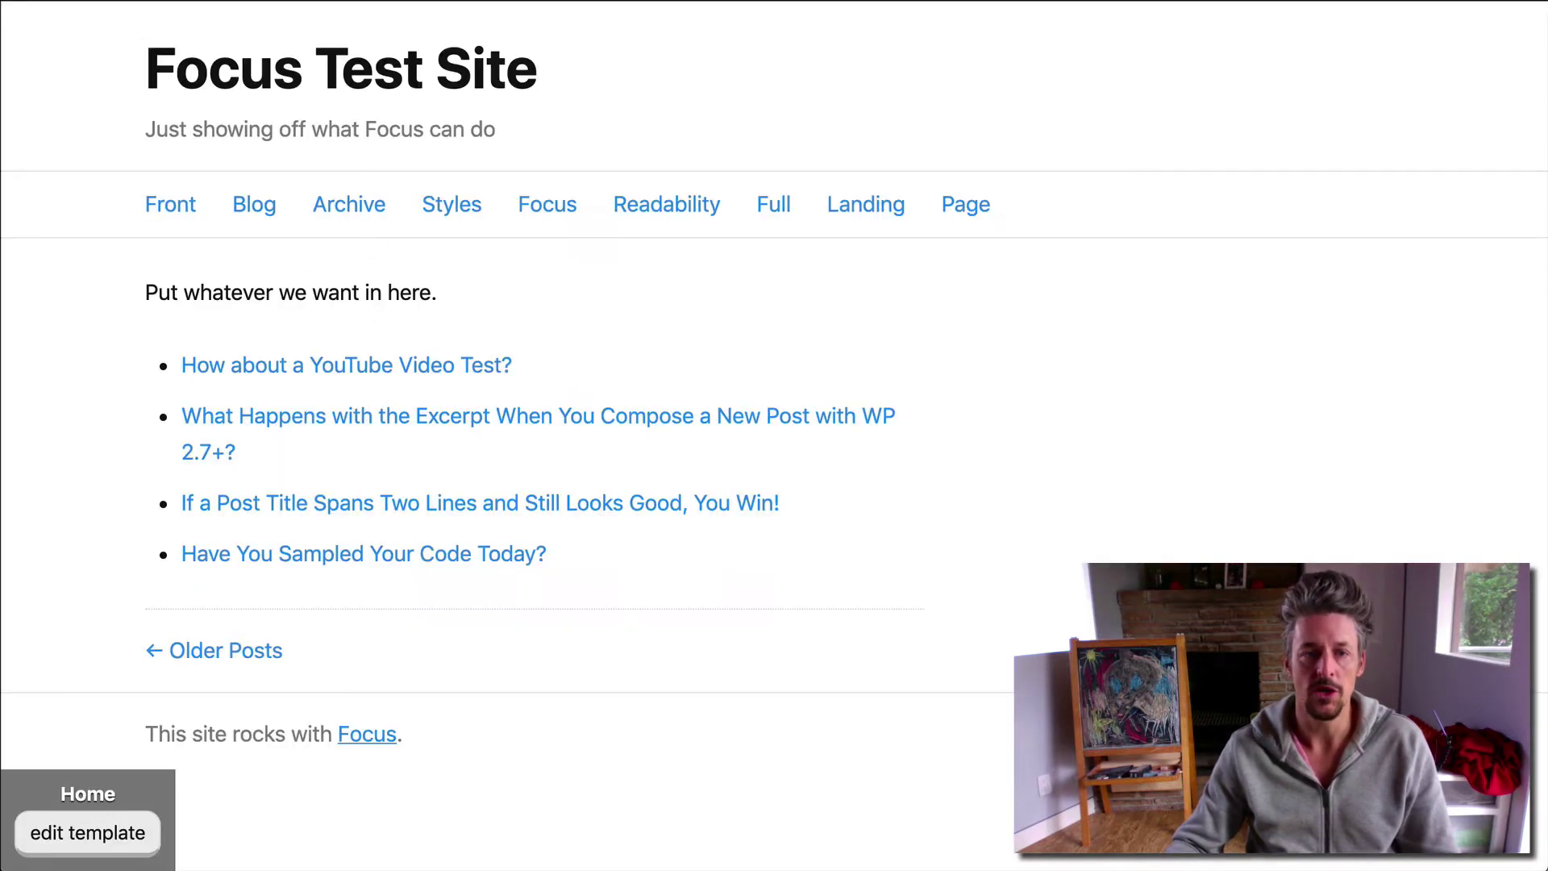
left_click(346, 364)
left_click_drag(166, 392, 816, 395)
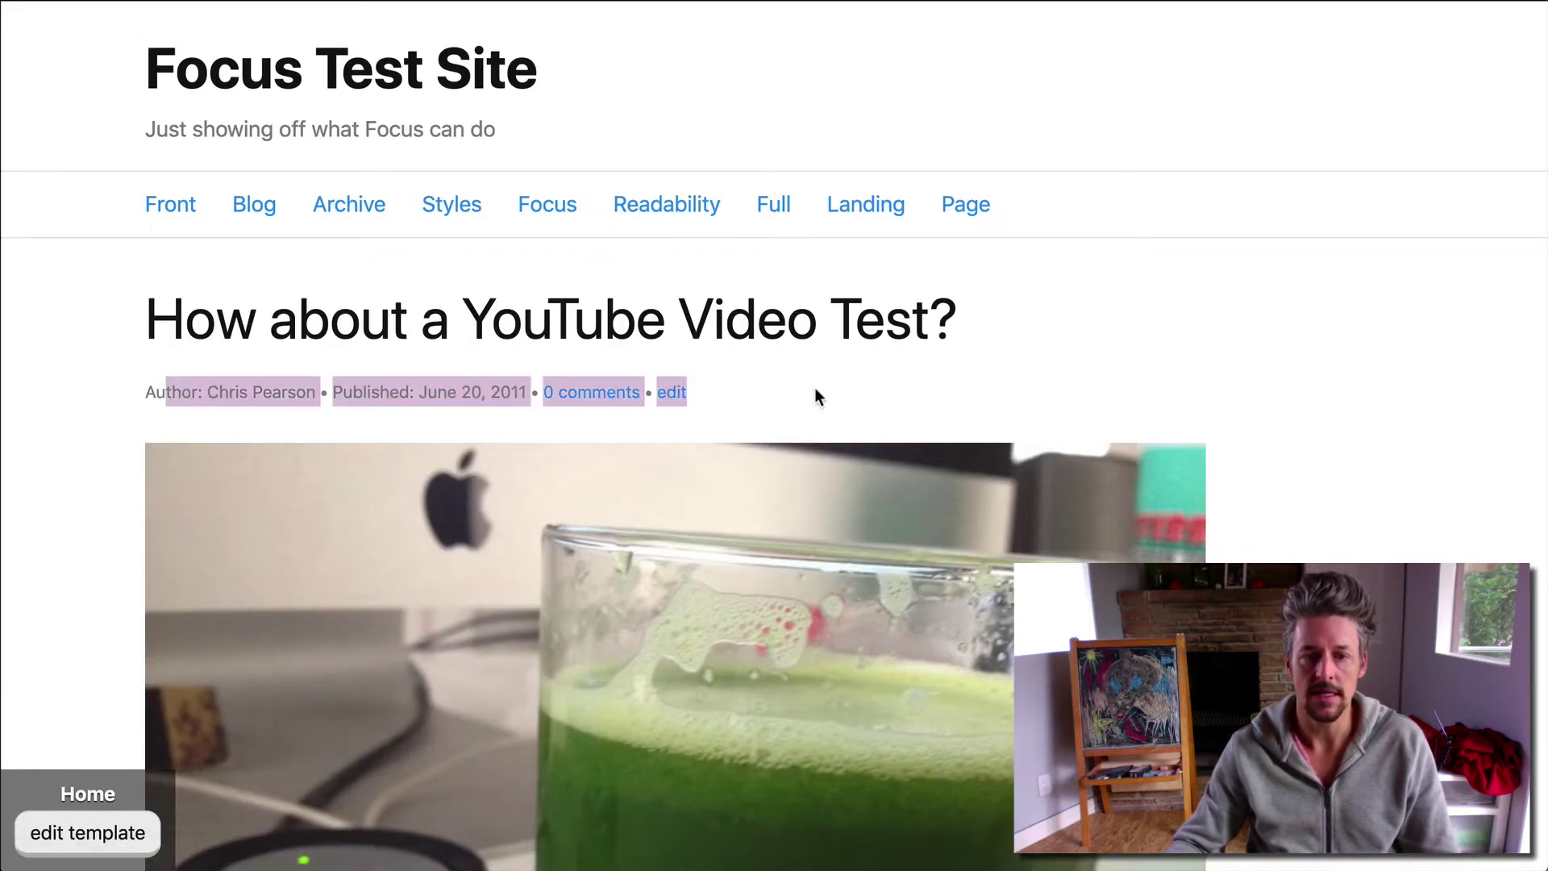
left_click(816, 395)
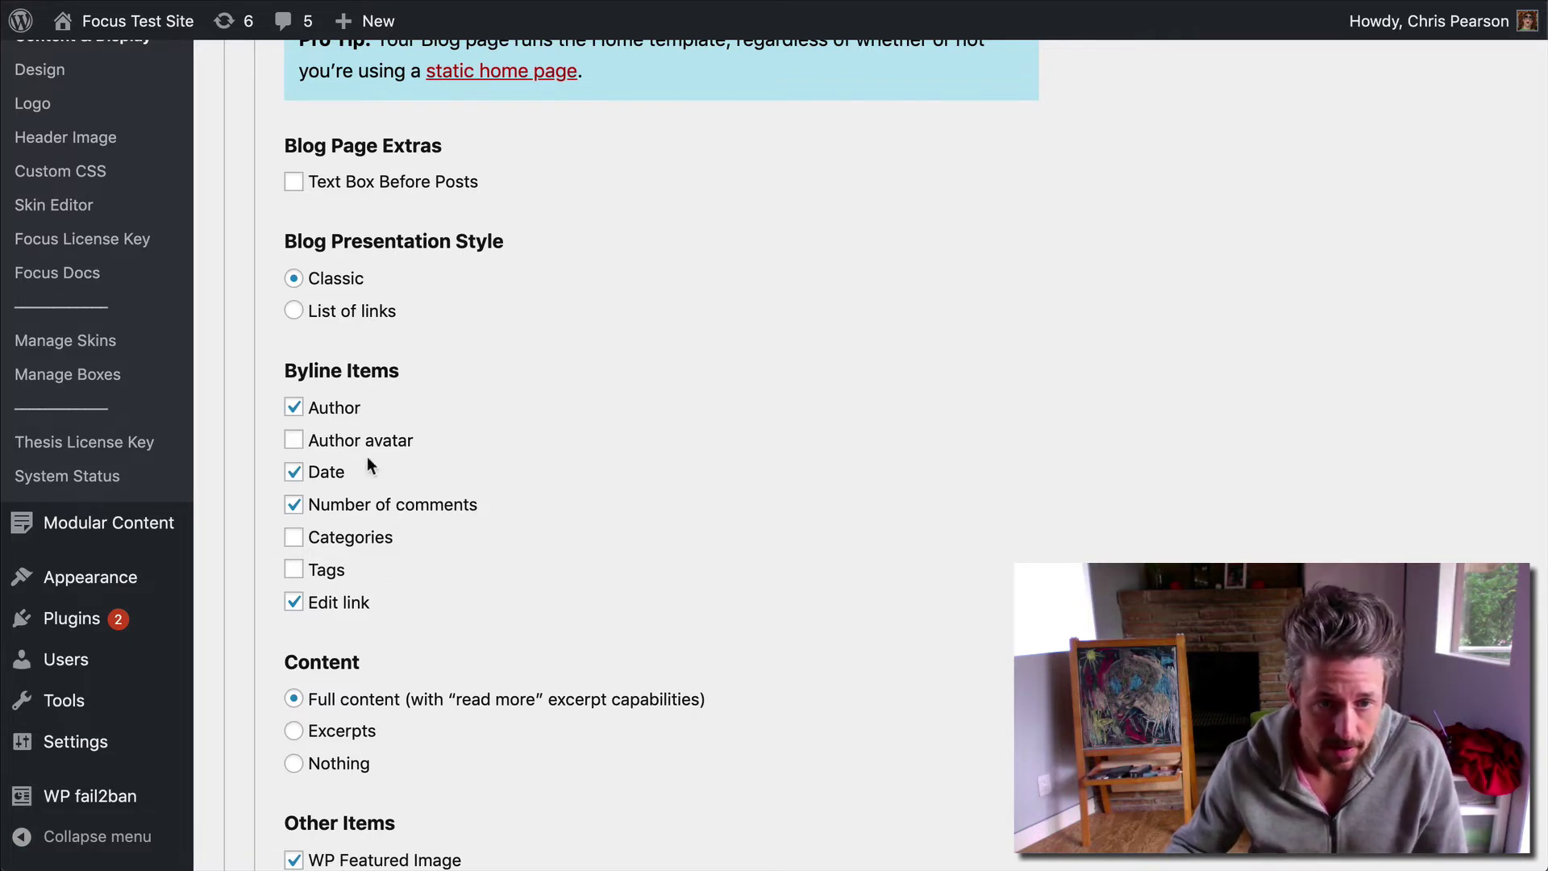
Step: Set the Content option for Blog and Archives to Nothing and save the display options
scroll(456, 435, "down", 3)
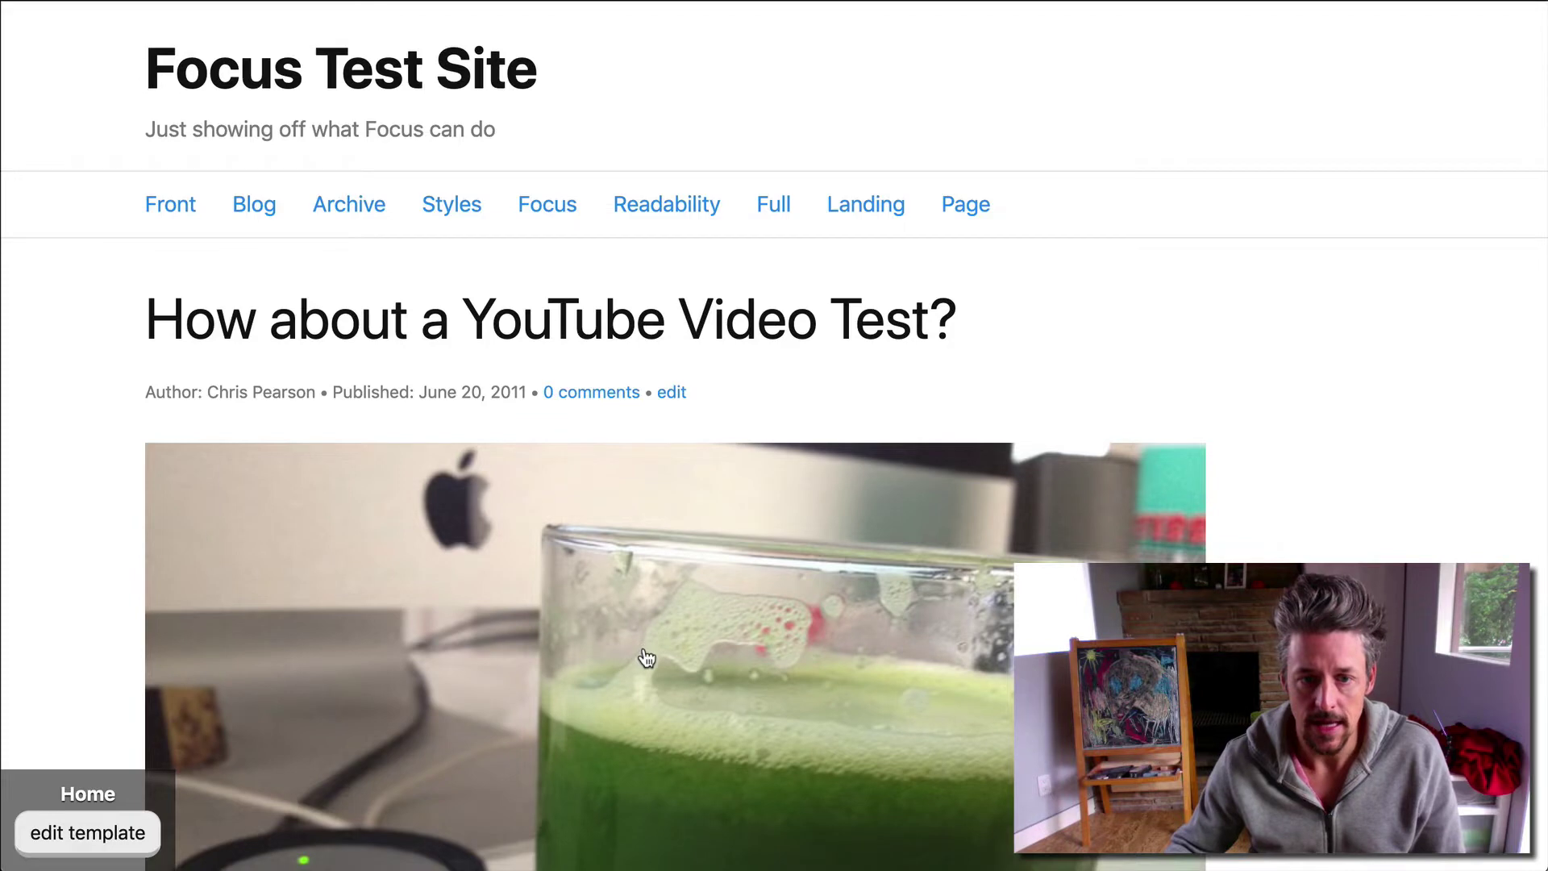
scroll(646, 657, "down", 8)
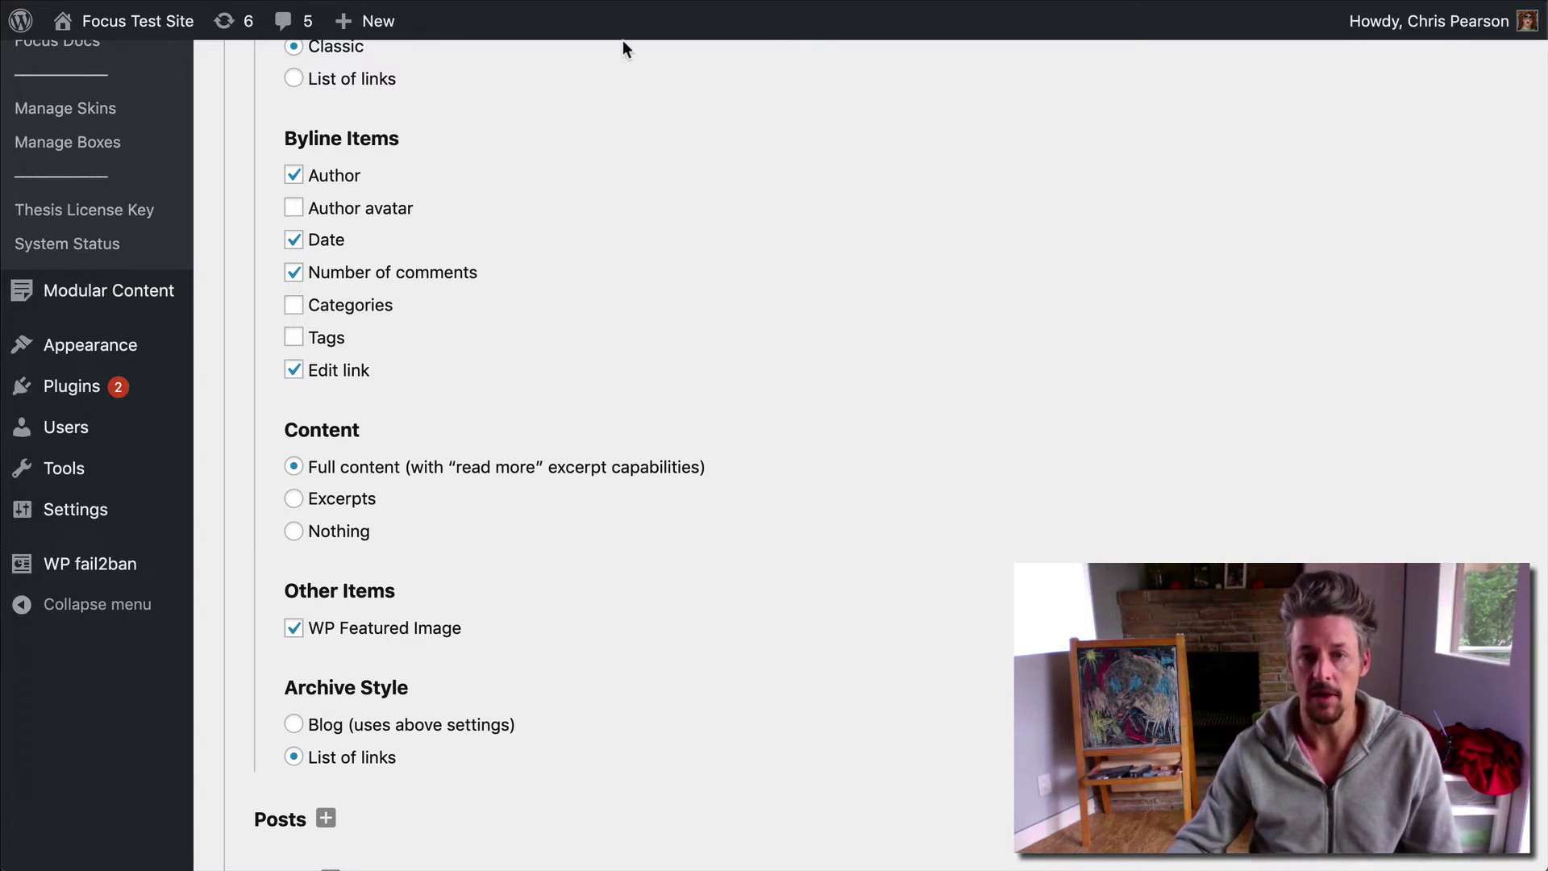
left_click(358, 532)
scroll(1417, 182, "up", 10)
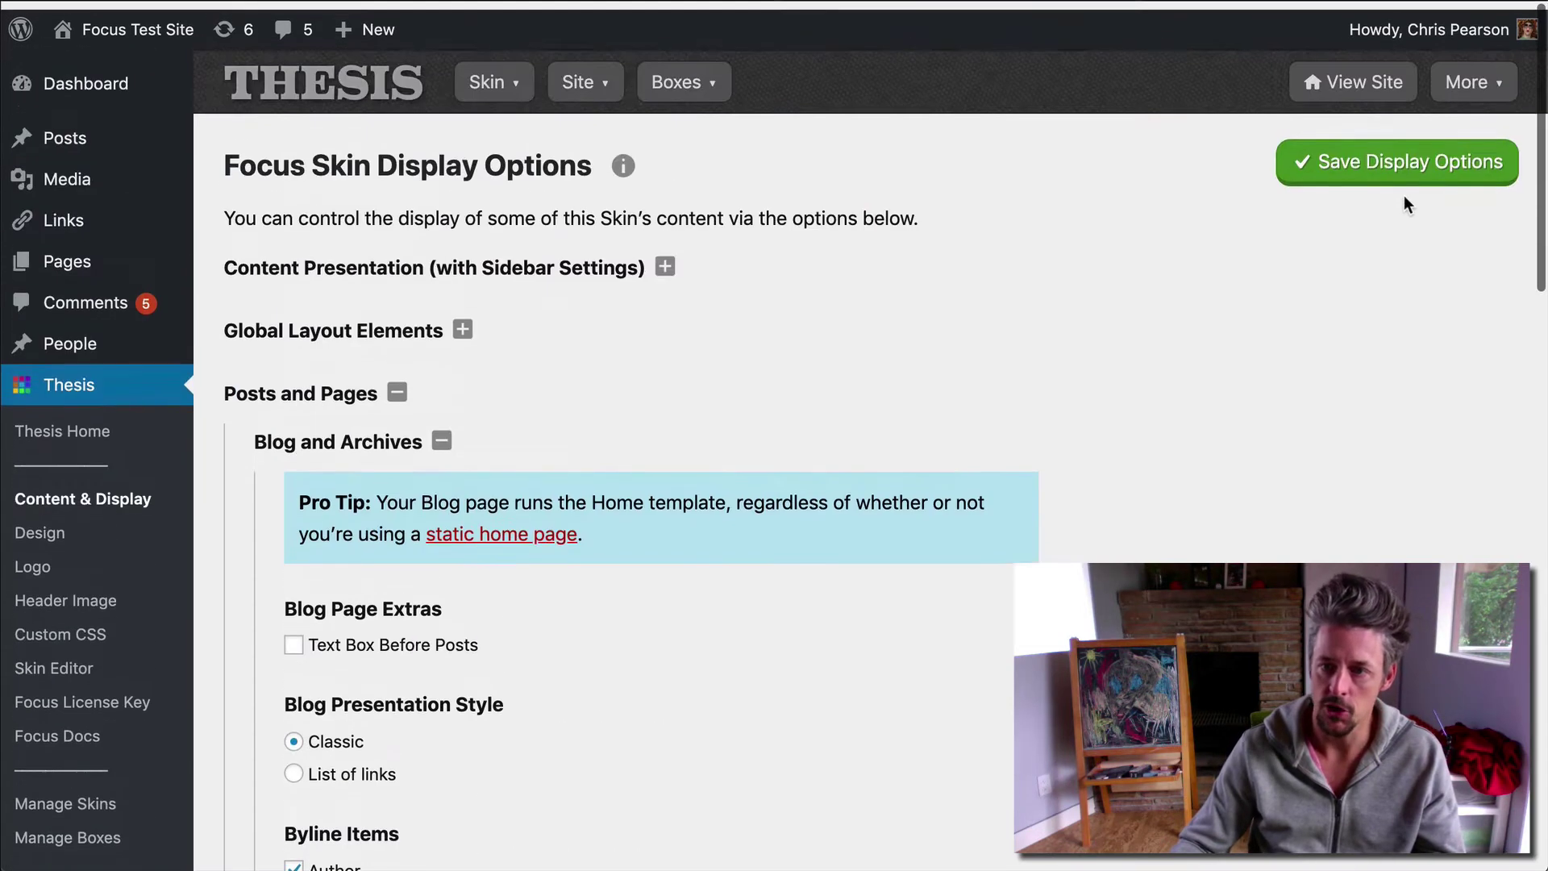
left_click(1443, 162)
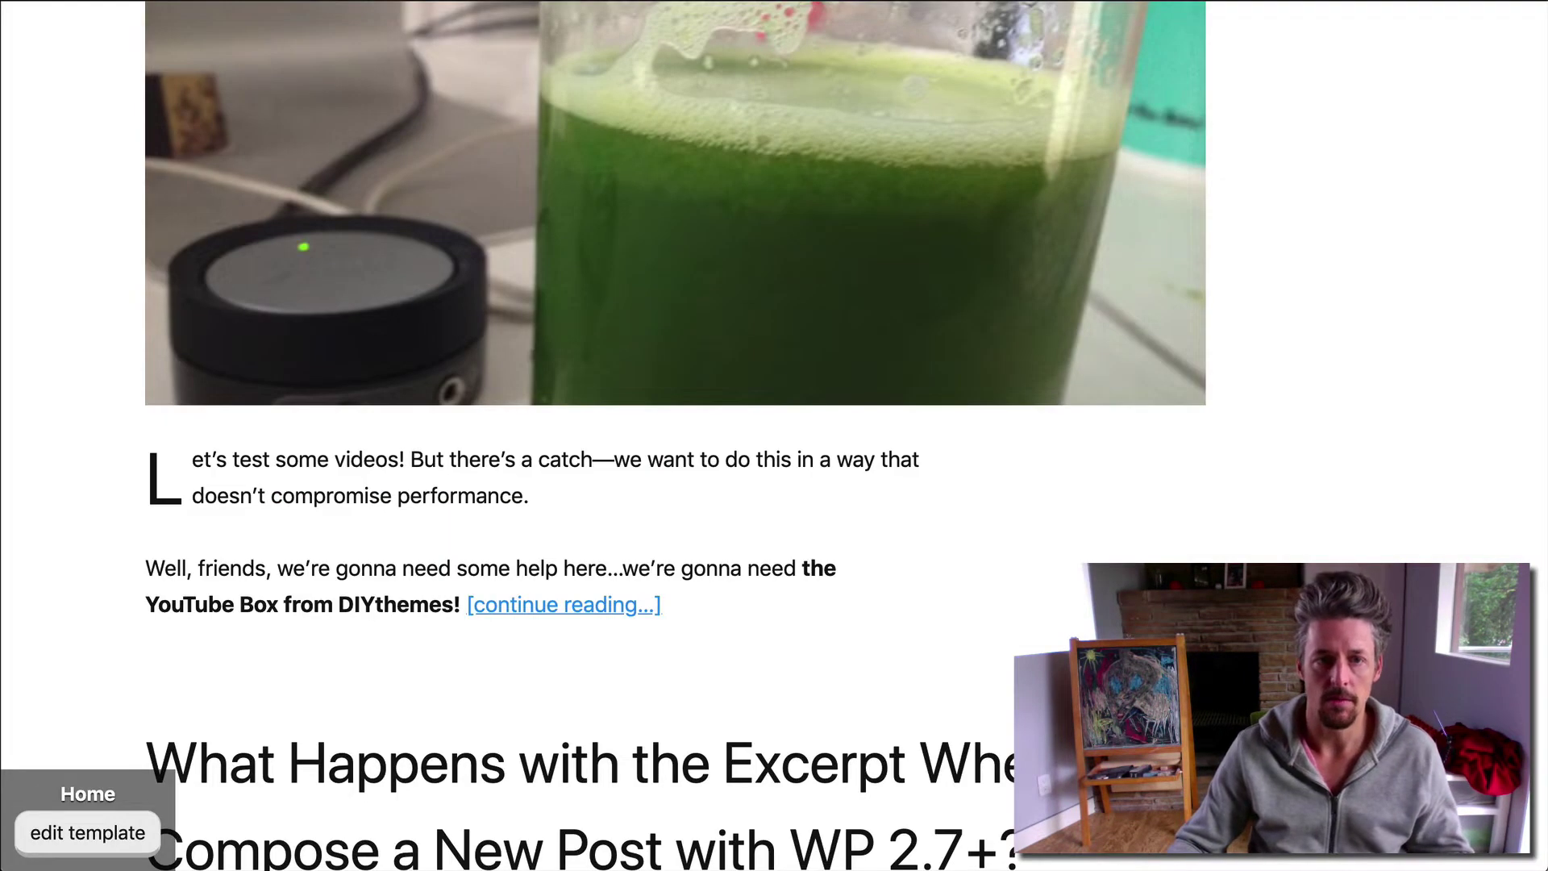
Step: Reload the live blog and examine how its posts are displayed without body content
left_click(201, 138)
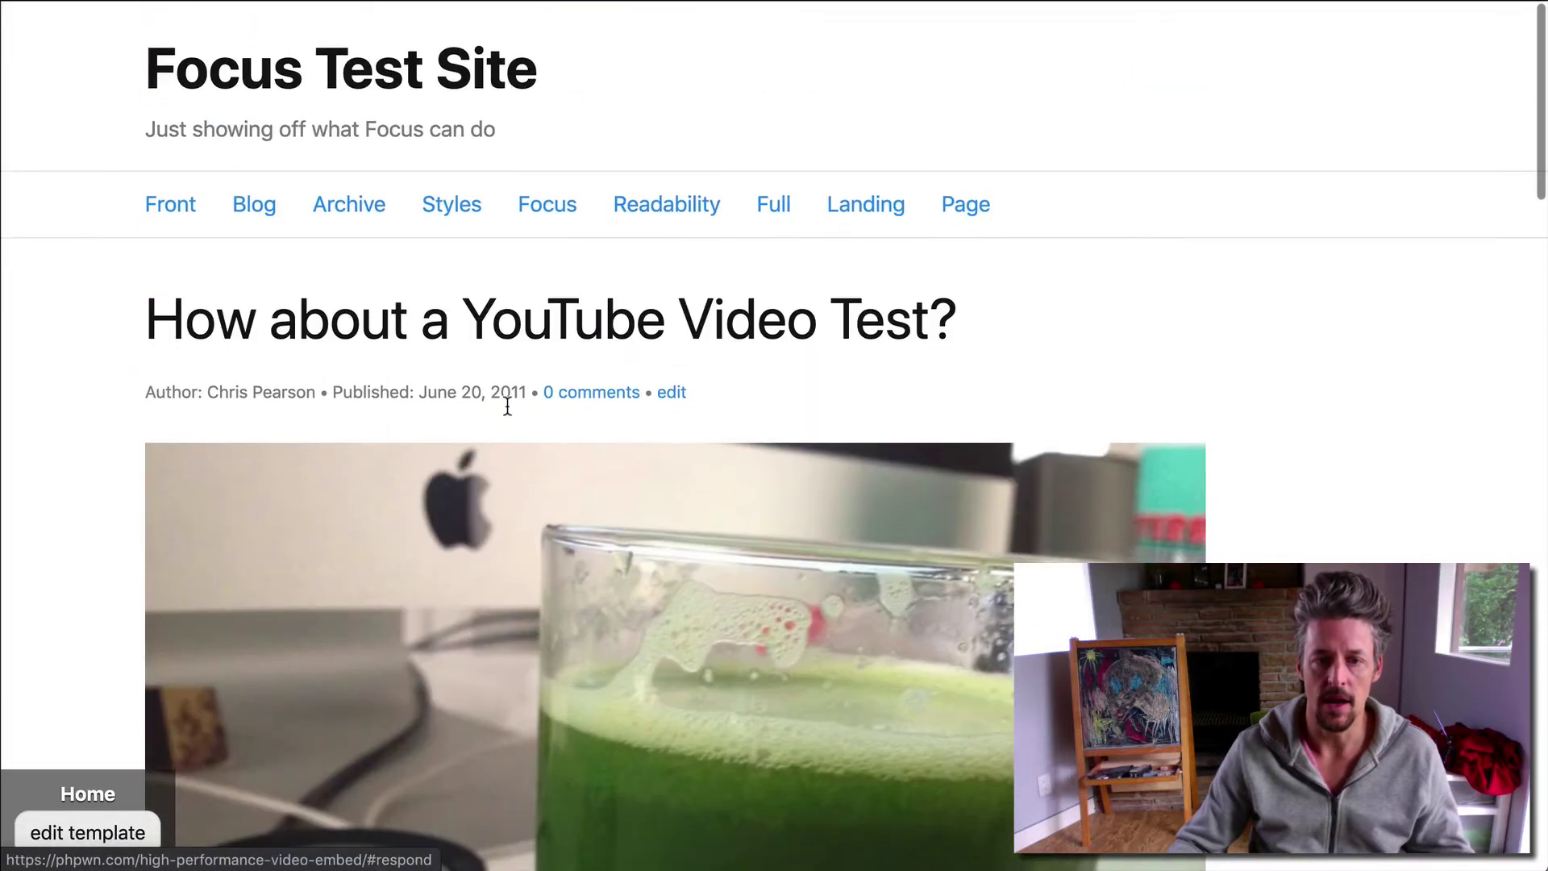
scroll(398, 391, "down", 12)
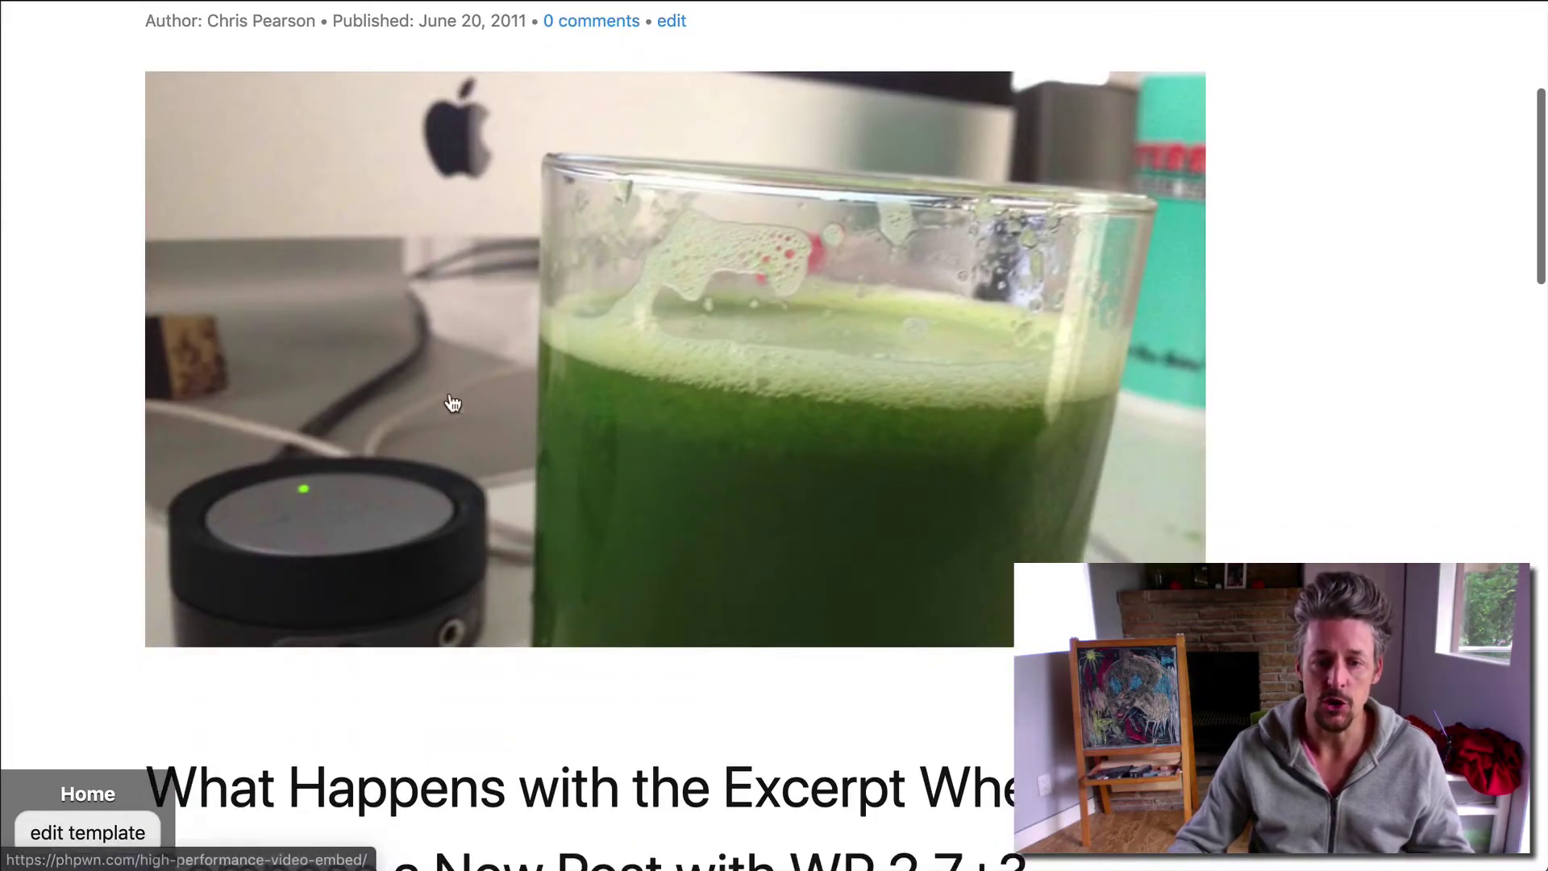
scroll(452, 402, "down", 15)
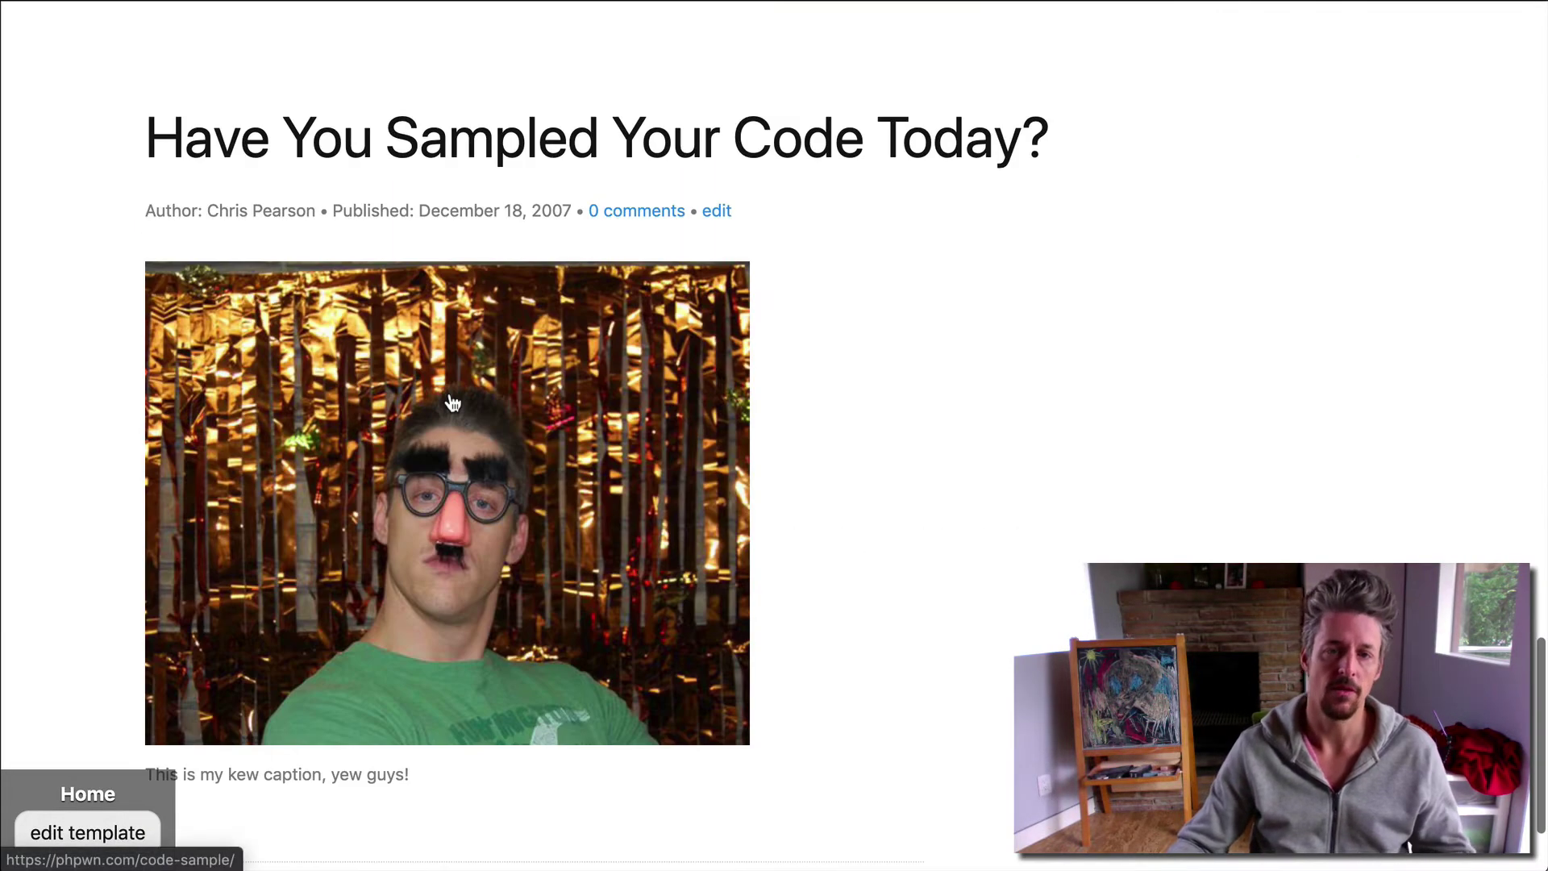
scroll(452, 402, "up", 3)
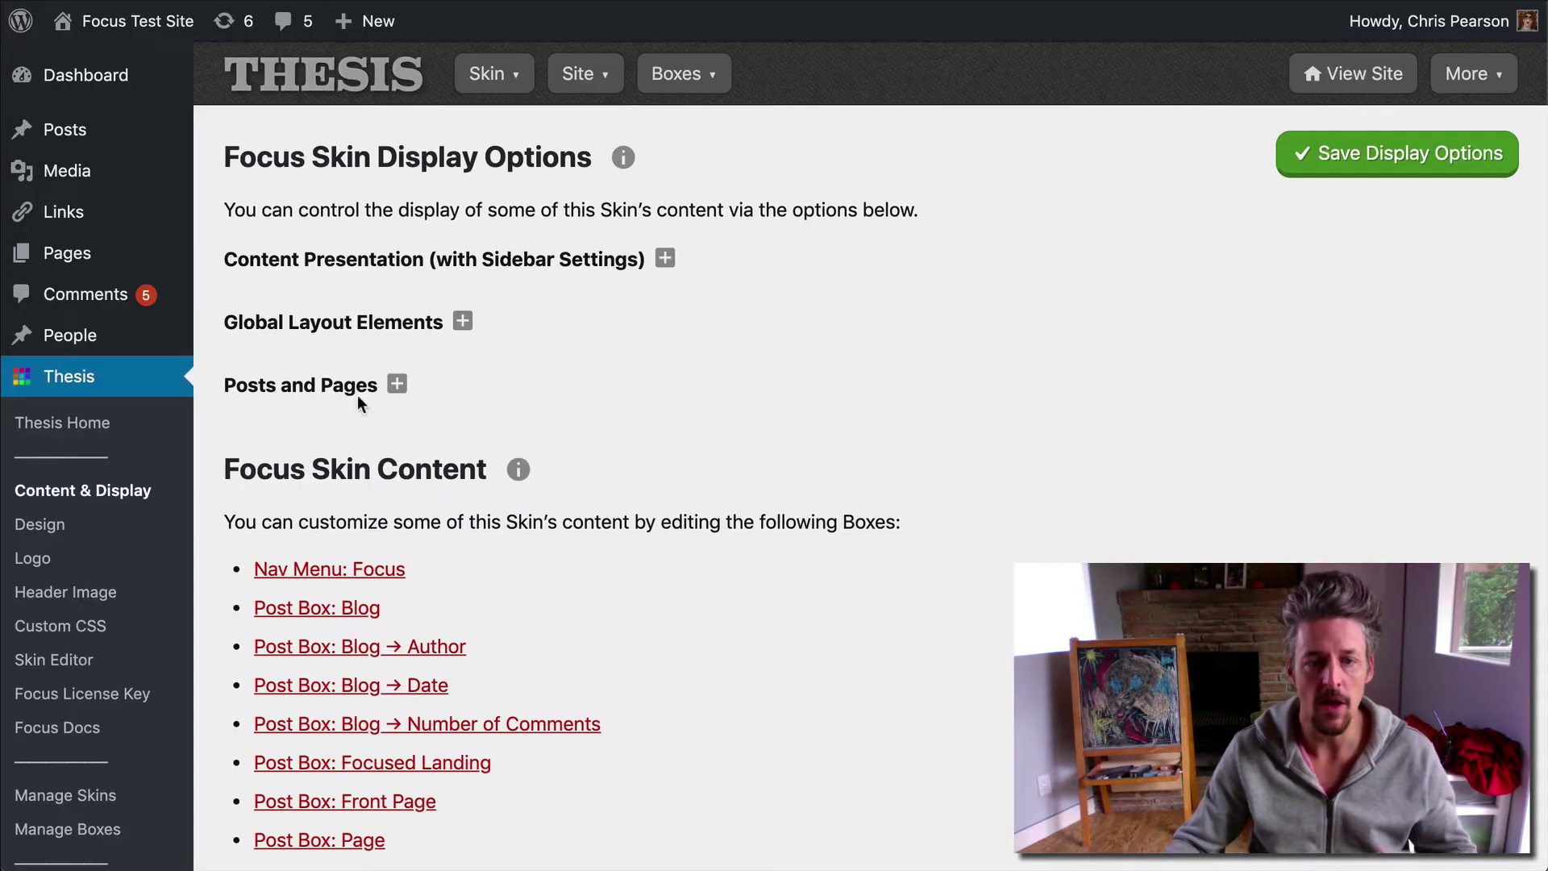
Step: Reopen the Blog and Archives display options and set Content to Full content (with "read more" excerpt capabilities)
left_click(314, 392)
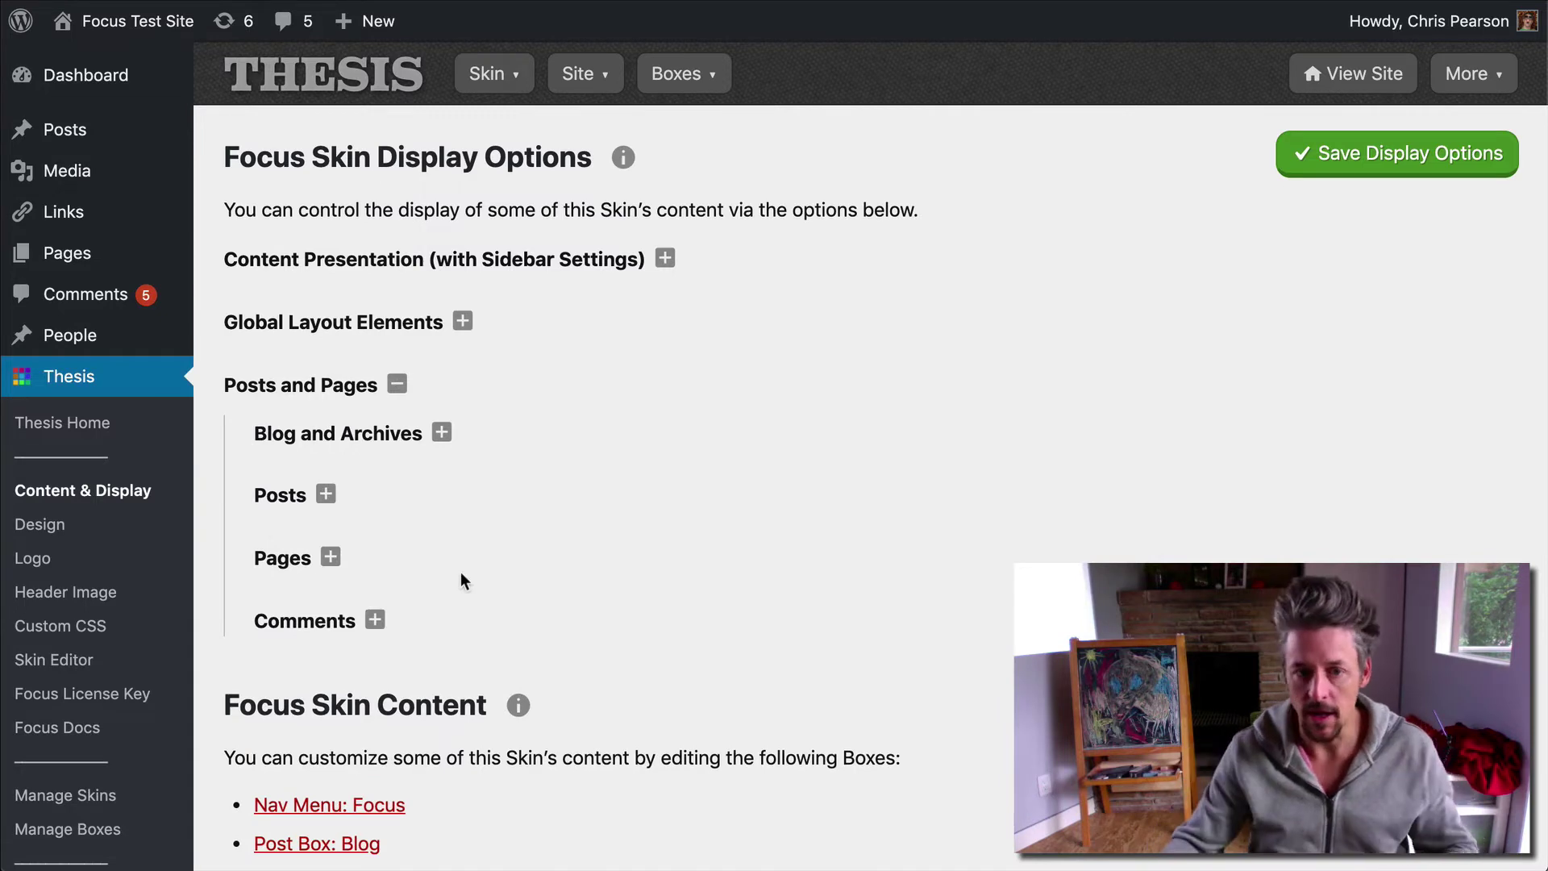
left_click(386, 442)
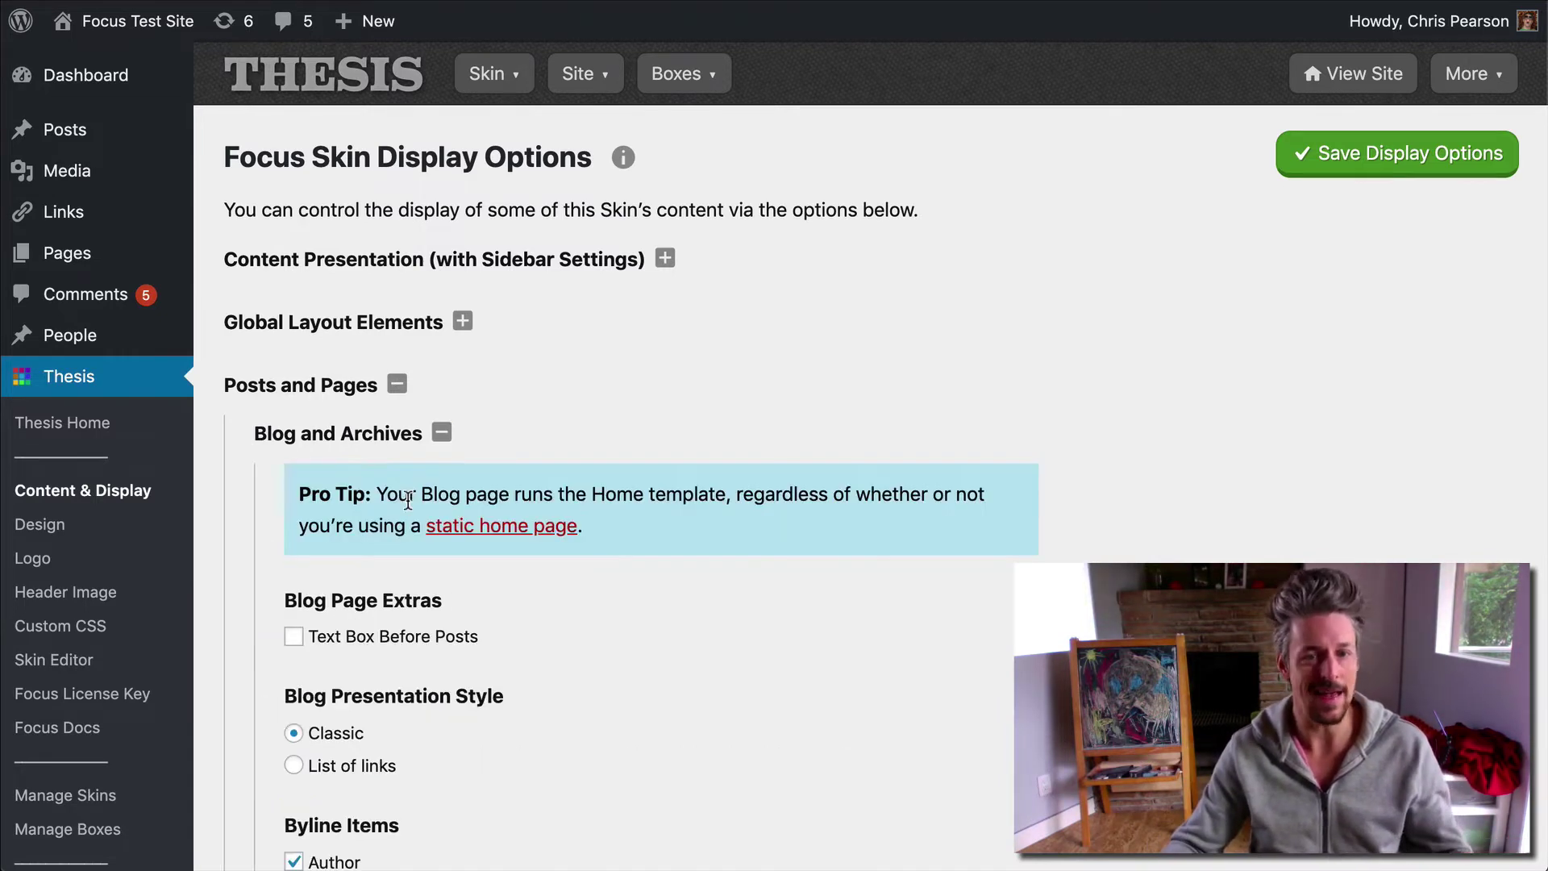
scroll(408, 502, "down", 9)
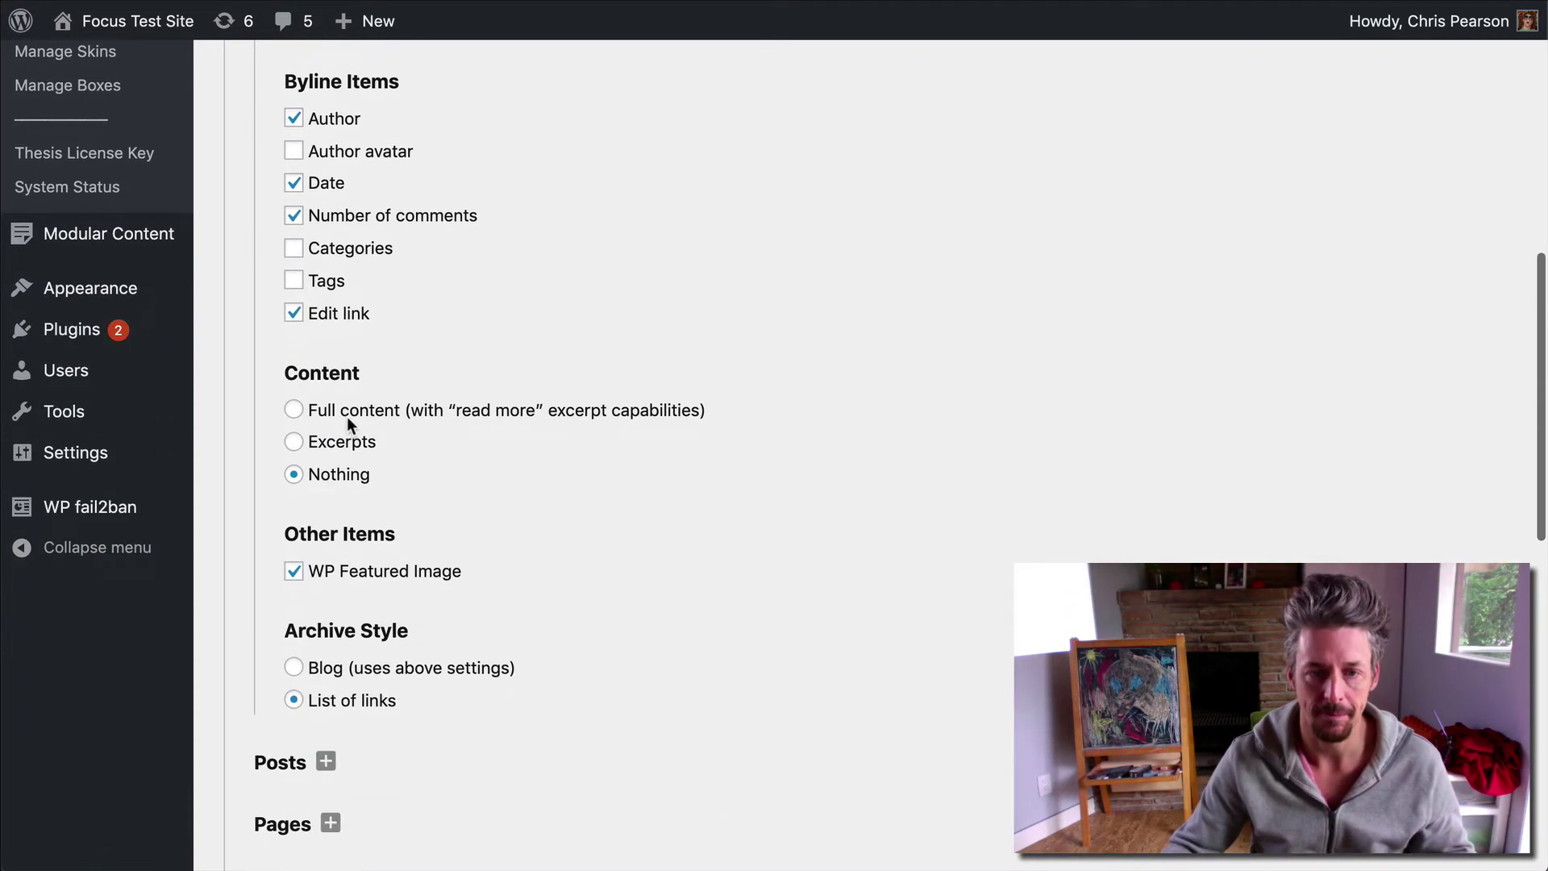
left_click(346, 413)
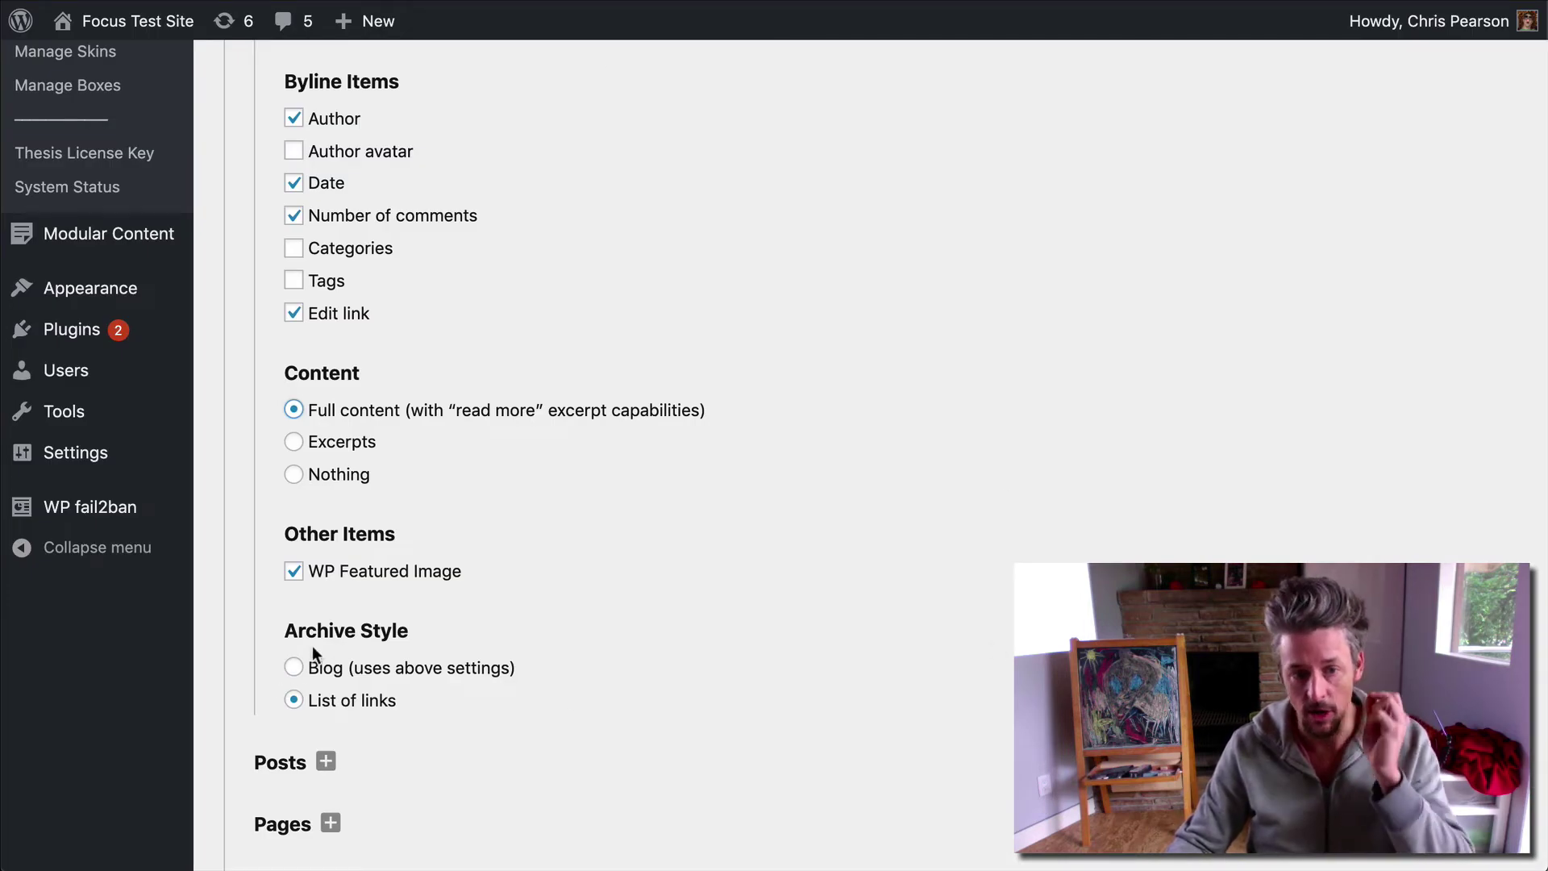
Step: Try the Archive Style option Blog (uses above settings) and switch it back to List of links
left_click(317, 669)
scroll(636, 670, "up", 2)
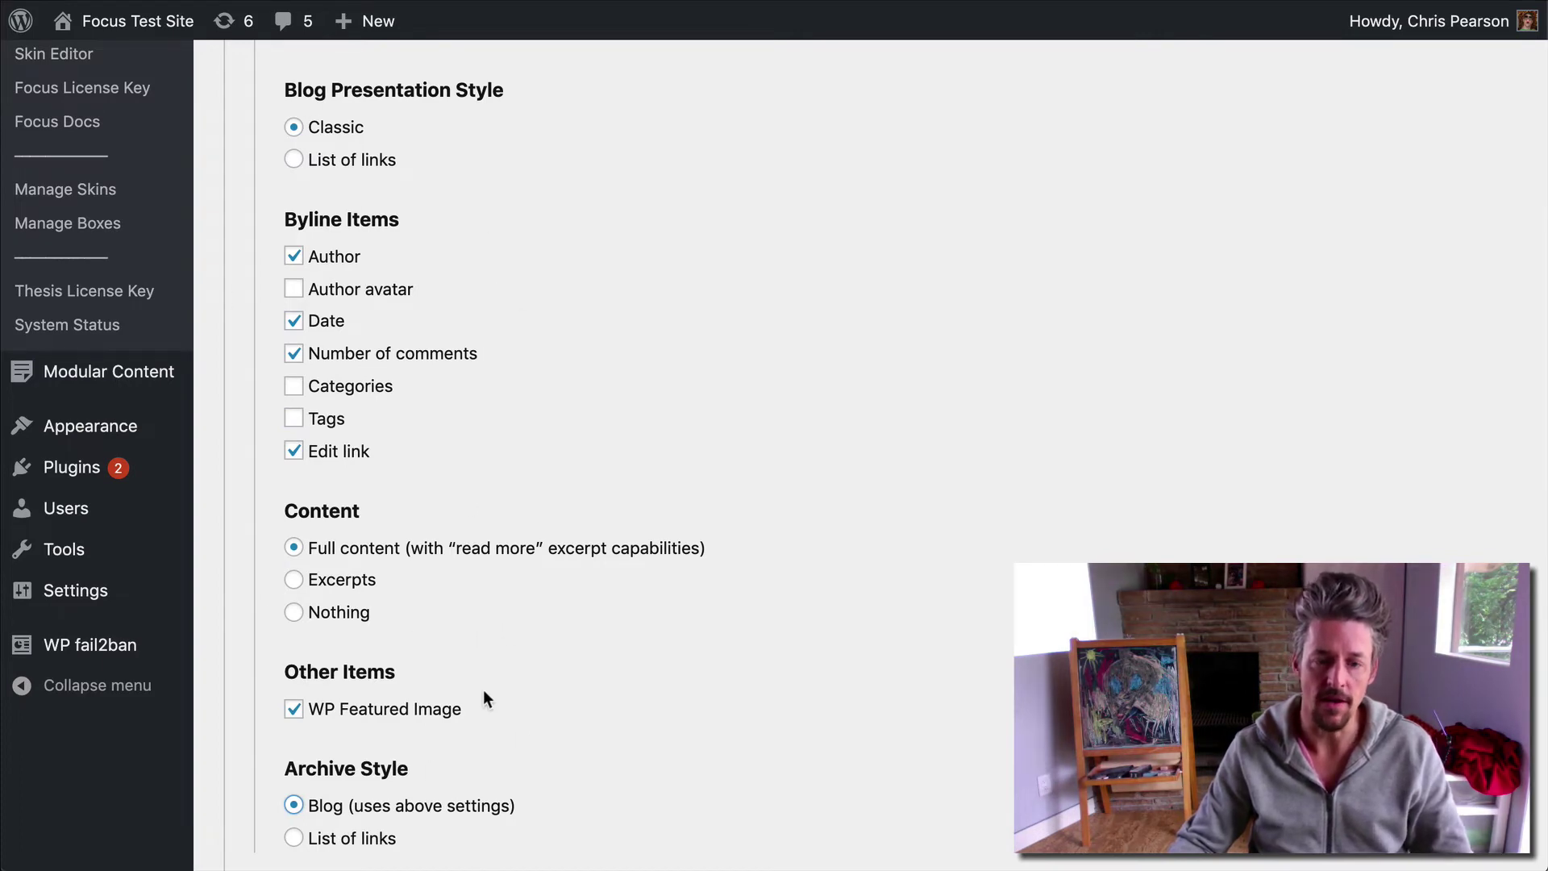
scroll(482, 698, "down", 4)
left_click(361, 548)
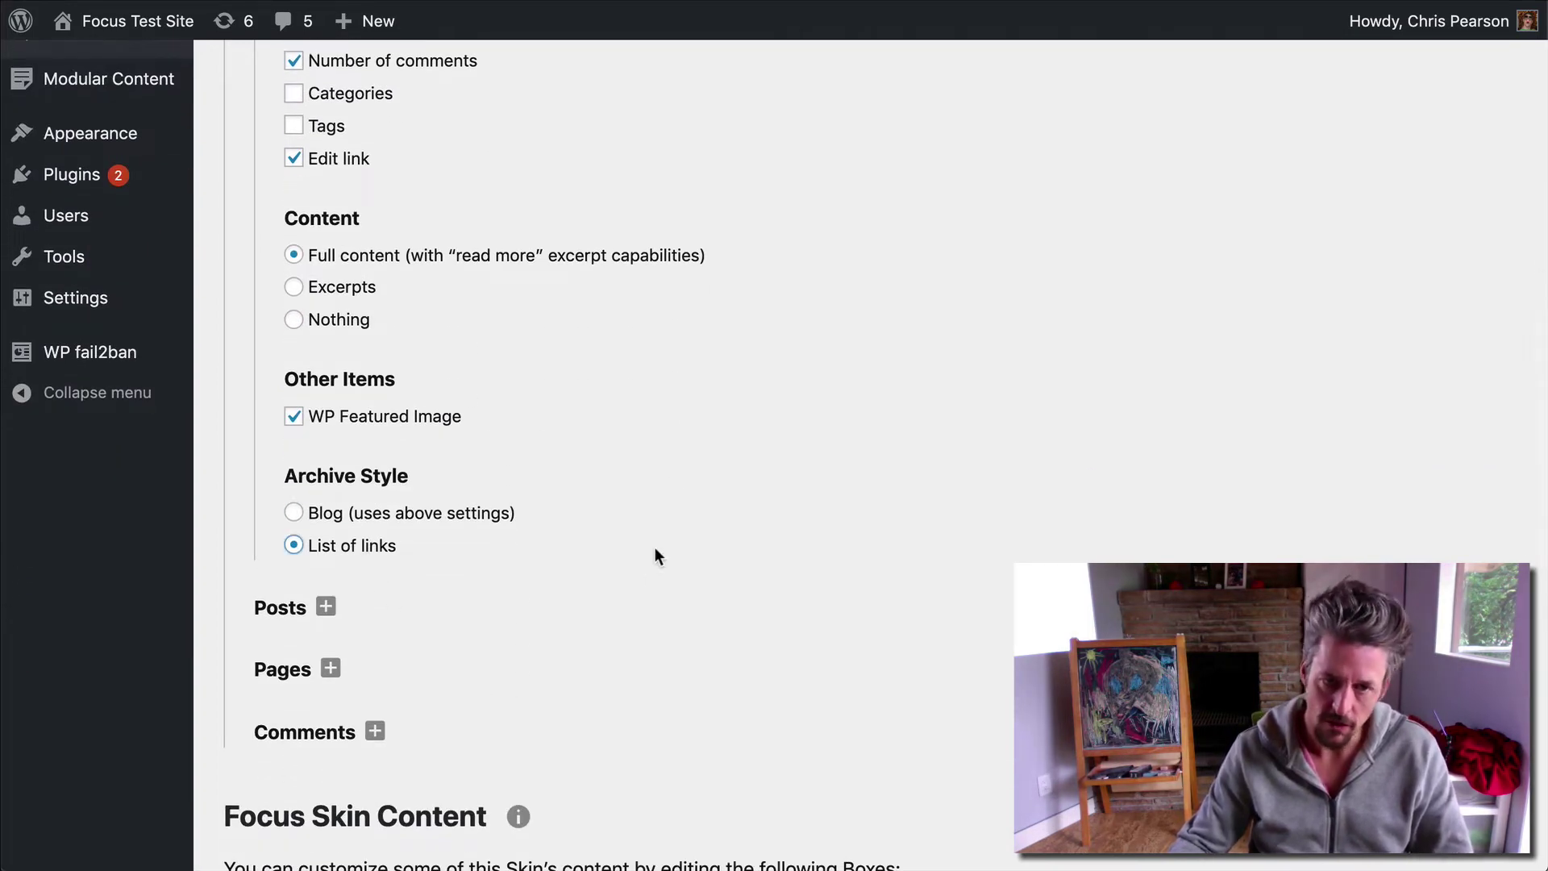
scroll(655, 556, "up", 8)
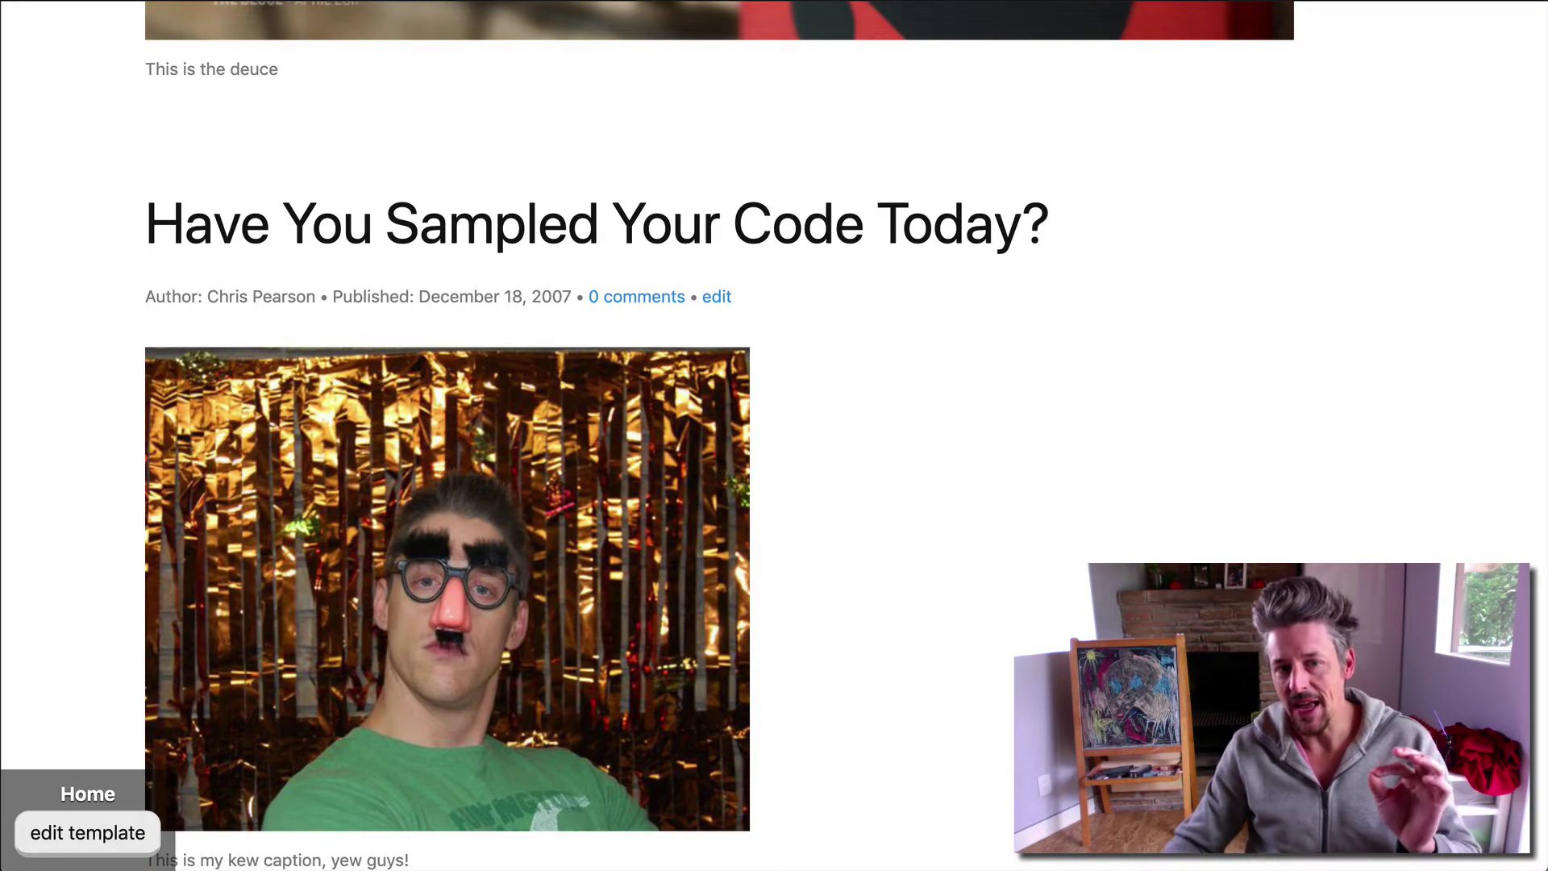
Step: Look over the posts on the live blog and examine the single page of "How about a YouTube Video Test?"
scroll(508, 484, "up", 10)
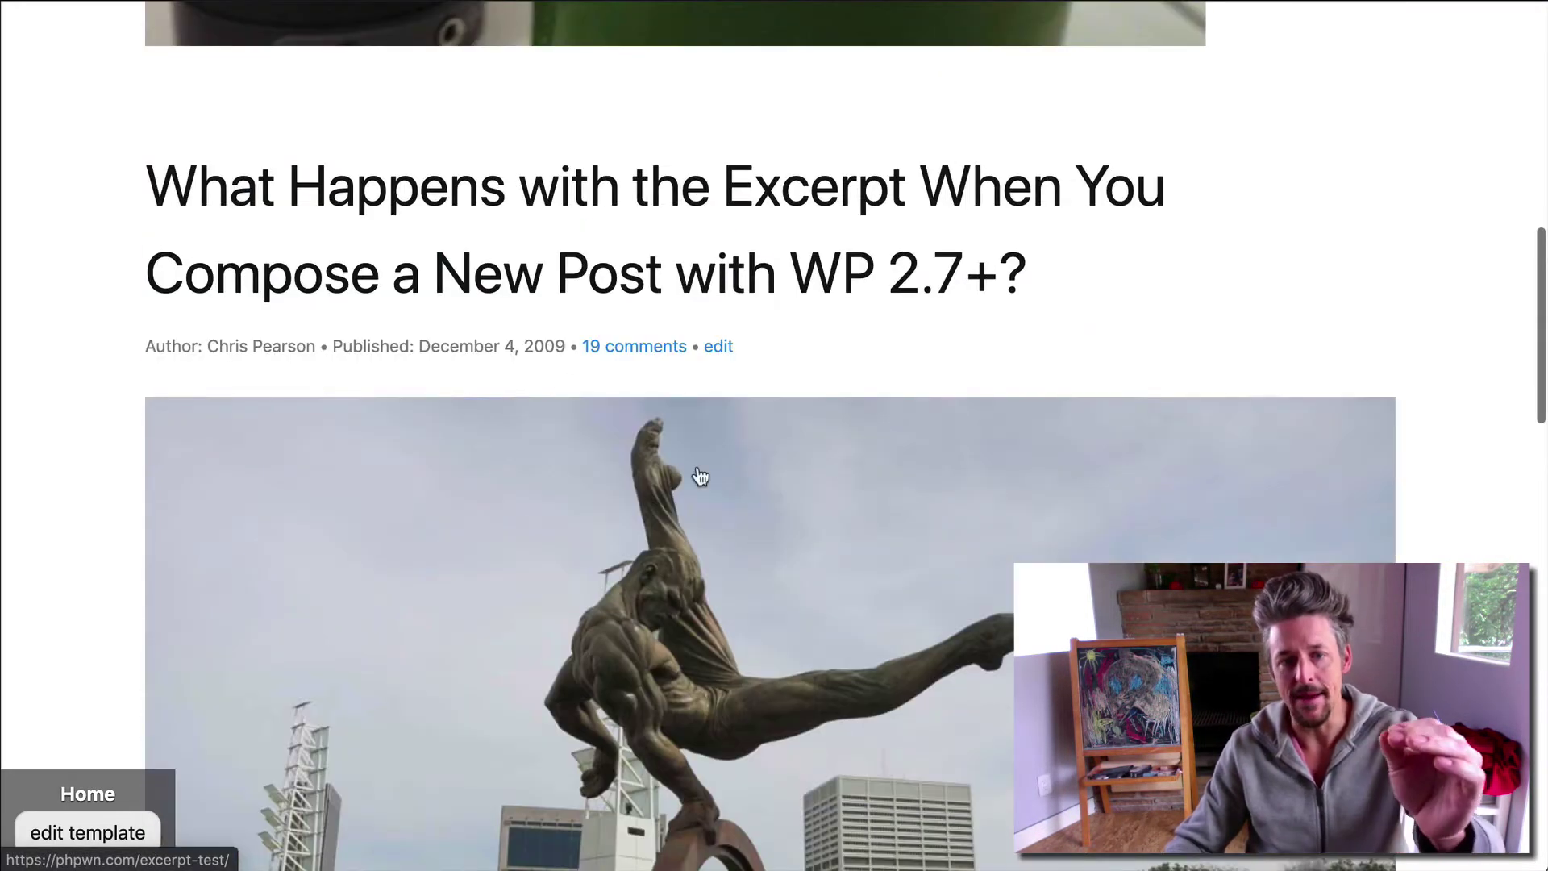
scroll(615, 203, "up", 4)
scroll(563, 219, "up", 8)
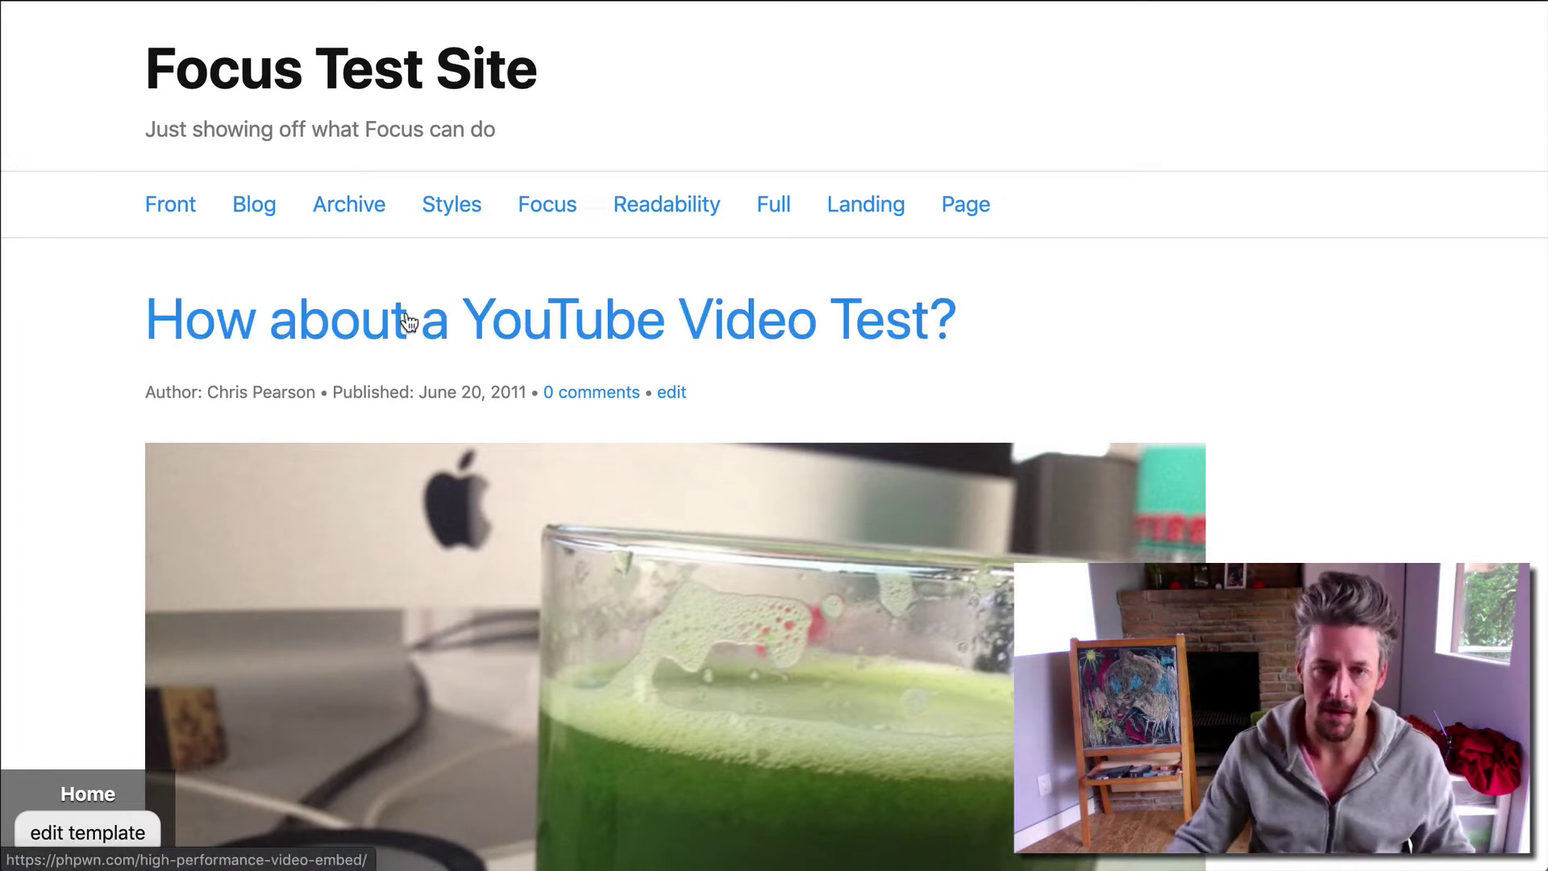
left_click(426, 331)
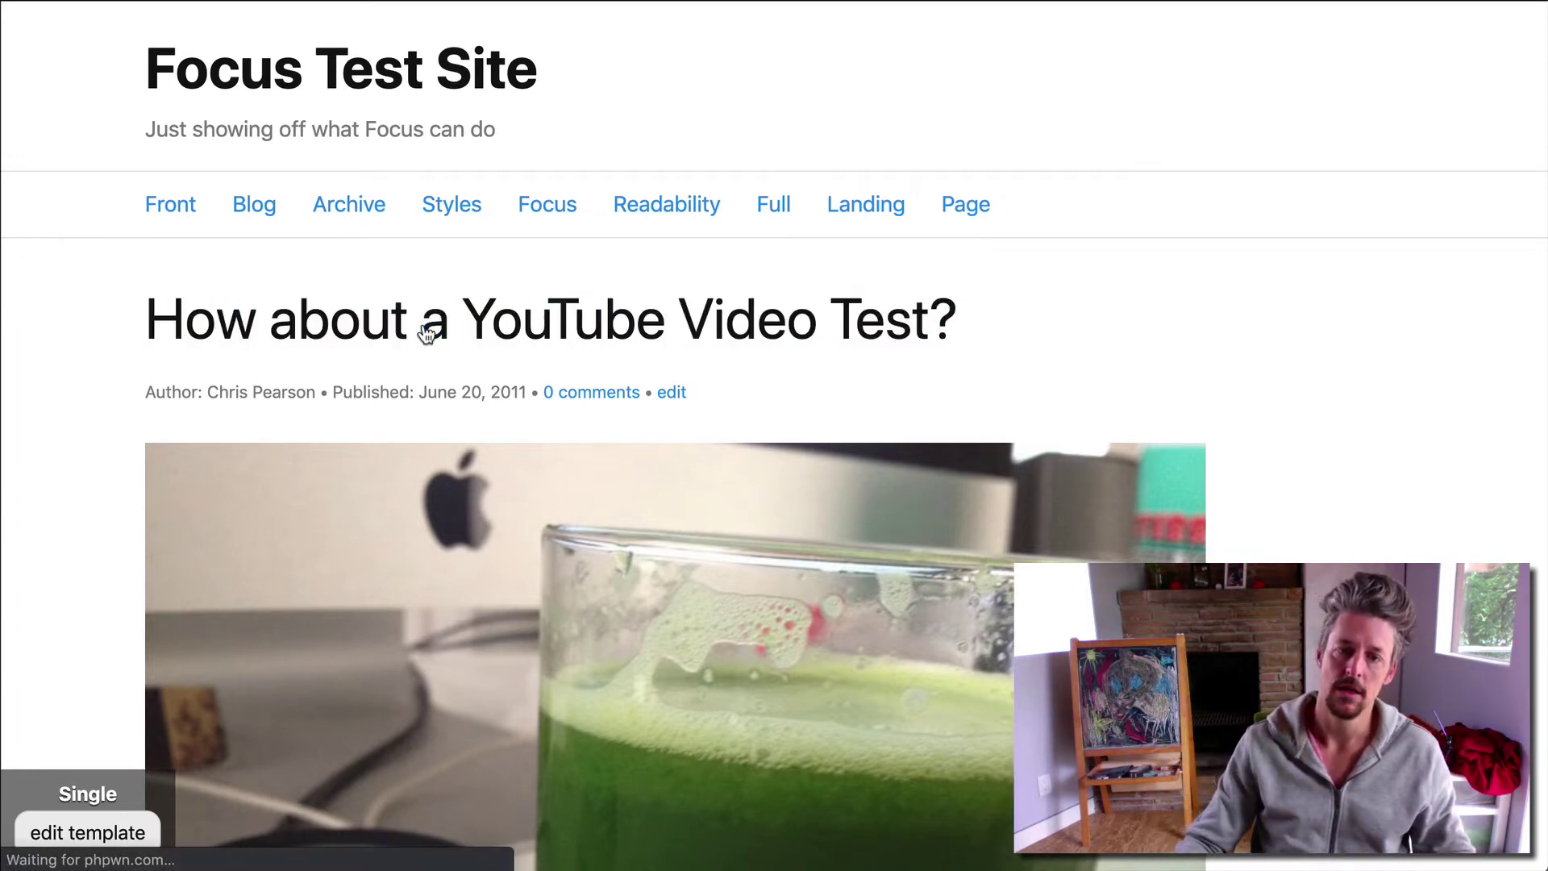
scroll(695, 432, "down", 20)
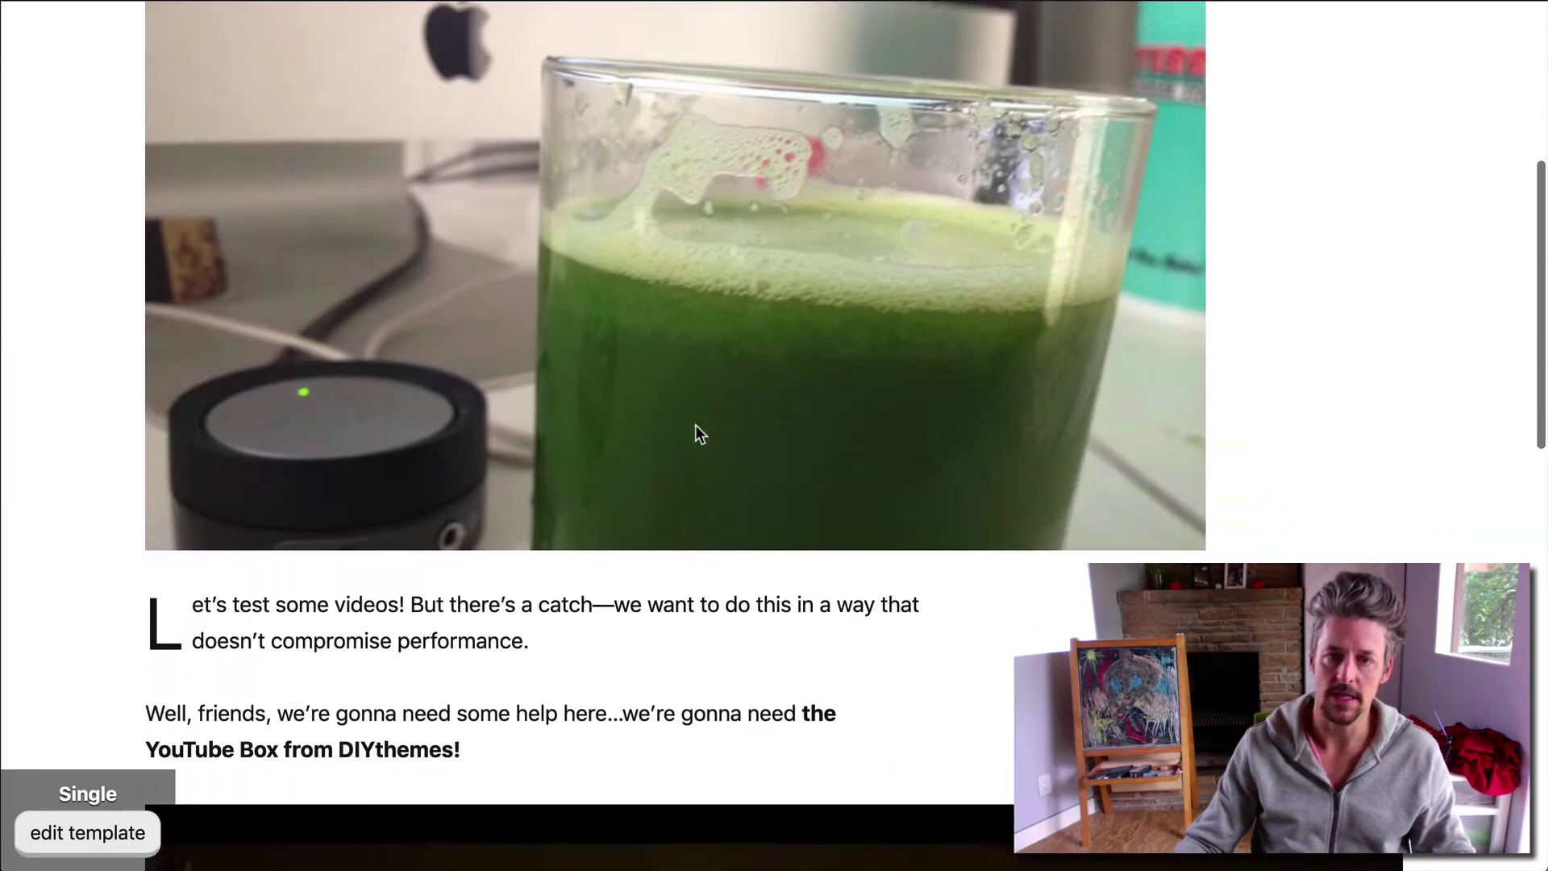
scroll(698, 436, "up", 20)
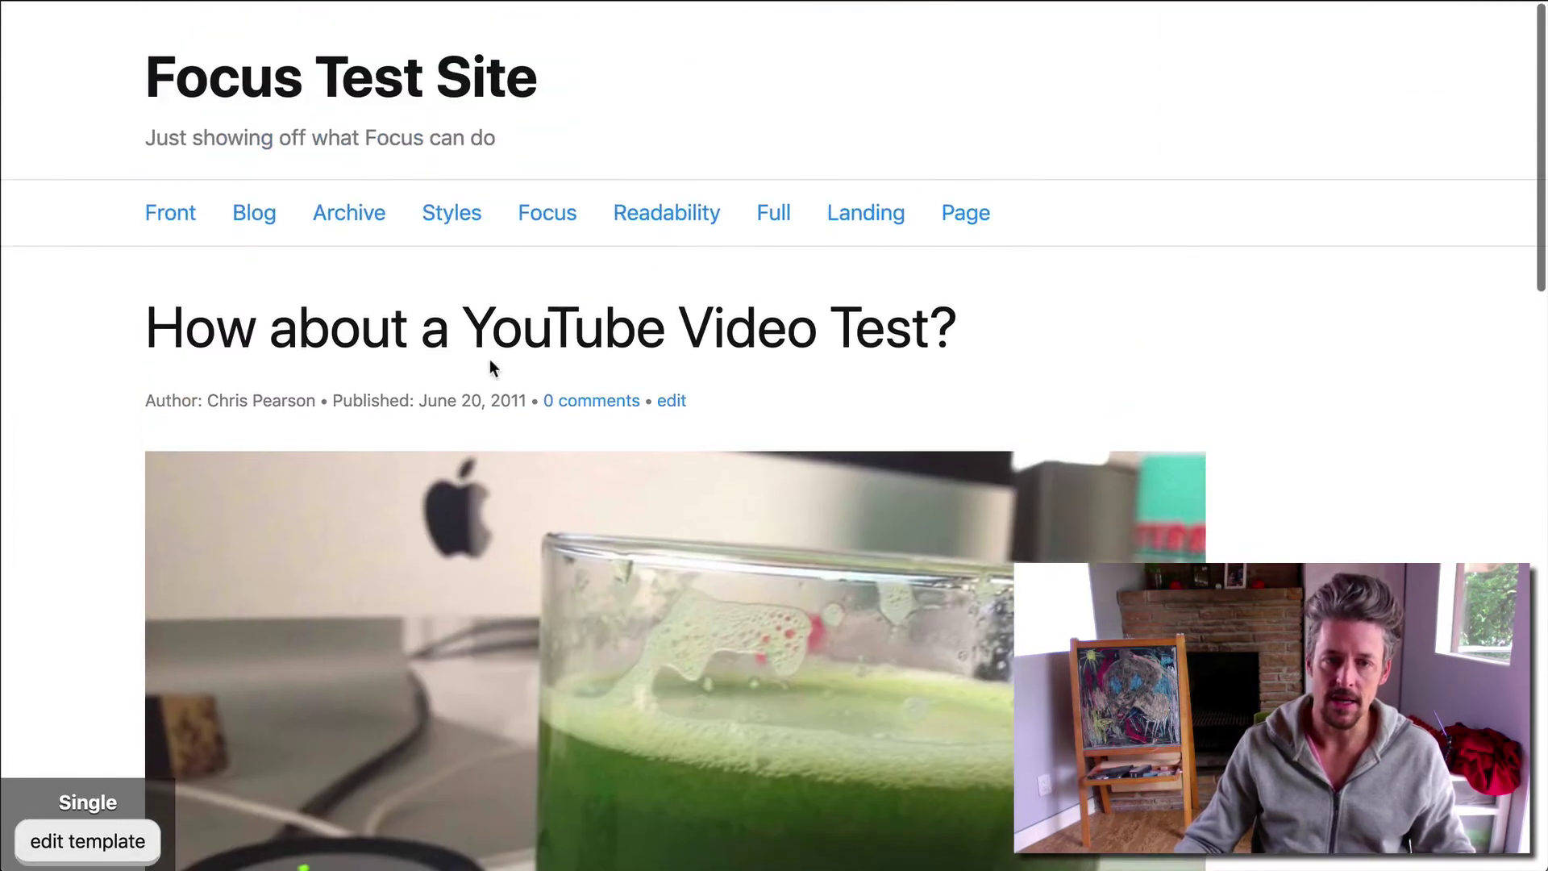
Step: Examine the title, byline and featured image of the YouTube video post on its single page
left_click_drag(185, 318, 726, 318)
left_click_drag(385, 395, 415, 395)
scroll(349, 525, "down", 8)
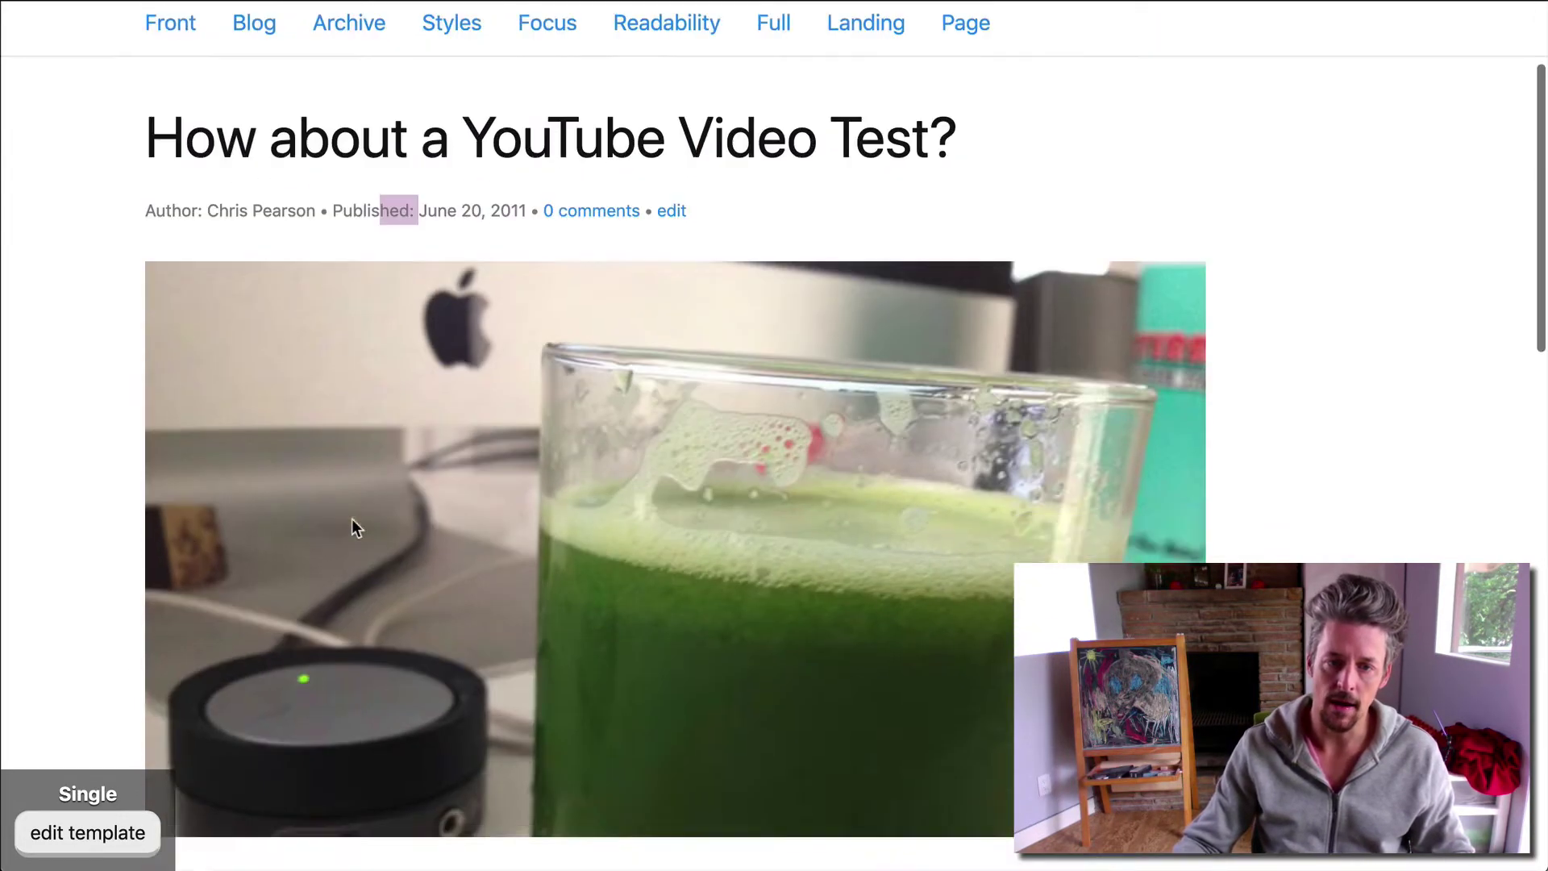
scroll(711, 467, "down", 10)
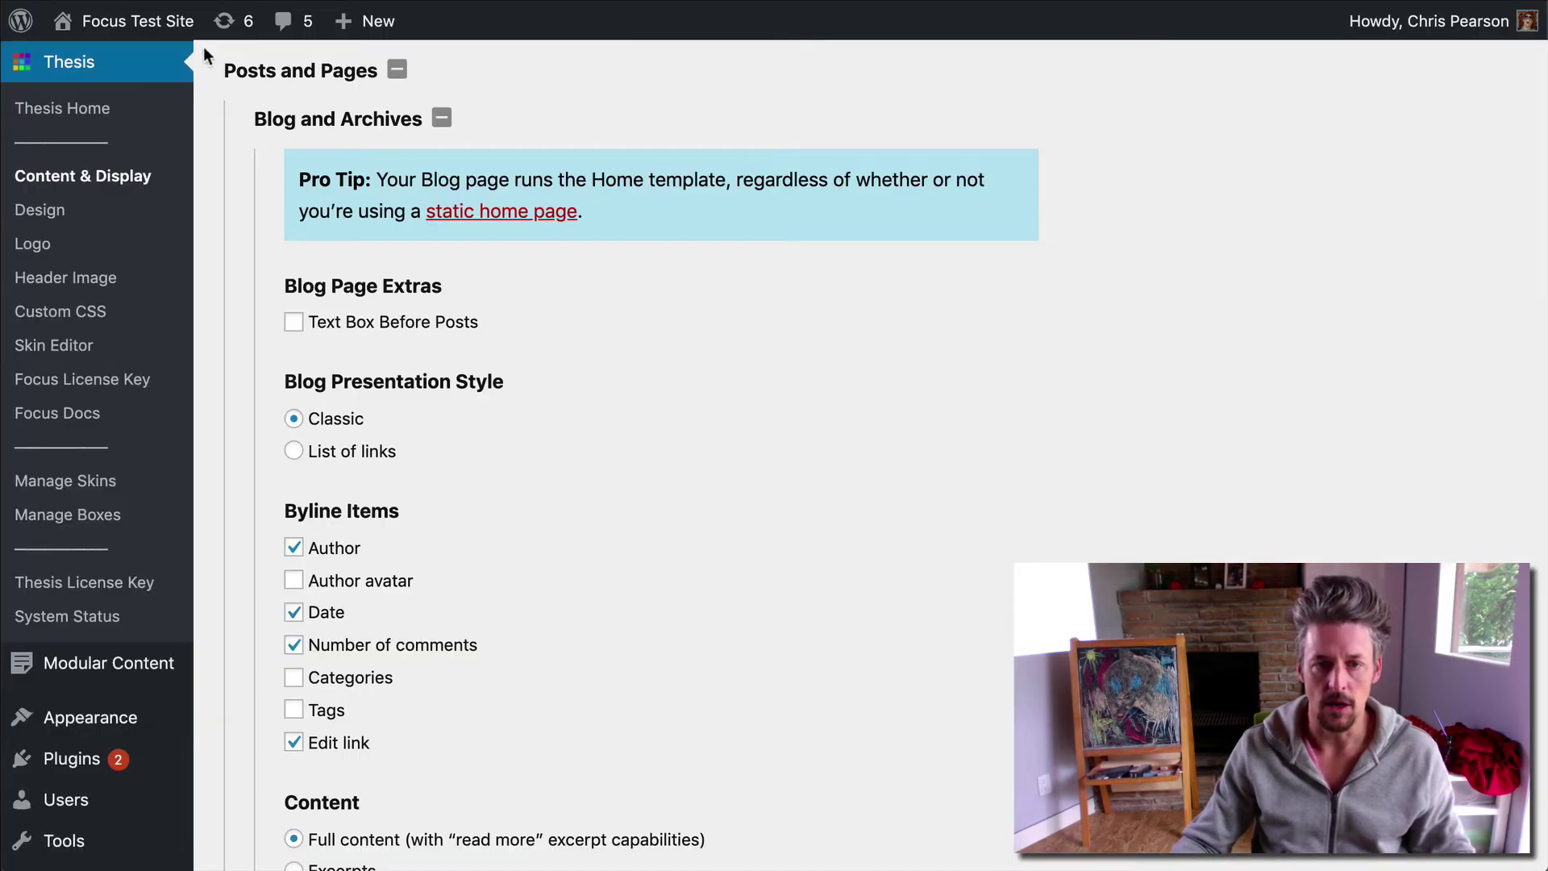
Step: Collapse the Blog and Archives options, enable Author description and Previous/next post links for Posts, and save the display options
left_click(347, 125)
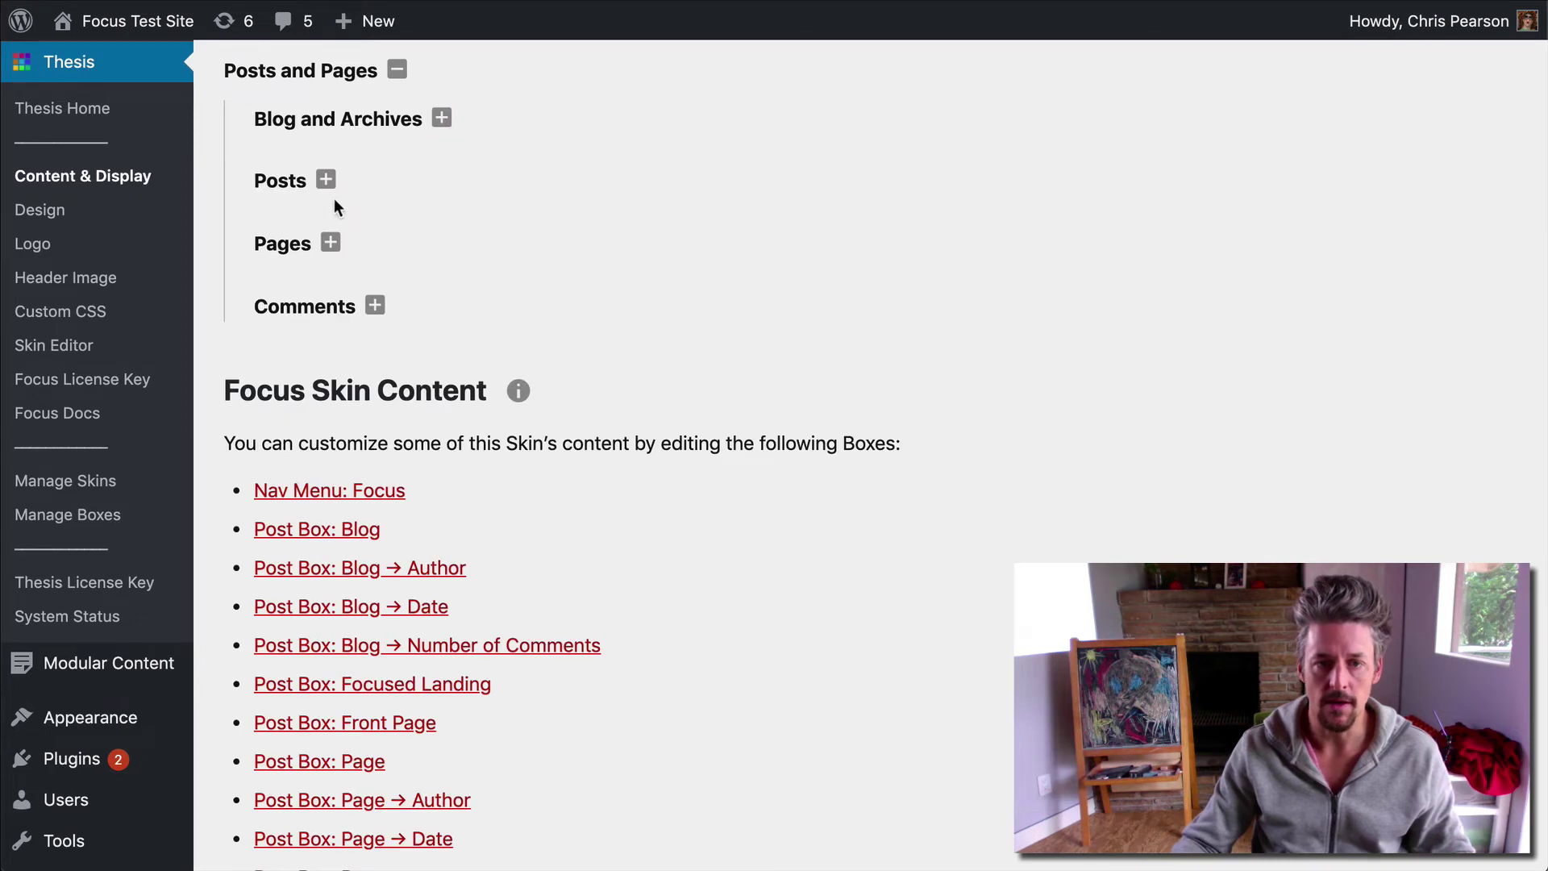
left_click(290, 181)
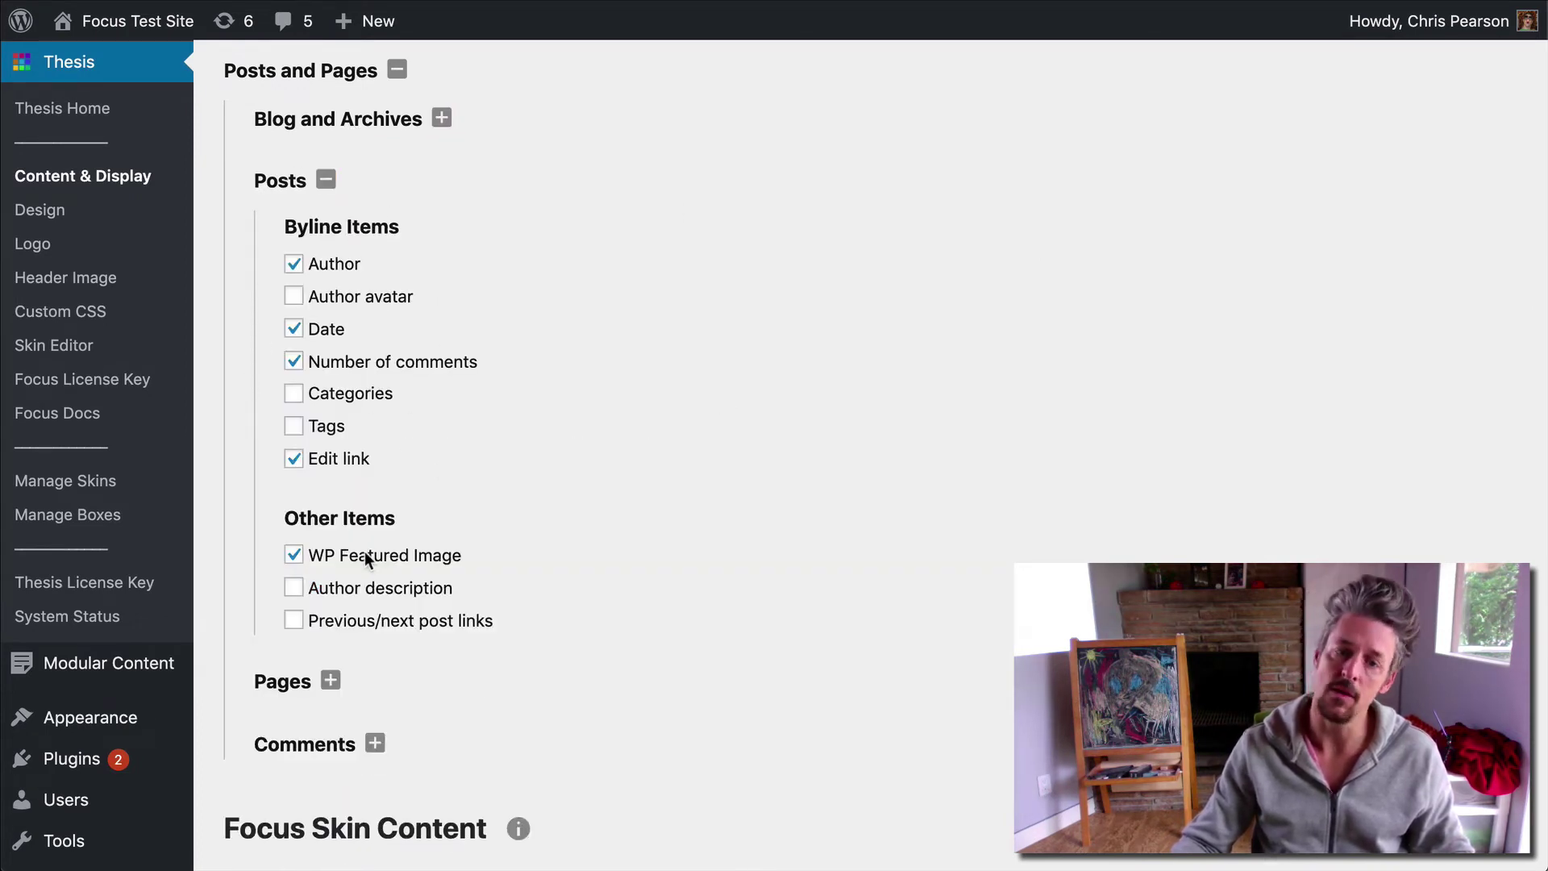
left_click(404, 591)
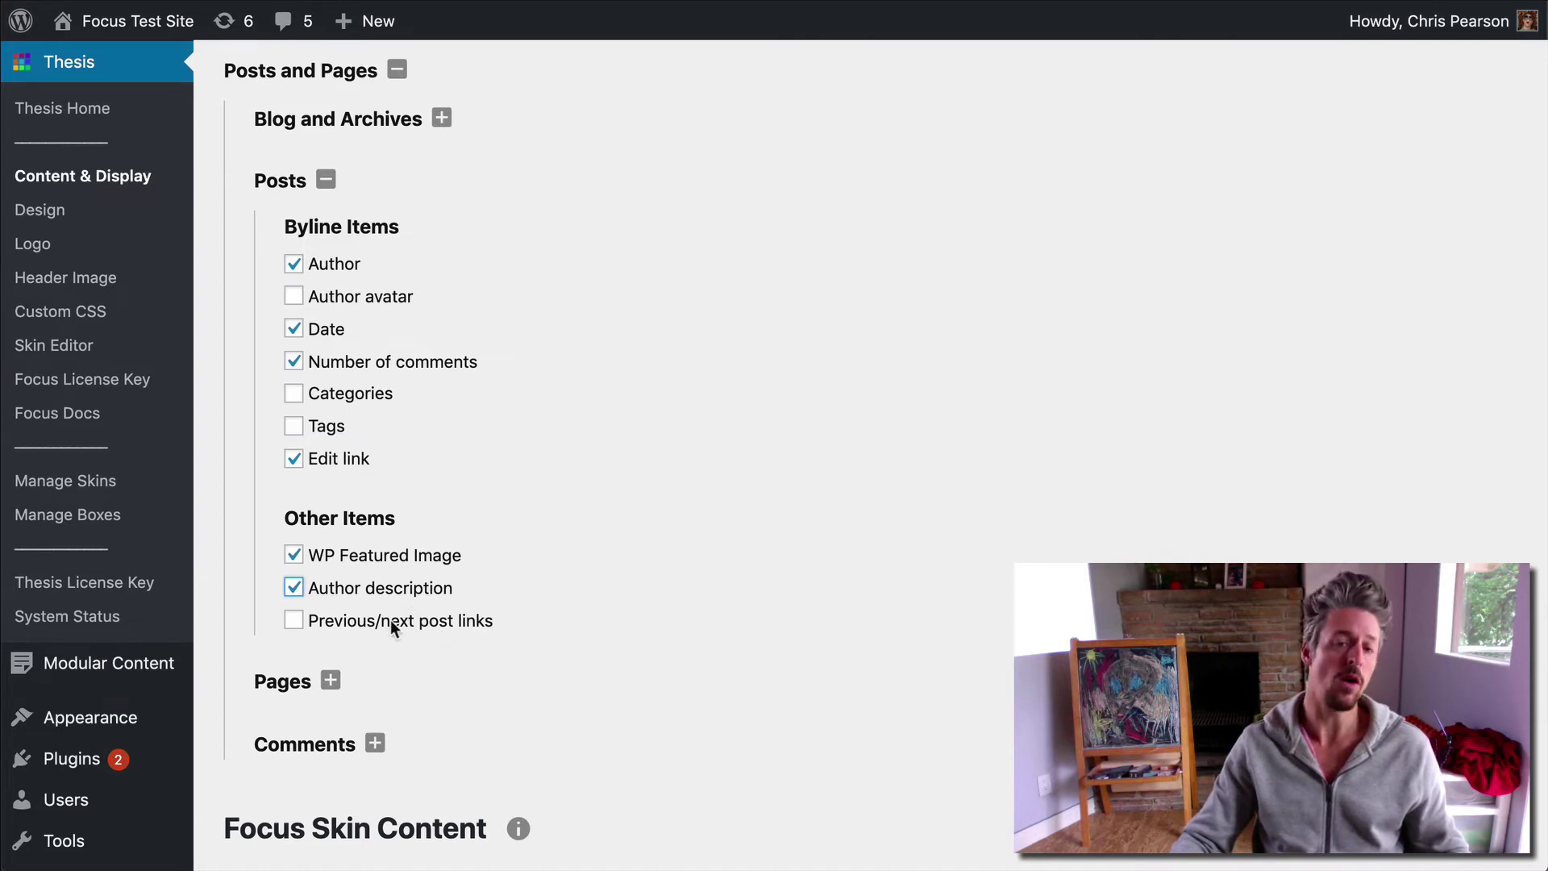
left_click(390, 619)
scroll(666, 574, "up", 5)
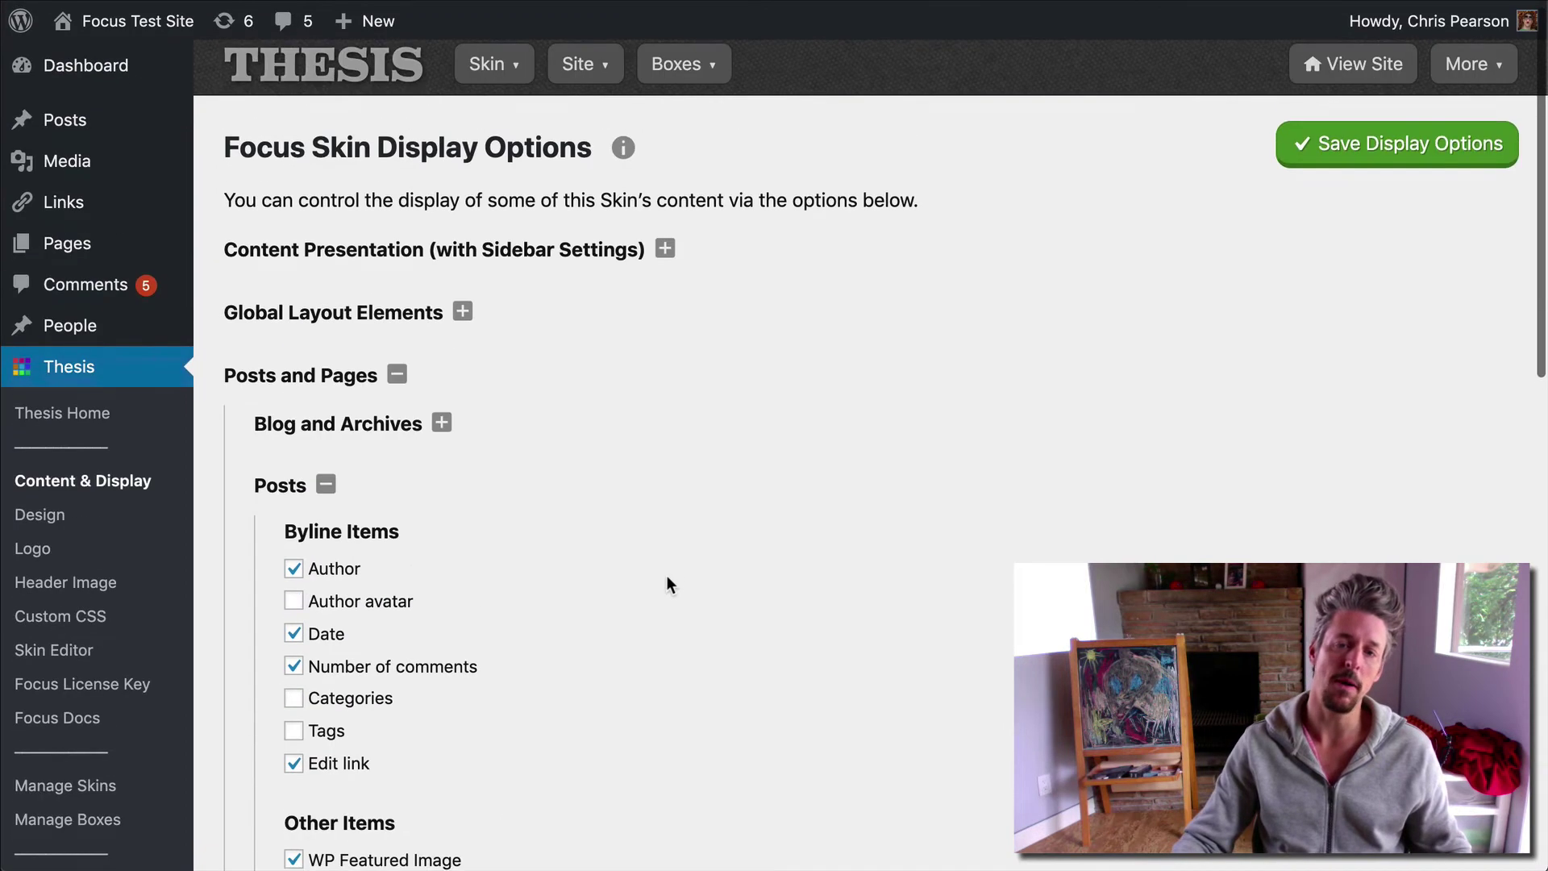
left_click(1362, 161)
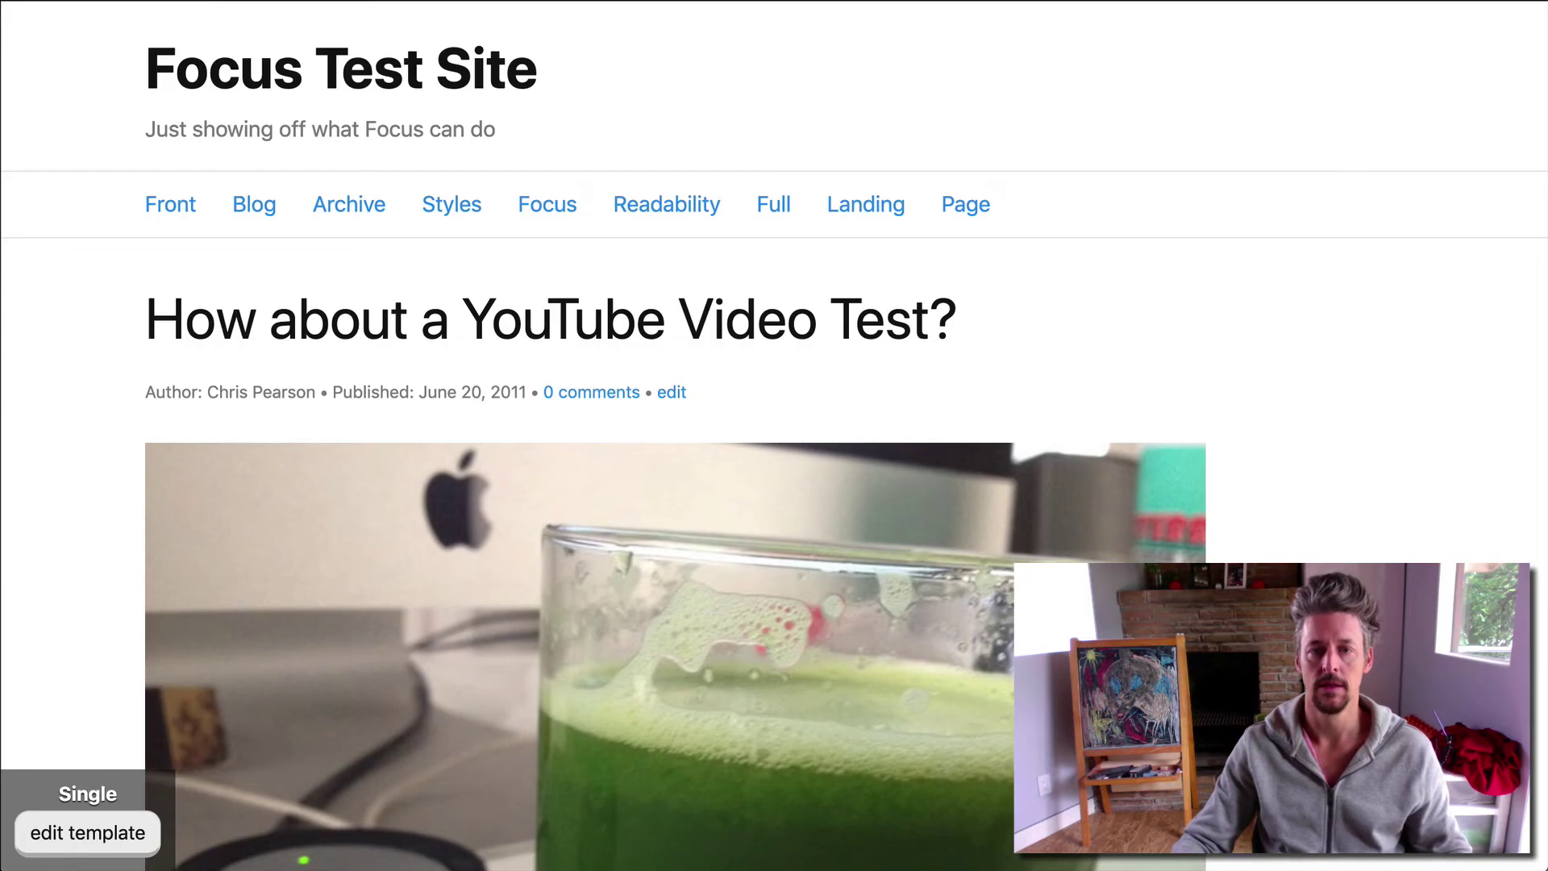
Step: Look through the YouTube video post, return to the live Blog and open the post about the excerpt in WP 2.7+
scroll(314, 604, "down", 20)
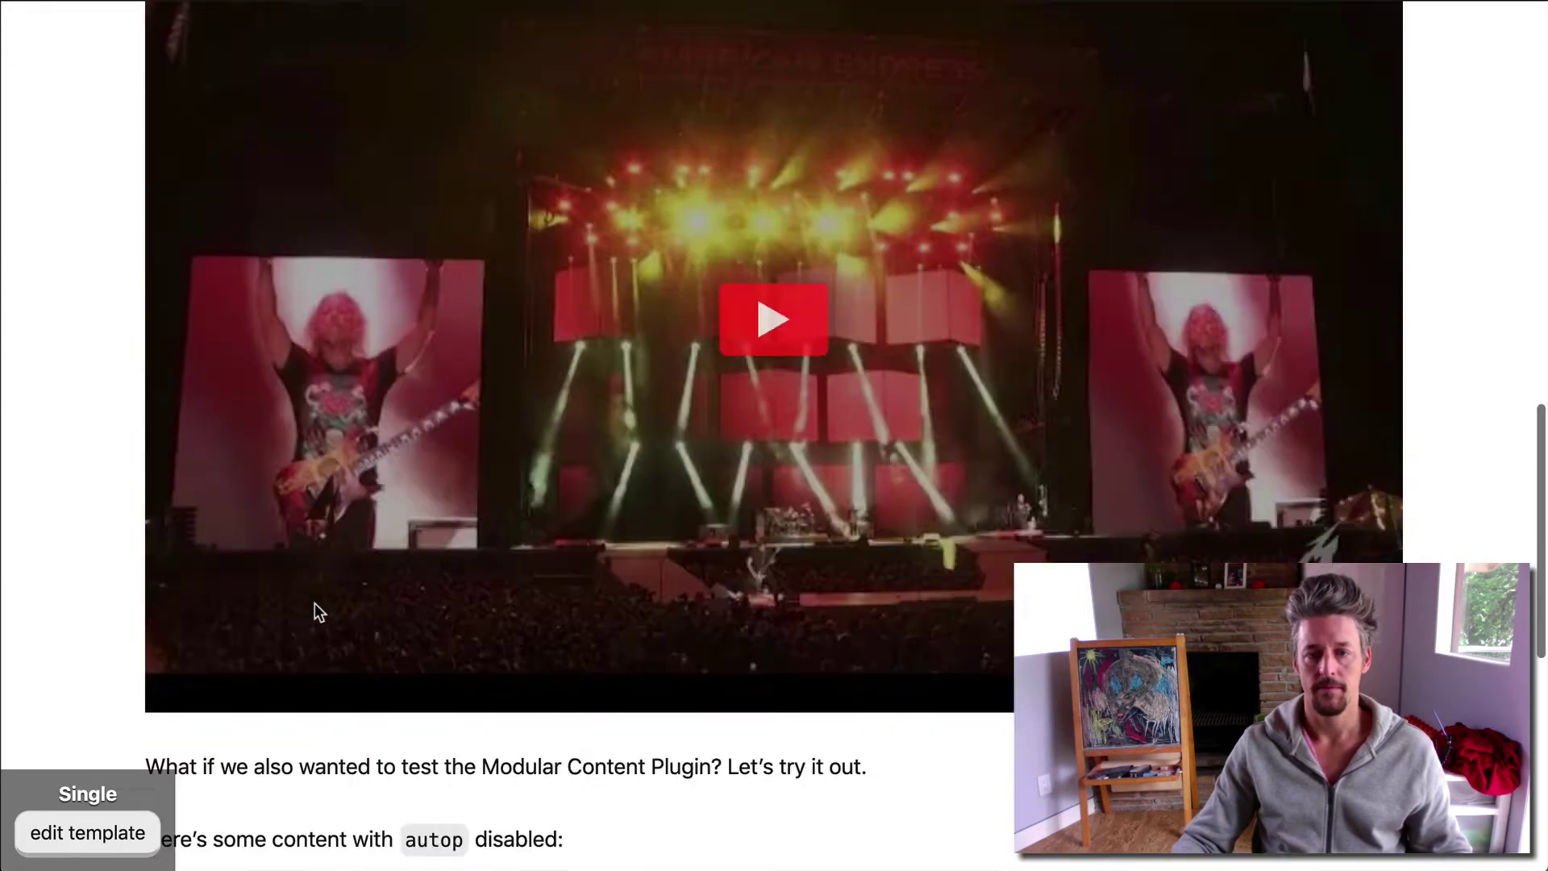
scroll(316, 600, "up", 20)
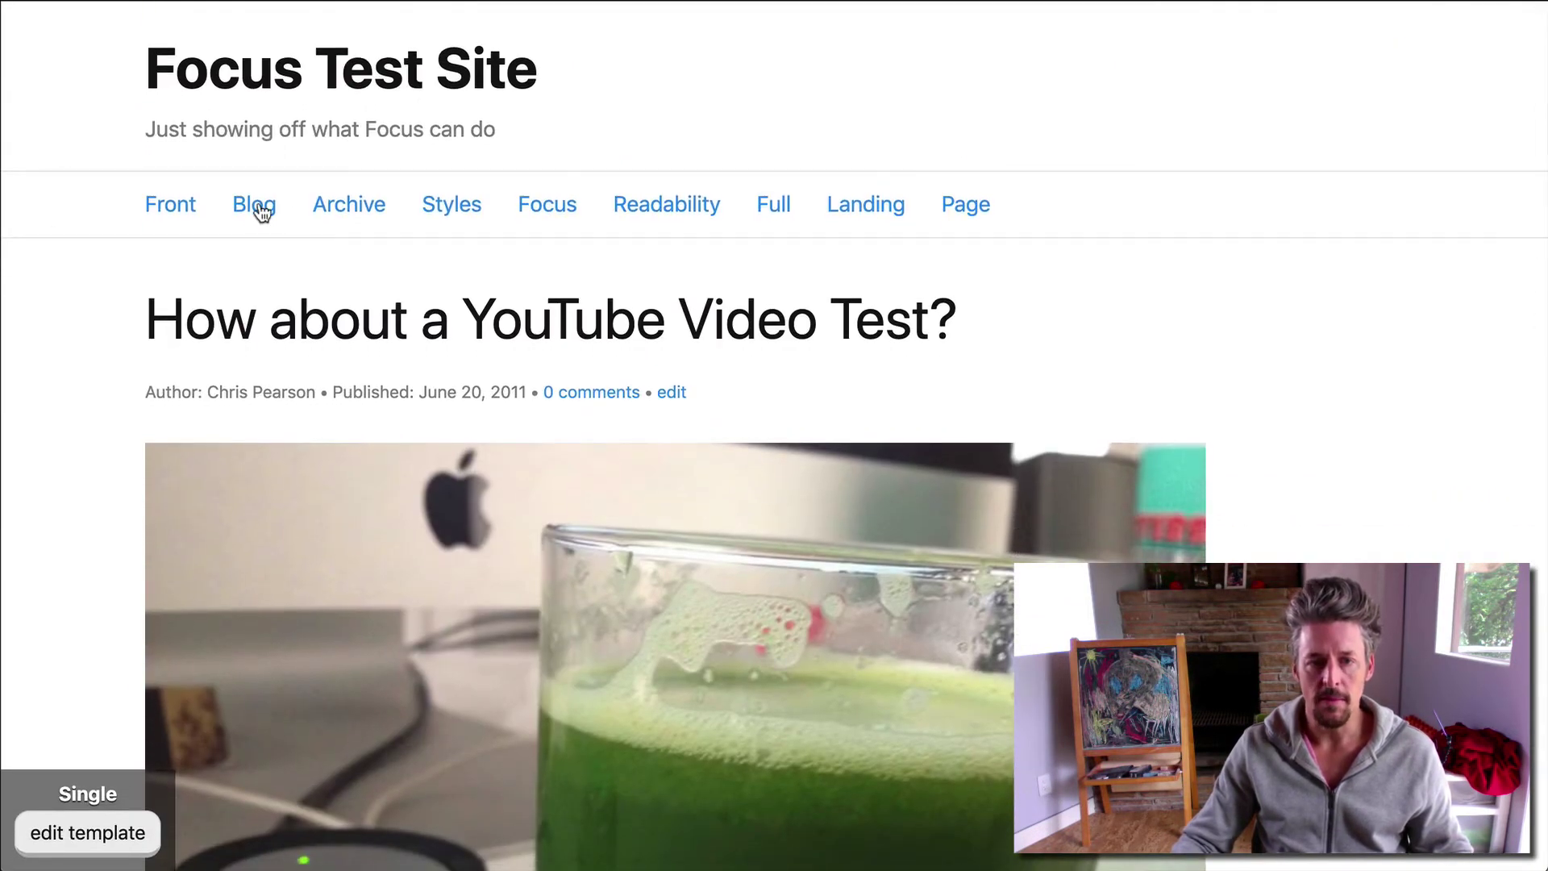
left_click(253, 208)
scroll(496, 520, "down", 3)
scroll(496, 520, "down", 8)
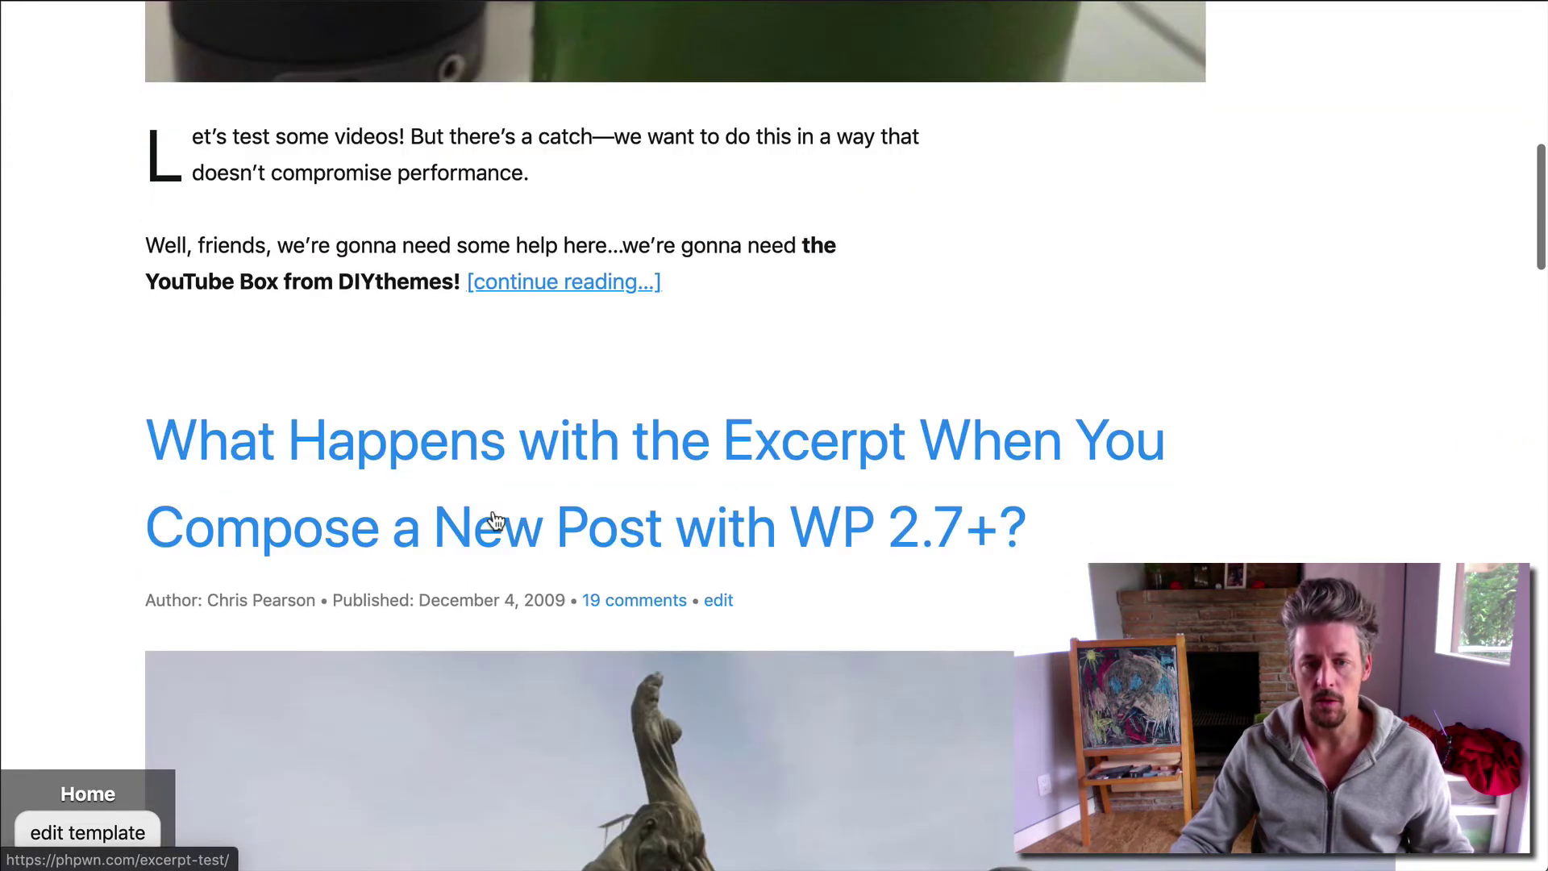
left_click(439, 453)
scroll(525, 645, "down", 5)
scroll(538, 683, "down", 15)
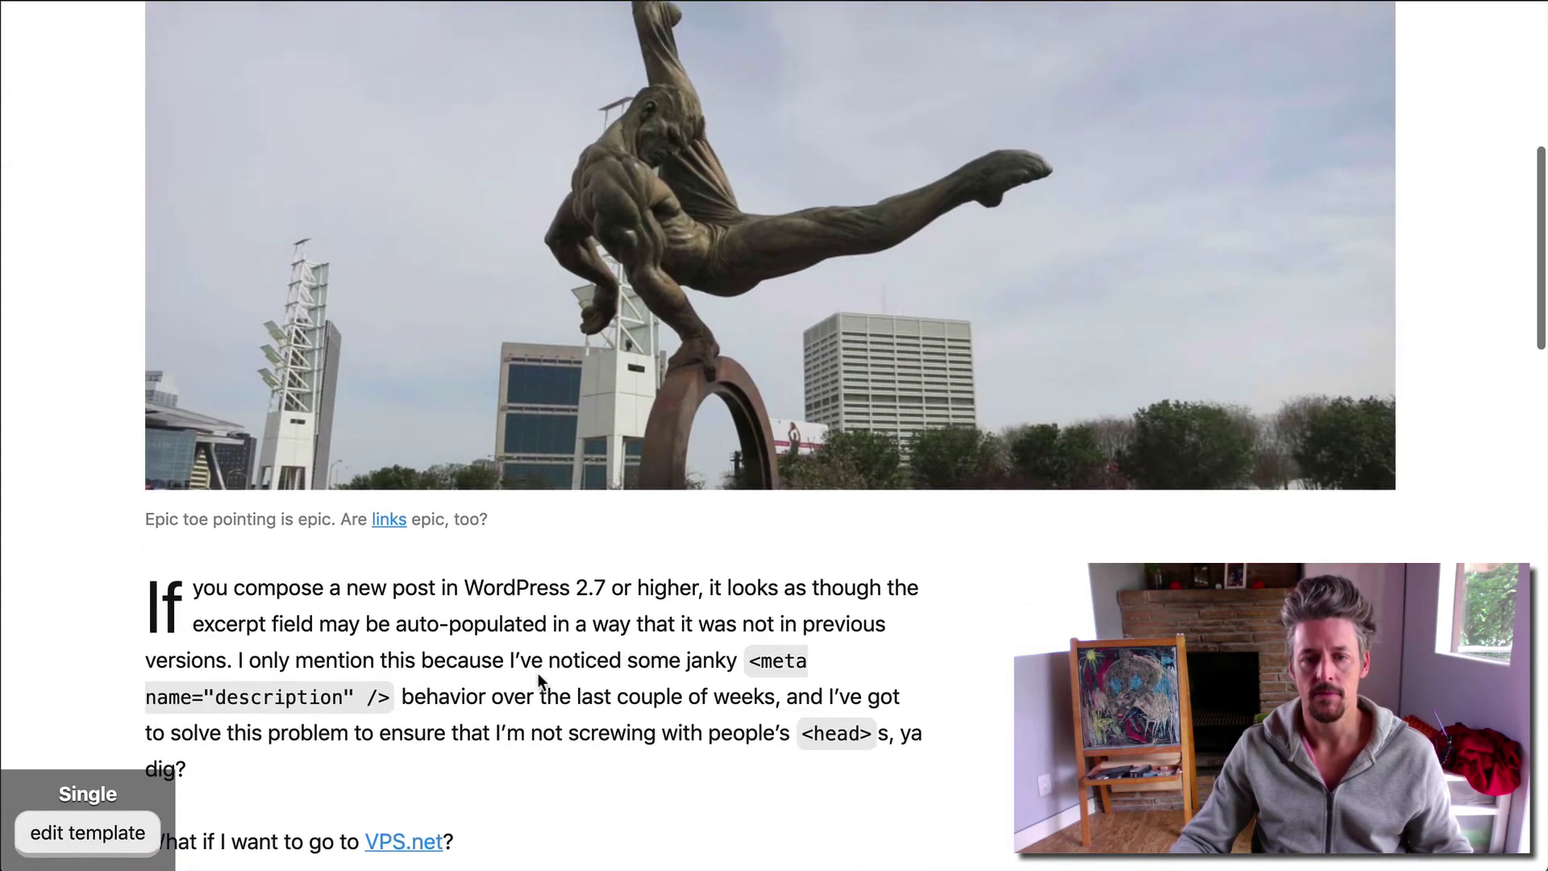
Step: Examine the "About the author" box with its avatar and bio text below the post content
scroll(539, 682, "up", 10)
scroll(539, 683, "up", 1)
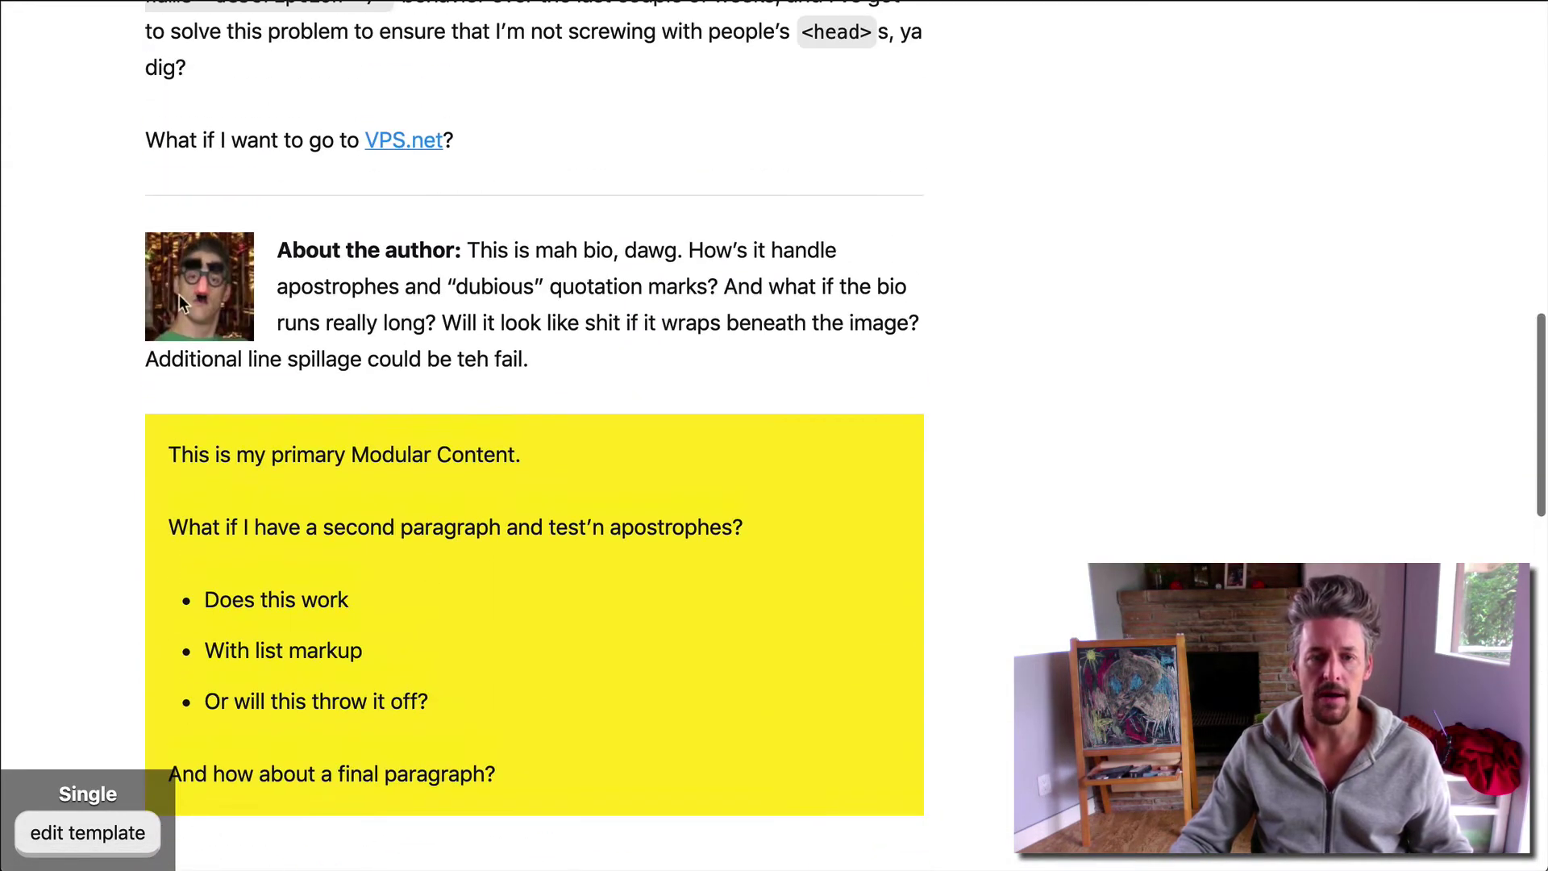
left_click_drag(274, 246, 888, 374)
left_click(308, 224)
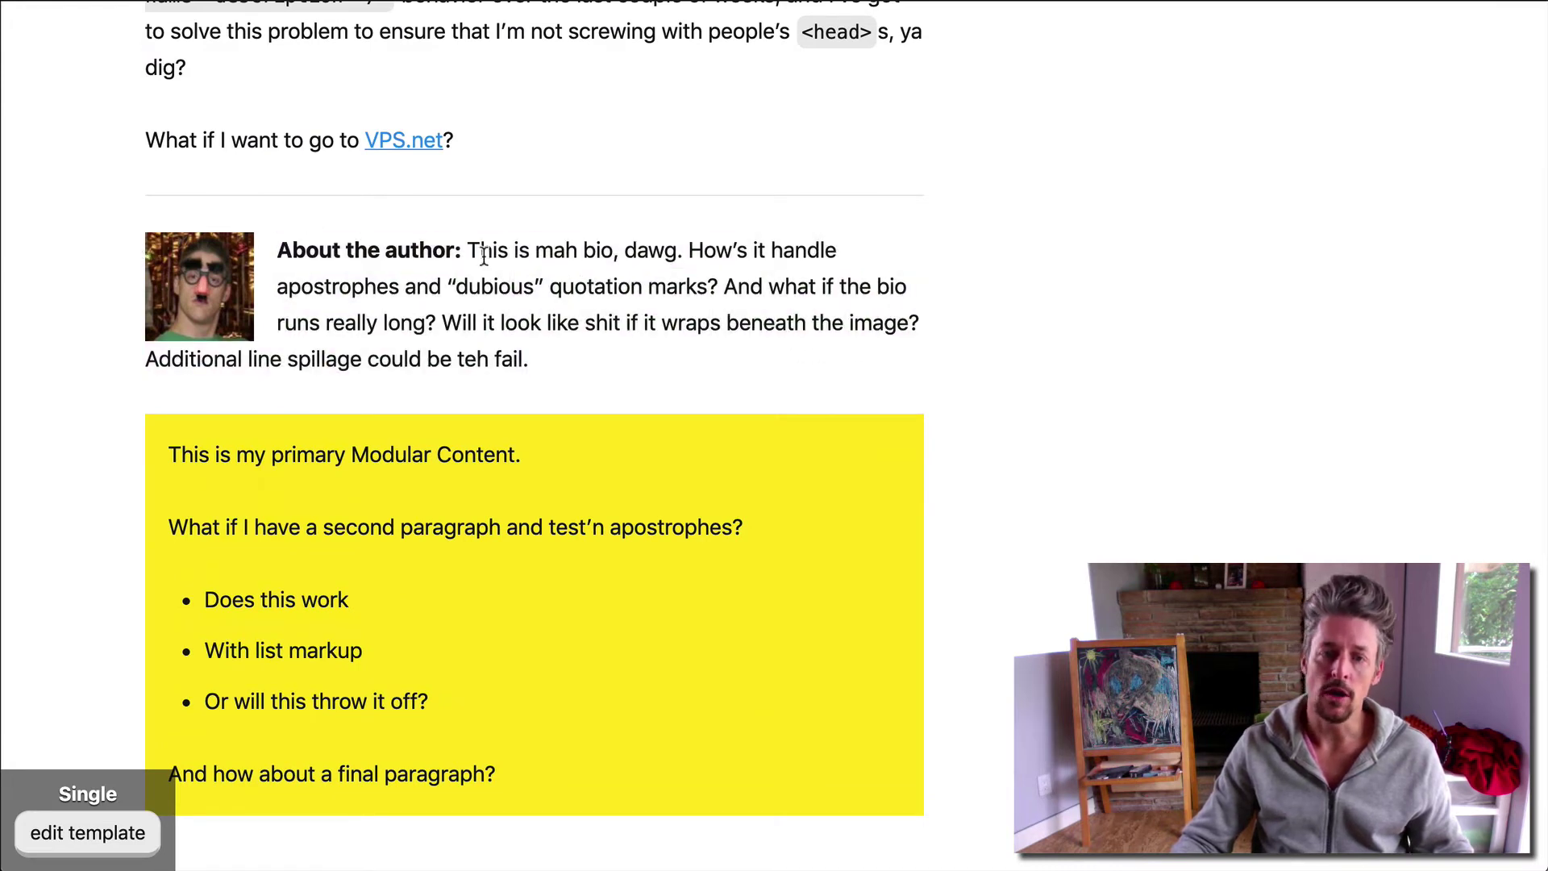
left_click_drag(468, 246, 559, 380)
left_click(564, 387)
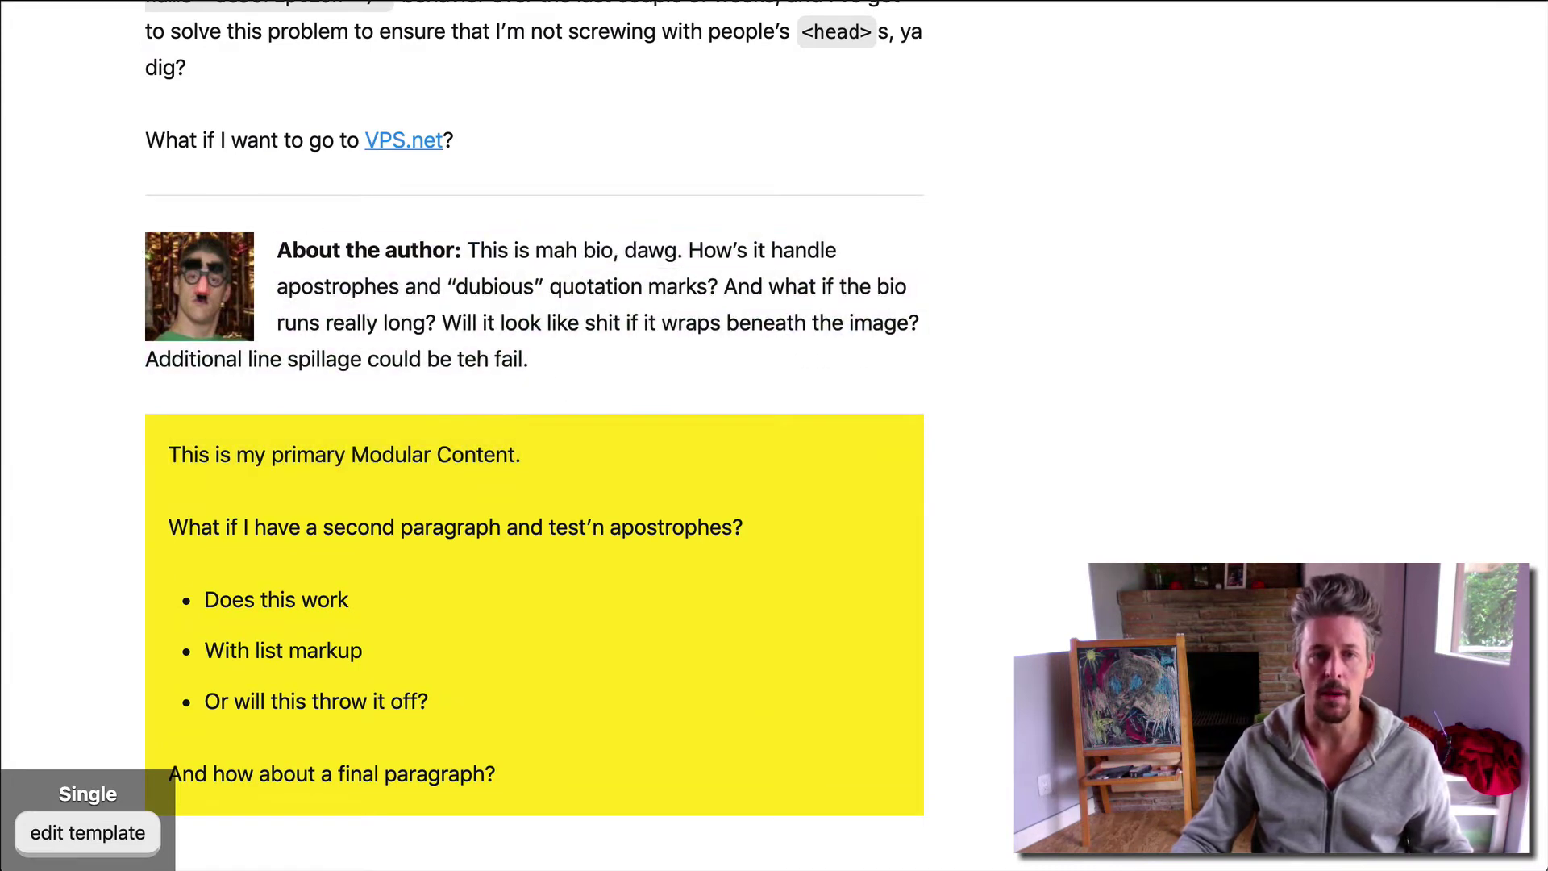
Step: Open Your Profile from the WordPress admin in a new tab and examine the Biographical Info text and Profile Picture
key("ctrl+shift+Tab")
scroll(104, 816, "down", 8)
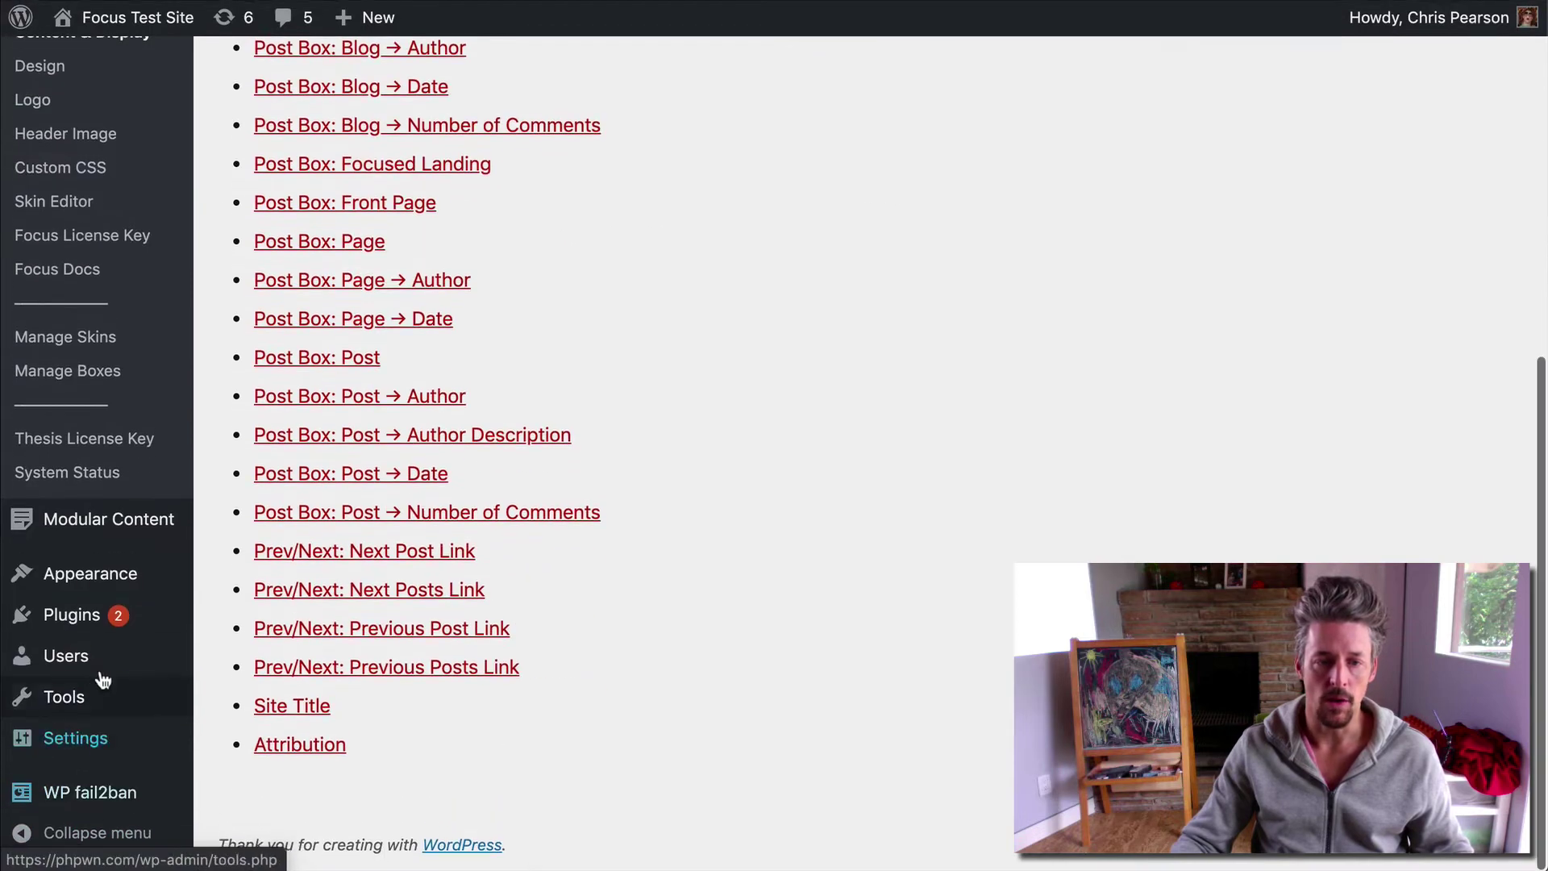
mouse_move(89, 665)
right_click(259, 732)
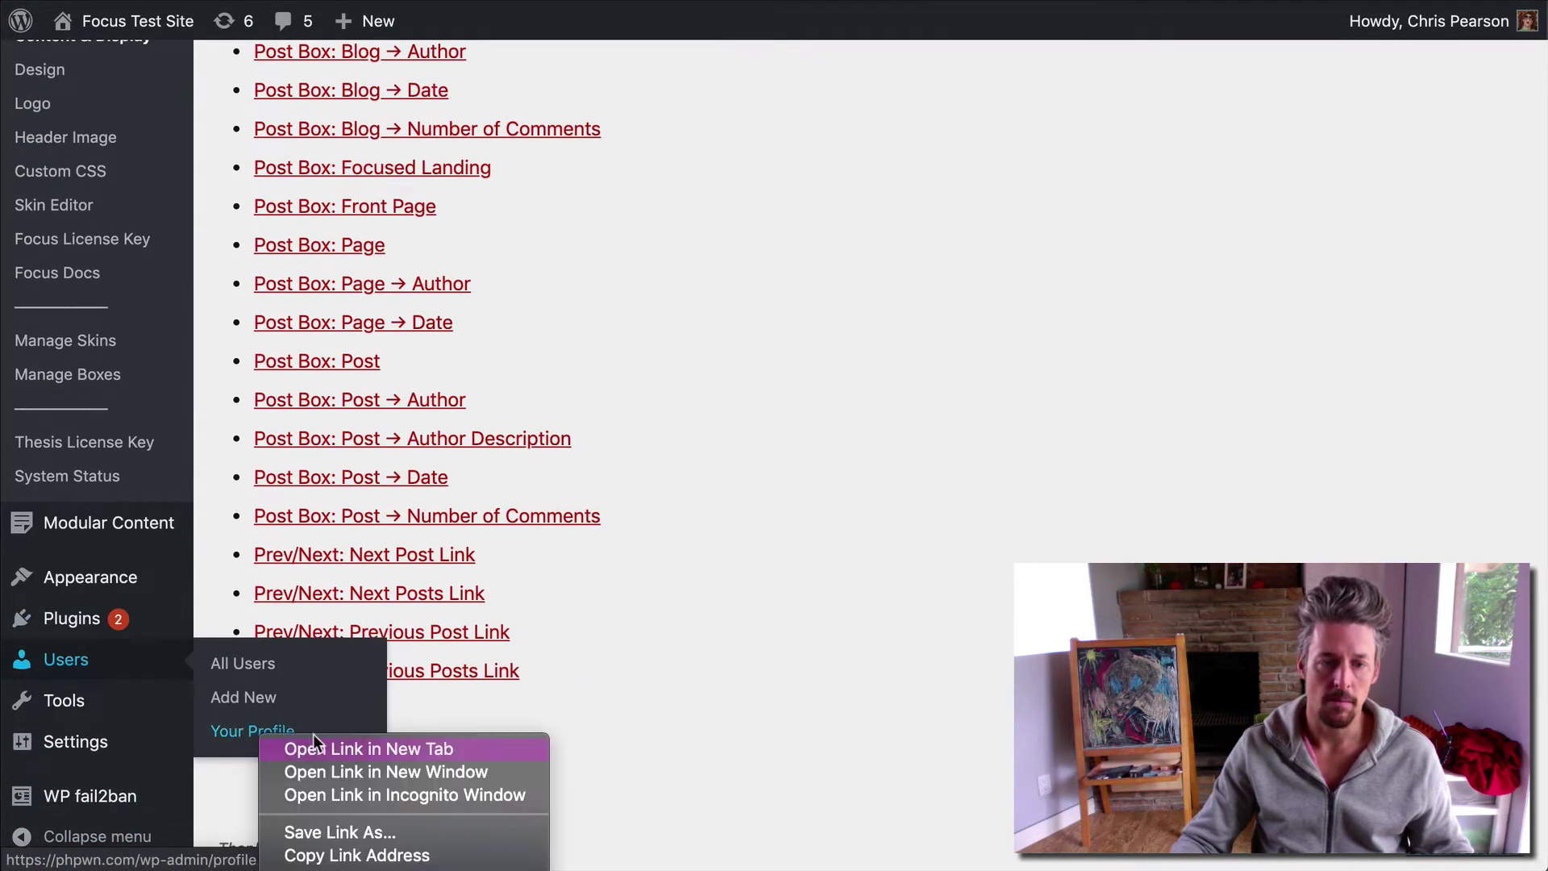
left_click(339, 748)
key("ctrl+Tab")
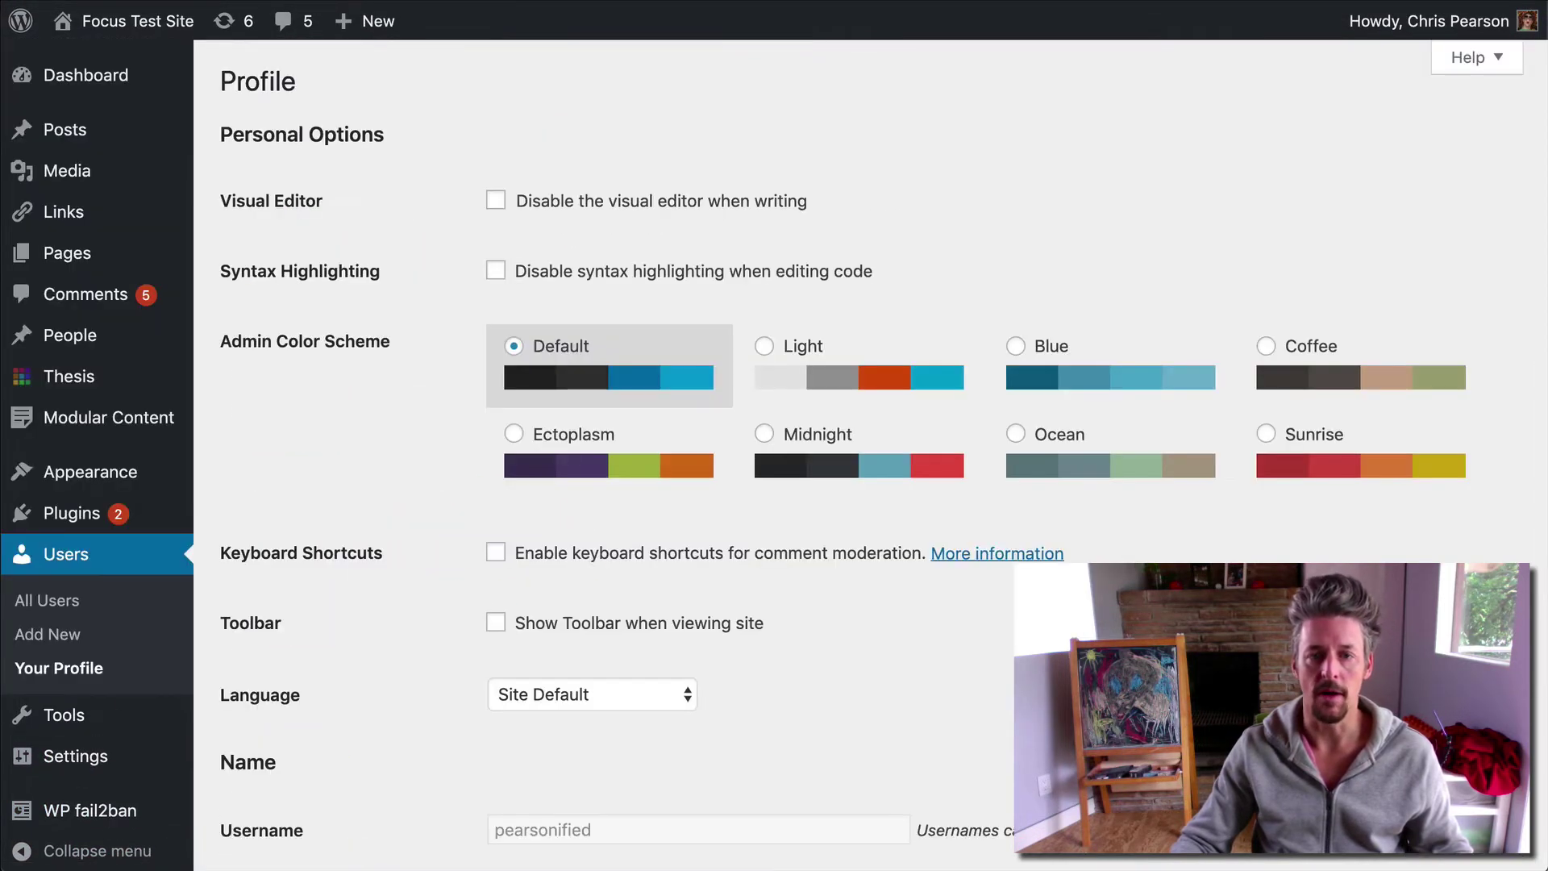
scroll(650, 668, "down", 15)
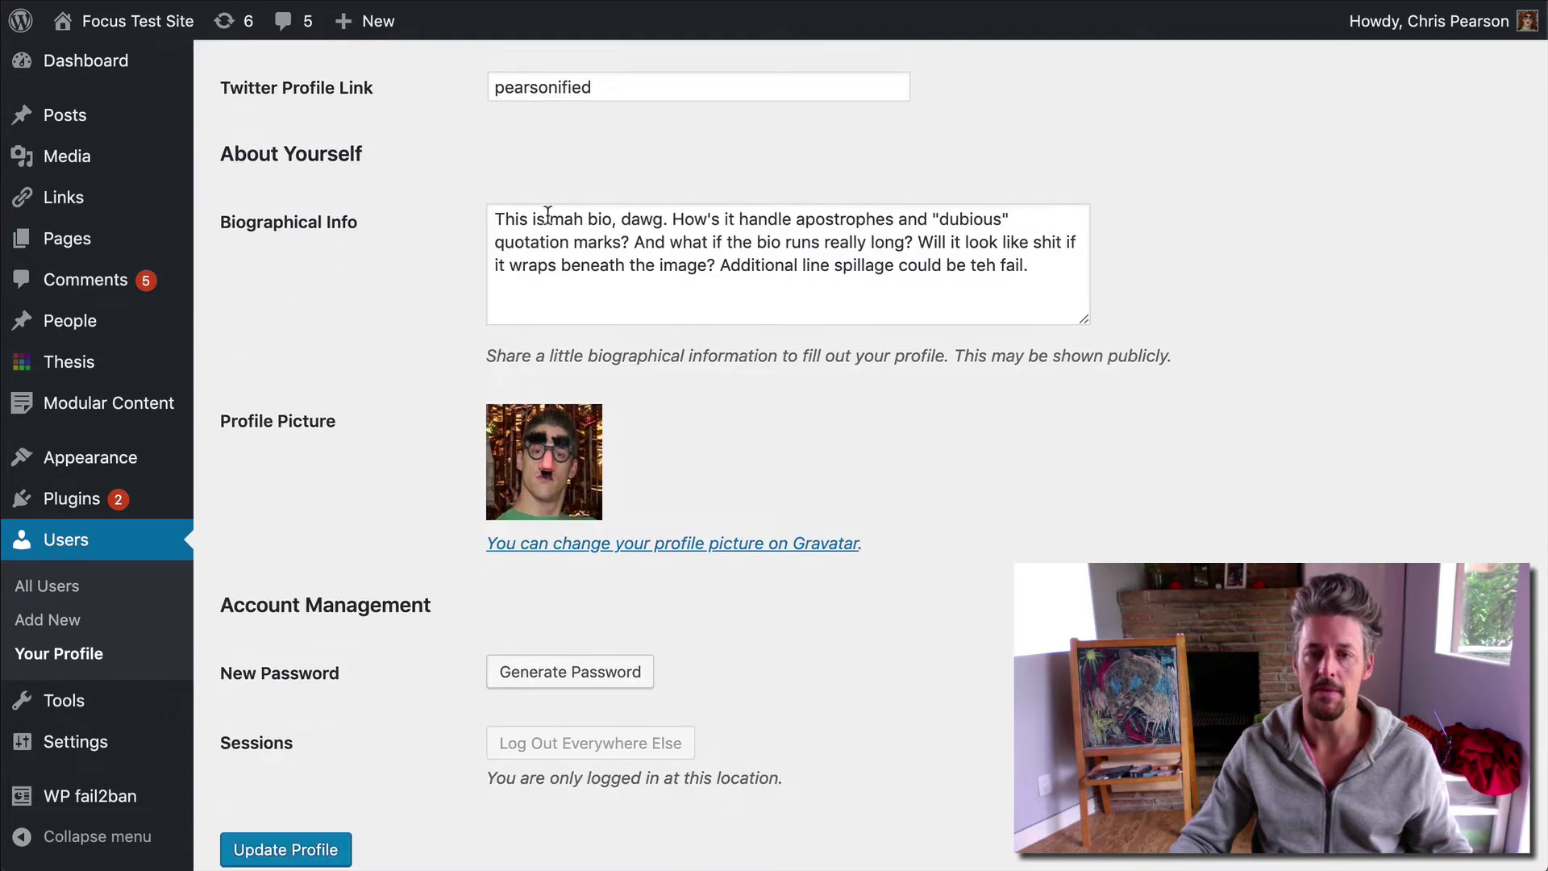
left_click_drag(532, 218, 500, 211)
left_click(535, 207)
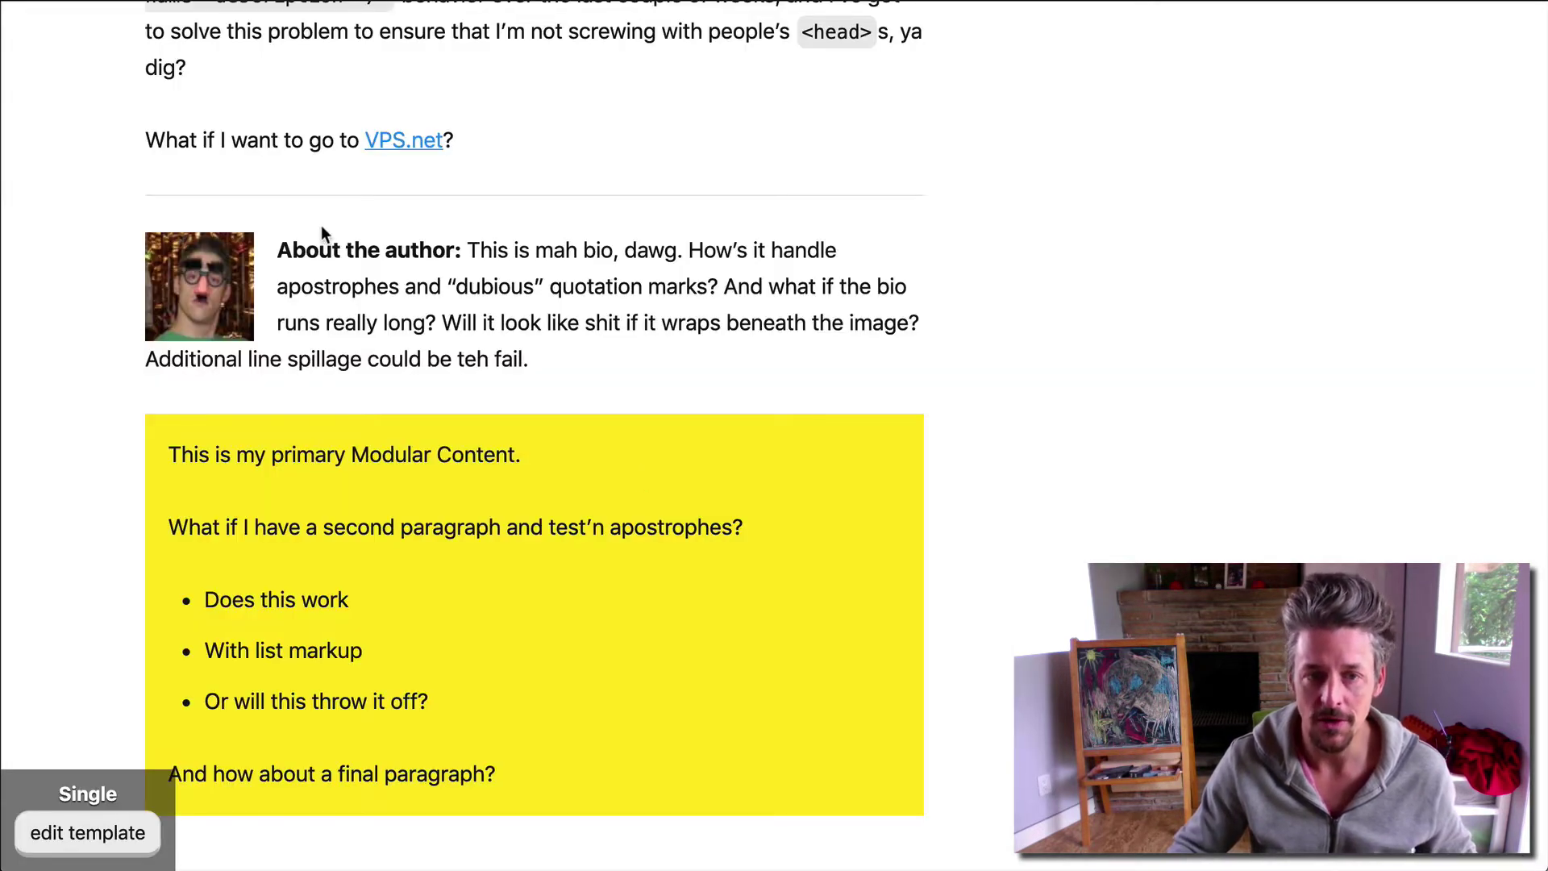
Step: Review the author box on the live post, the comments below it and the next/previous post links at the end
left_click_drag(279, 246, 555, 374)
left_click(553, 369)
scroll(457, 371, "down", 3)
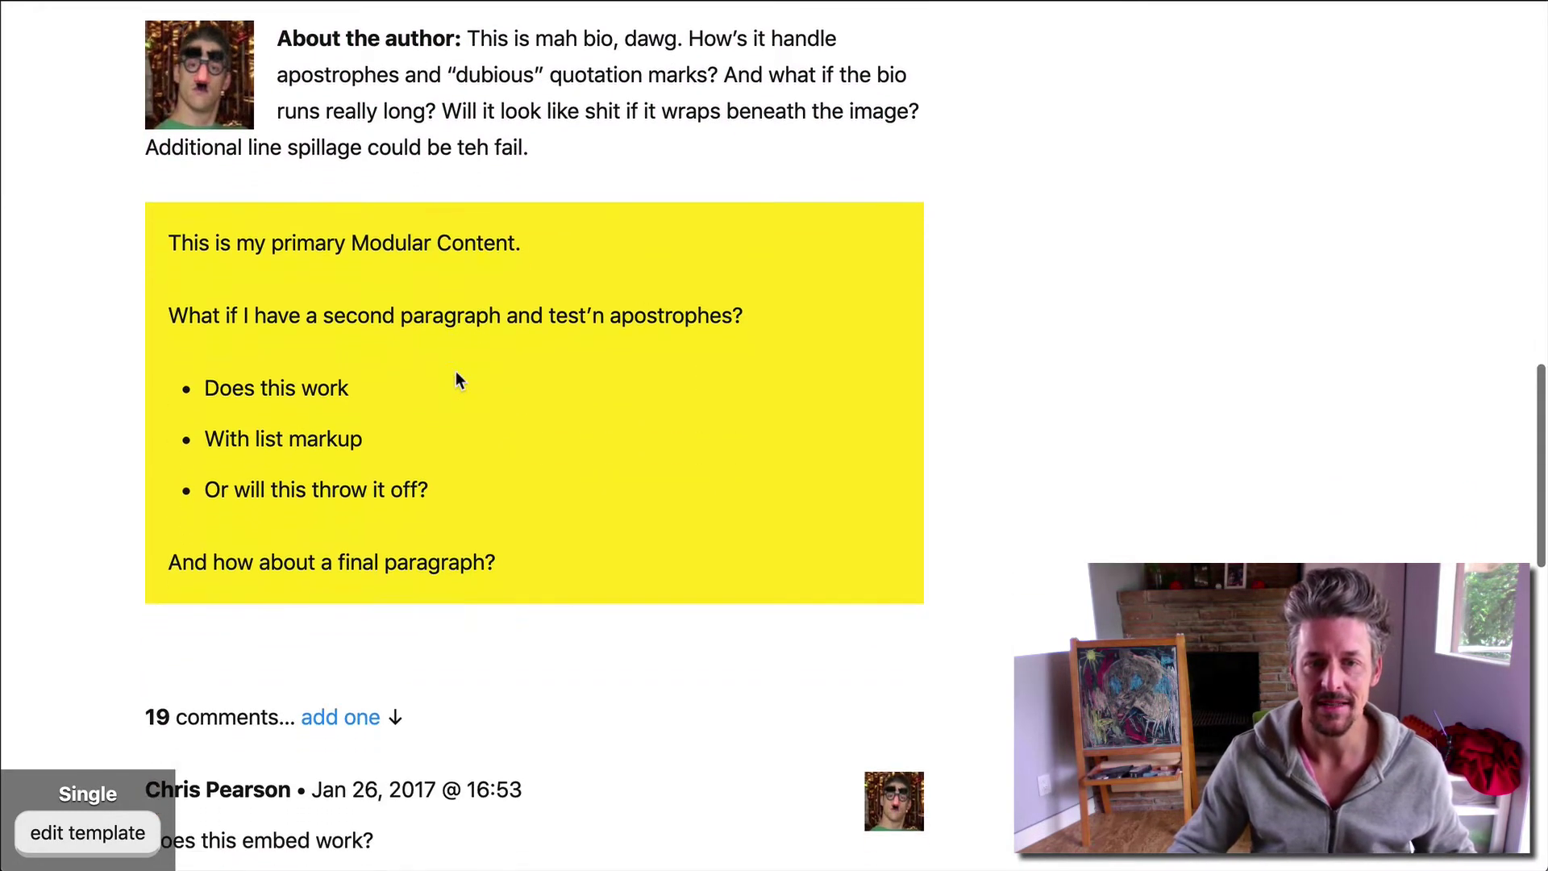
scroll(511, 270, "down", 7)
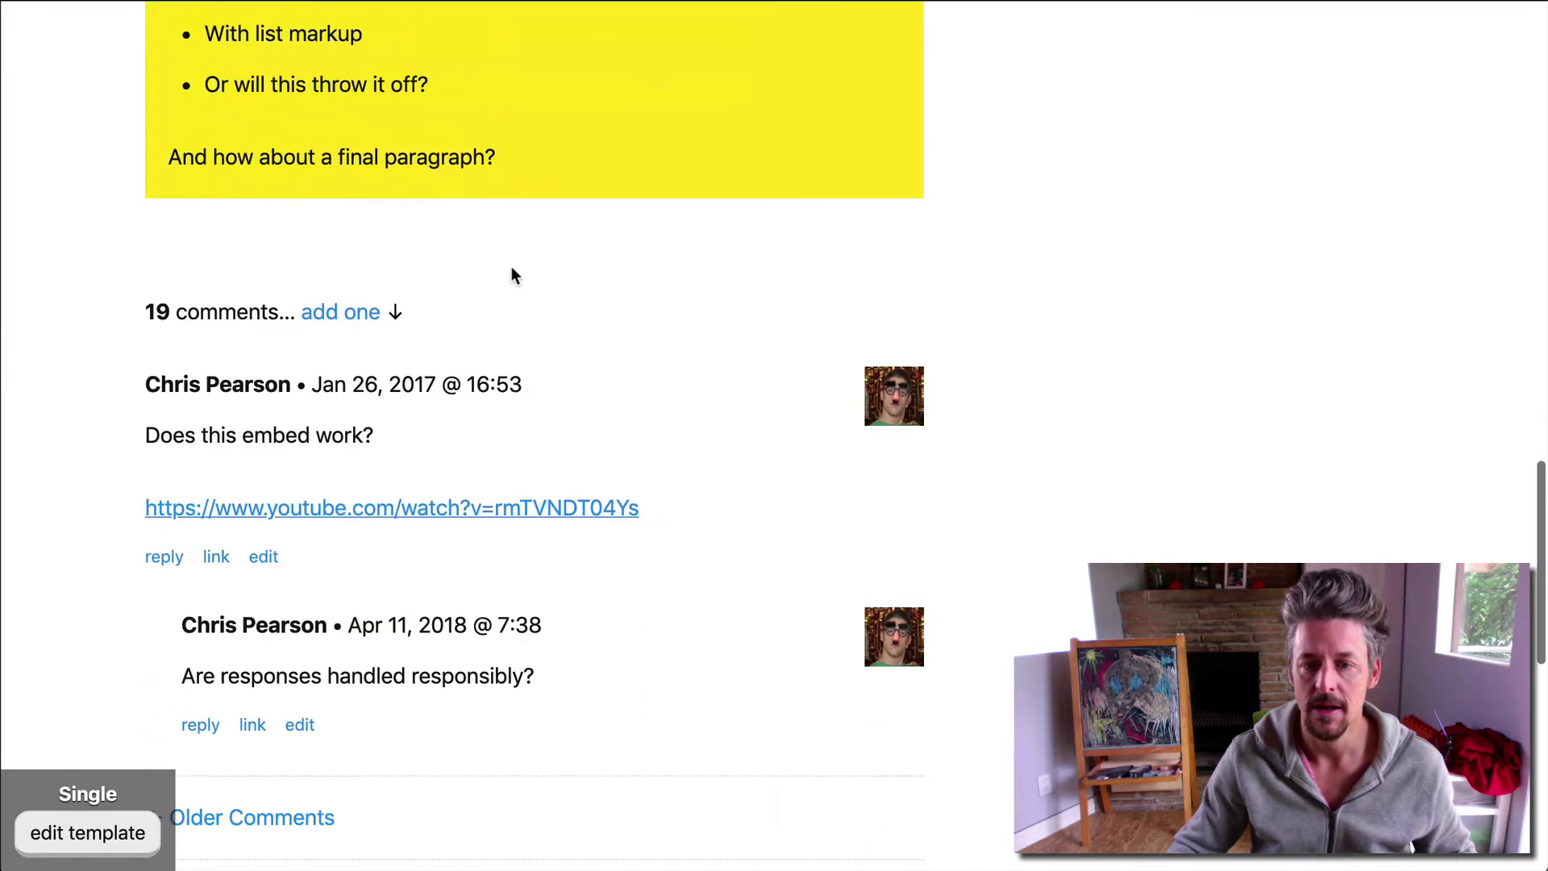
scroll(512, 270, "down", 9)
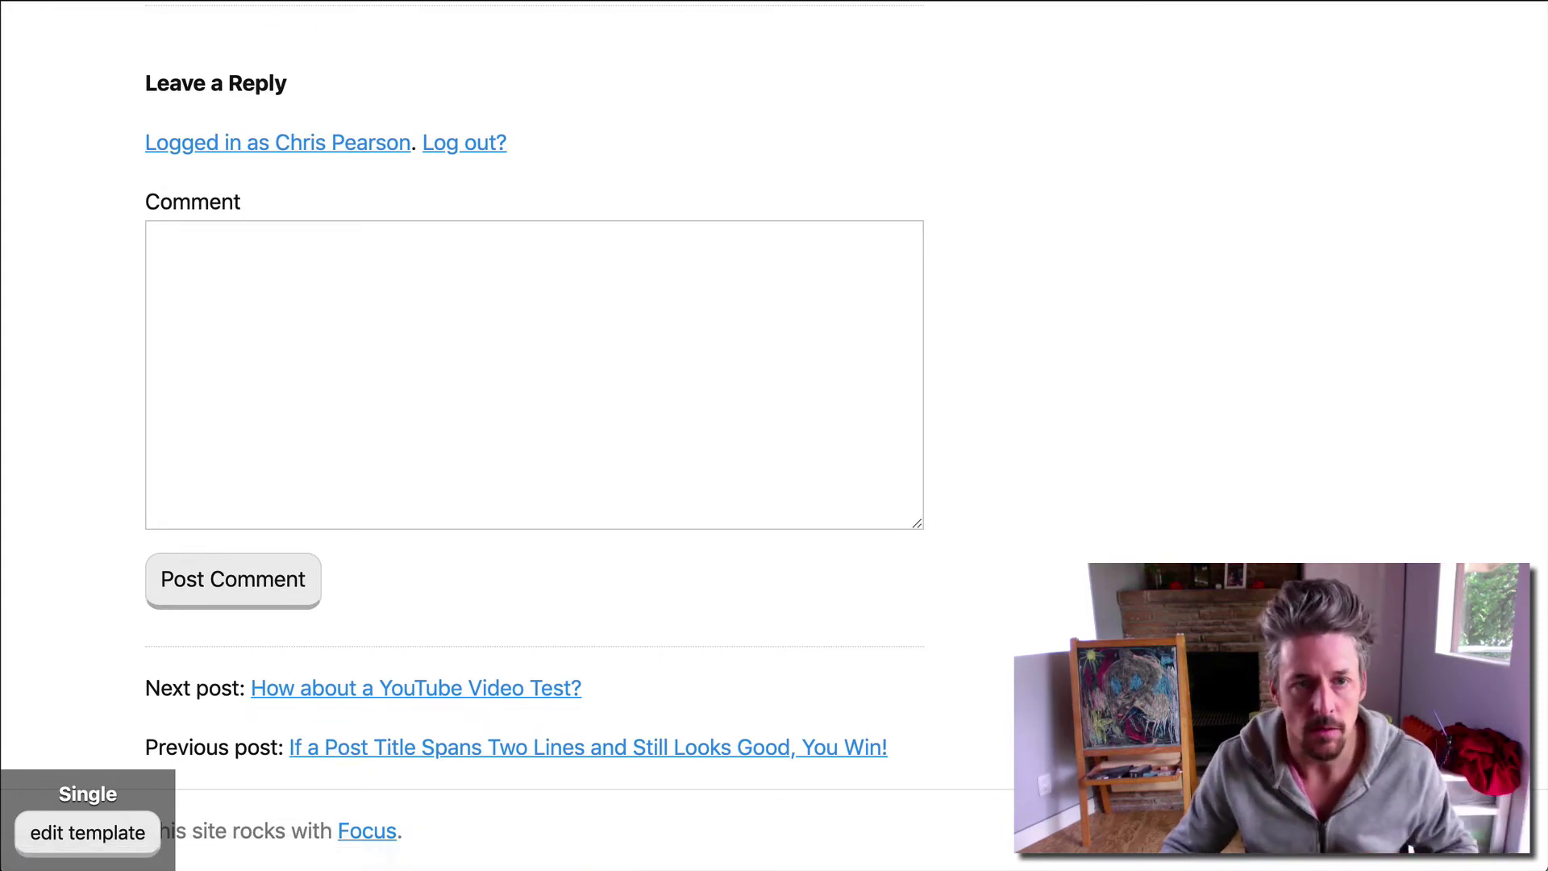
Step: Disable Author description and Previous/next post links in the Posts display options and save the display options
key("ctrl+Tab")
scroll(778, 367, "up", 10)
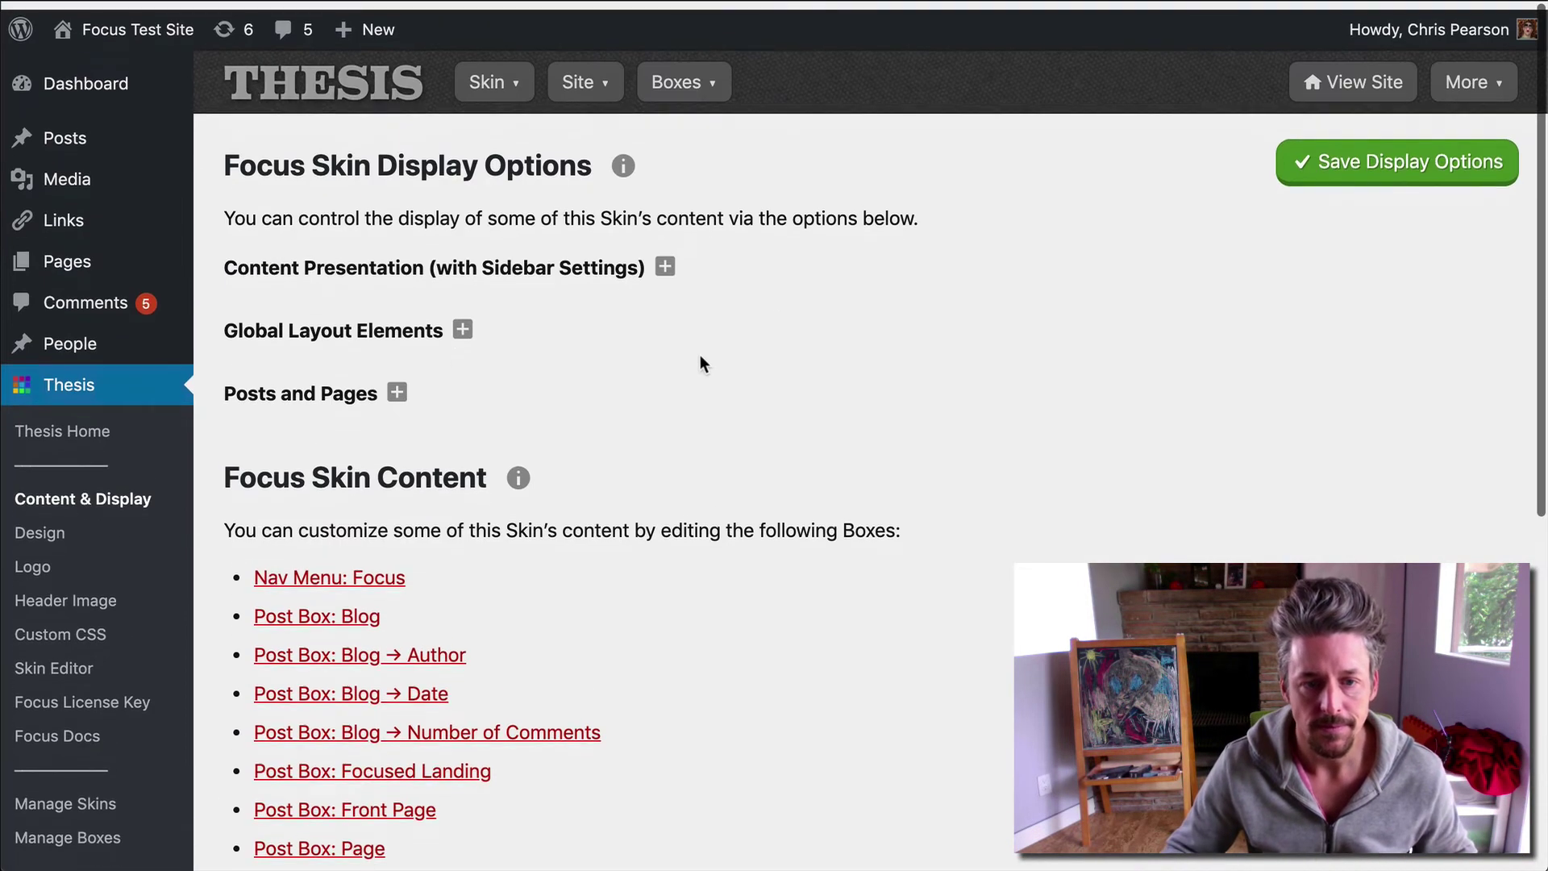
left_click(305, 380)
left_click(284, 498)
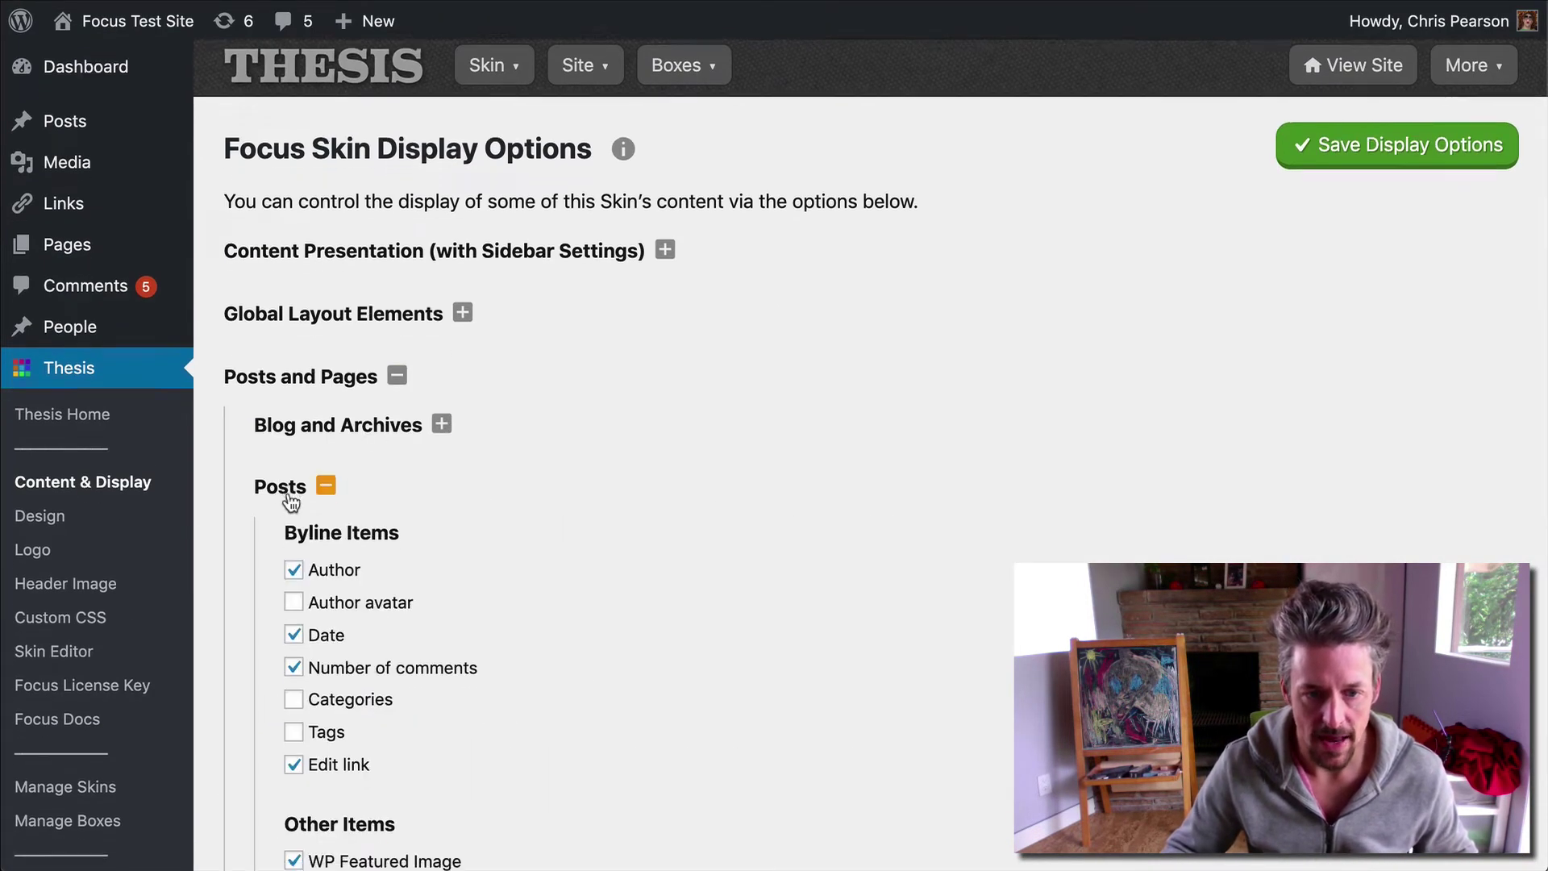
scroll(321, 645, "down", 3)
scroll(321, 645, "down", 1)
left_click(351, 637)
left_click(362, 670)
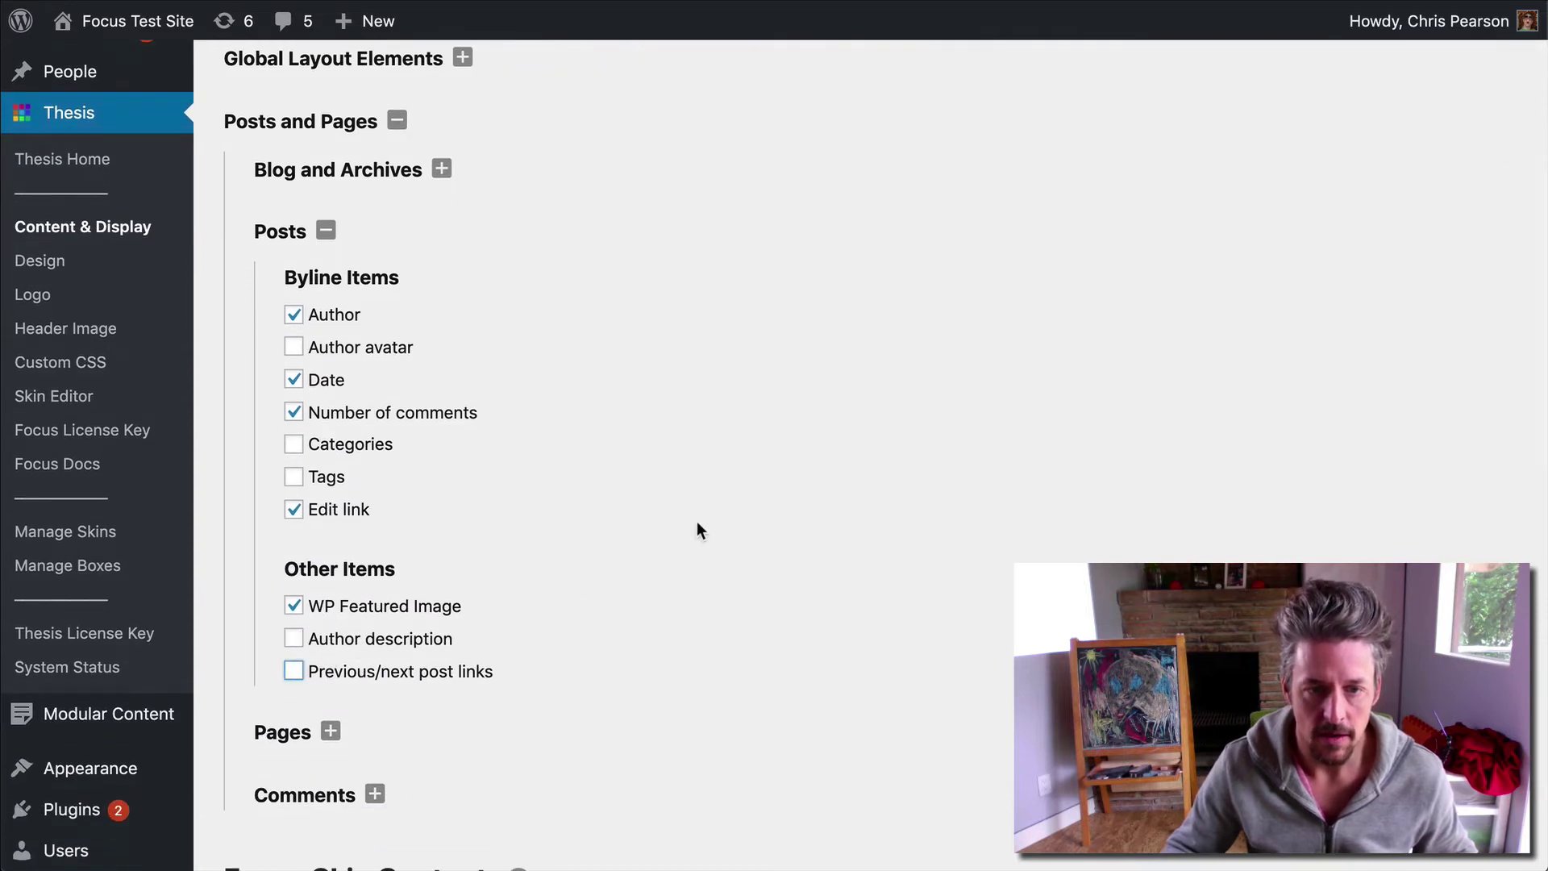
scroll(1099, 390, "up", 4)
left_click(1376, 152)
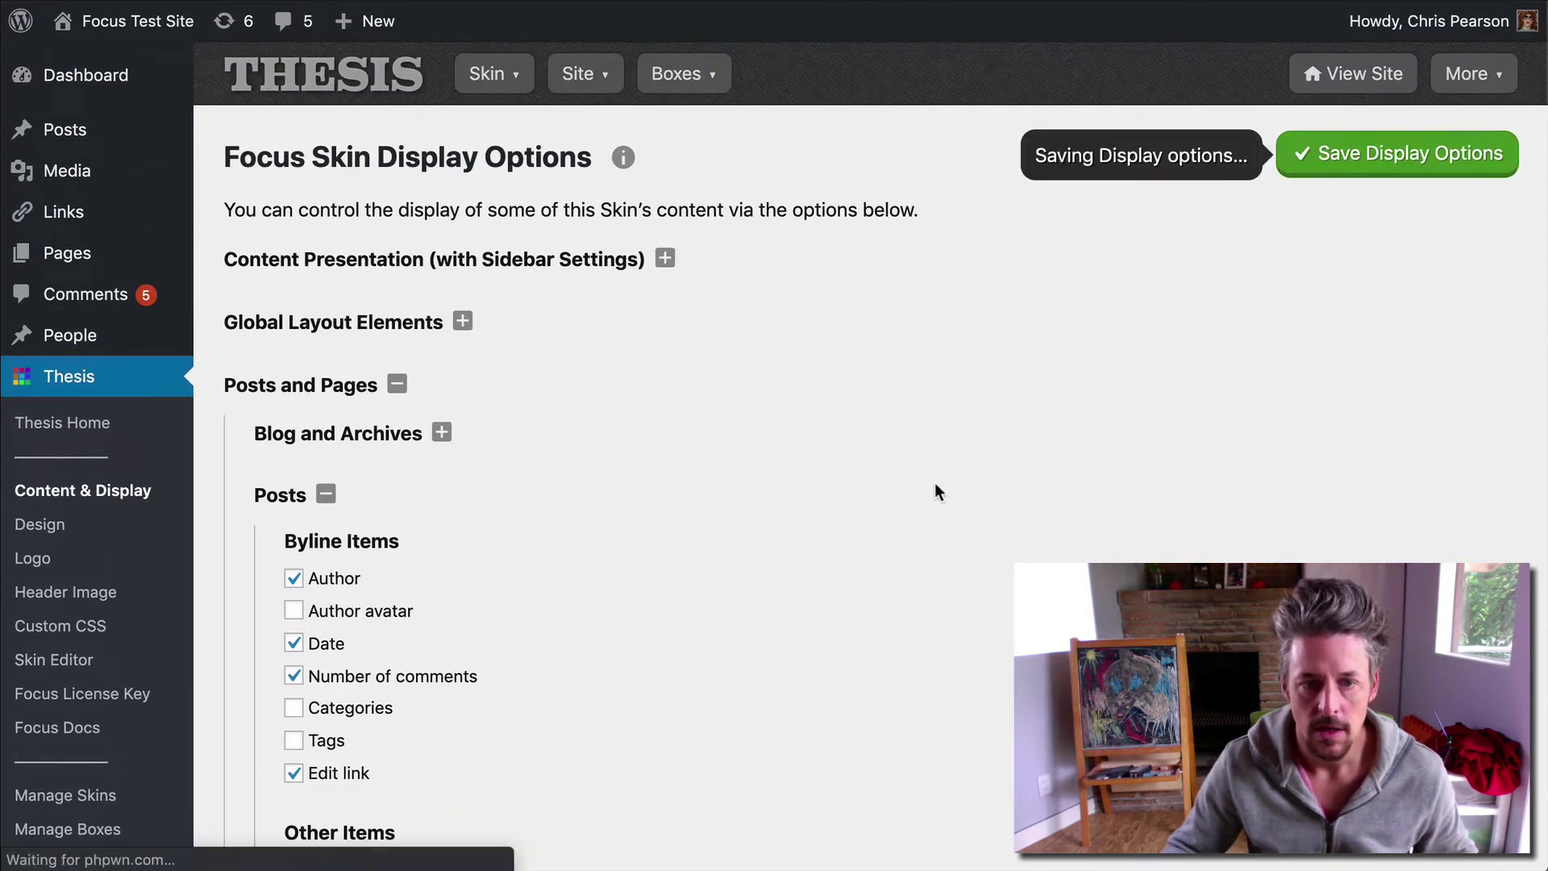
Step: Collapse the Posts options and expand the Pages options under Posts and Pages
left_click(301, 385)
left_click(295, 386)
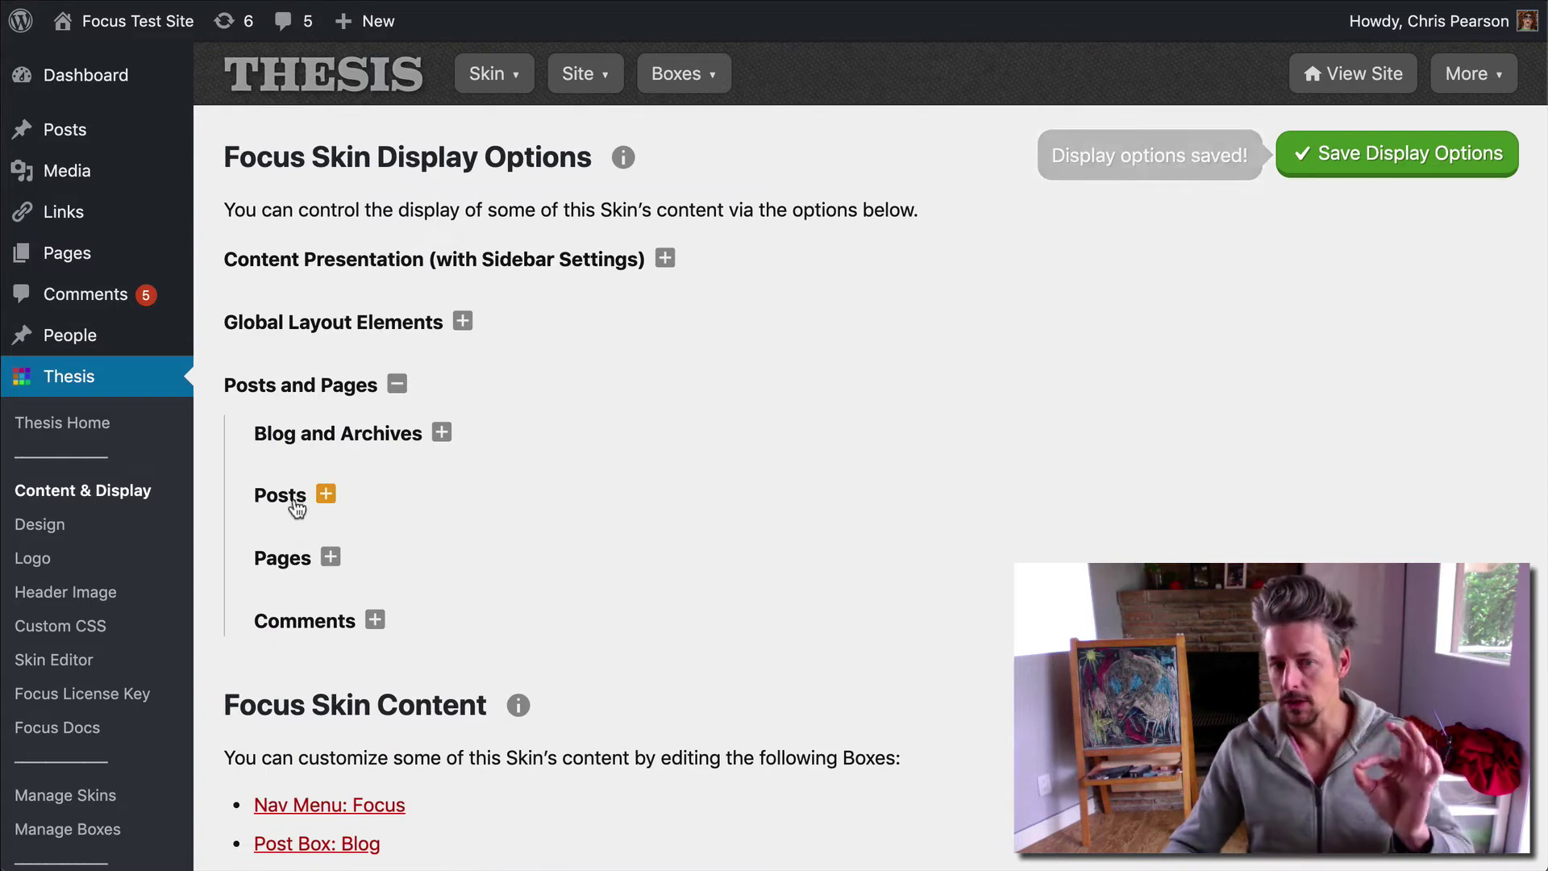
left_click(284, 567)
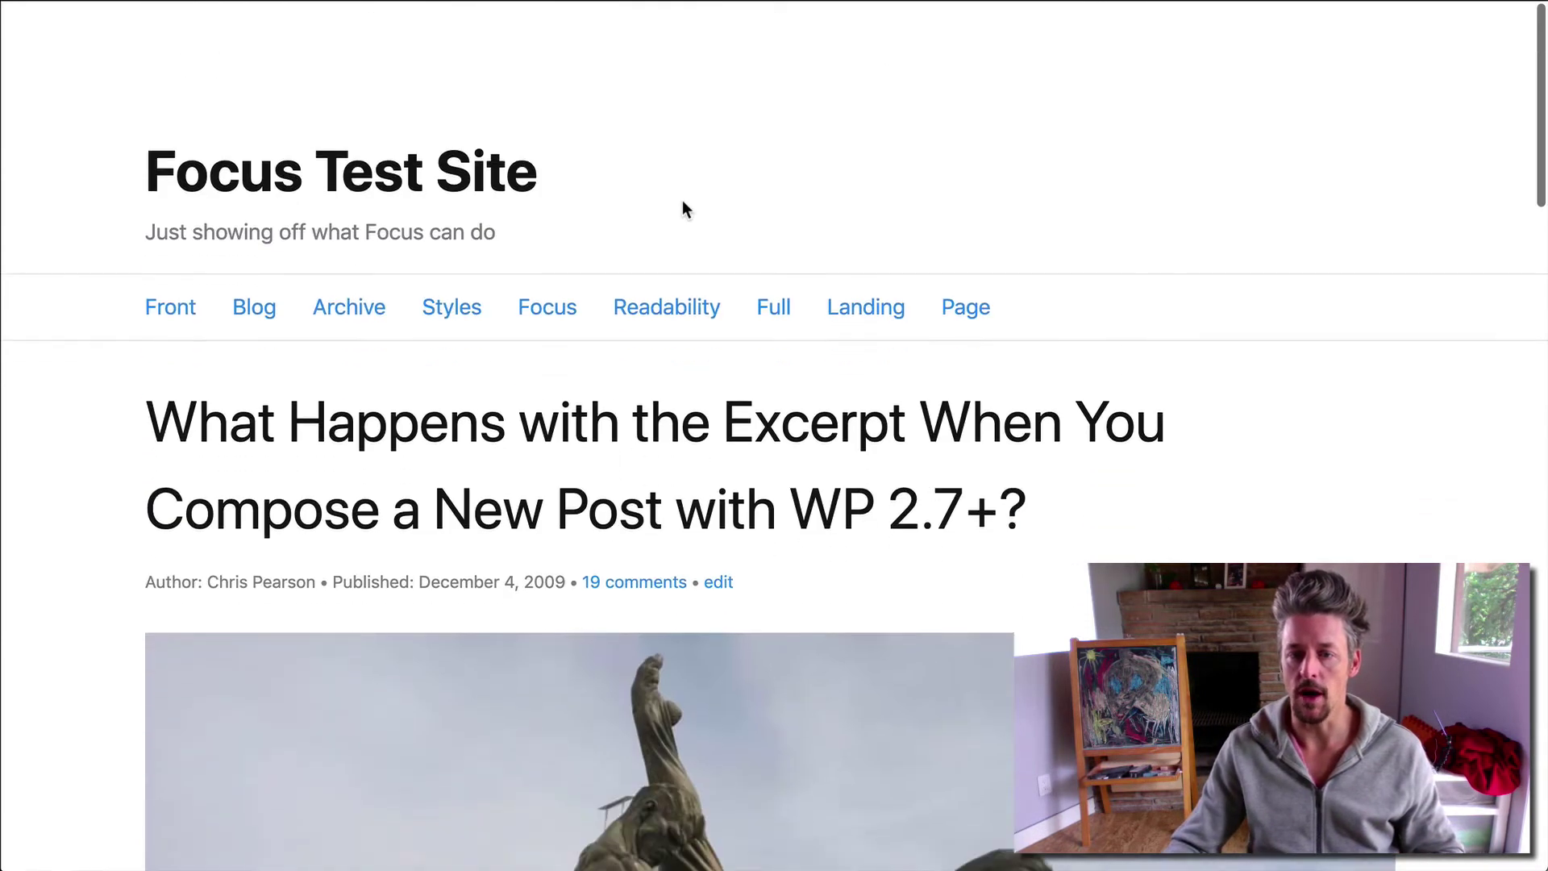
Step: Open the About page on the live site and relate it to the Basic, Focus, and Readability Pages options
scroll(975, 172, "down", 2)
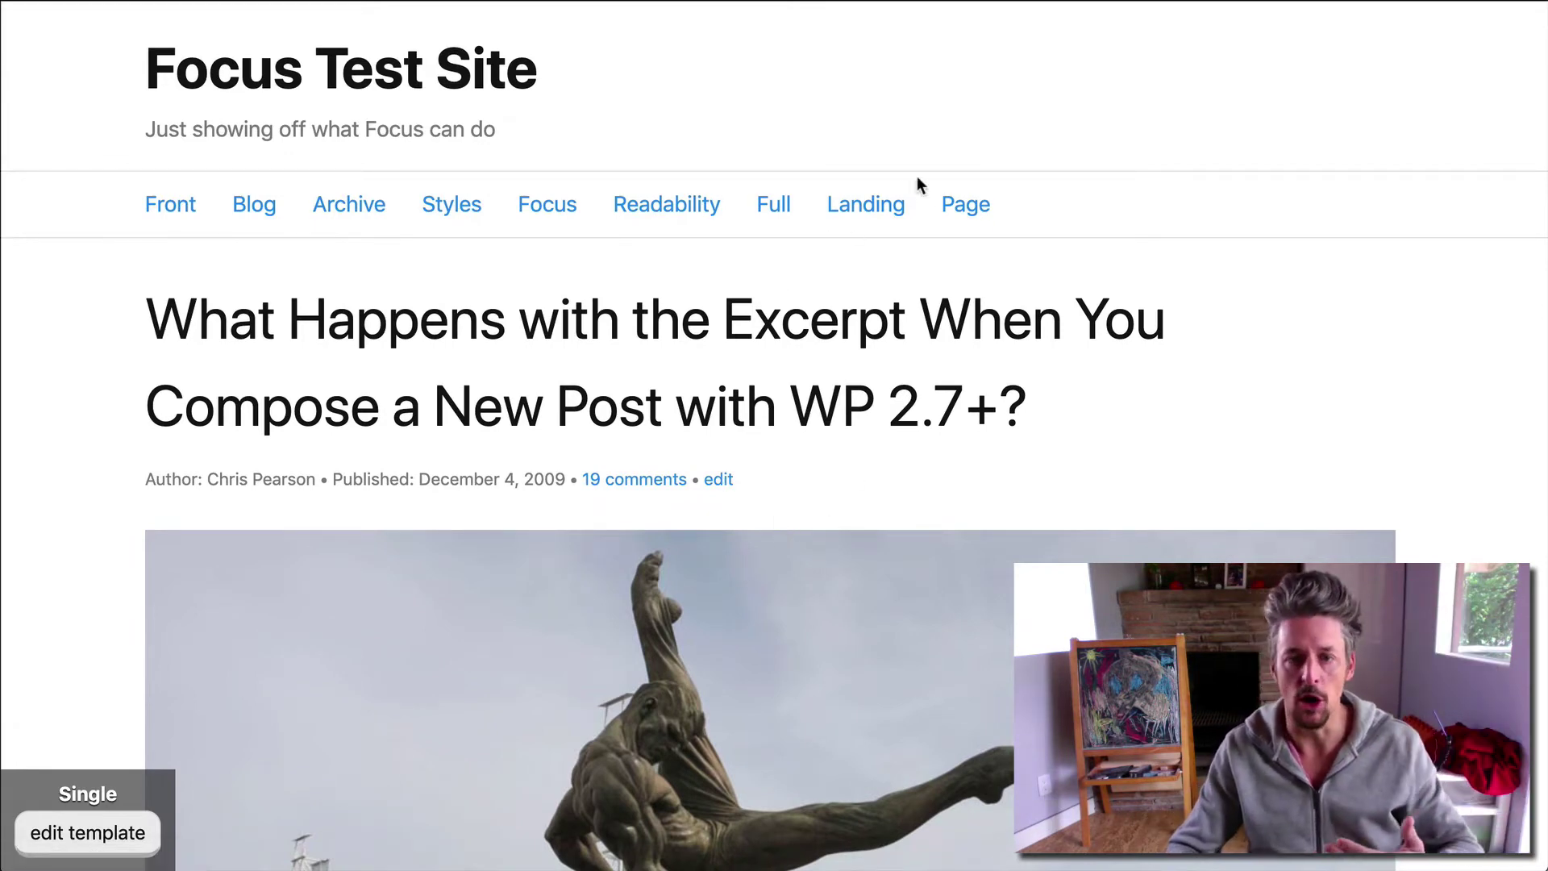
left_click(963, 211)
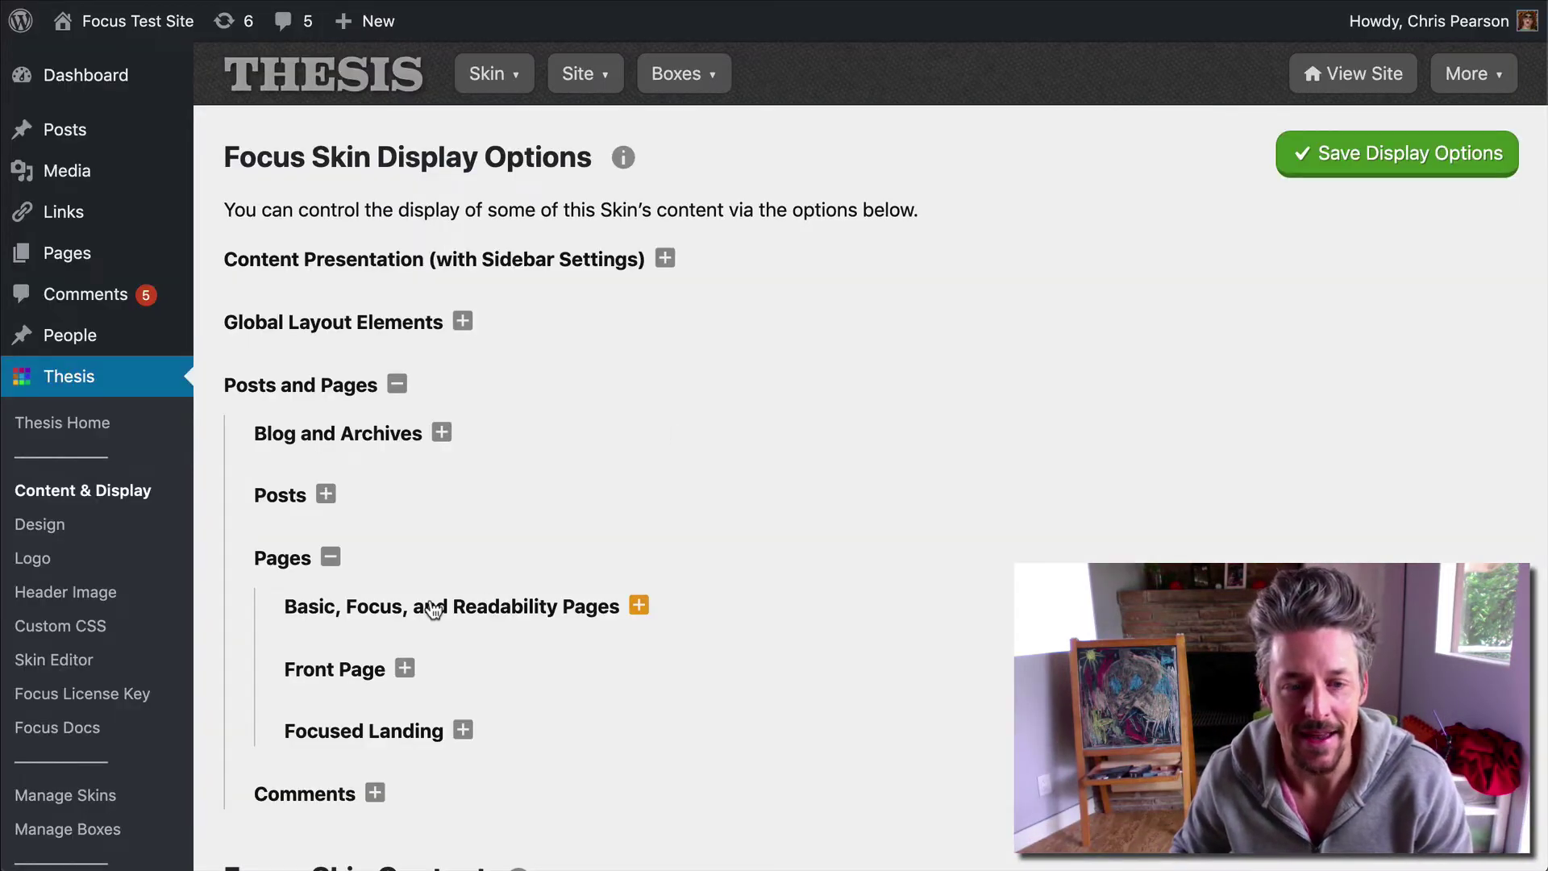
scroll(428, 604, "down", 3)
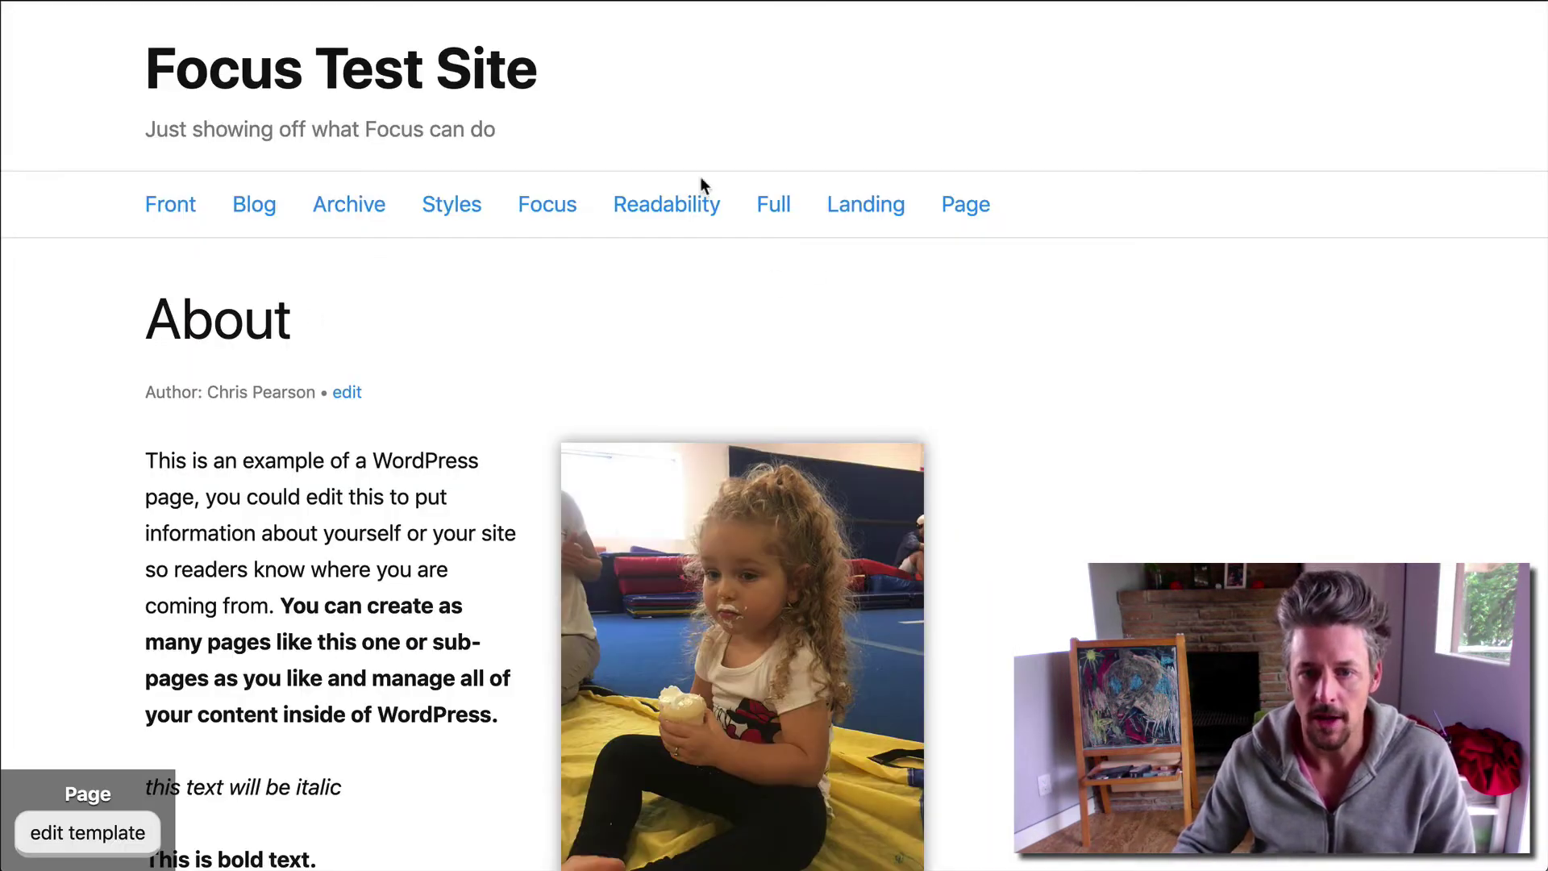
scroll(240, 464, "up", 2)
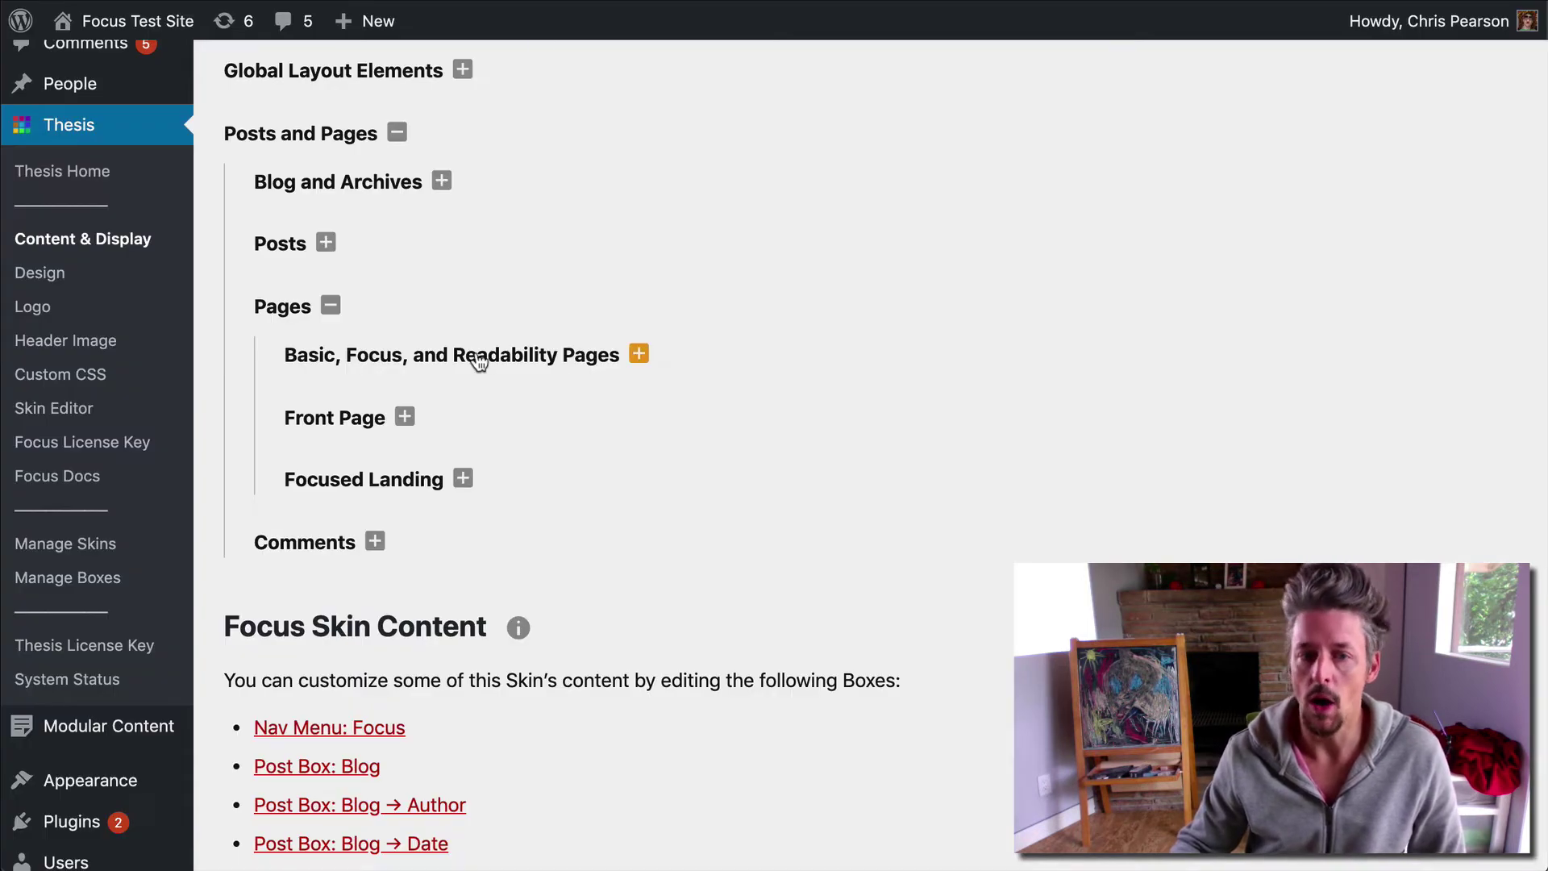
scroll(1023, 447, "up", 2)
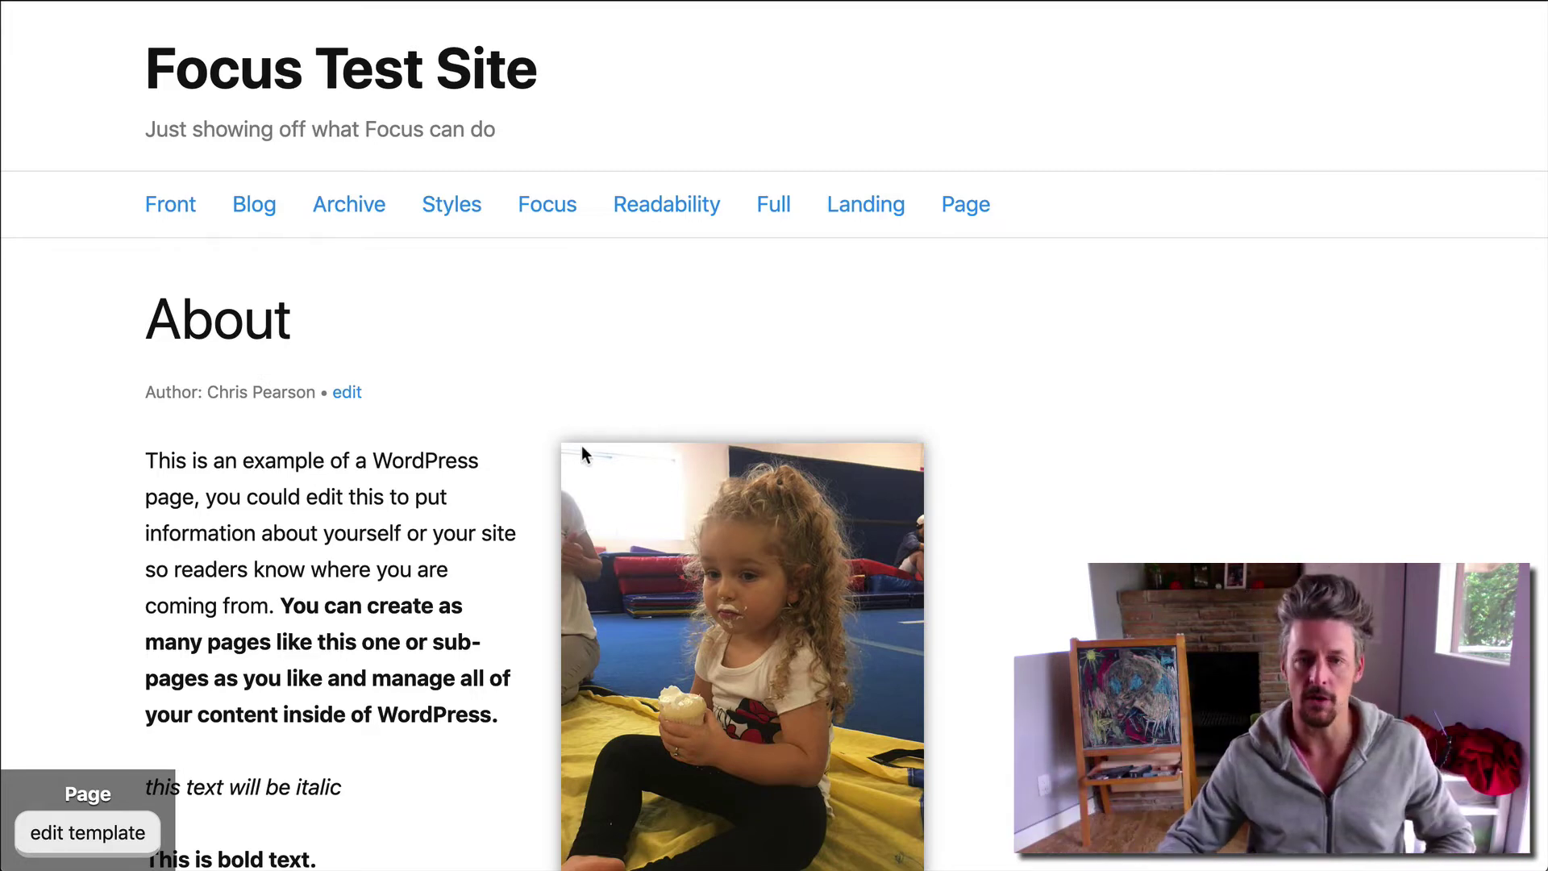
Step: Open the Focus page on the live site and examine its centered title and byline
left_click(522, 212)
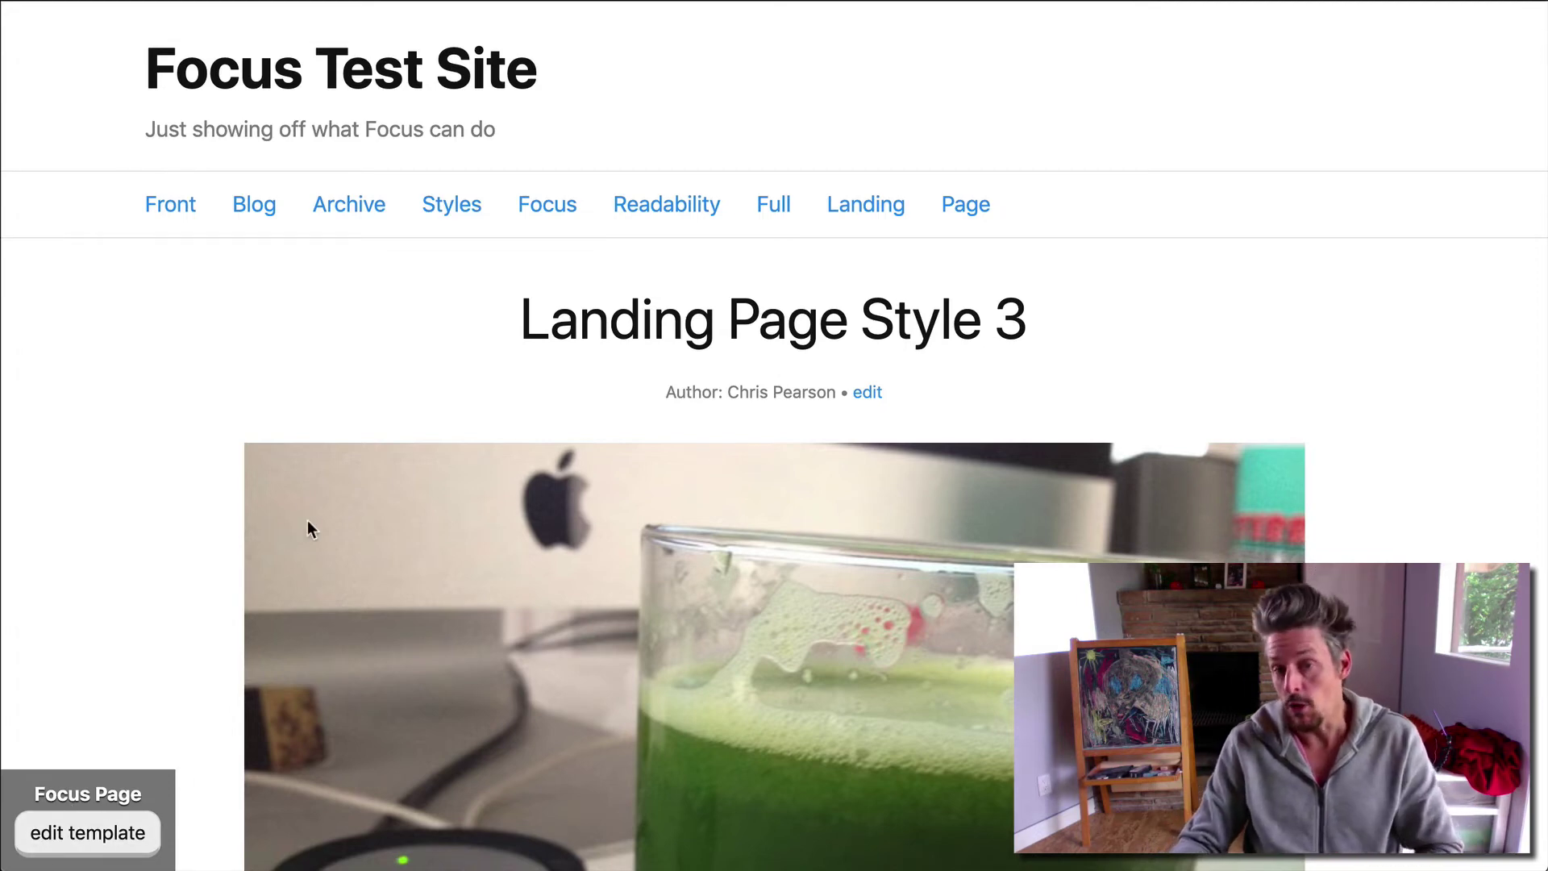
scroll(308, 522, "down", 2)
left_click_drag(494, 228, 1007, 352)
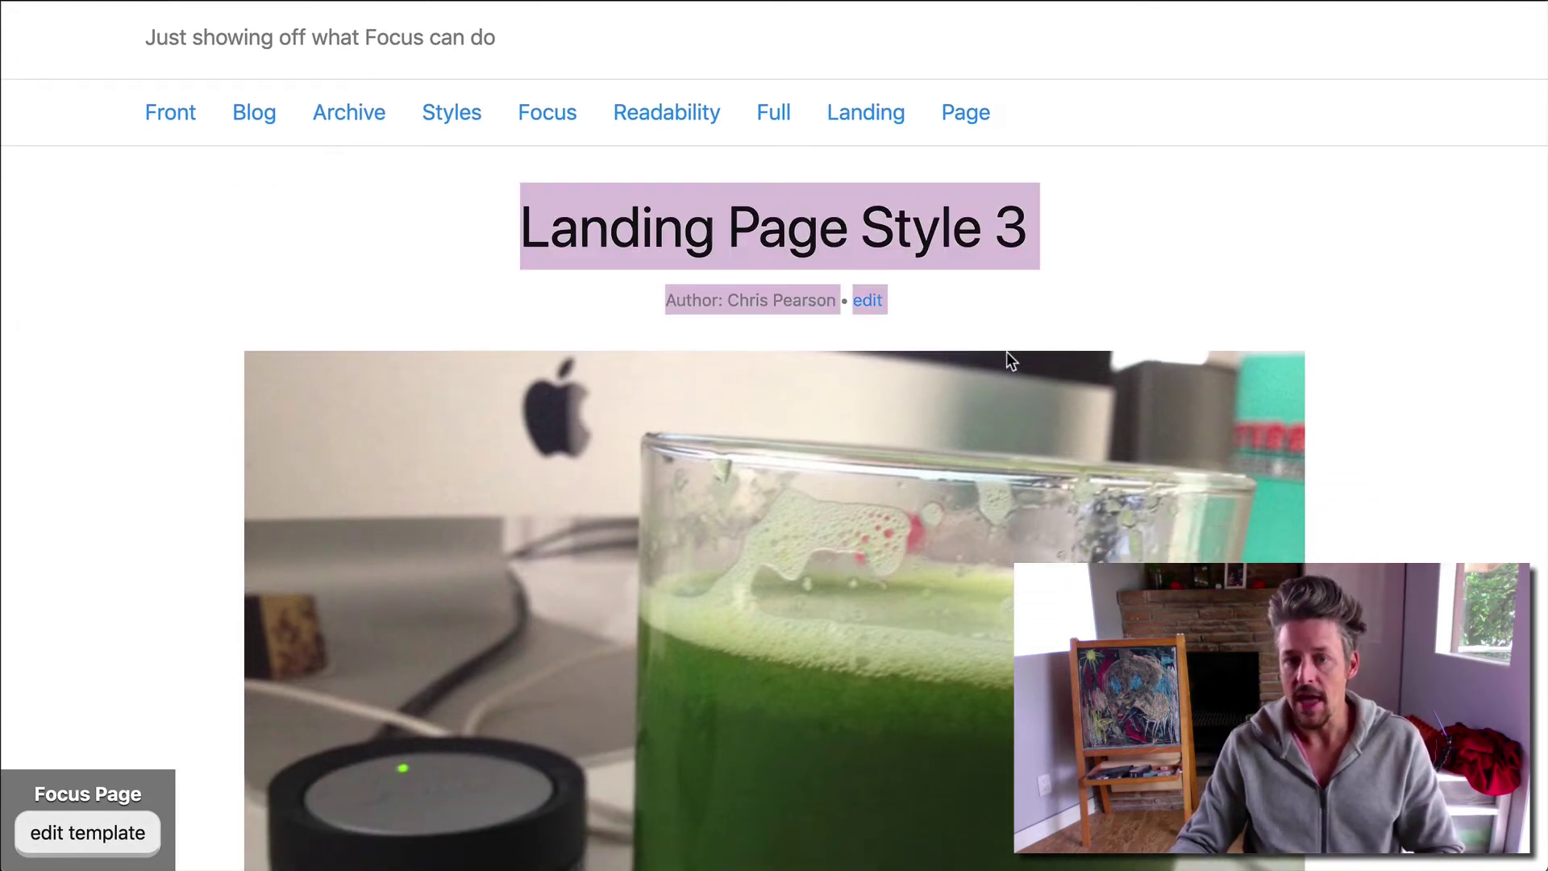
Step: Expand the Basic, Focus, and Readability Pages options and review their byline and other items
left_click(1083, 278)
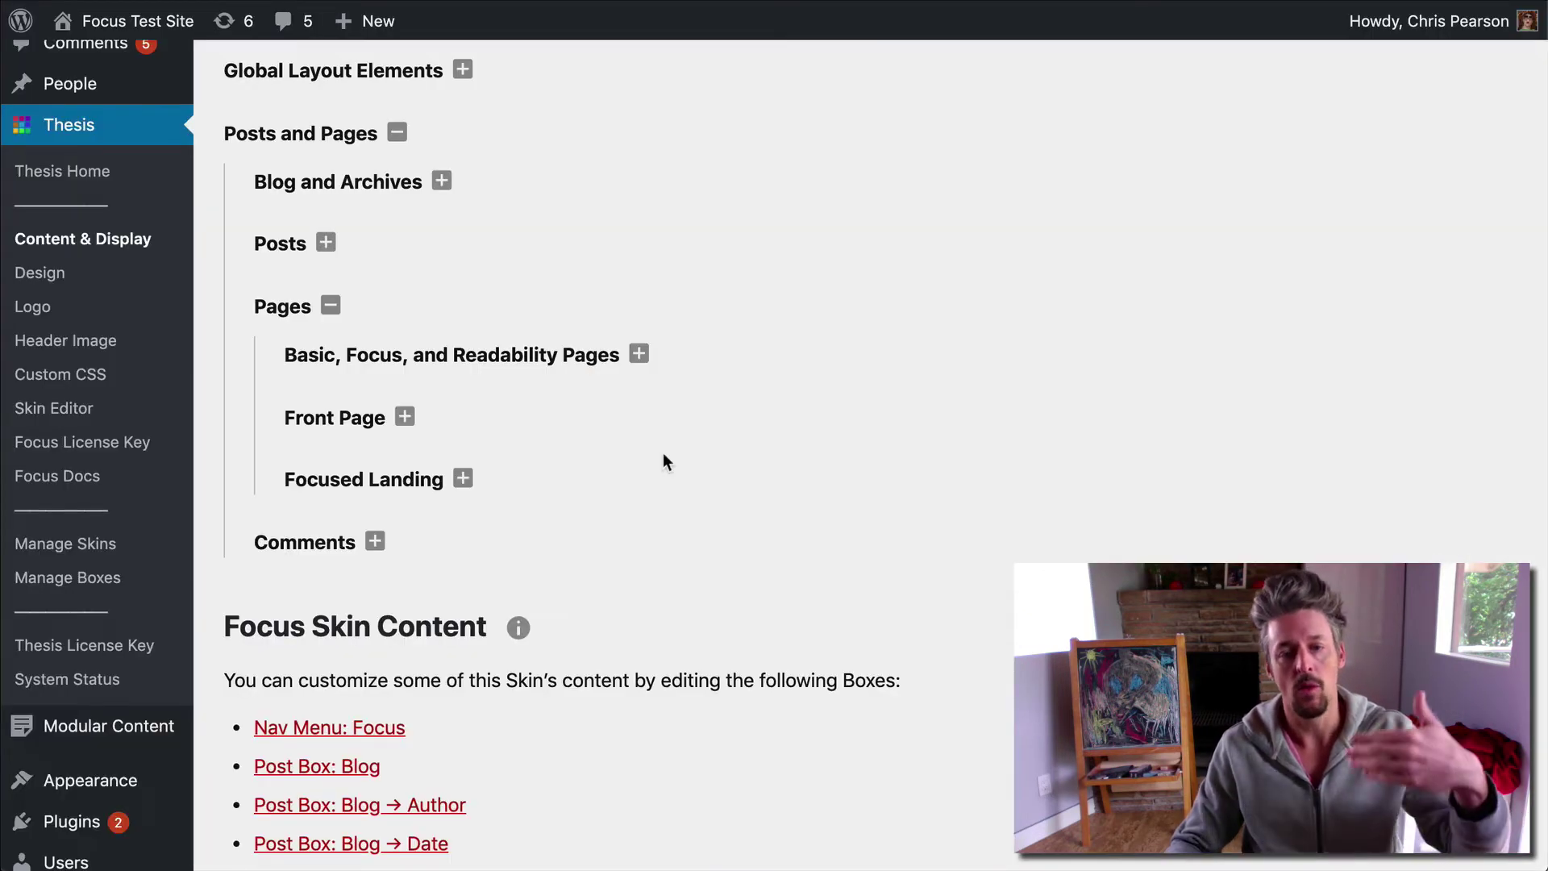
left_click(407, 356)
scroll(703, 399, "down", 2)
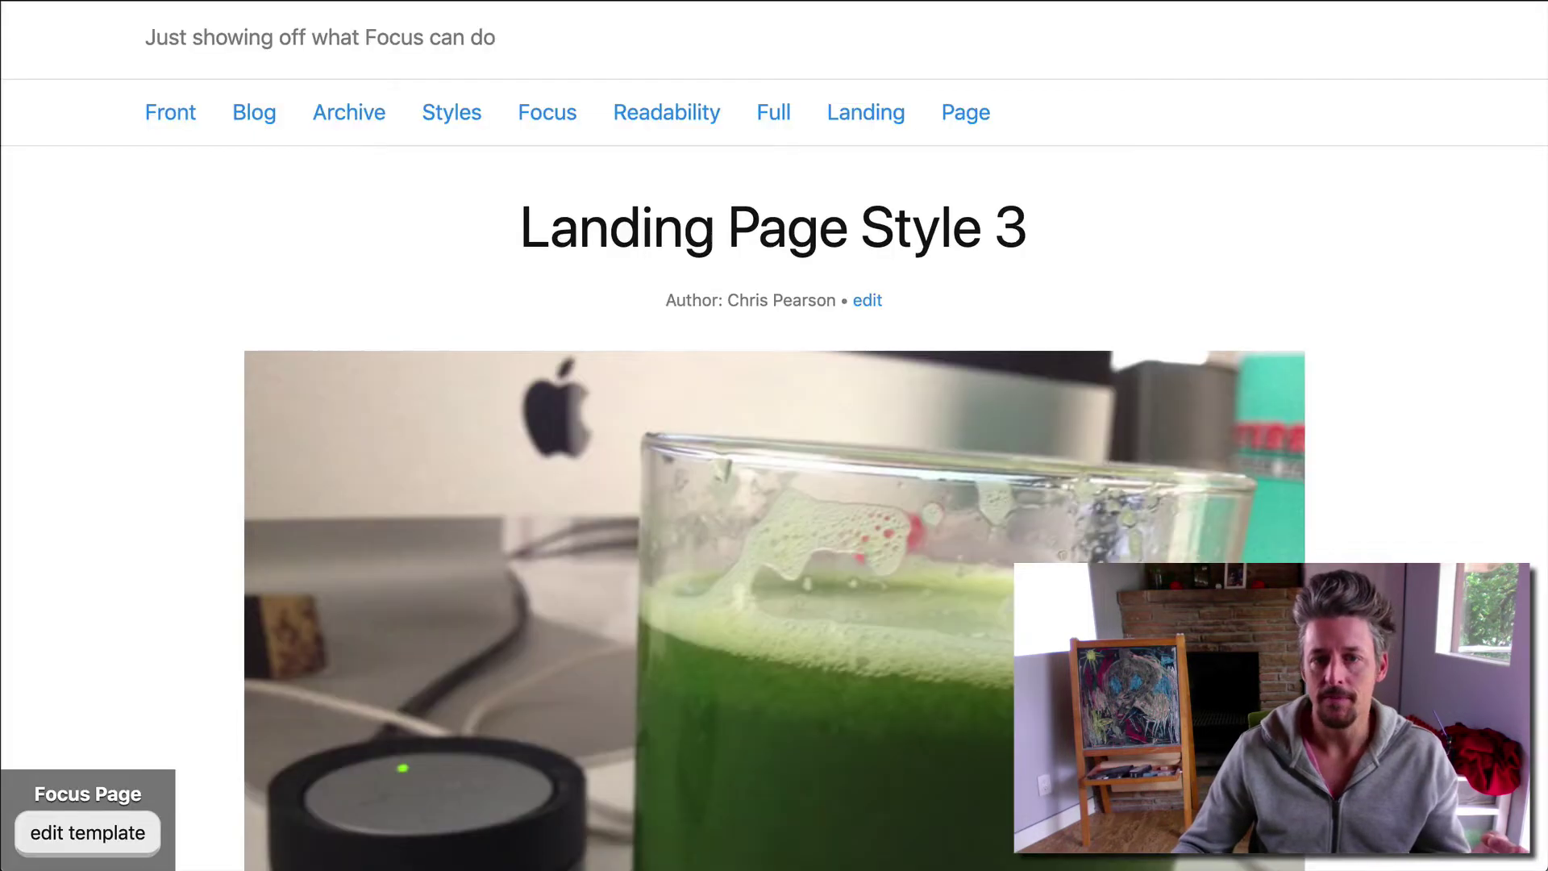
Step: Open the About page on the live site and examine the author credit in its byline
left_click(958, 119)
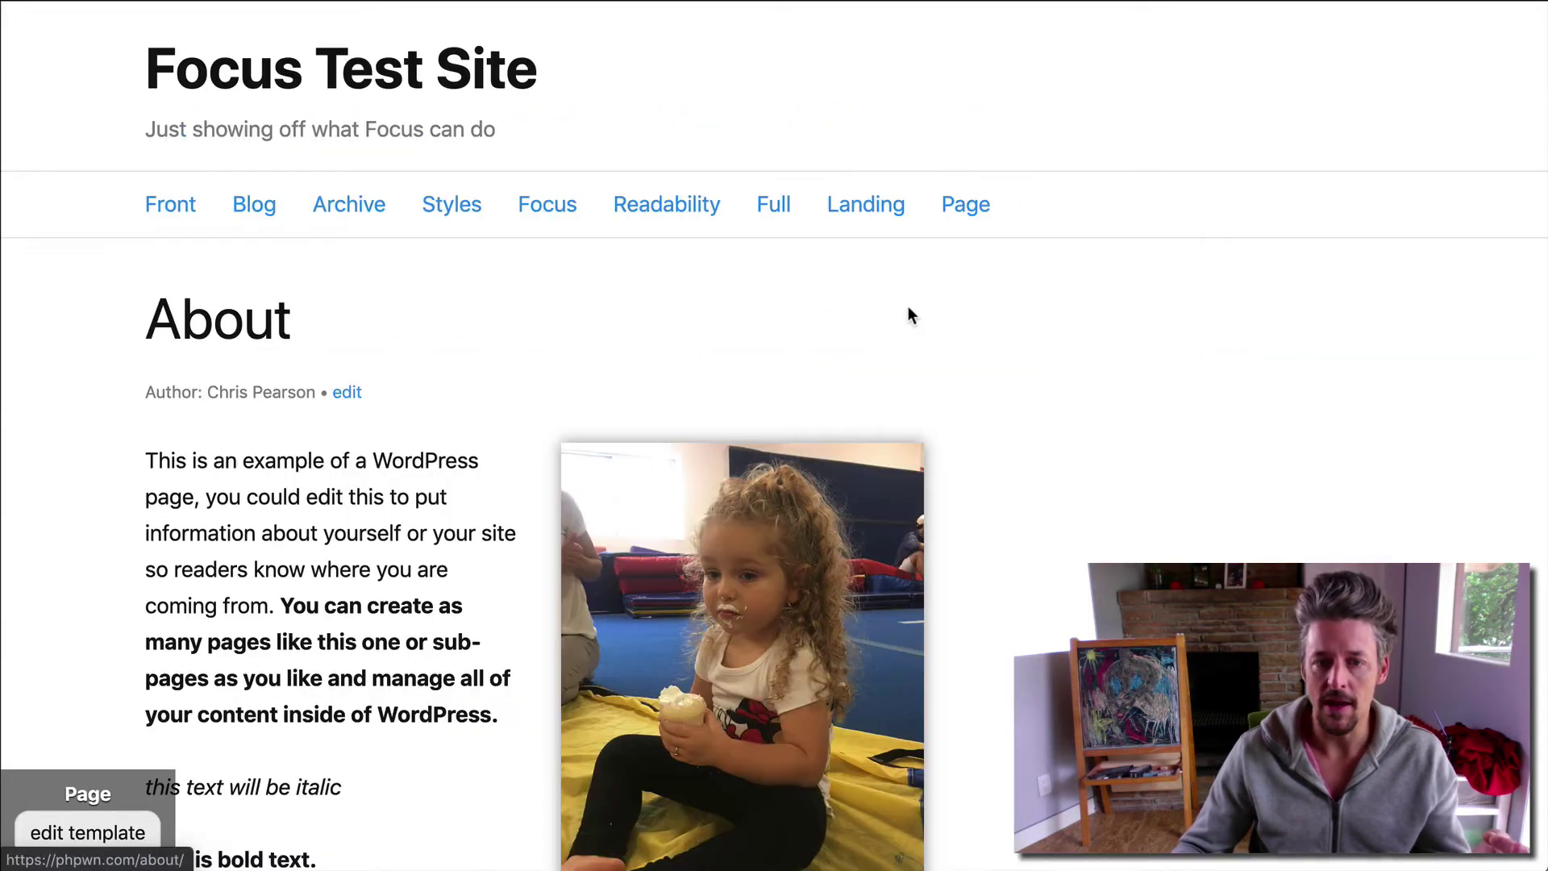
scroll(142, 388, "down", 3)
left_click_drag(149, 256, 278, 257)
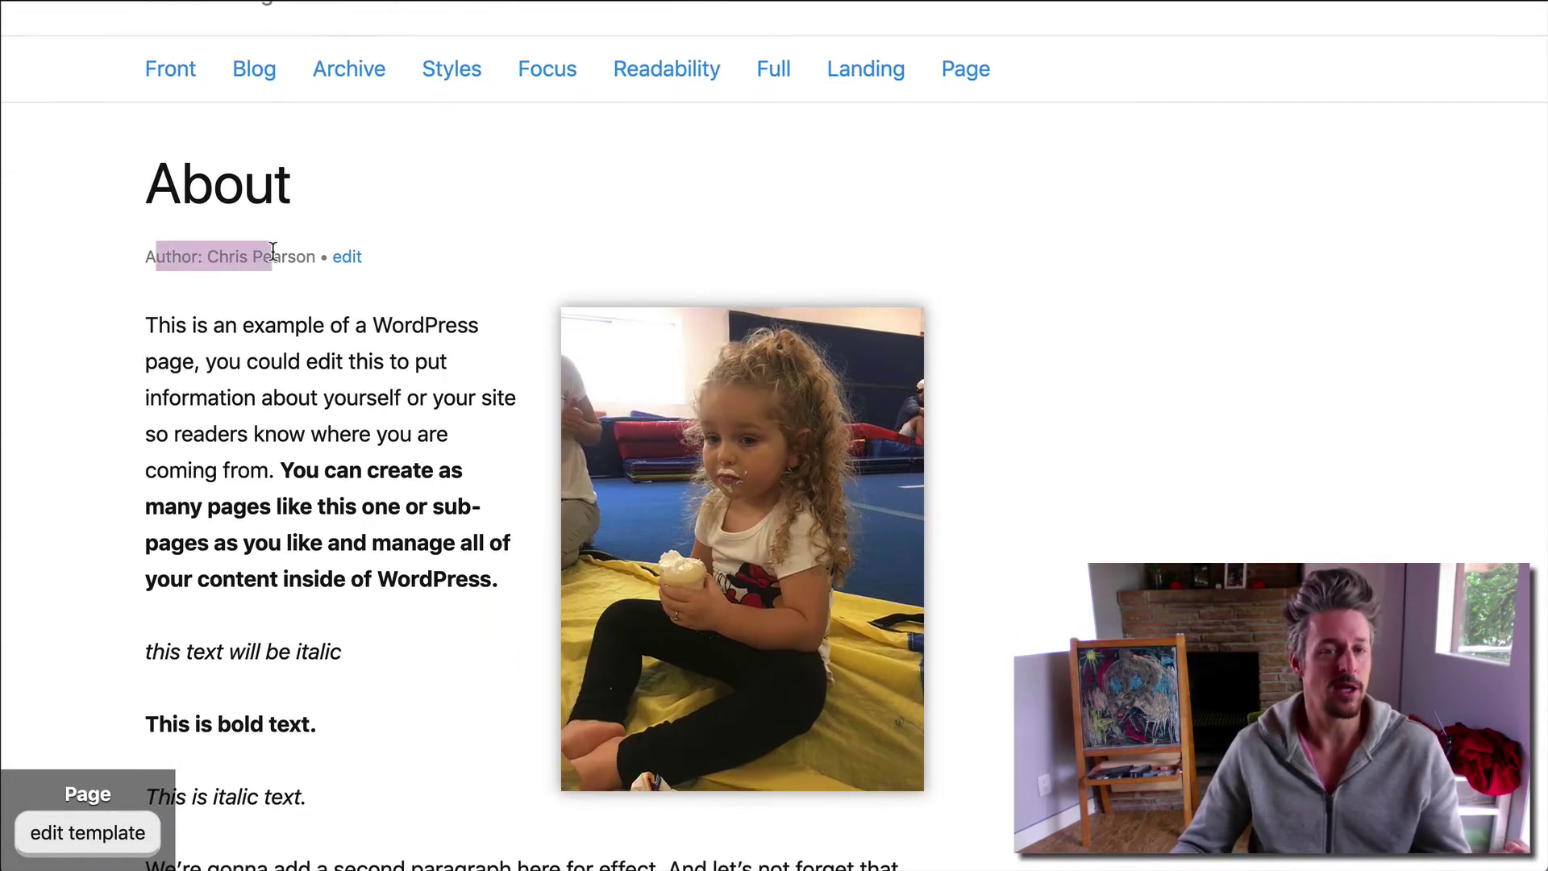
left_click(211, 252)
left_click_drag(128, 253, 282, 253)
left_click(278, 253)
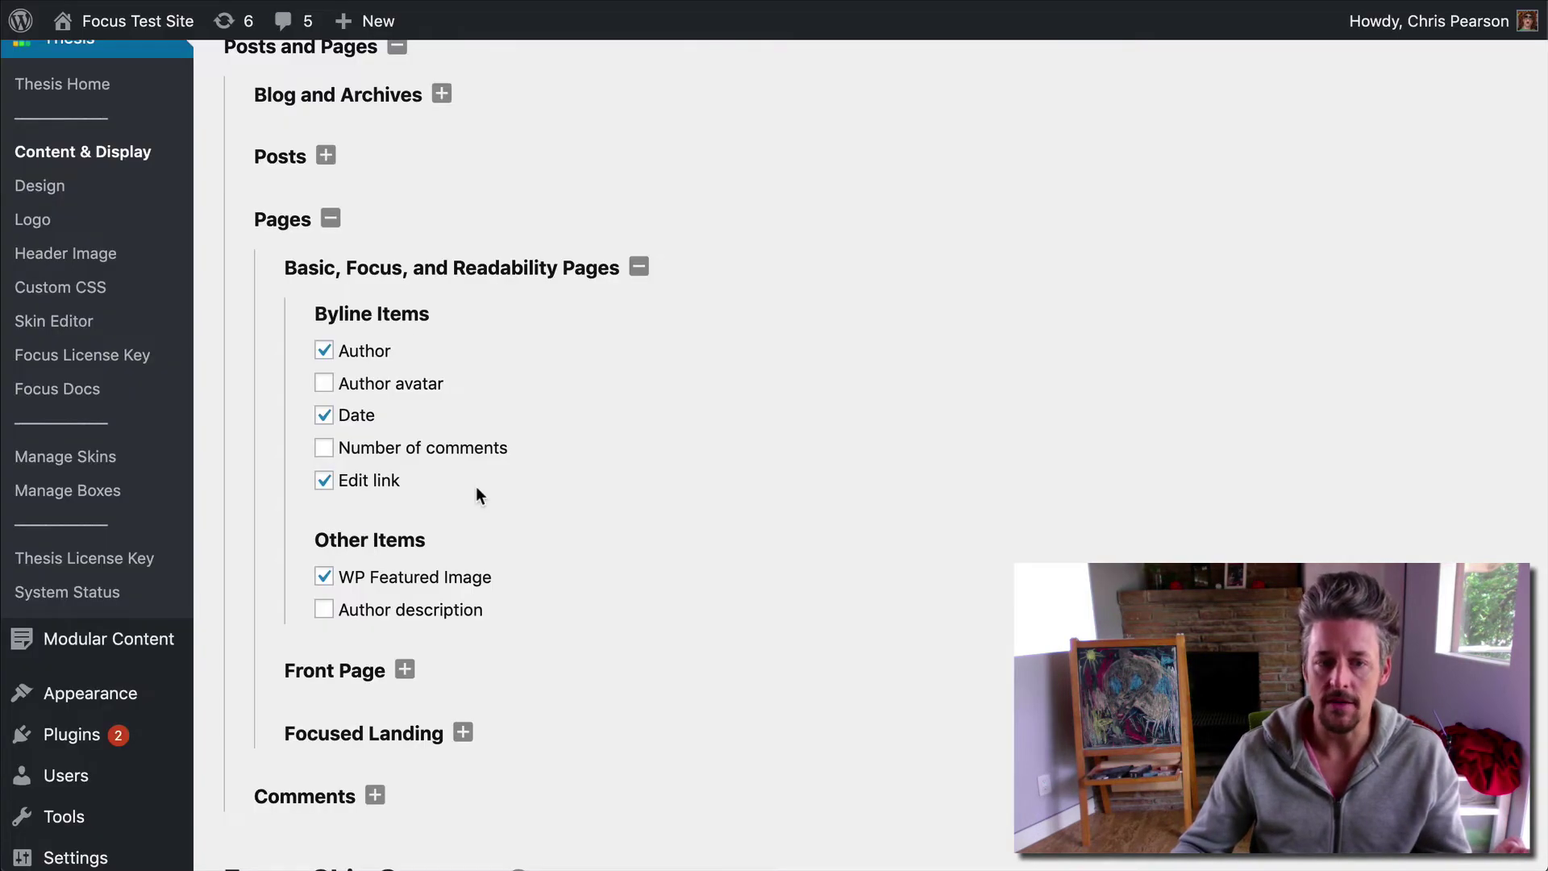
Step: Open the Post Box: Page → Date options from the Focus Skin Content list
scroll(475, 486, "down", 10)
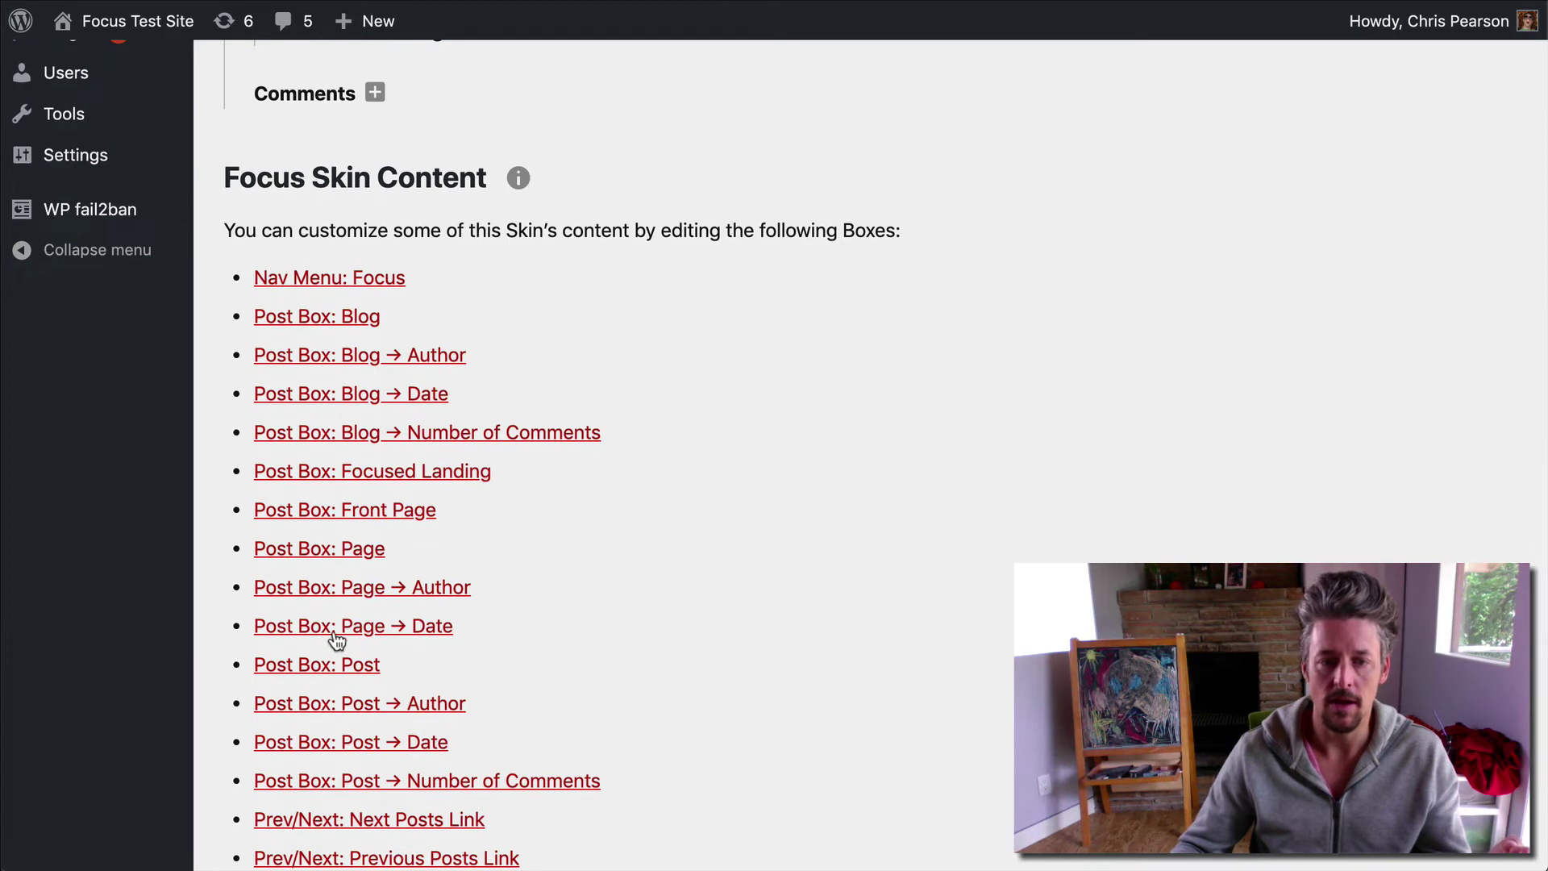
left_click(415, 632)
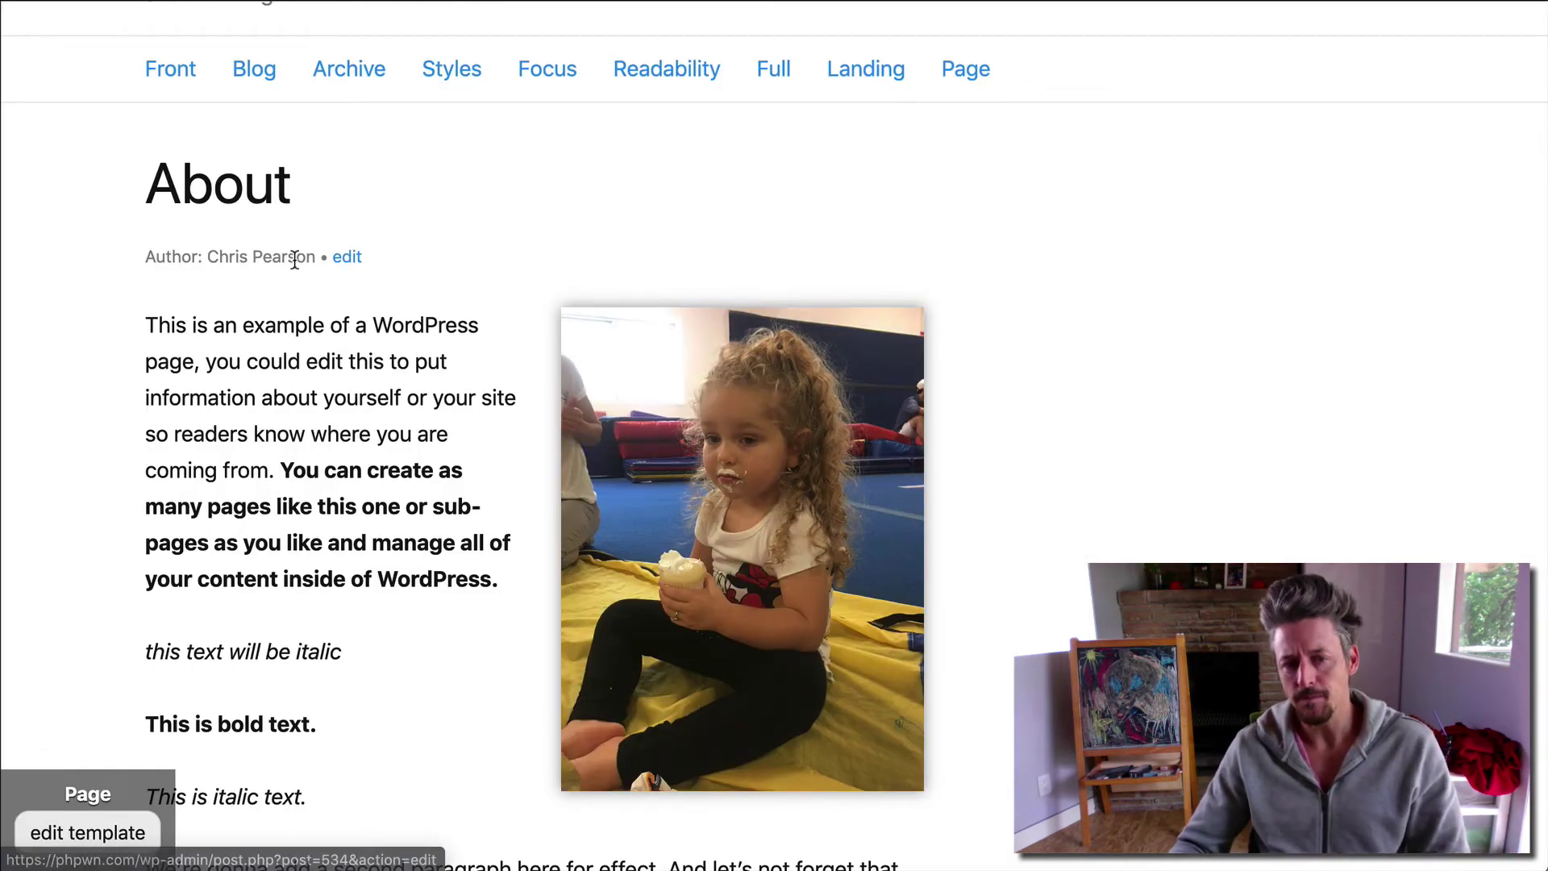
Step: Inspect the About page's byline markup in the browser's developer tools and examine its datePublished and dateModified meta tags
right_click(435, 262)
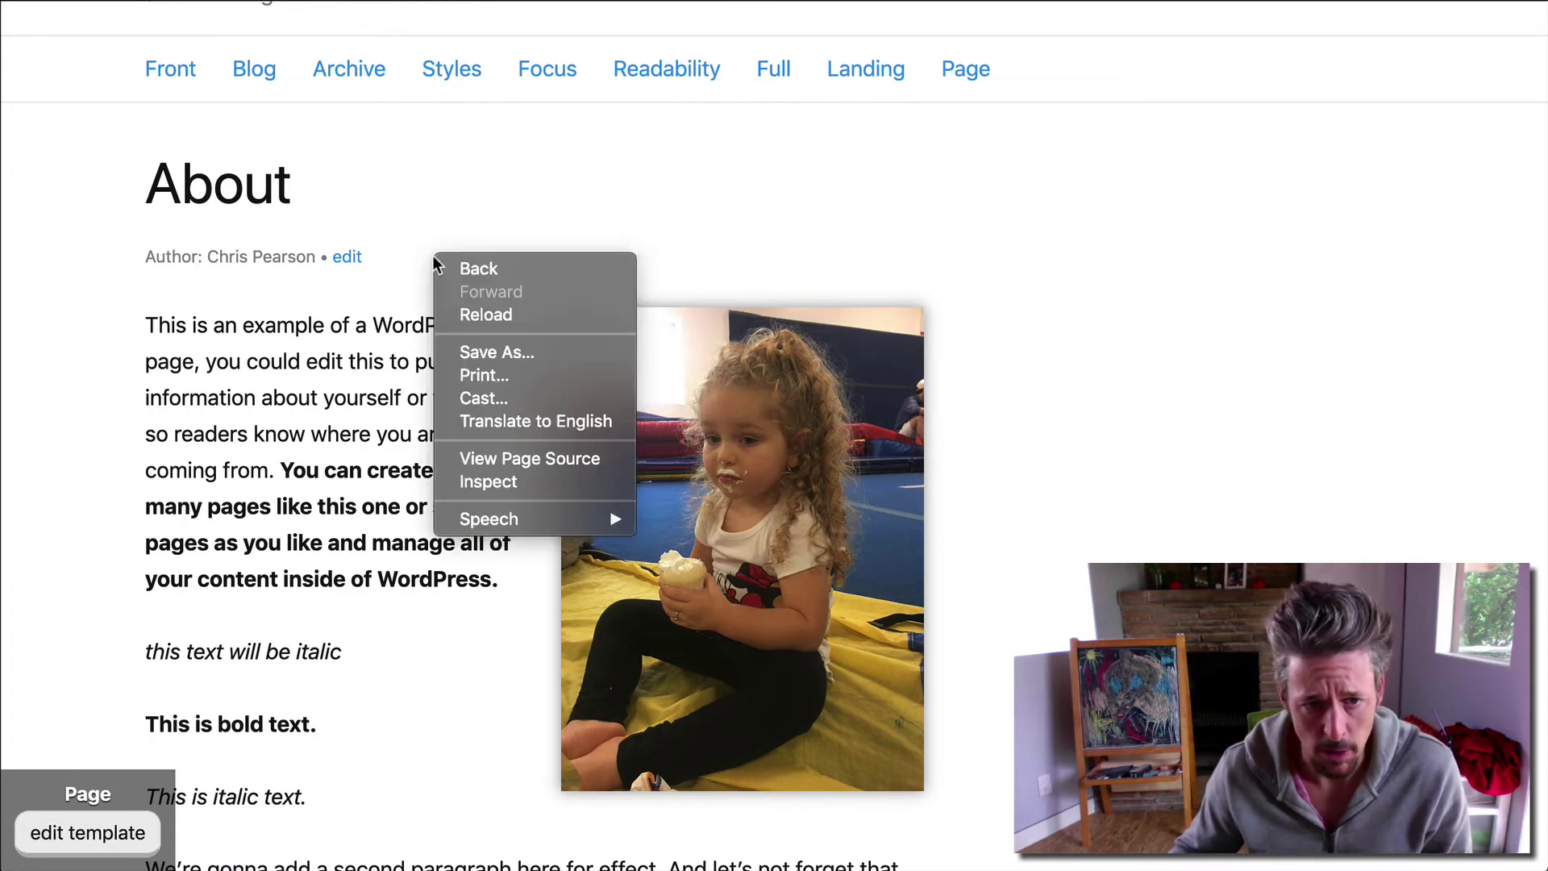
left_click(529, 481)
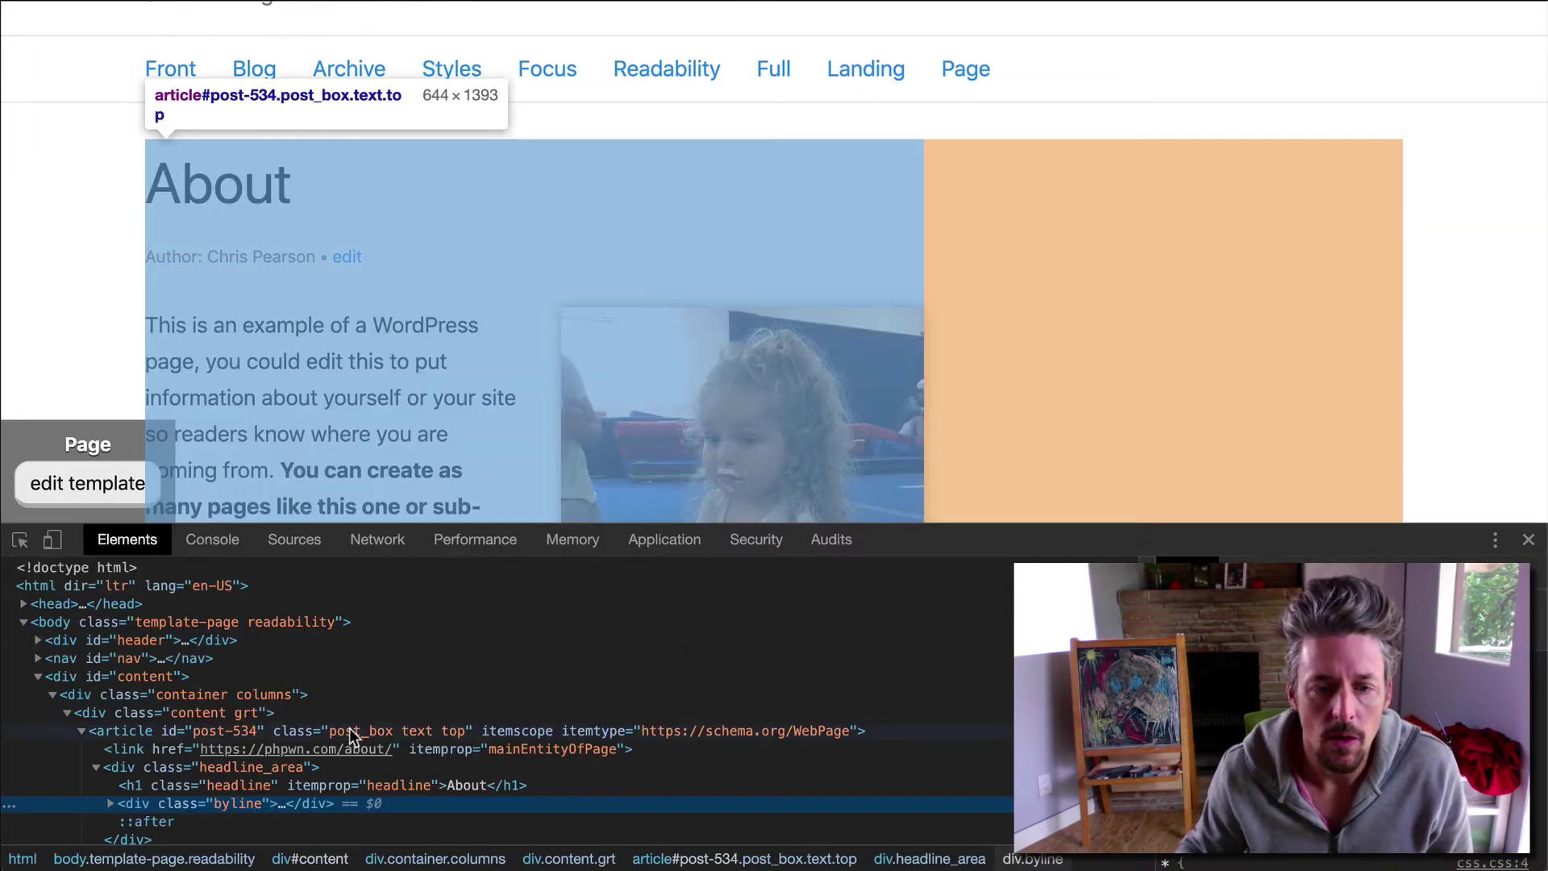
scroll(350, 728, "down", 2)
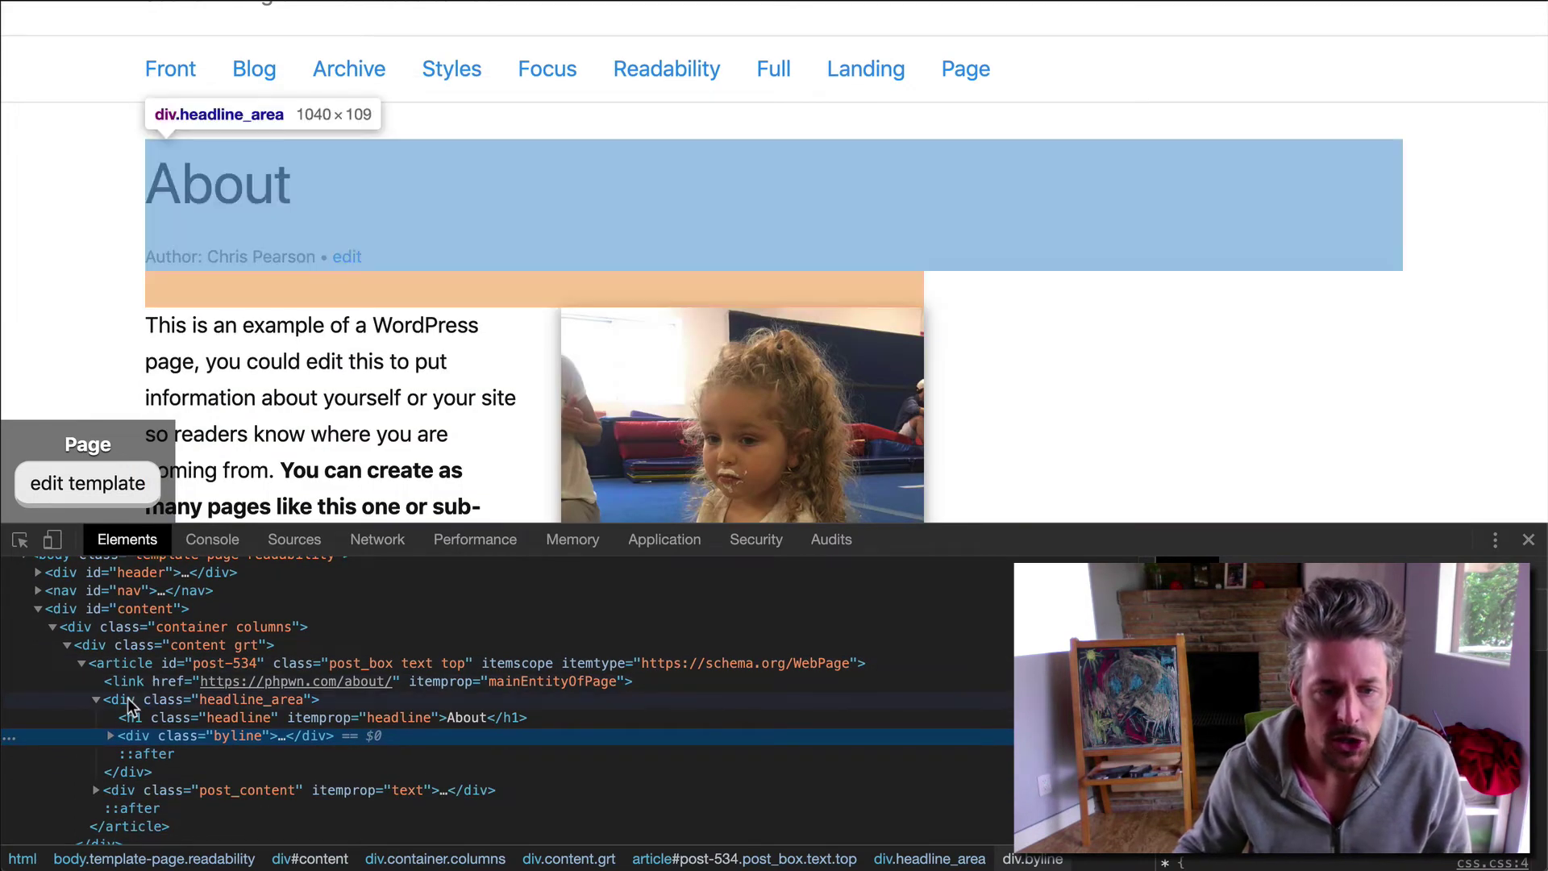
left_click(111, 737)
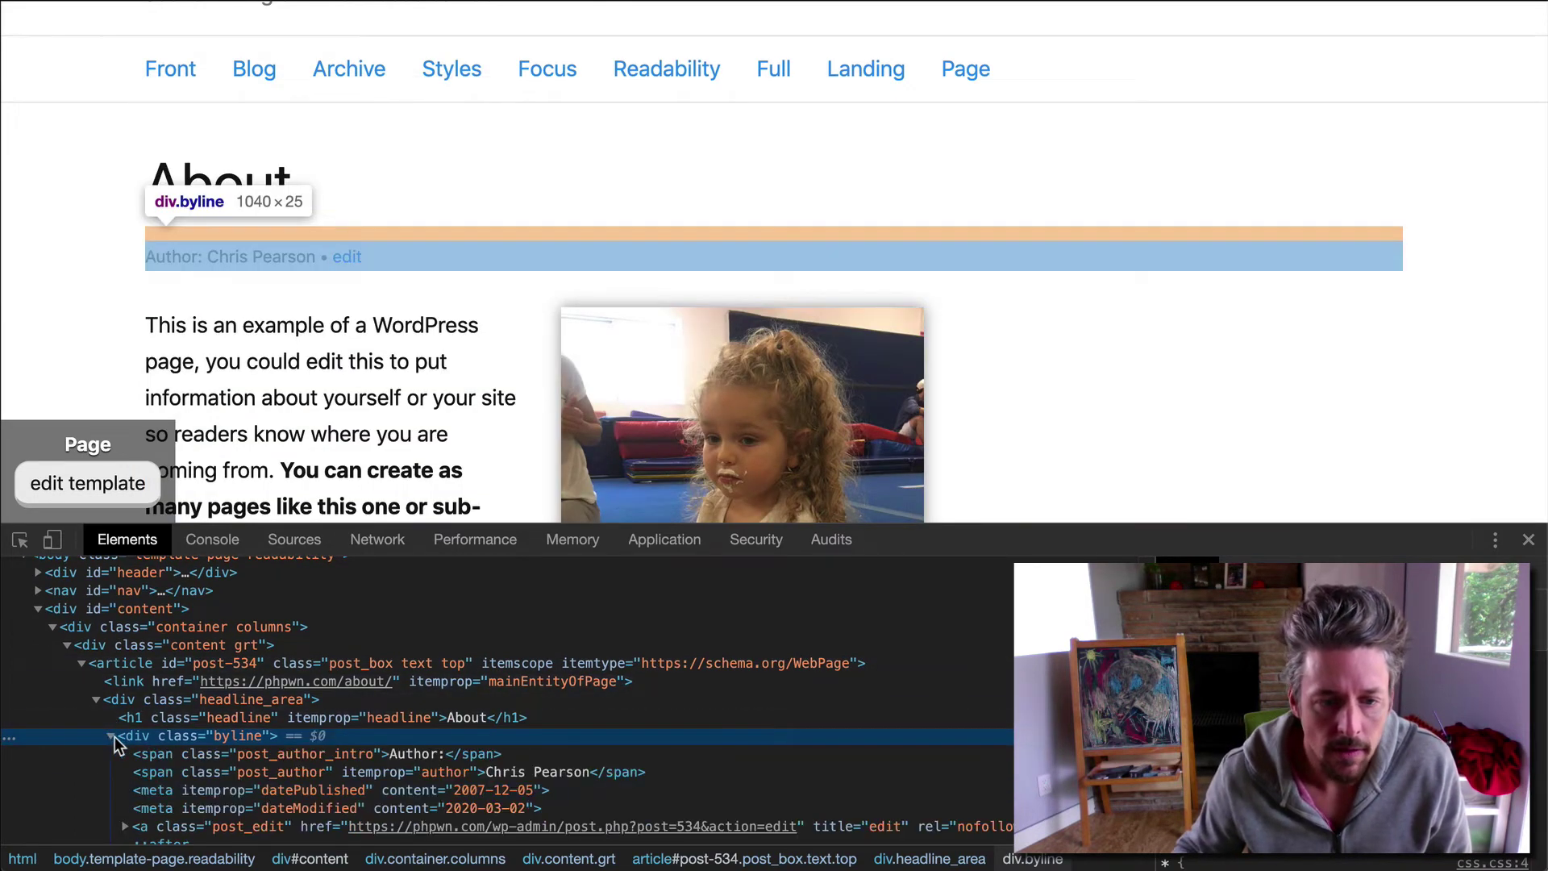
scroll(192, 782, "down", 2)
right_click(197, 786)
left_click(171, 729)
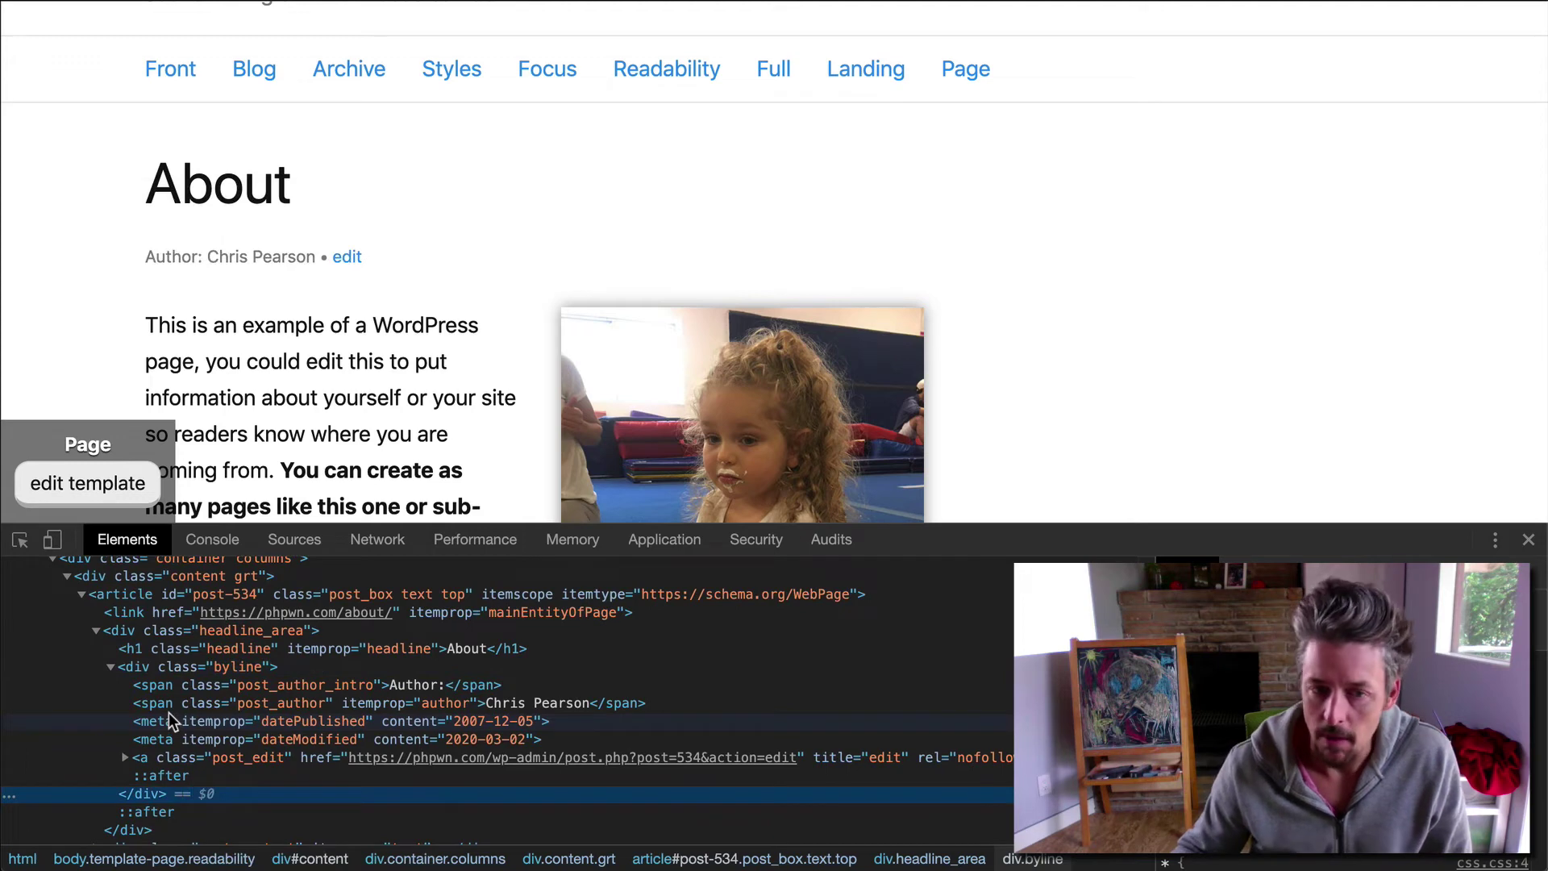
left_click(171, 720)
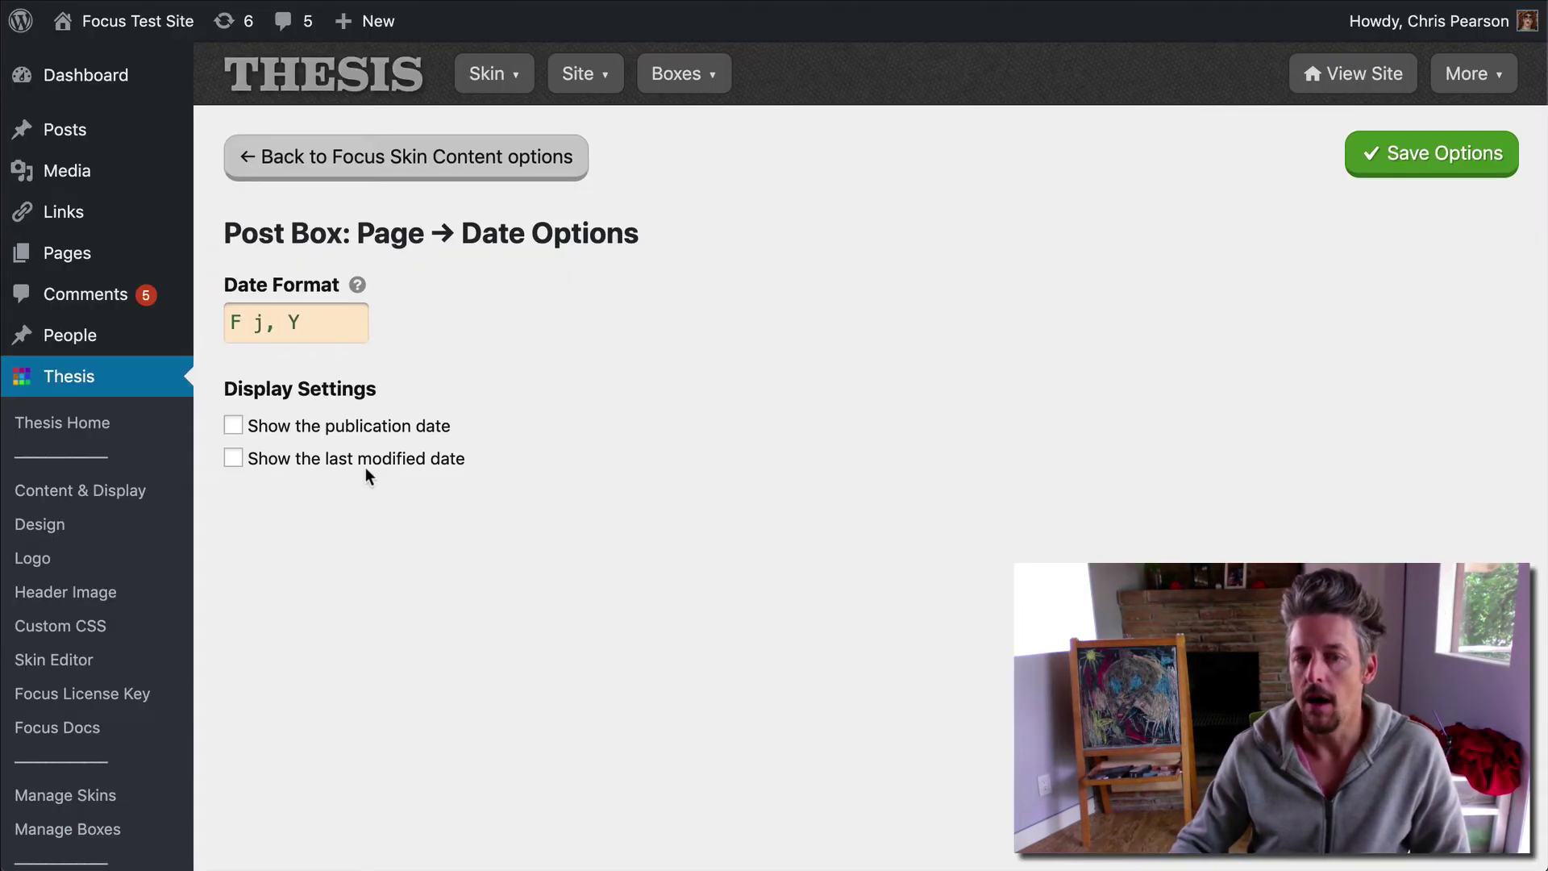
Step: Return to the Focus Skin Display Options and expand Posts and Pages down to the Basic, Focus, and Readability Pages options
left_click(422, 158)
left_click(324, 395)
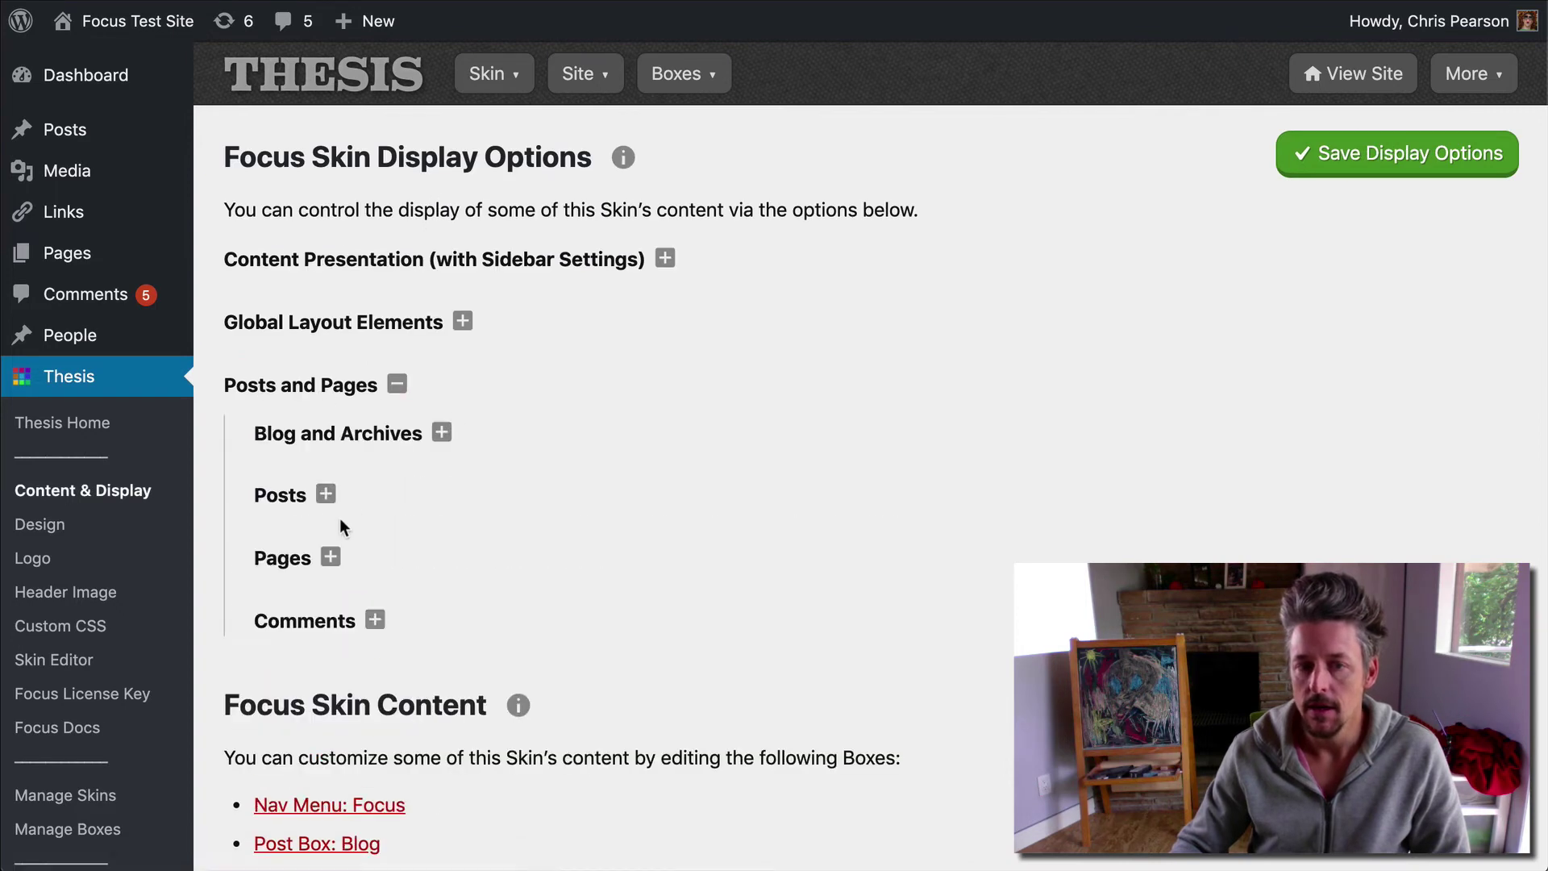
left_click(288, 500)
left_click(288, 503)
left_click(287, 558)
scroll(457, 440, "down", 3)
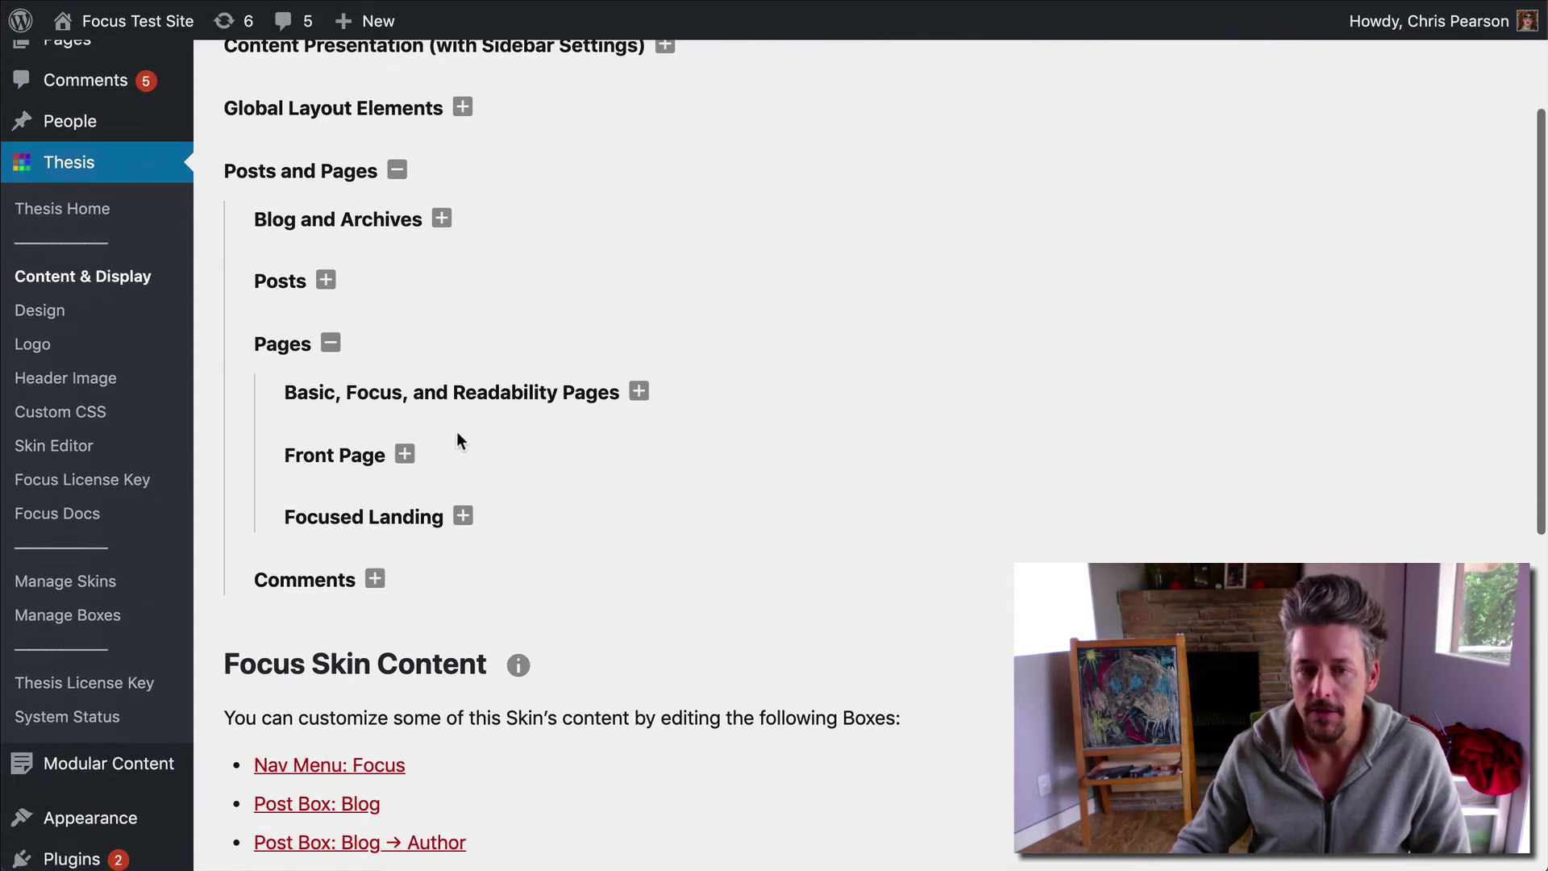
left_click(452, 399)
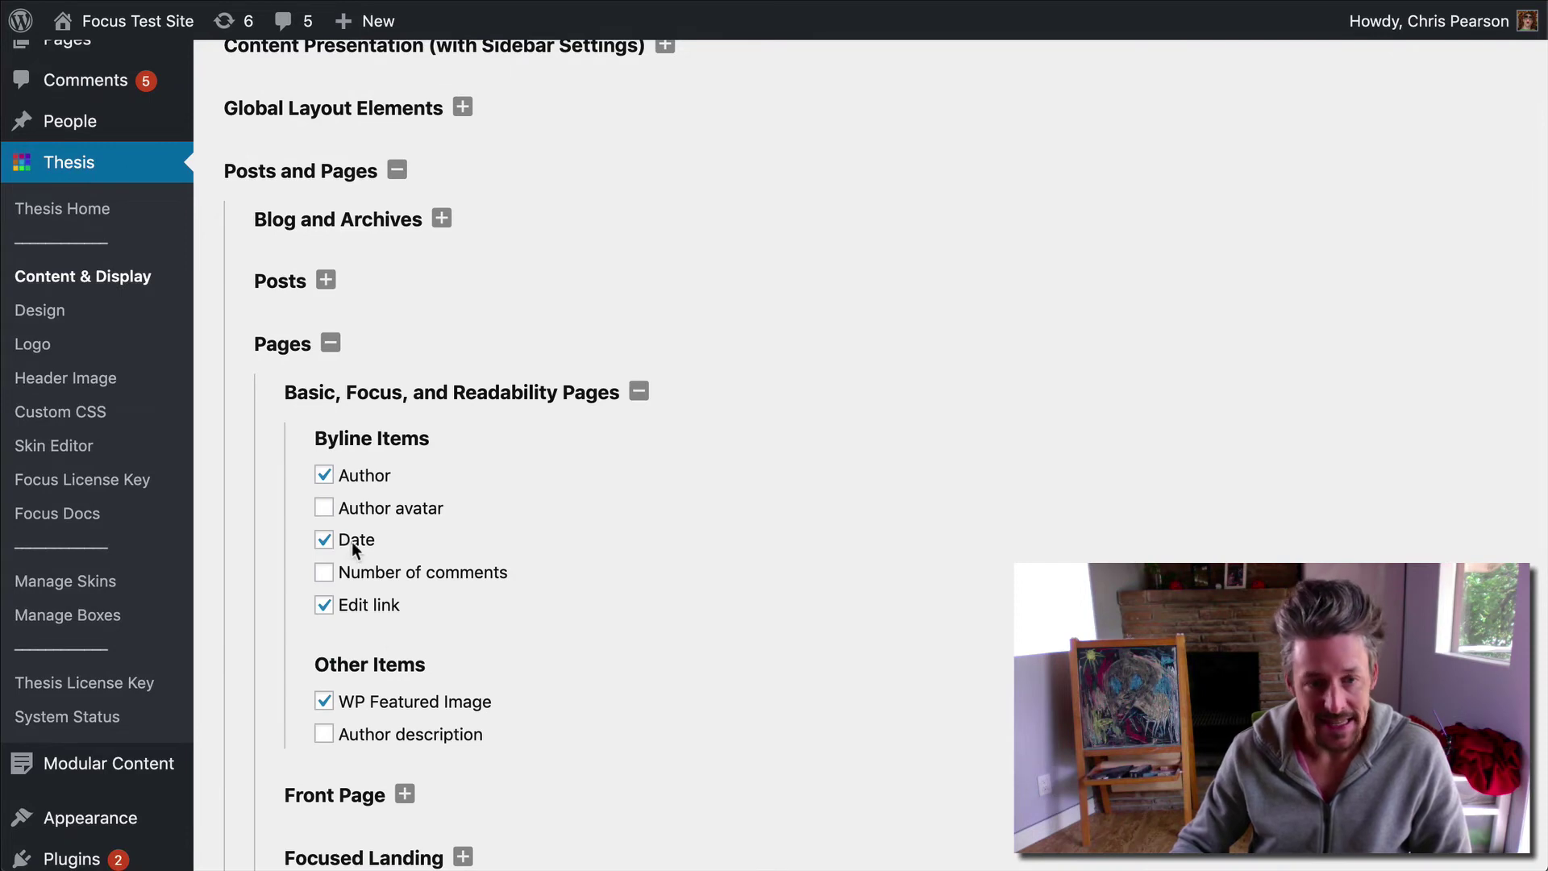
Step: Reopen the Post Box: Page → Date options to review the date format and display settings
scroll(352, 541, "down", 4)
scroll(387, 792, "down", 4)
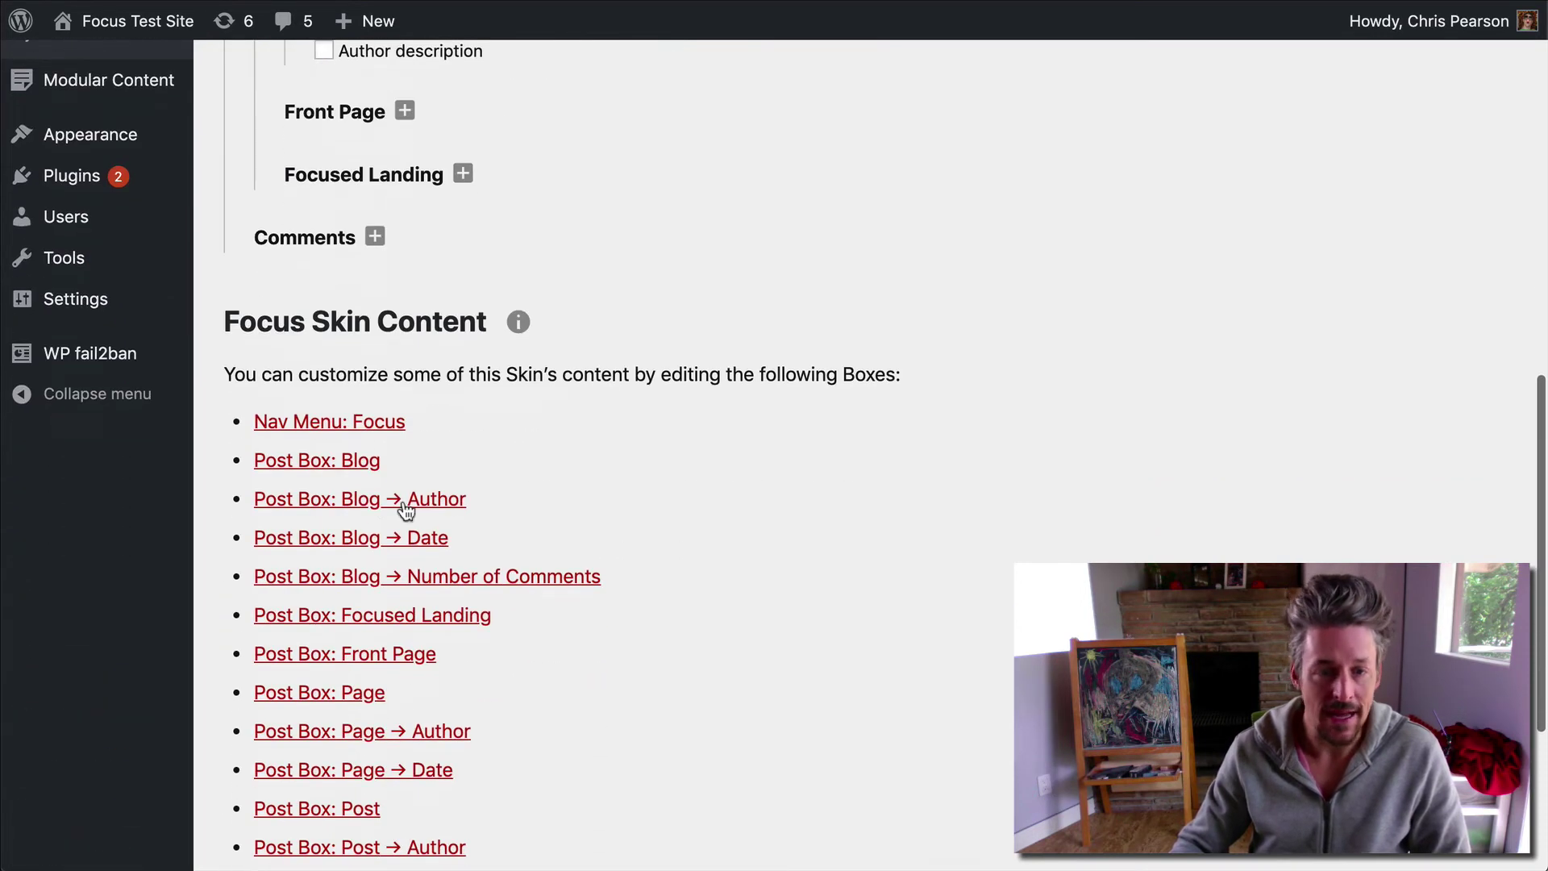
left_click(392, 772)
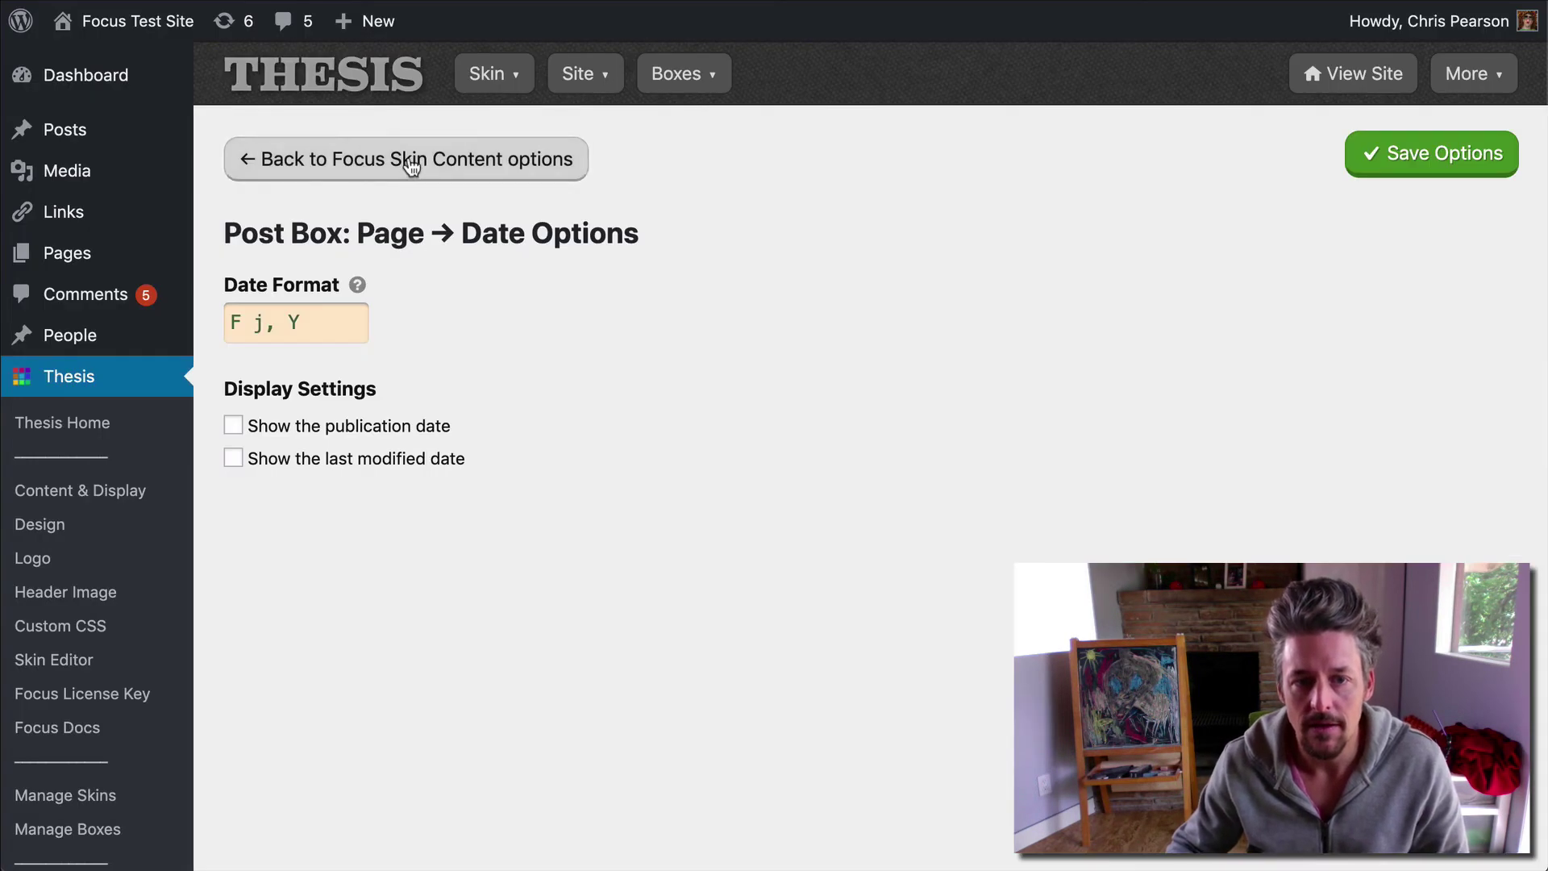
Step: Go back to the skin display options, review the Basic, Focus, and Readability Pages items, and collapse that group
left_click(412, 165)
left_click(338, 385)
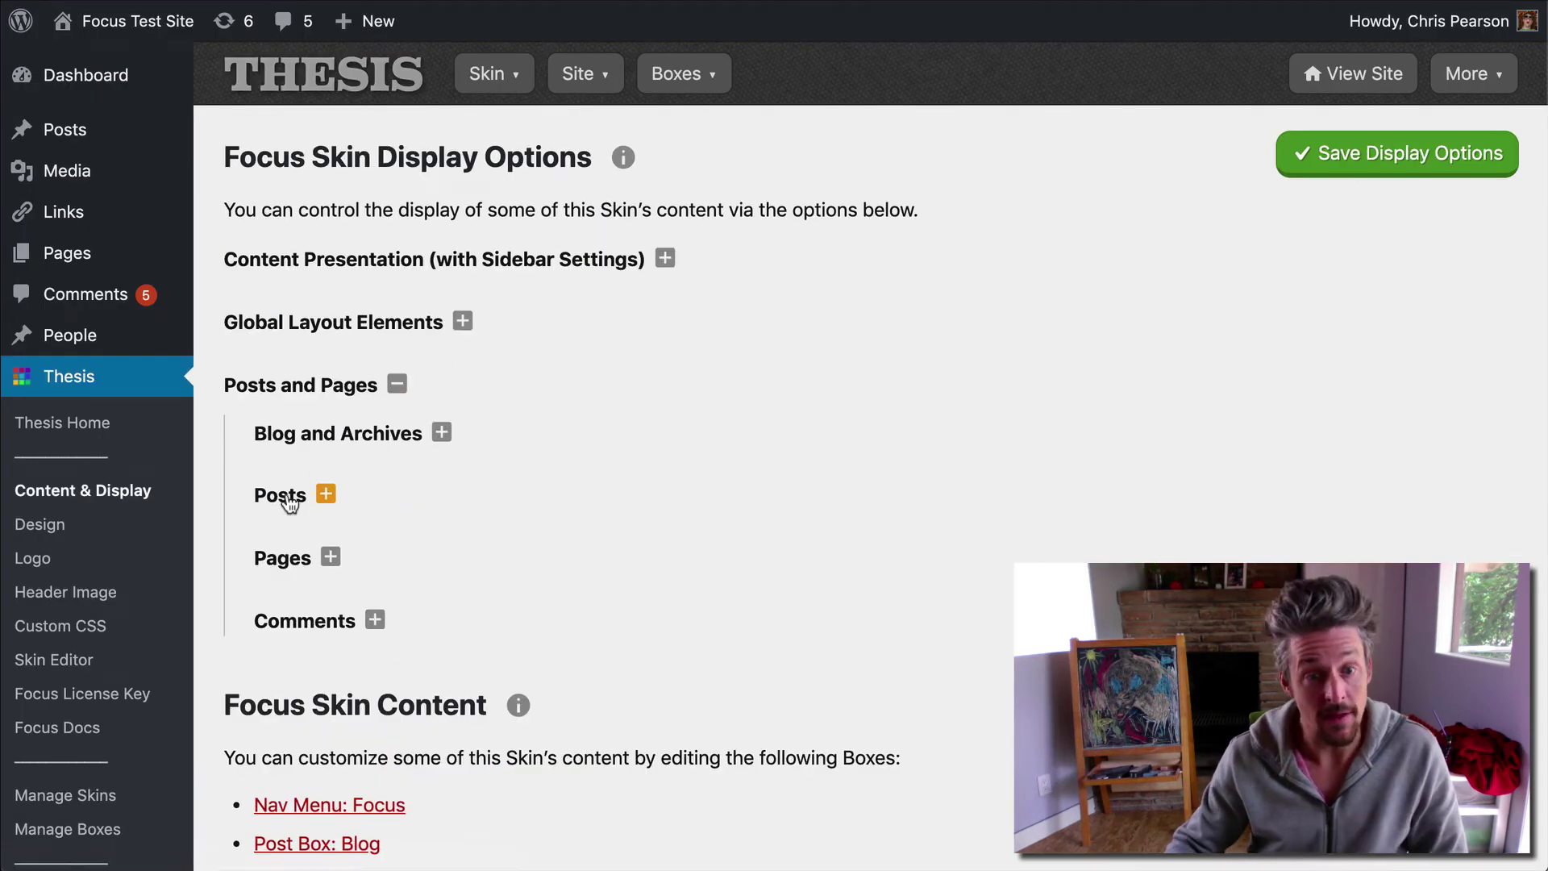
left_click(282, 558)
scroll(286, 557, "down", 3)
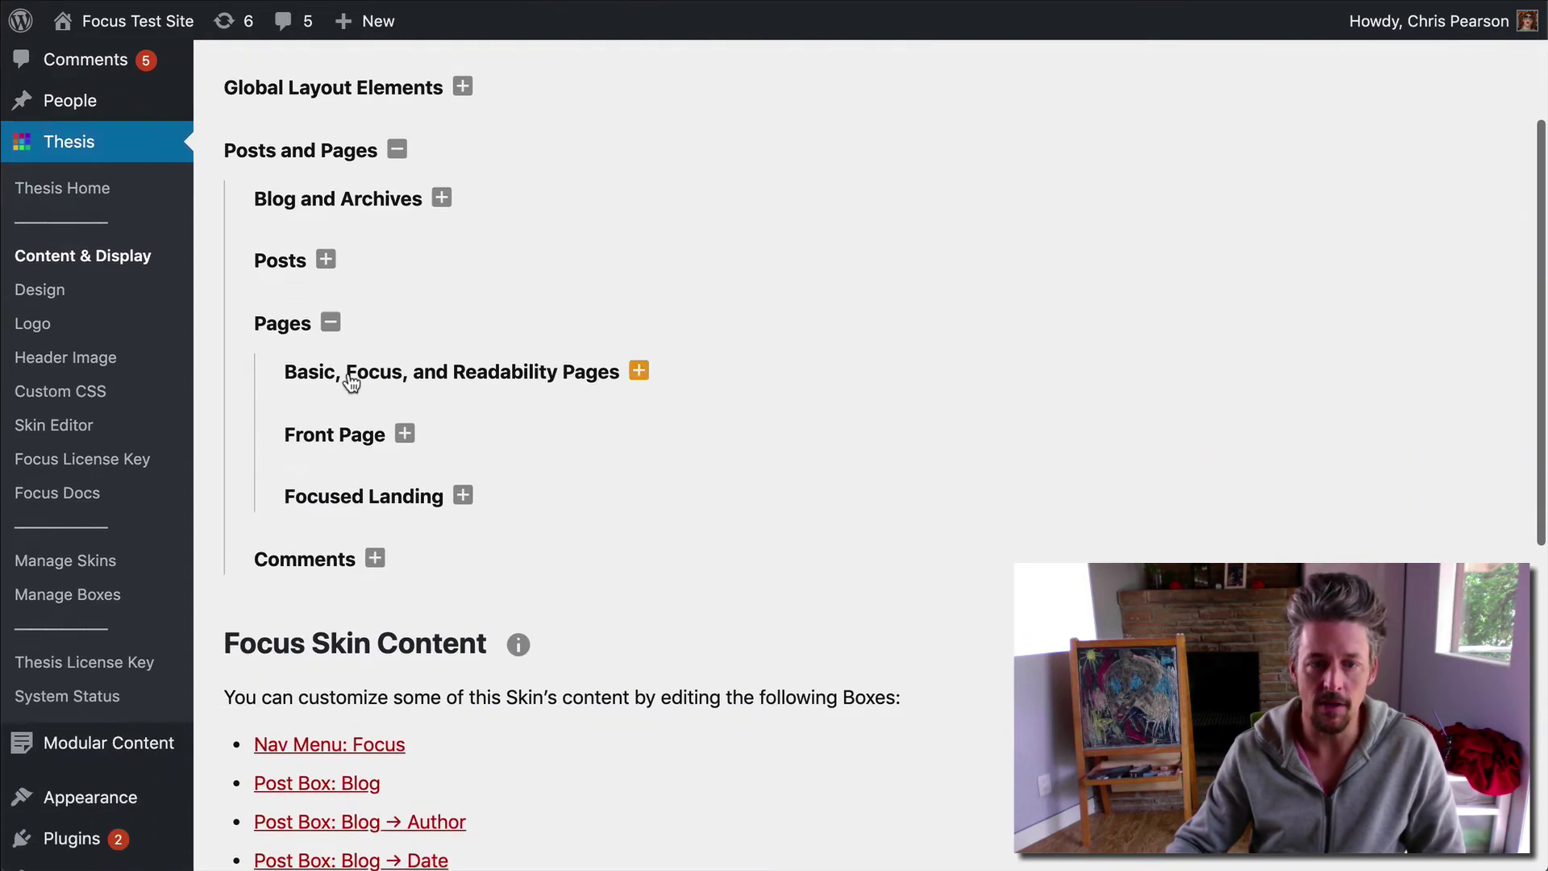
left_click(350, 379)
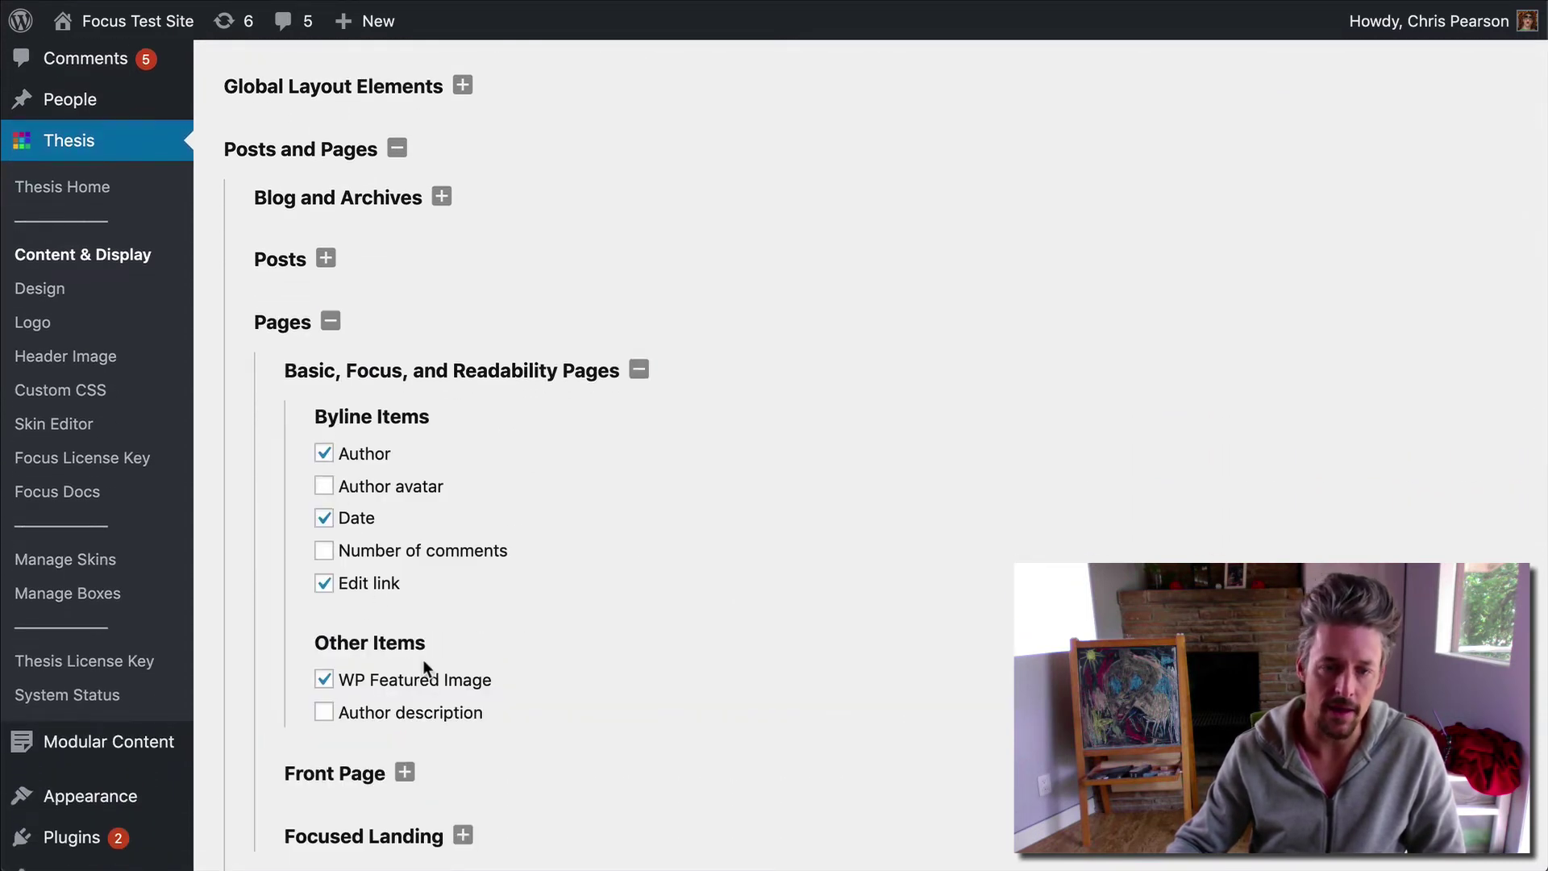
scroll(423, 659, "down", 1)
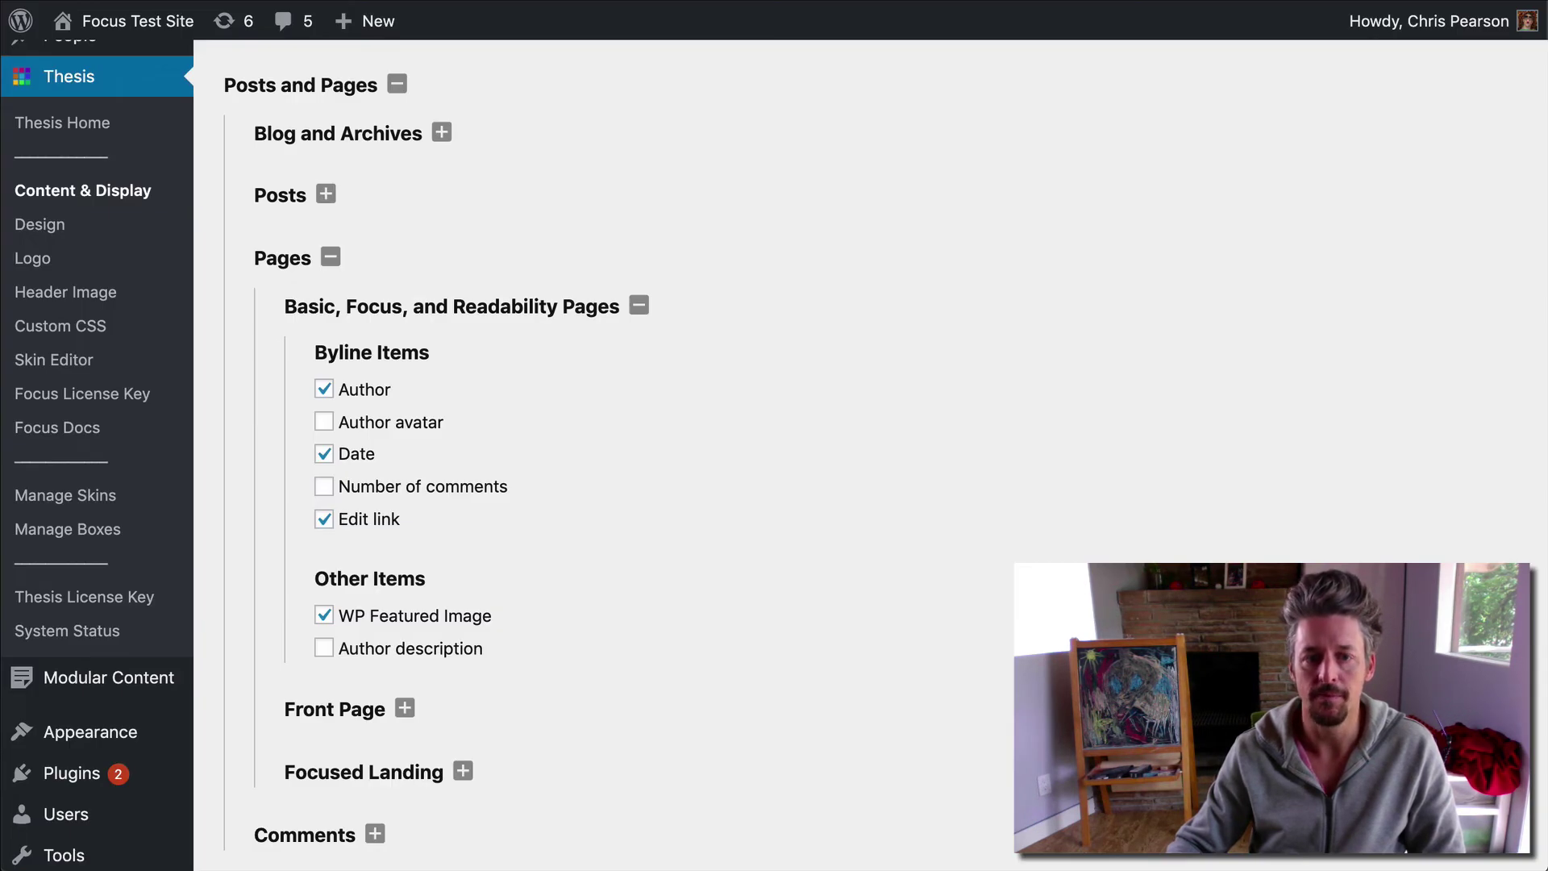
scroll(449, 615, "down", 1)
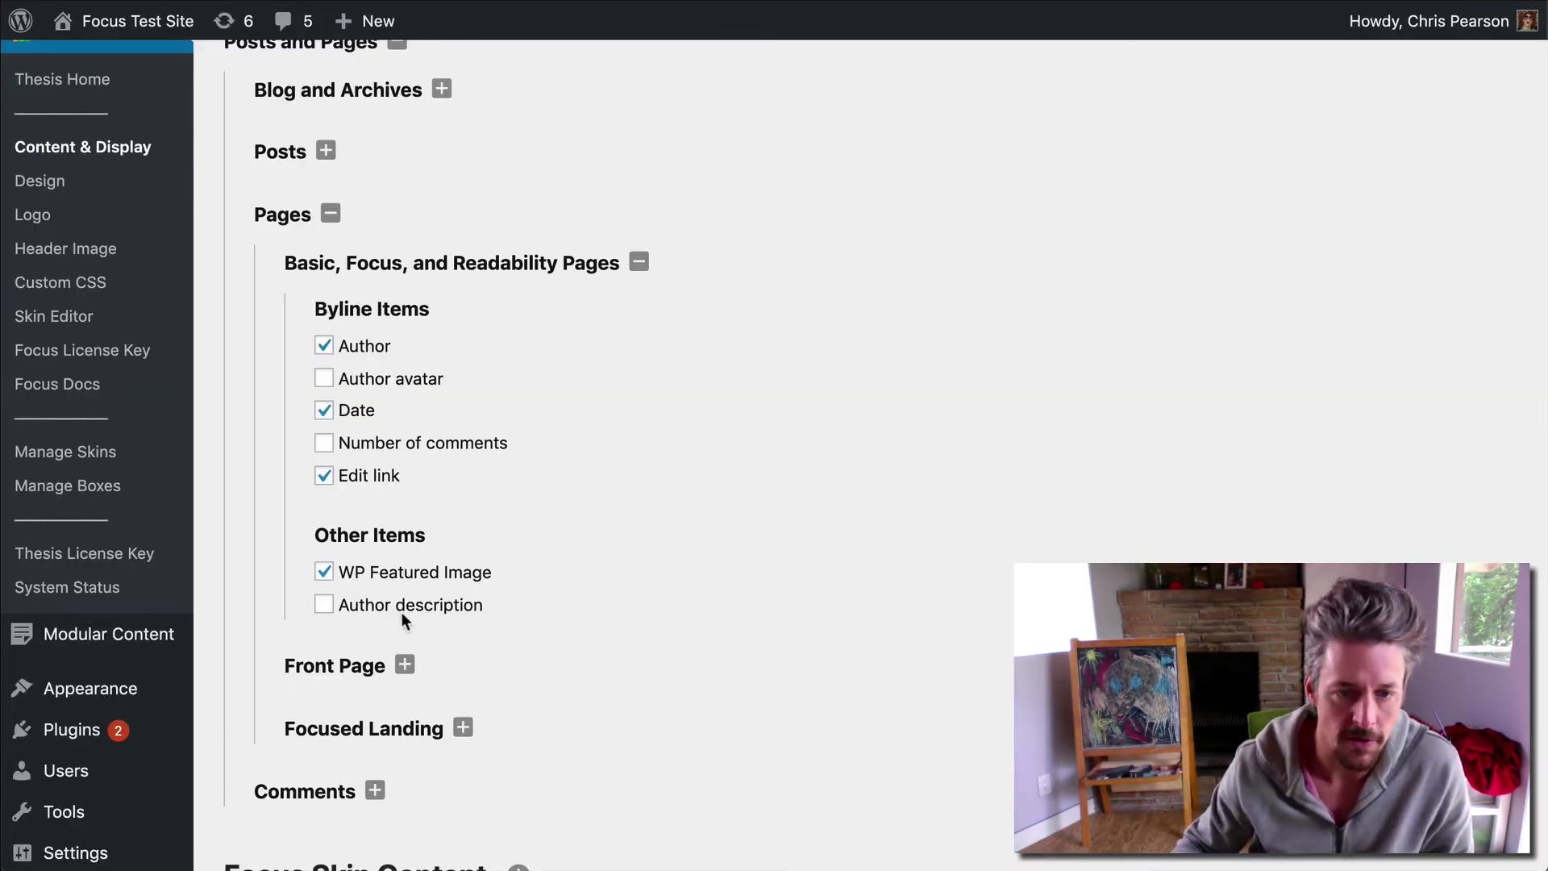
left_click(337, 268)
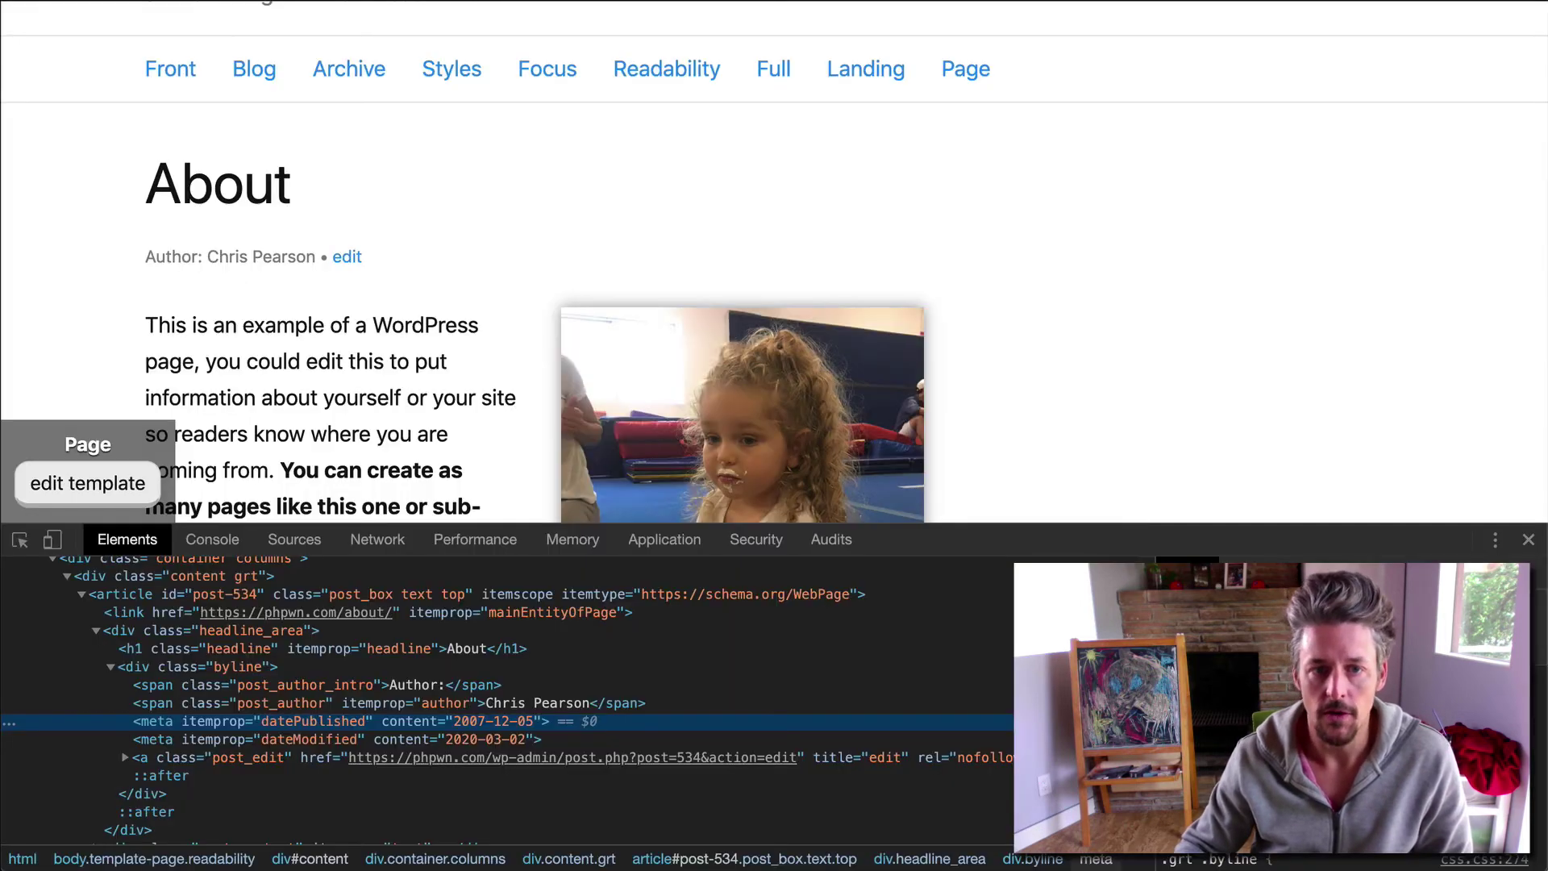
Step: Close the developer tools and examine the Front page on the live site from headline to footer
scroll(753, 325, "up", 3)
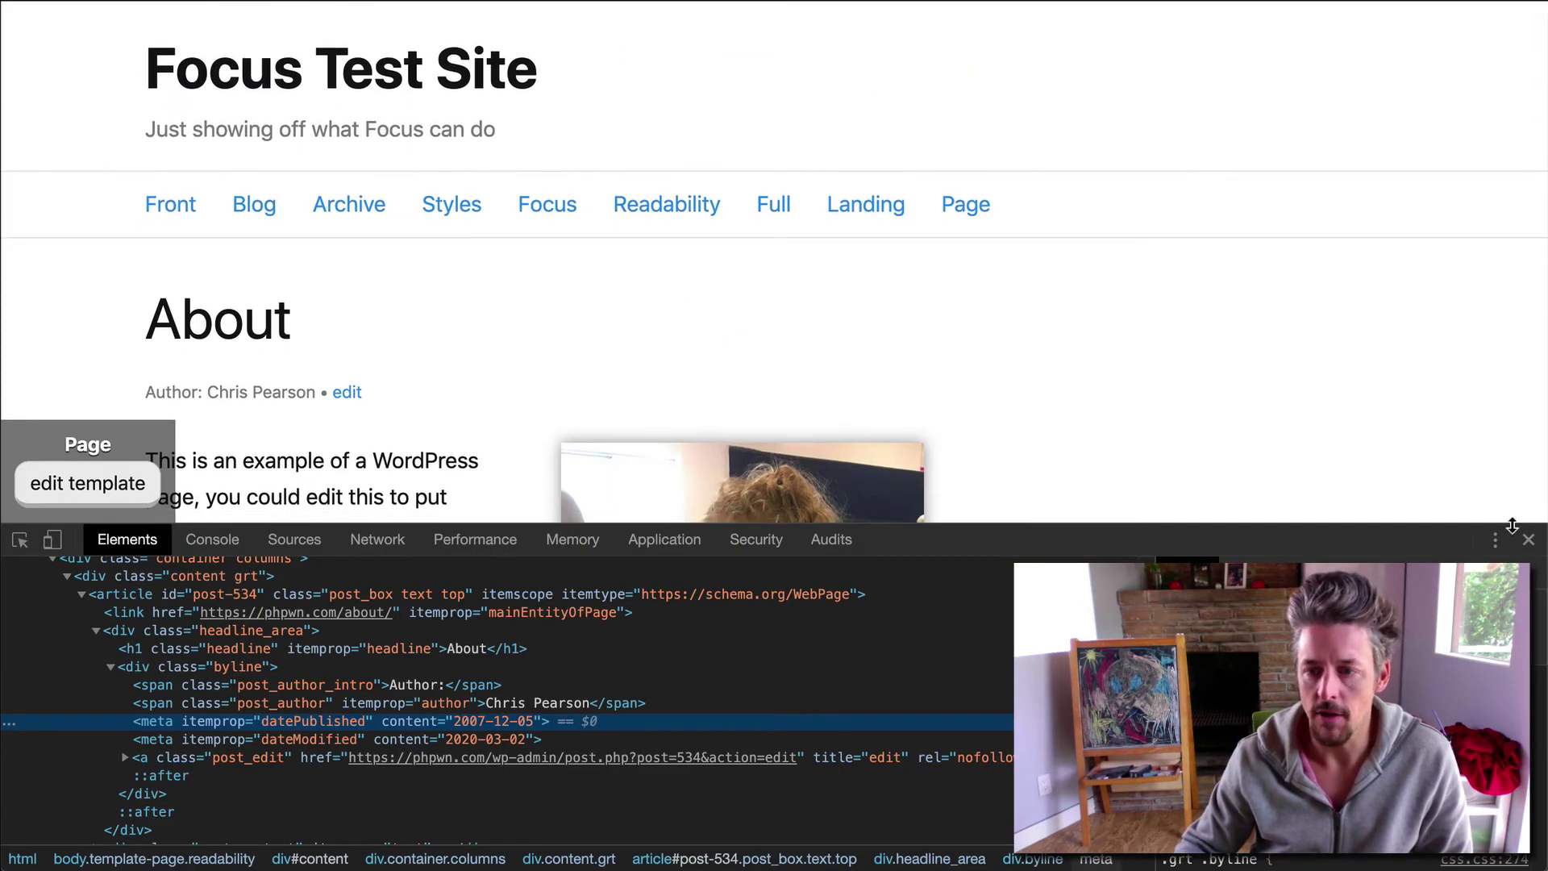
left_click(1527, 538)
left_click(171, 205)
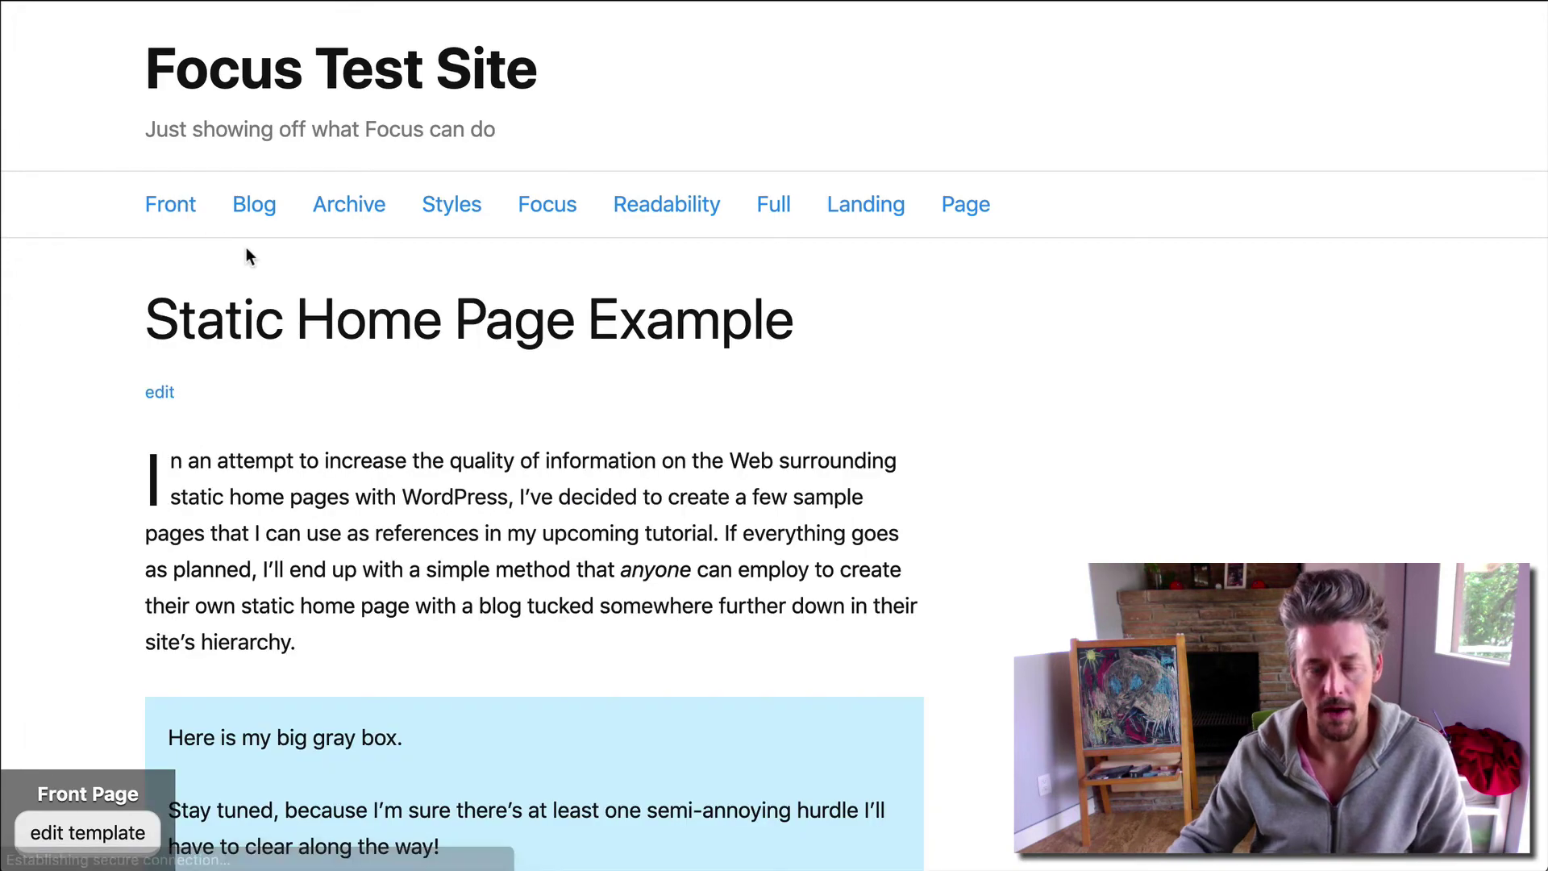
scroll(214, 298, "down", 6)
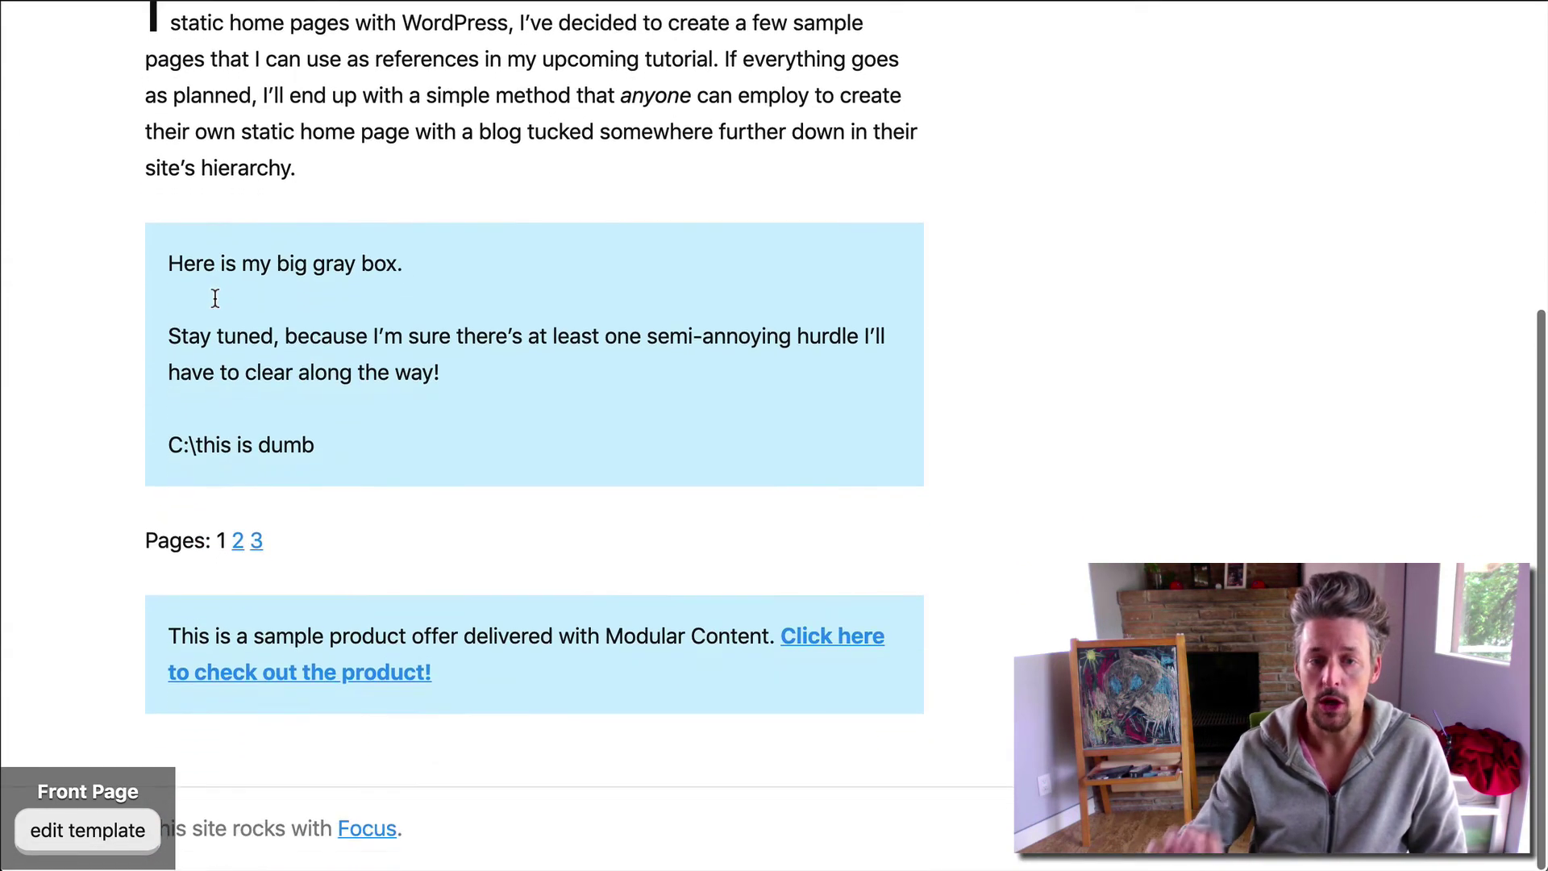
scroll(214, 298, "up", 6)
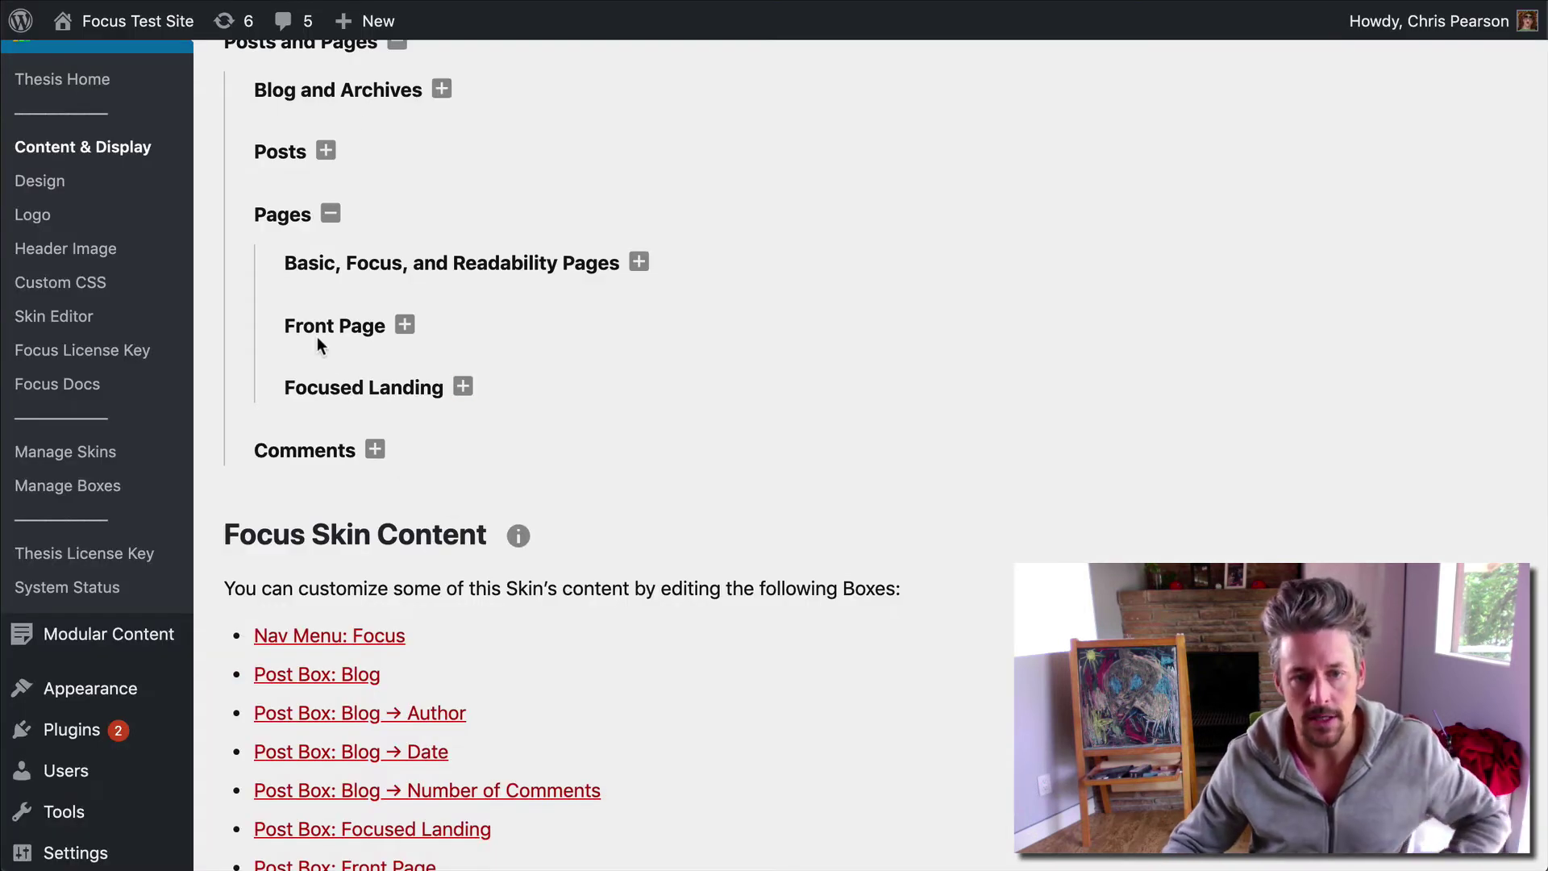
Step: Expand the Front Page options to review their headline, byline and other items, and expand the Focused Landing options
left_click(320, 330)
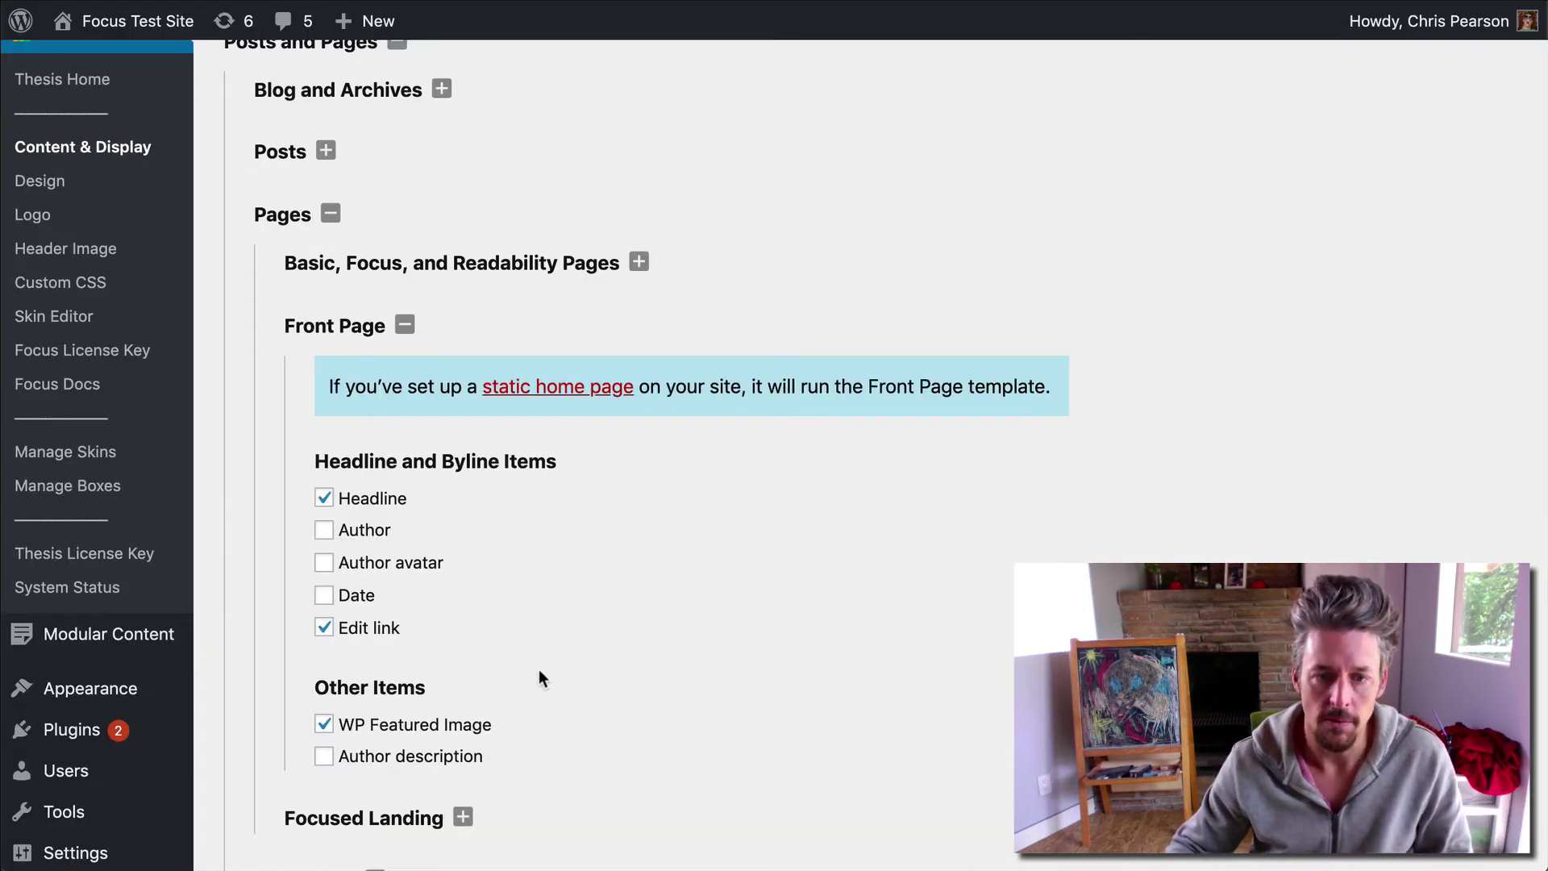
scroll(538, 670, "down", 3)
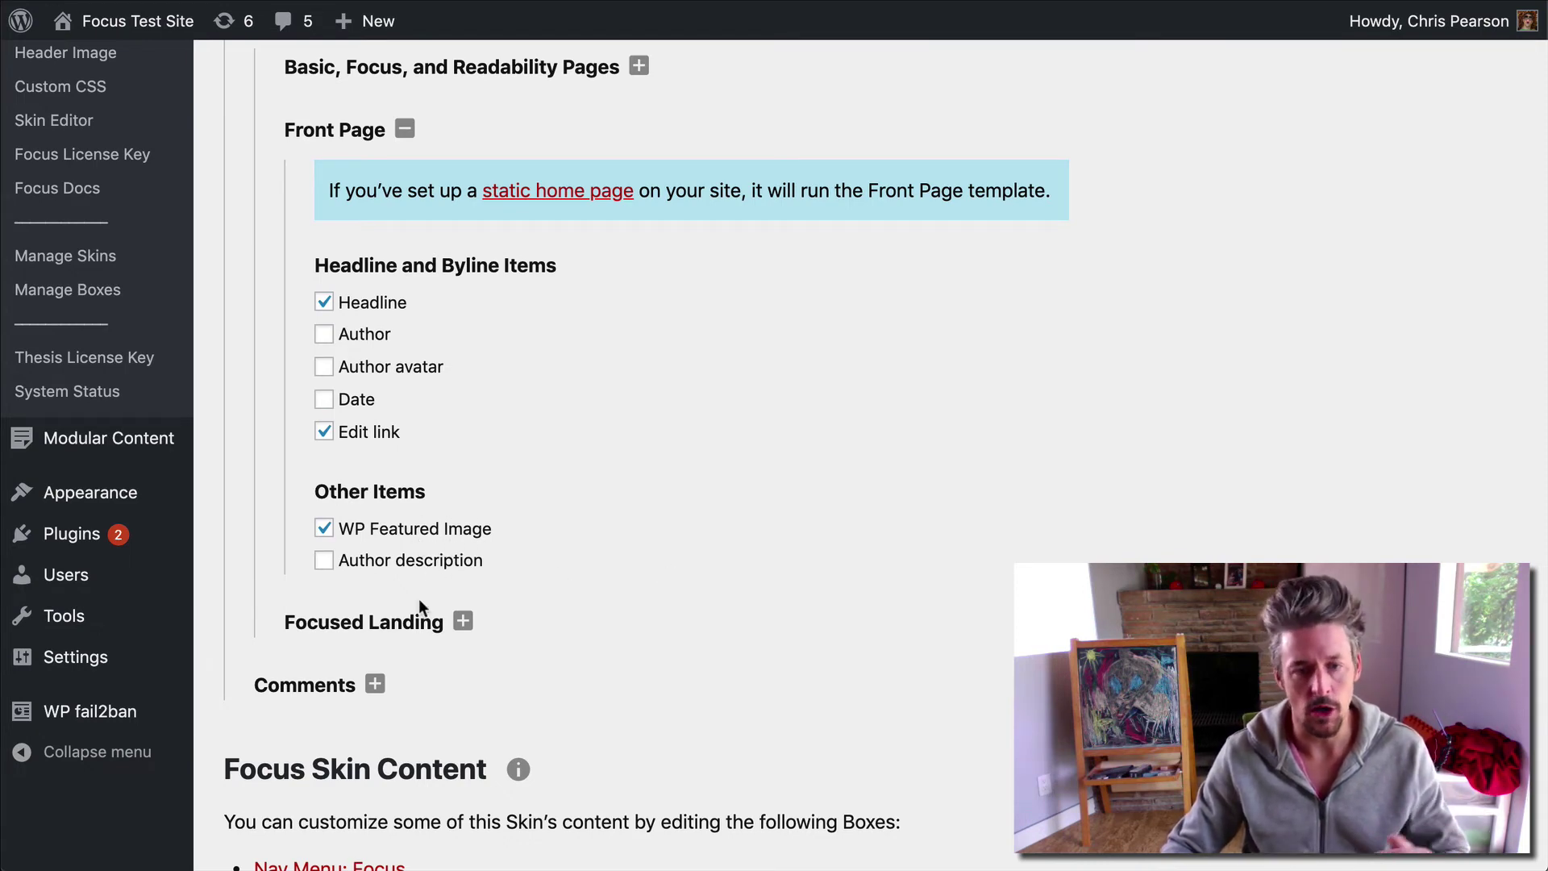
left_click(356, 630)
scroll(583, 637, "down", 5)
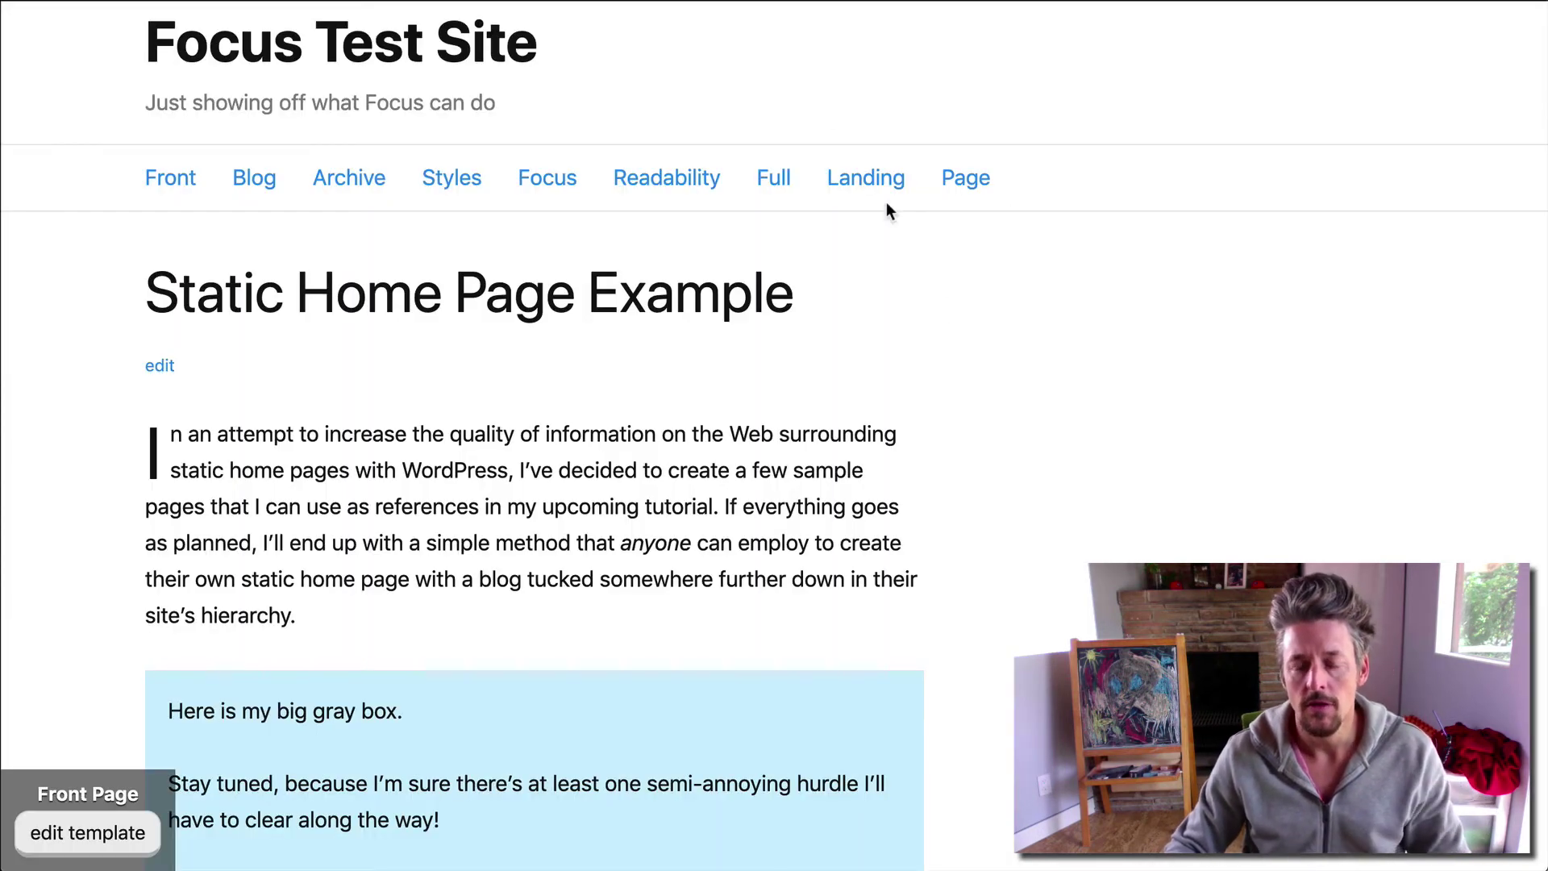
Step: Look over the static front page on the live site again and open the Landing page
scroll(860, 188, "up", 1)
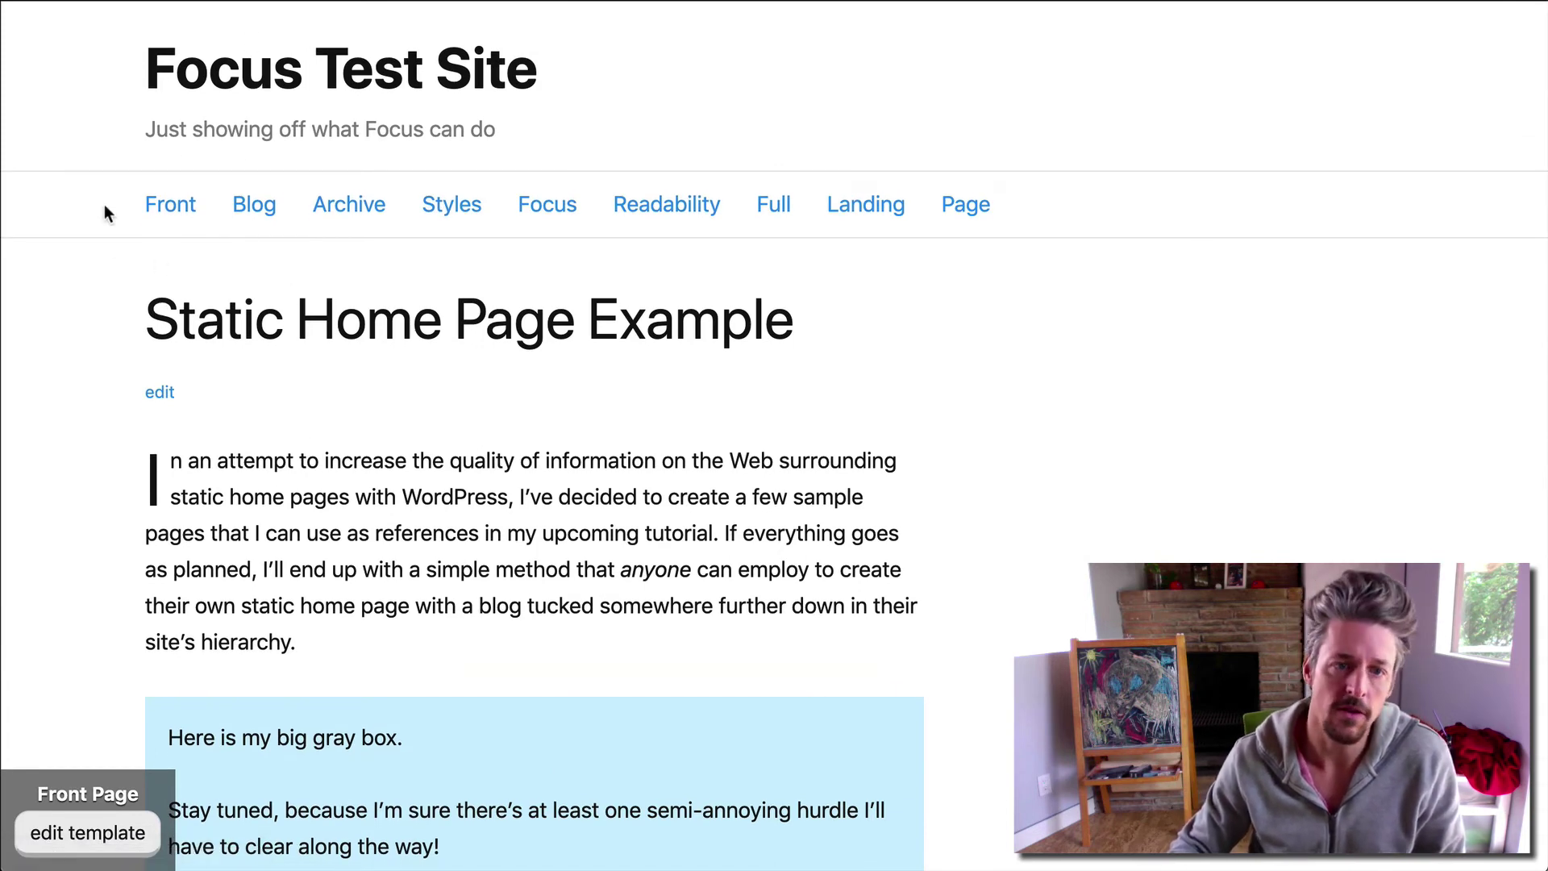
scroll(637, 623, "down", 6)
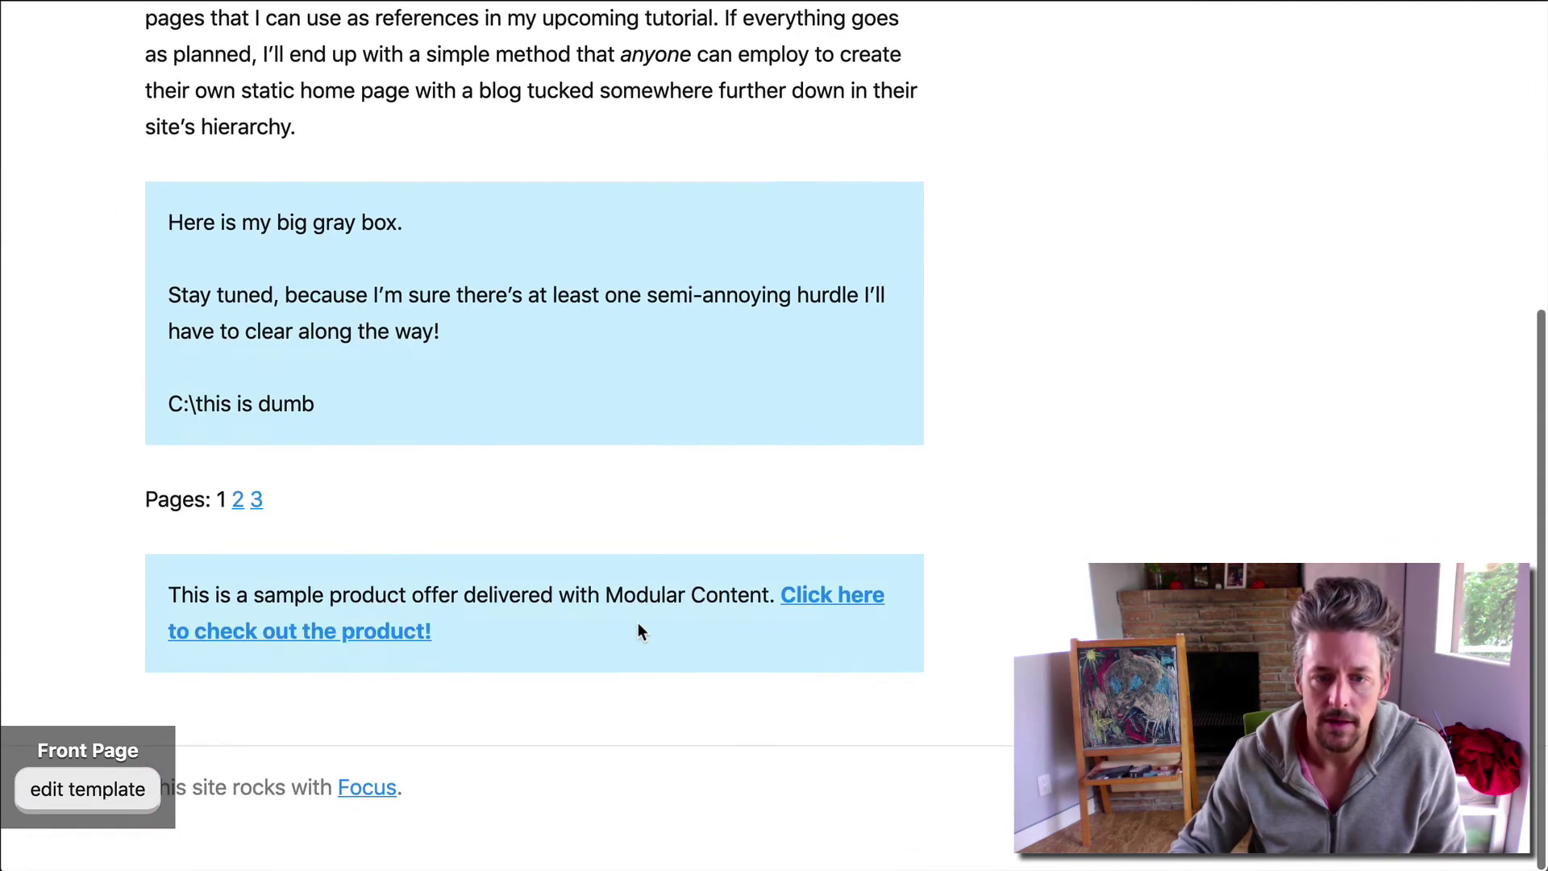
scroll(637, 622, "up", 6)
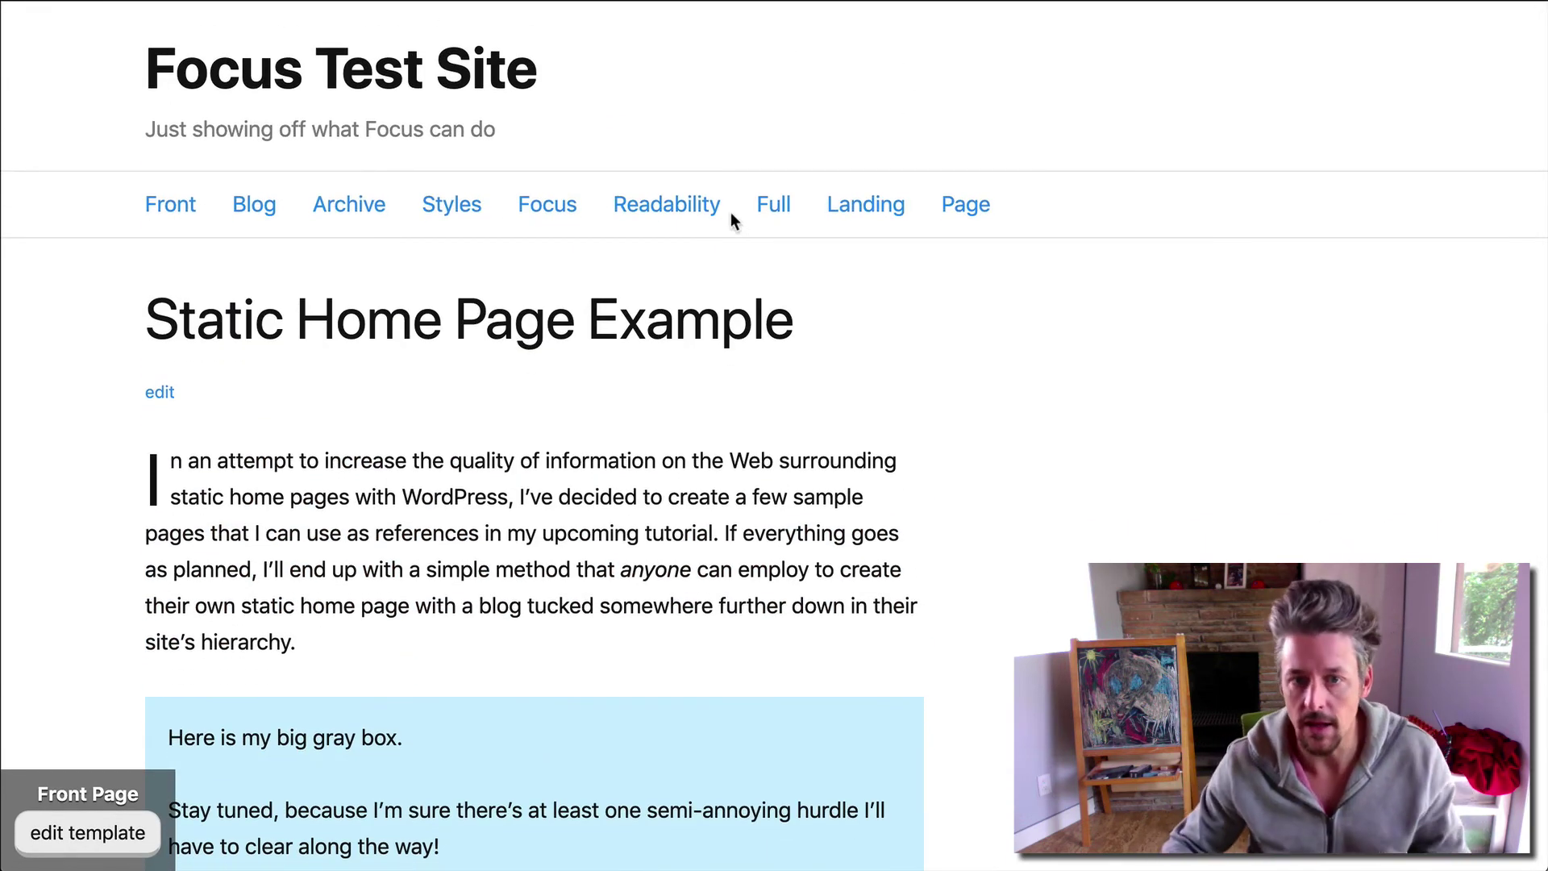
left_click(887, 207)
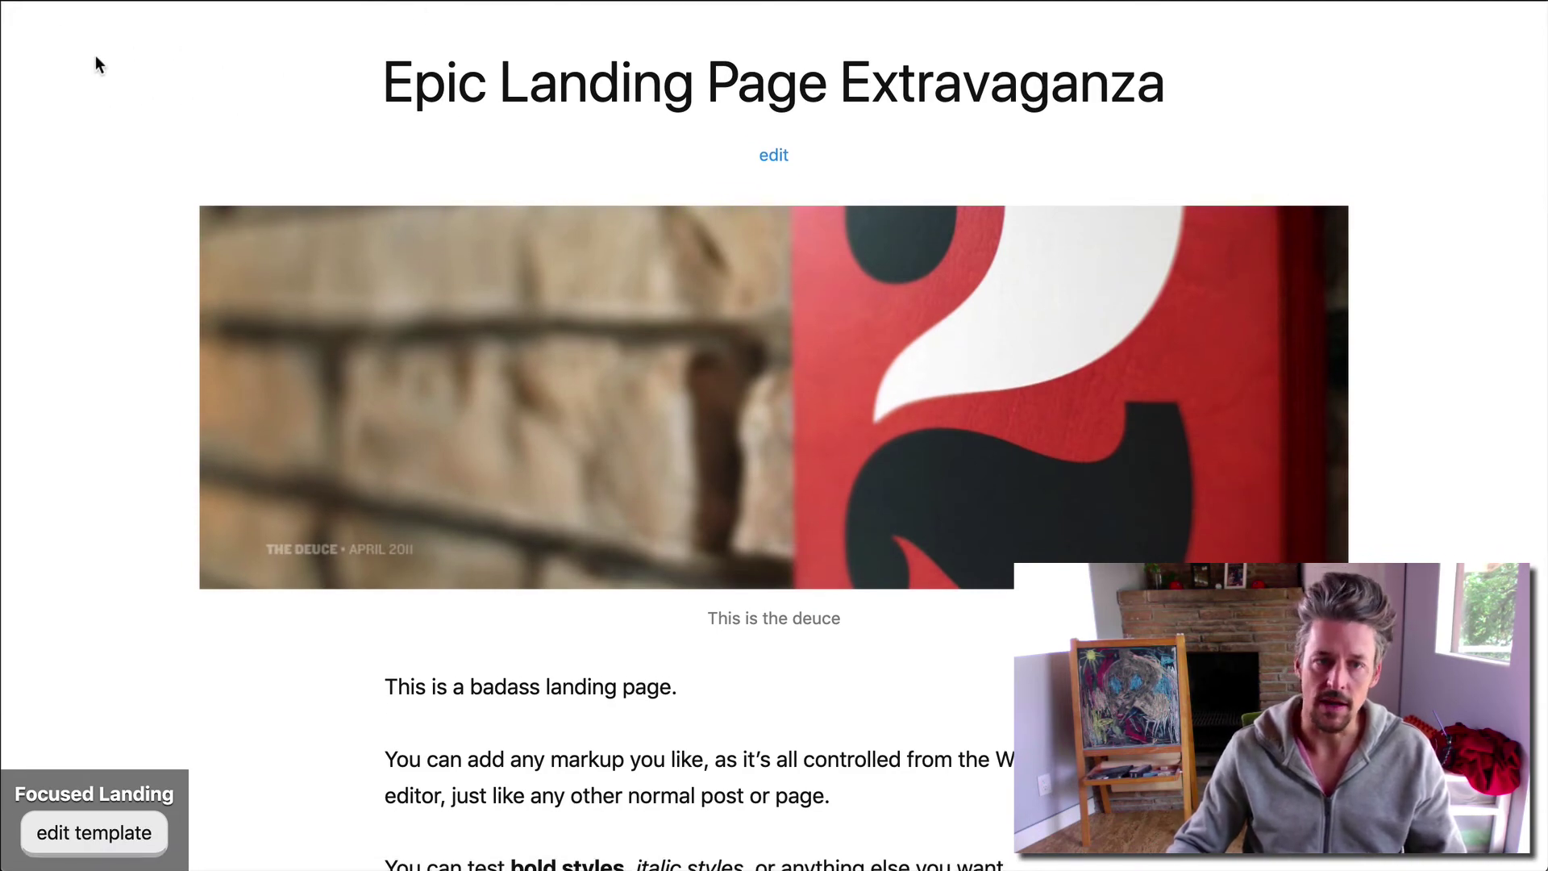
Step: Examine the Epic Landing Page Extravaganza page on the live site from headline and featured image down to the footnotes
scroll(887, 736, "down", 20)
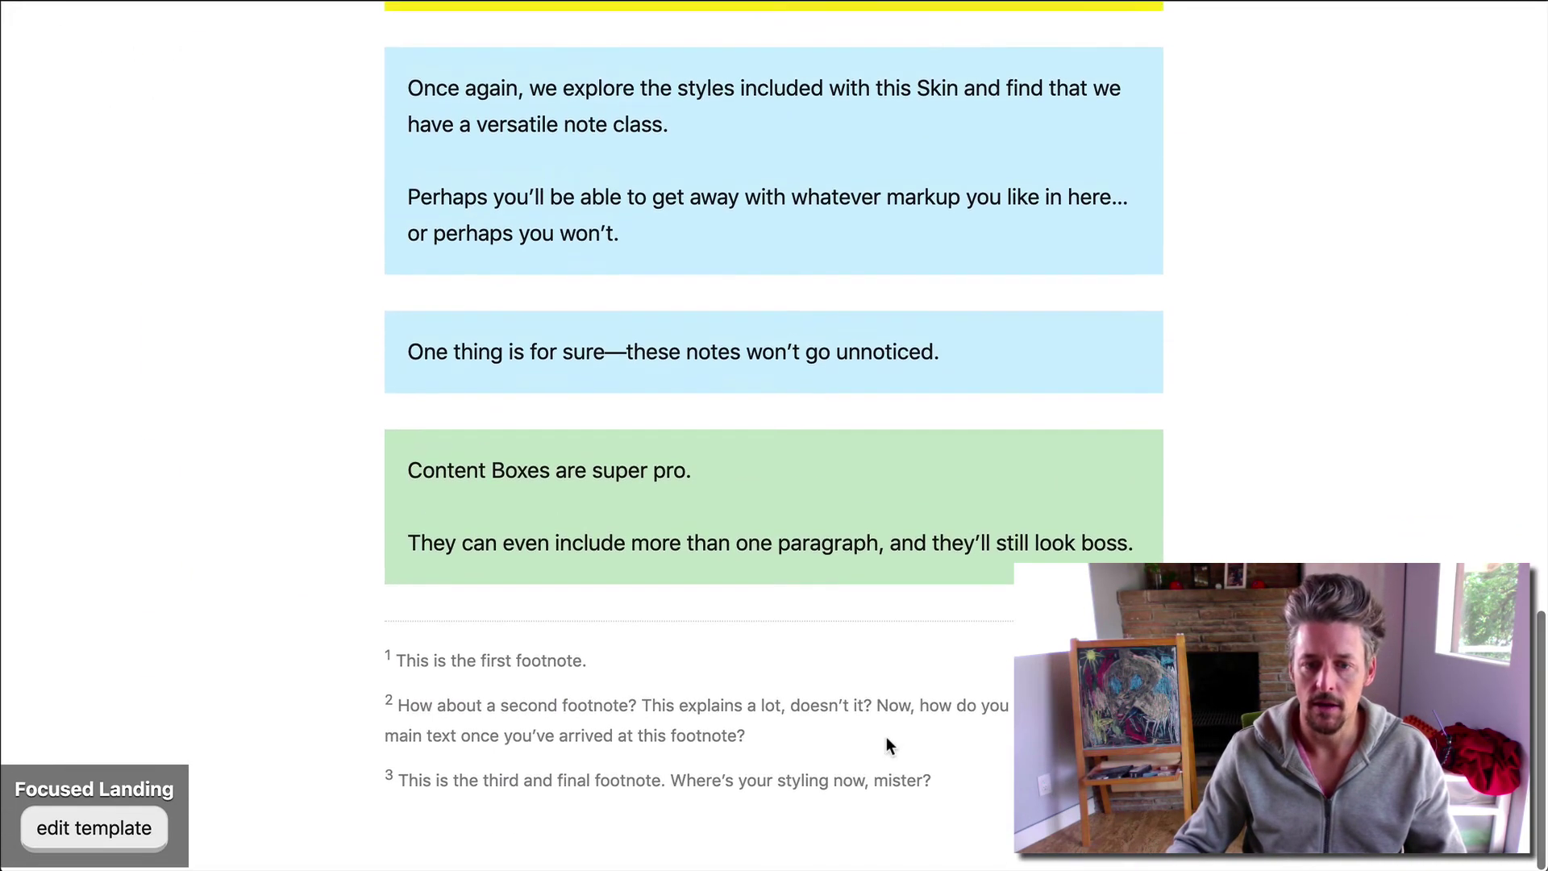
scroll(720, 835, "up", 20)
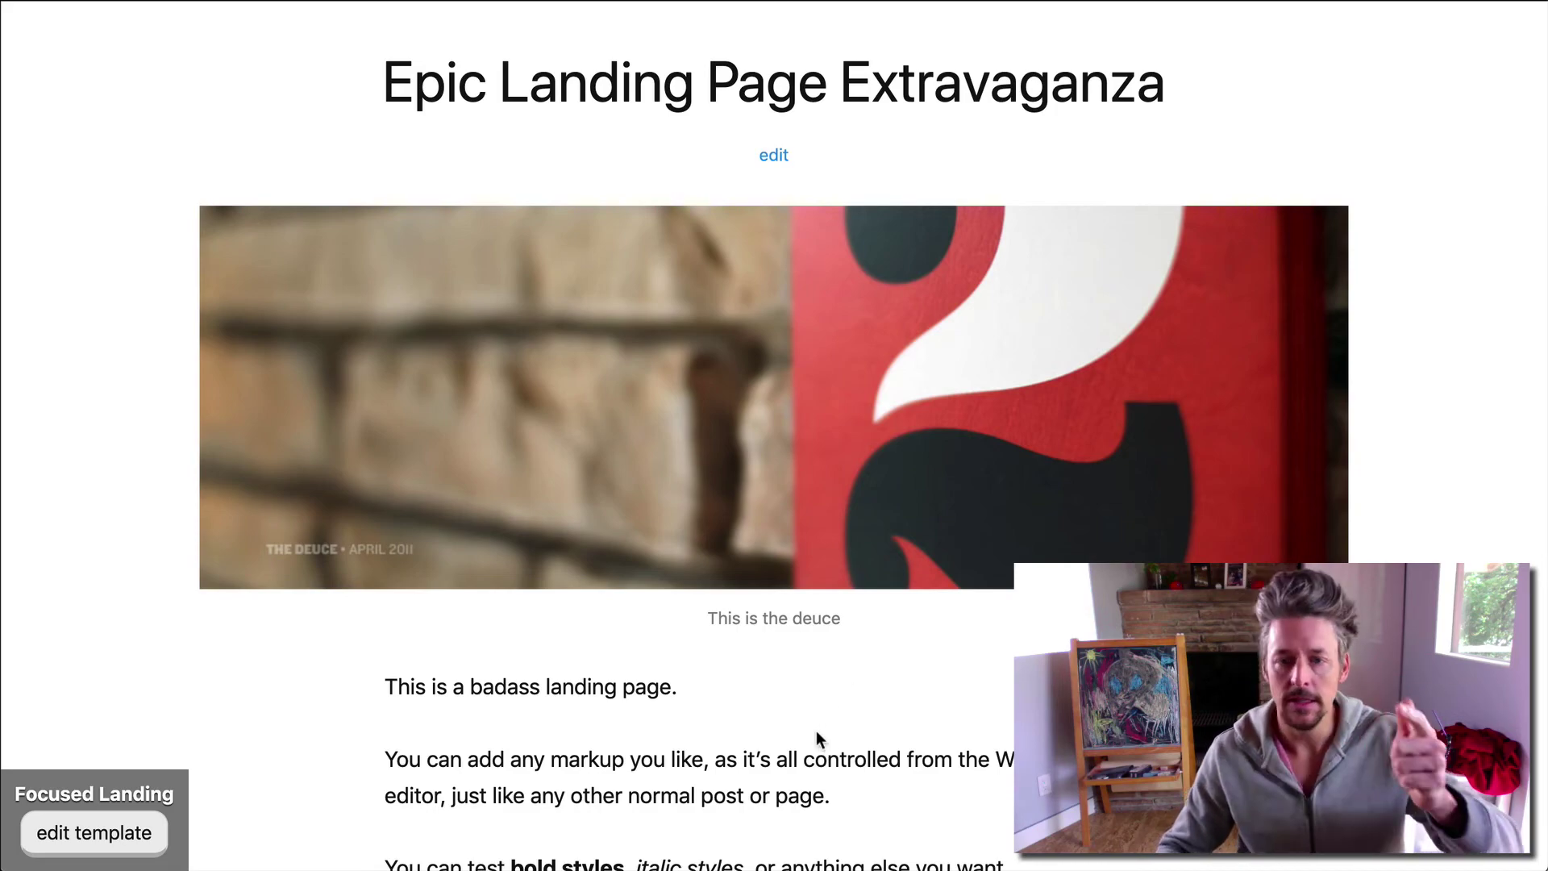
scroll(814, 718, "down", 10)
scroll(804, 708, "down", 10)
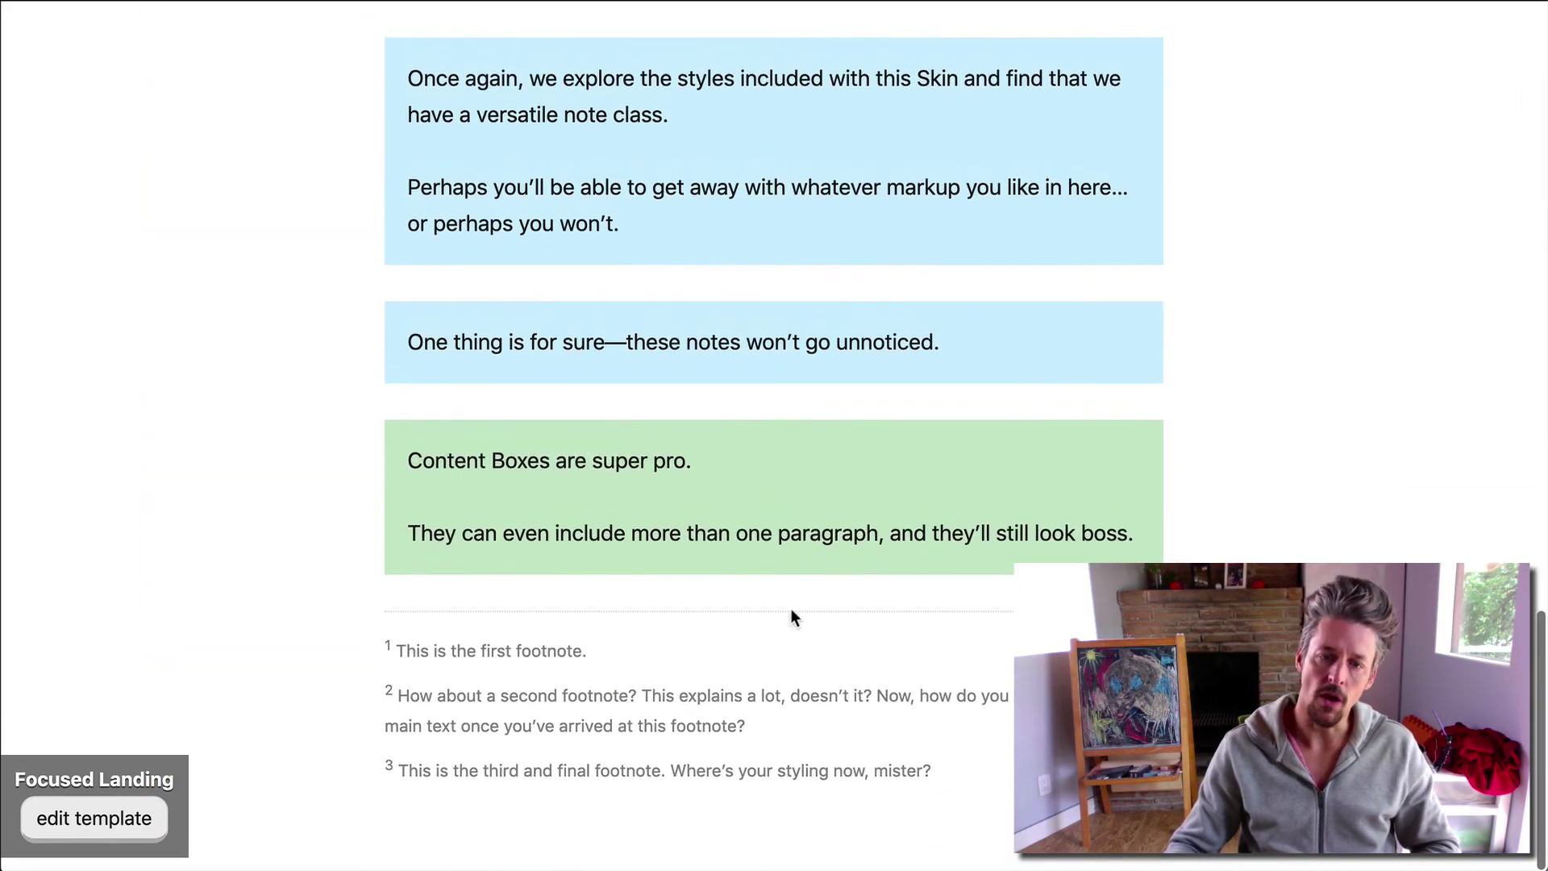
scroll(849, 356, "up", 20)
scroll(733, 351, "down", 15)
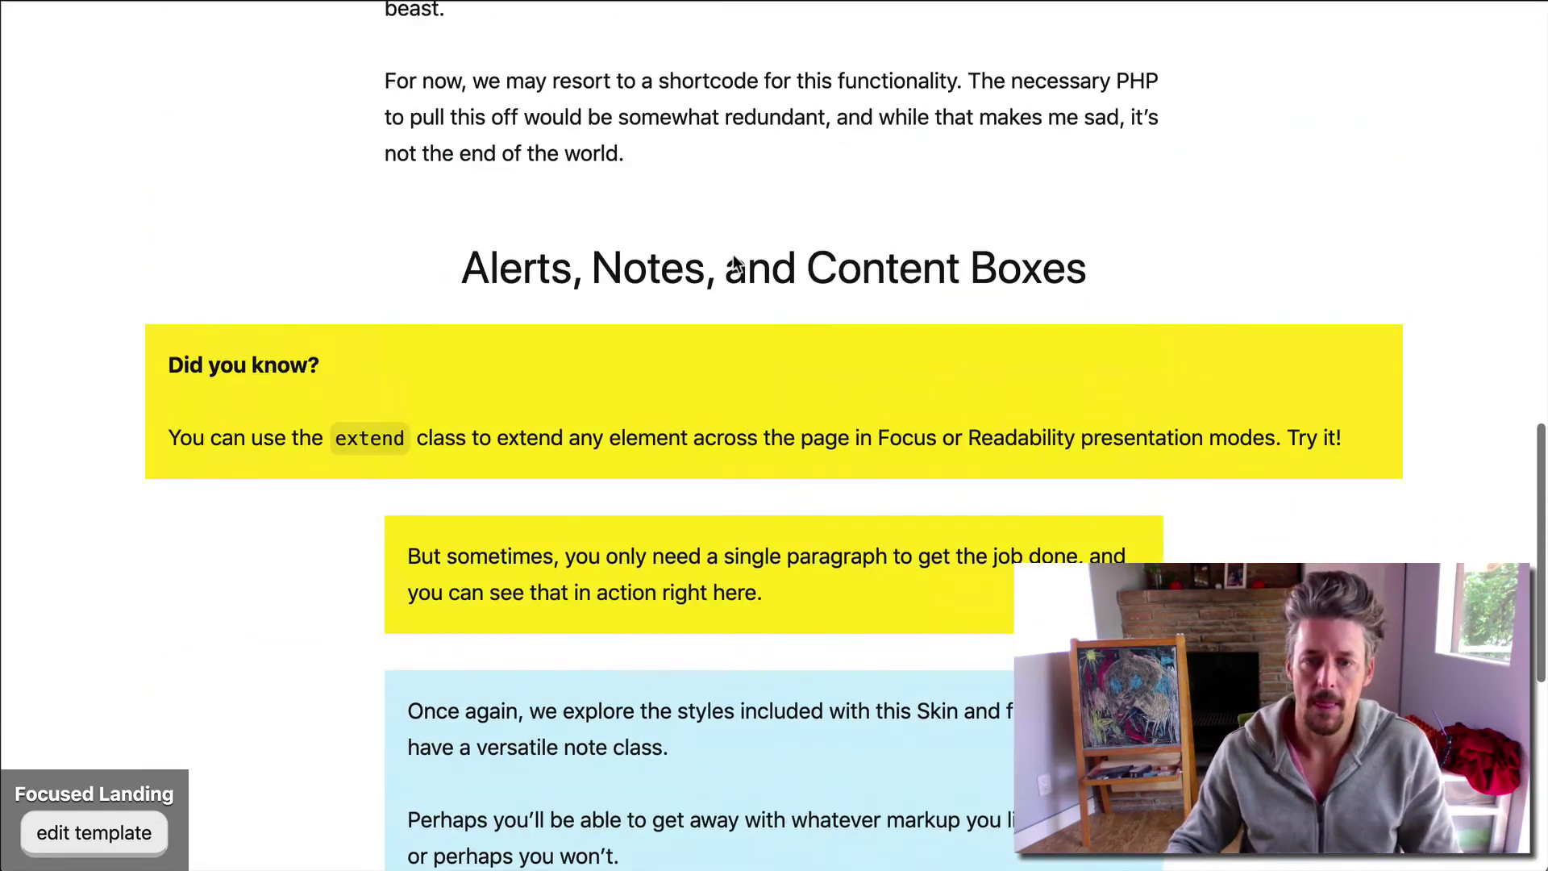
scroll(733, 254, "up", 15)
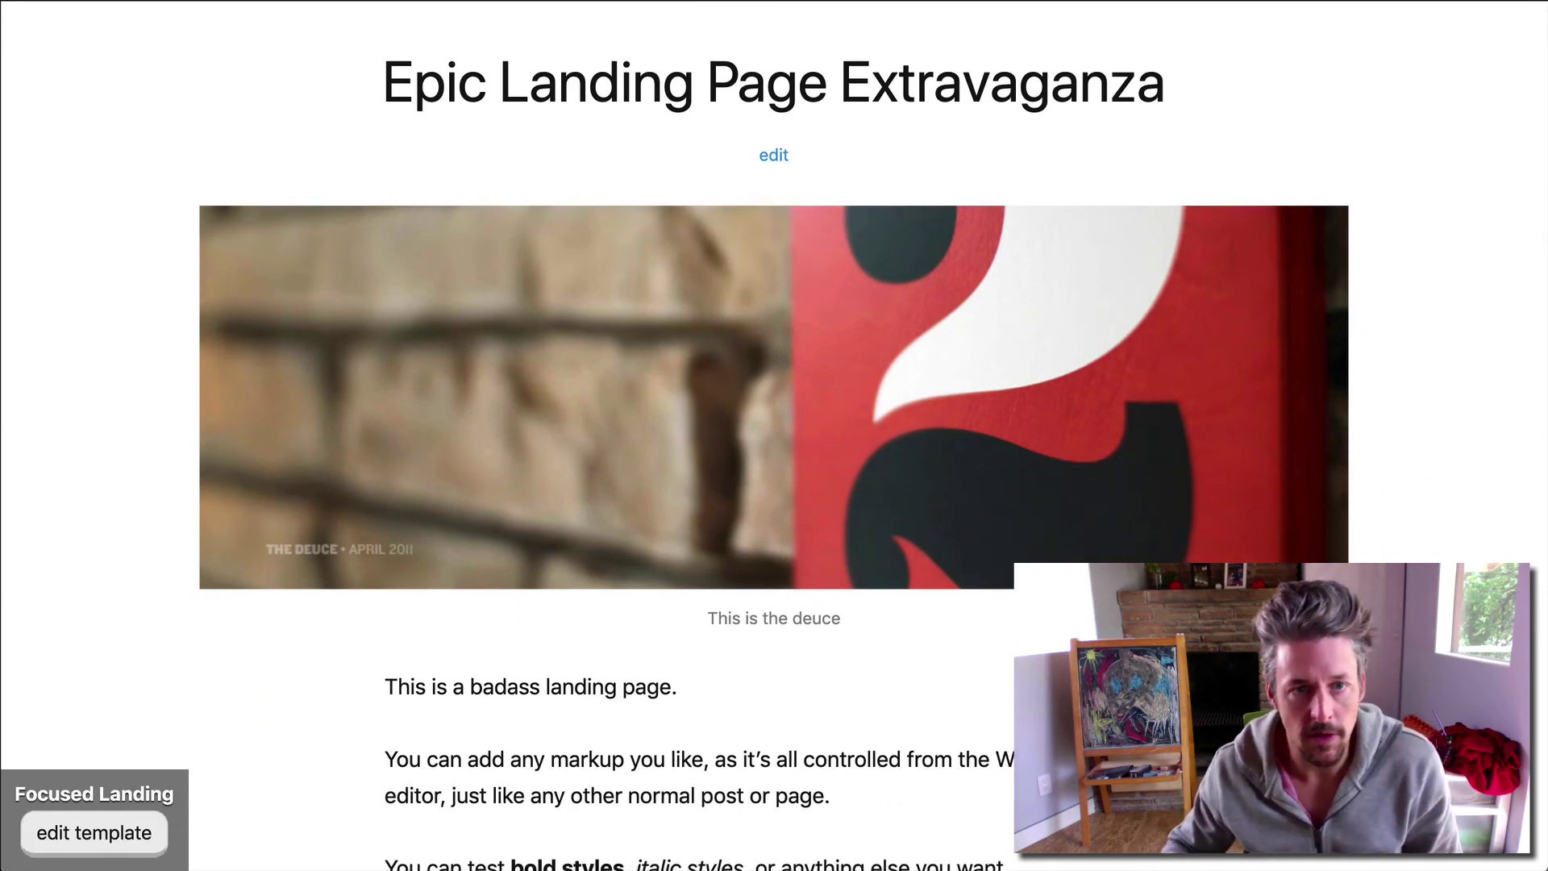
Step: Compare the Focused Landing byline and other item options with the live landing page, ending on the options
key("ctrl+Tab")
scroll(360, 385, "up", 1)
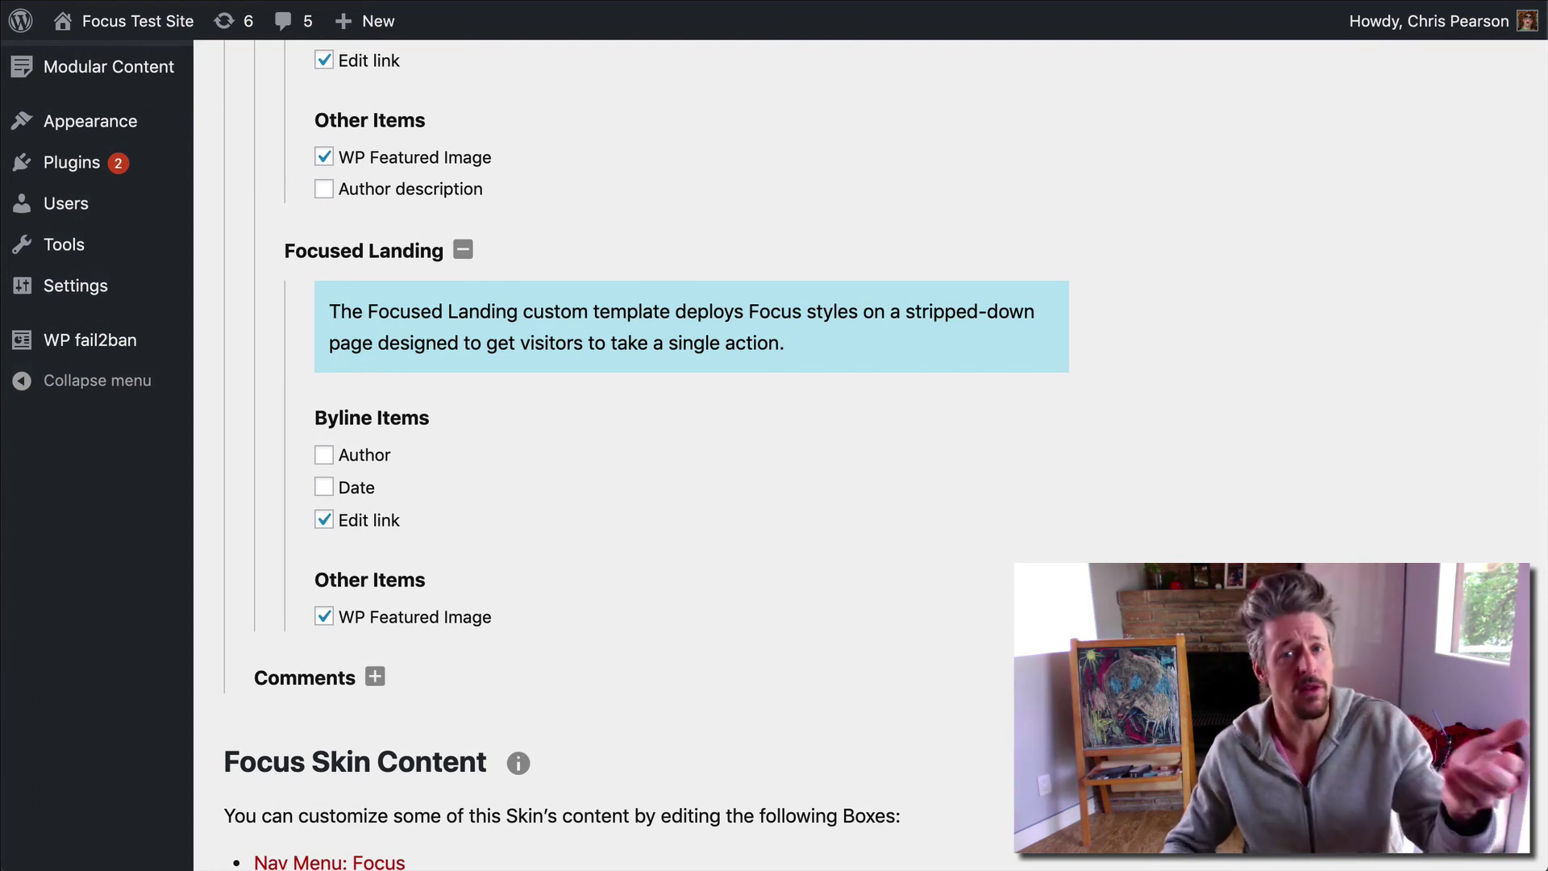
key("ctrl+Tab")
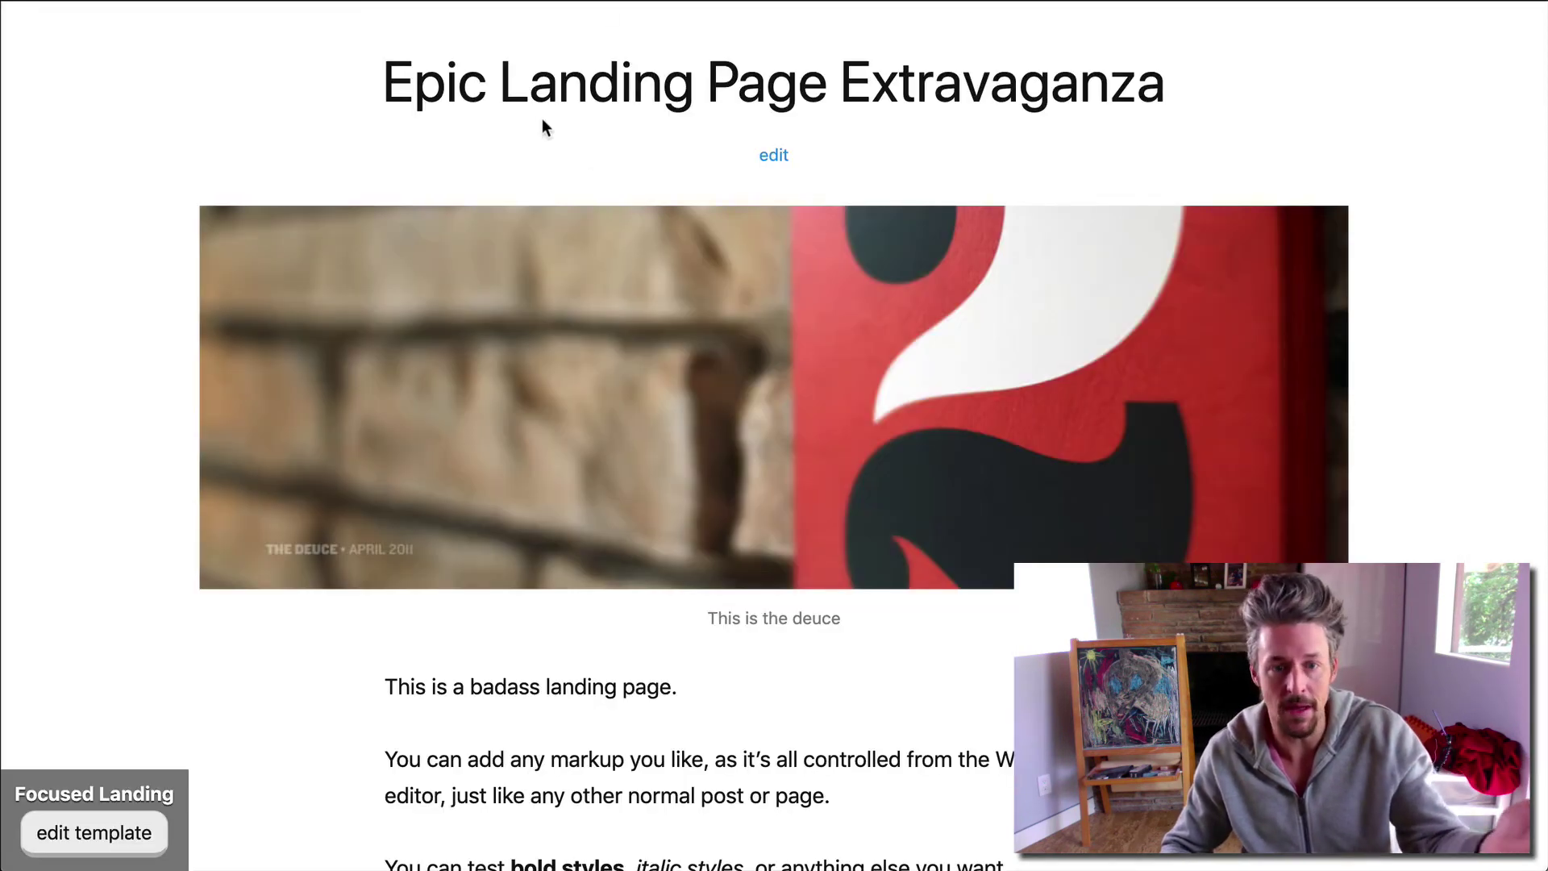
key("ctrl+Tab")
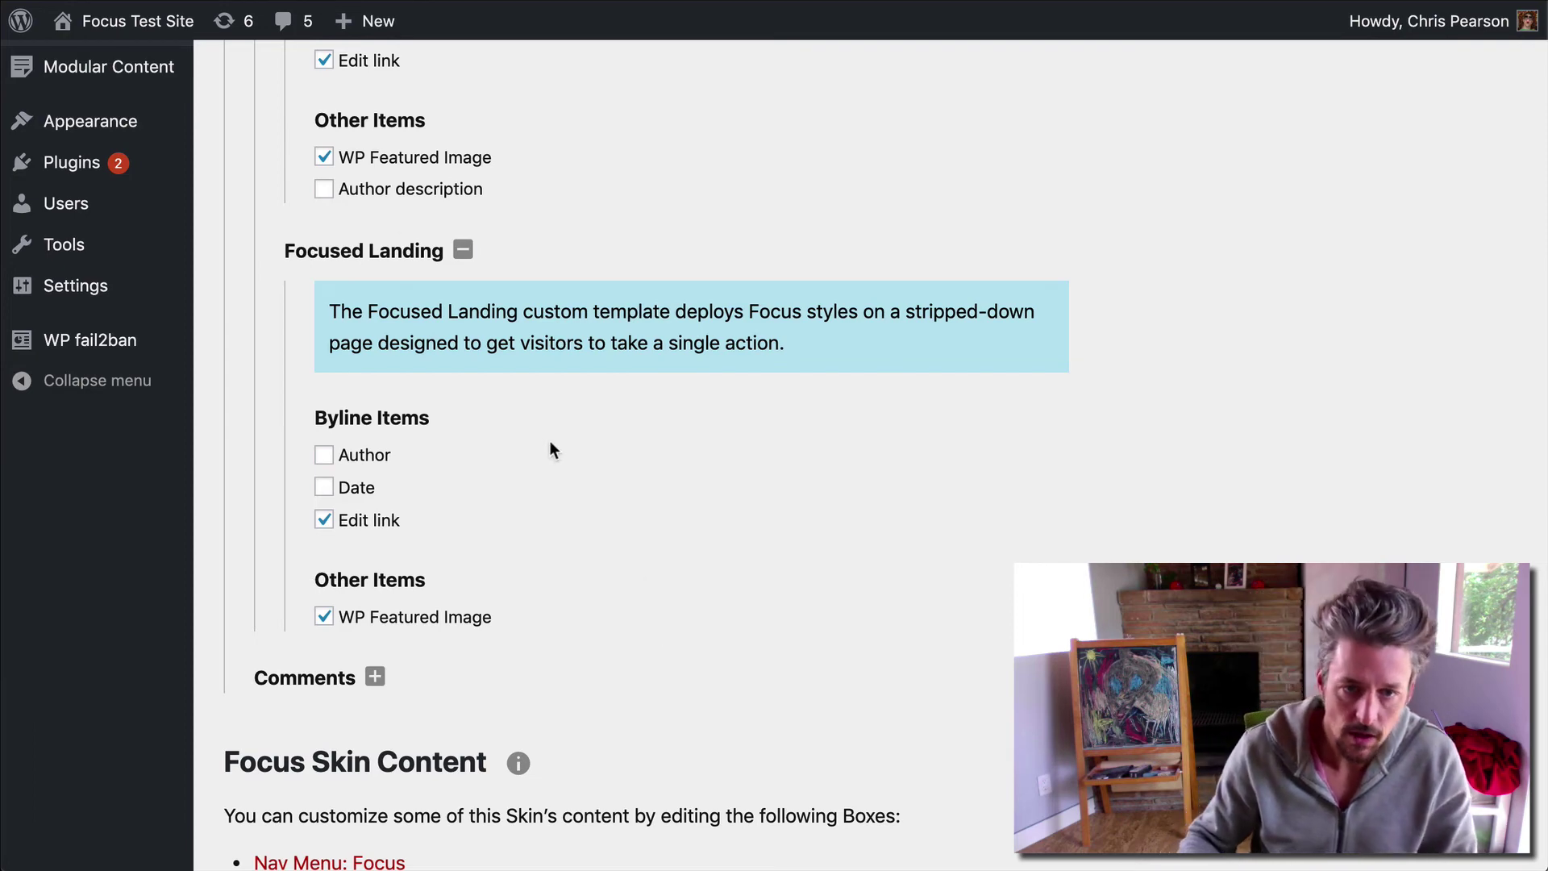
Step: Collapse the Focused Landing and Front Page options and the Pages group containing them
left_click(364, 255)
scroll(367, 258, "up", 3)
scroll(371, 242, "up", 2)
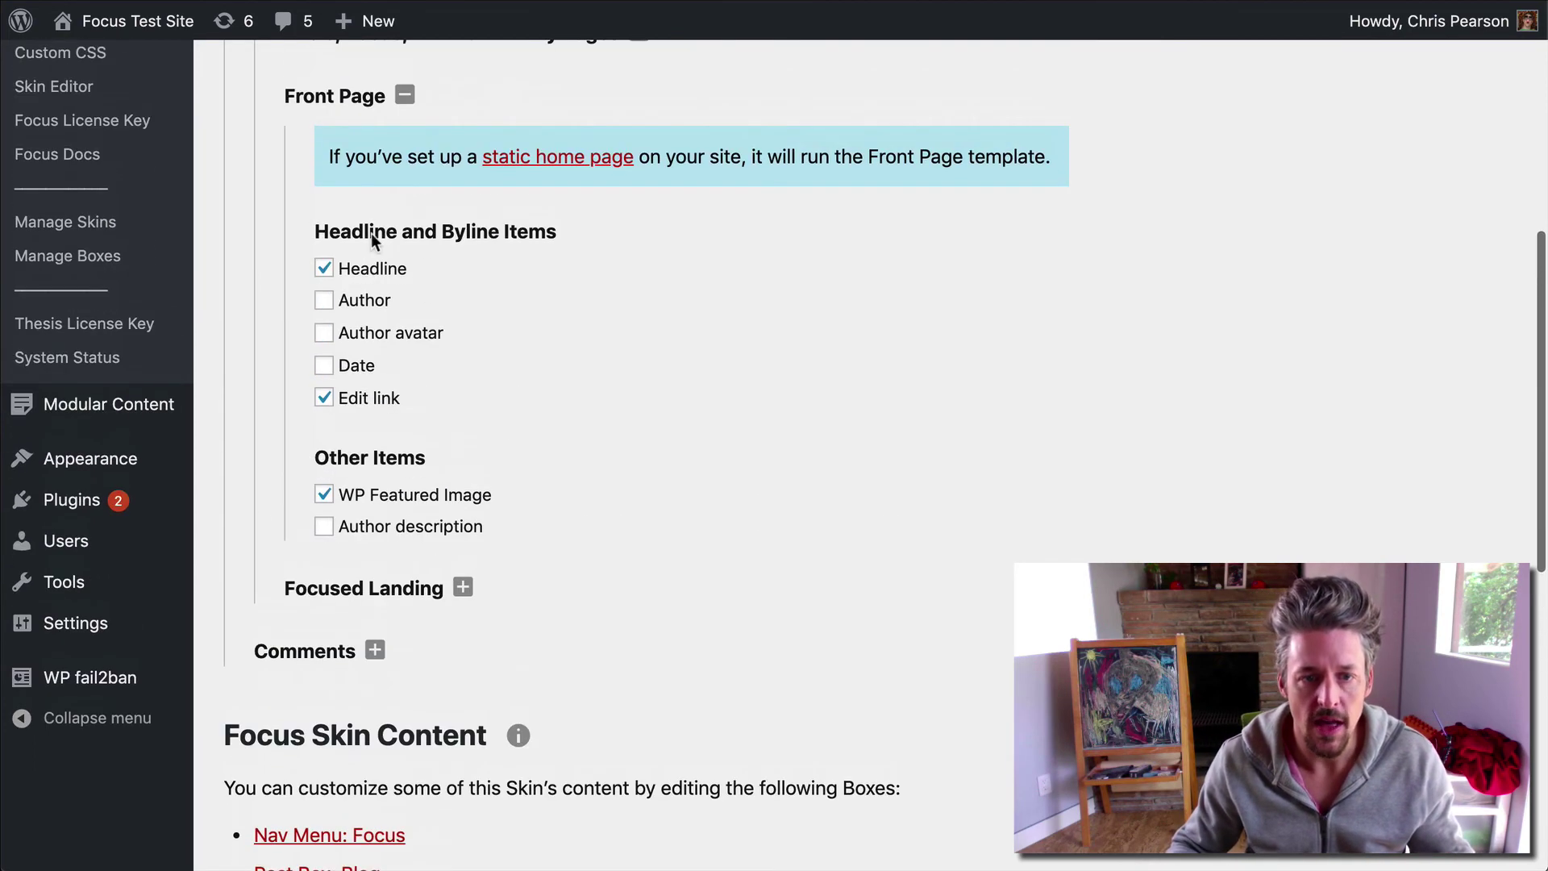
left_click(360, 100)
scroll(356, 102, "up", 4)
left_click(302, 258)
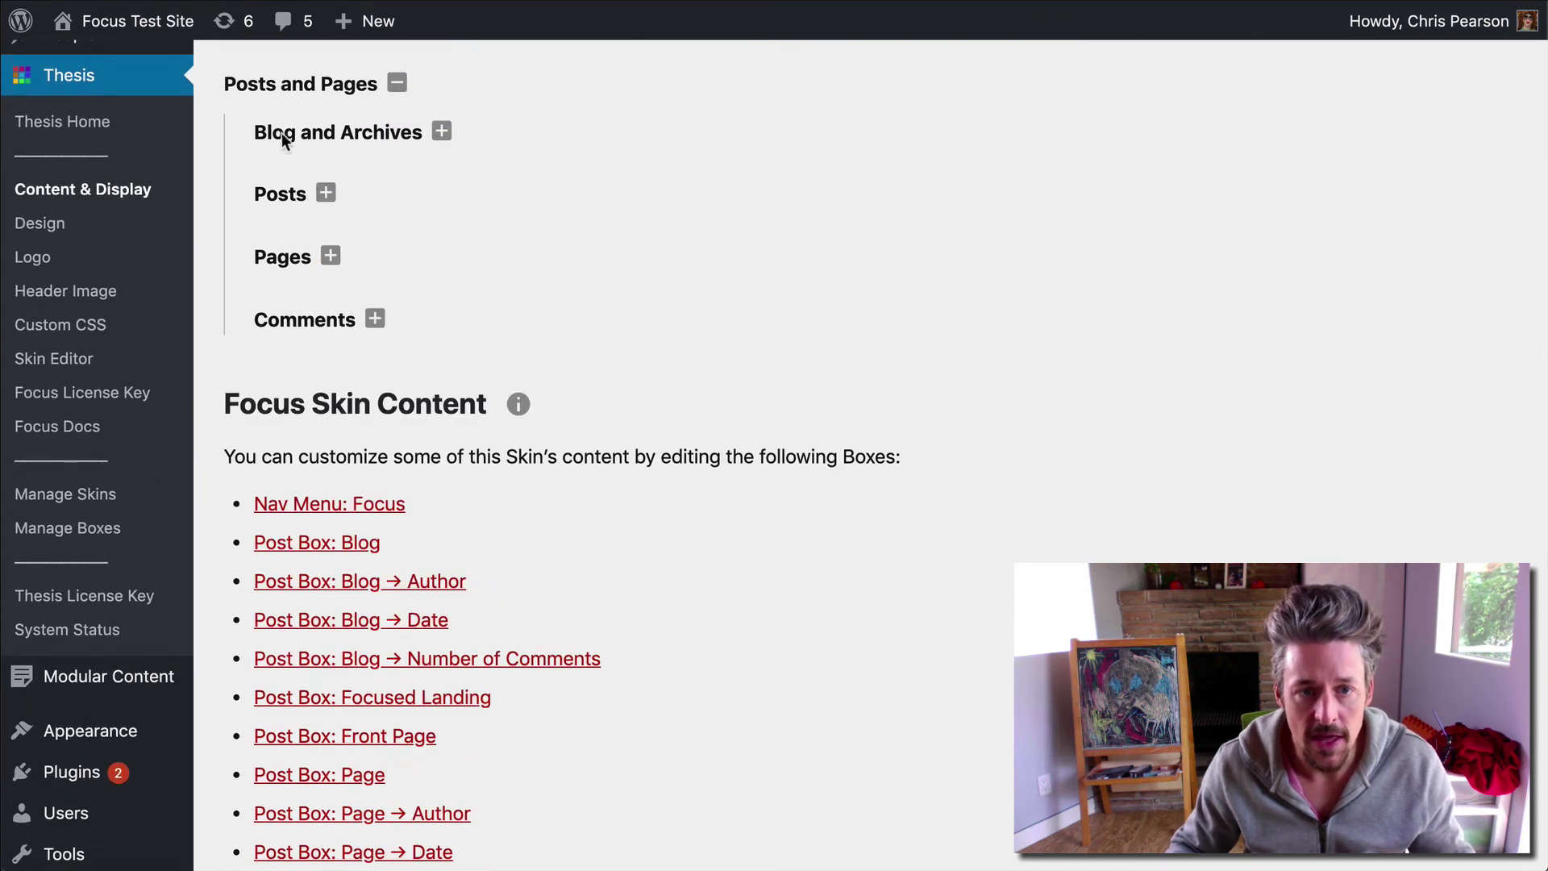
Step: Expand the Comments options under Posts and Pages to review where comments show and which comment elements are displayed
scroll(239, 211, "up", 5)
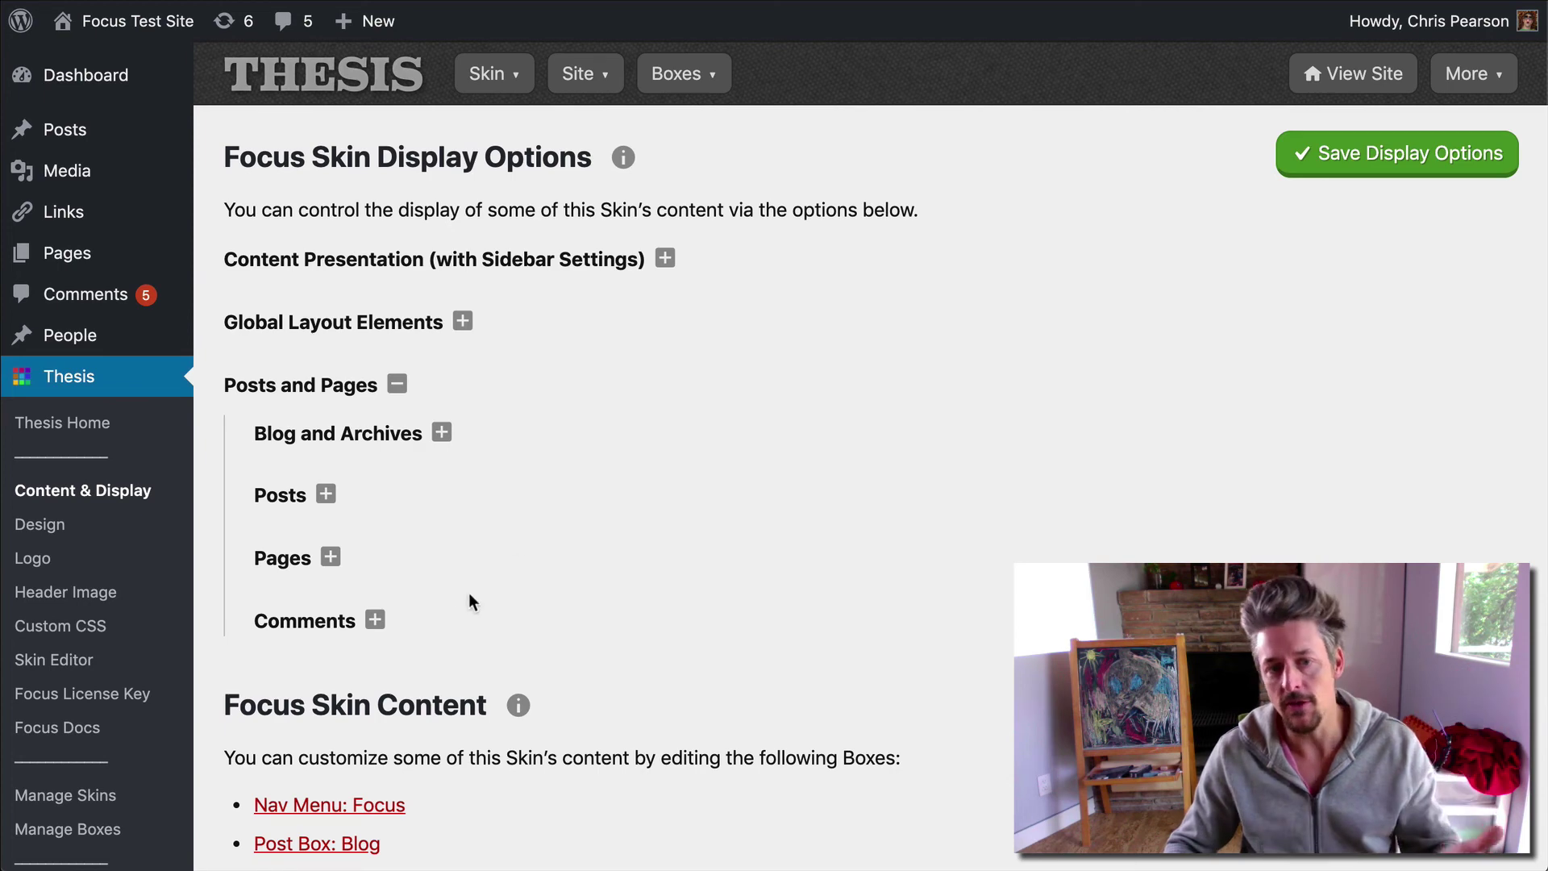
left_click(323, 629)
scroll(615, 649, "down", 4)
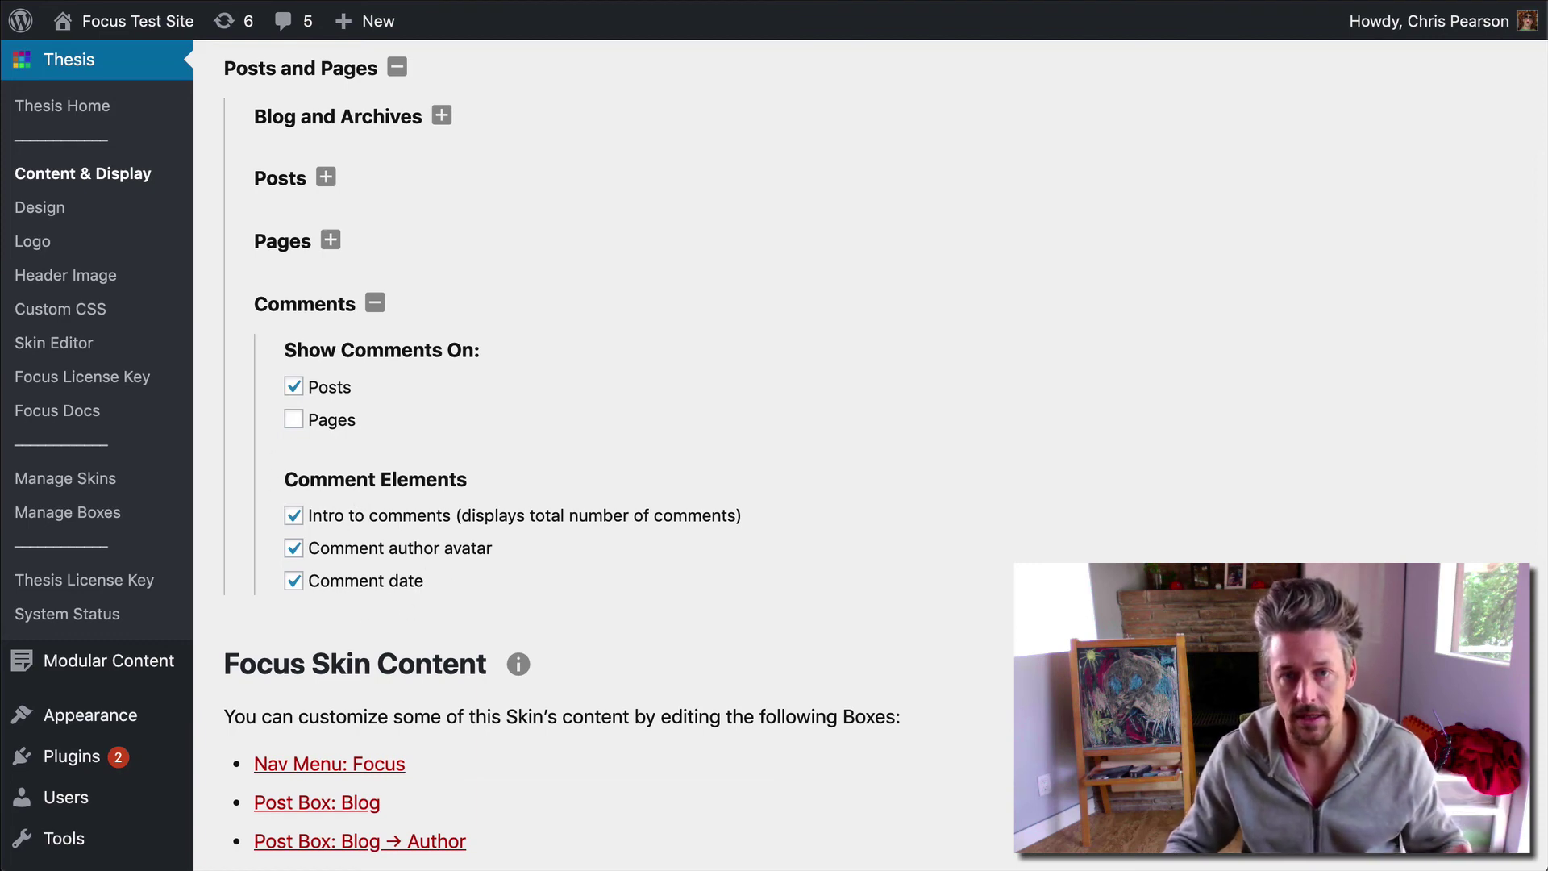
Step: Open the blog on the live site and go to the post about the excerpt in WP 2.7+
key("ctrl+Tab")
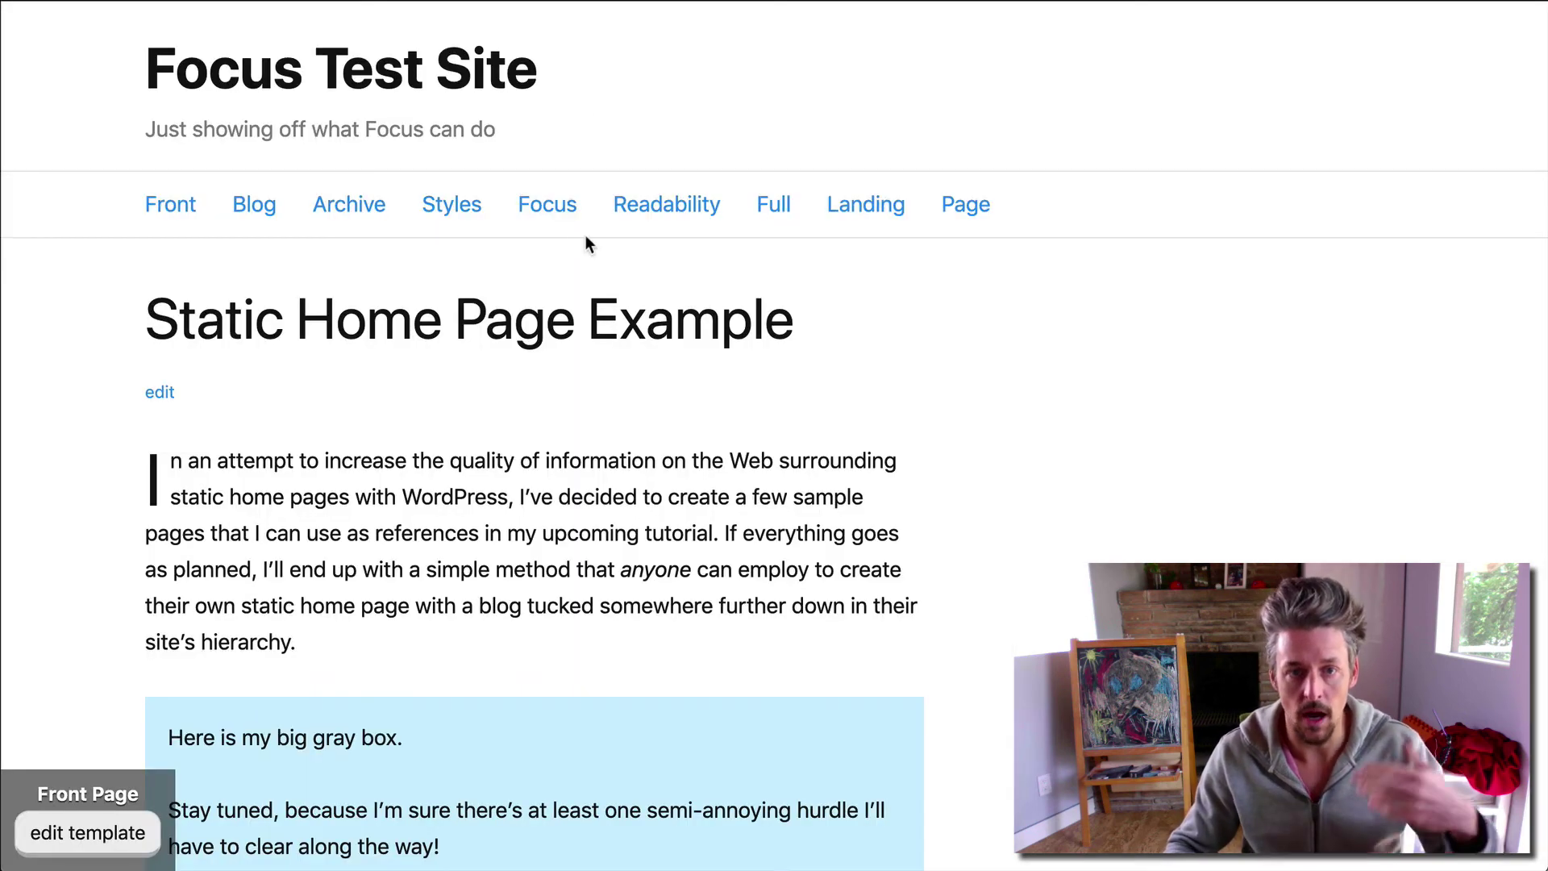
left_click(257, 208)
scroll(391, 528, "down", 5)
left_click(397, 642)
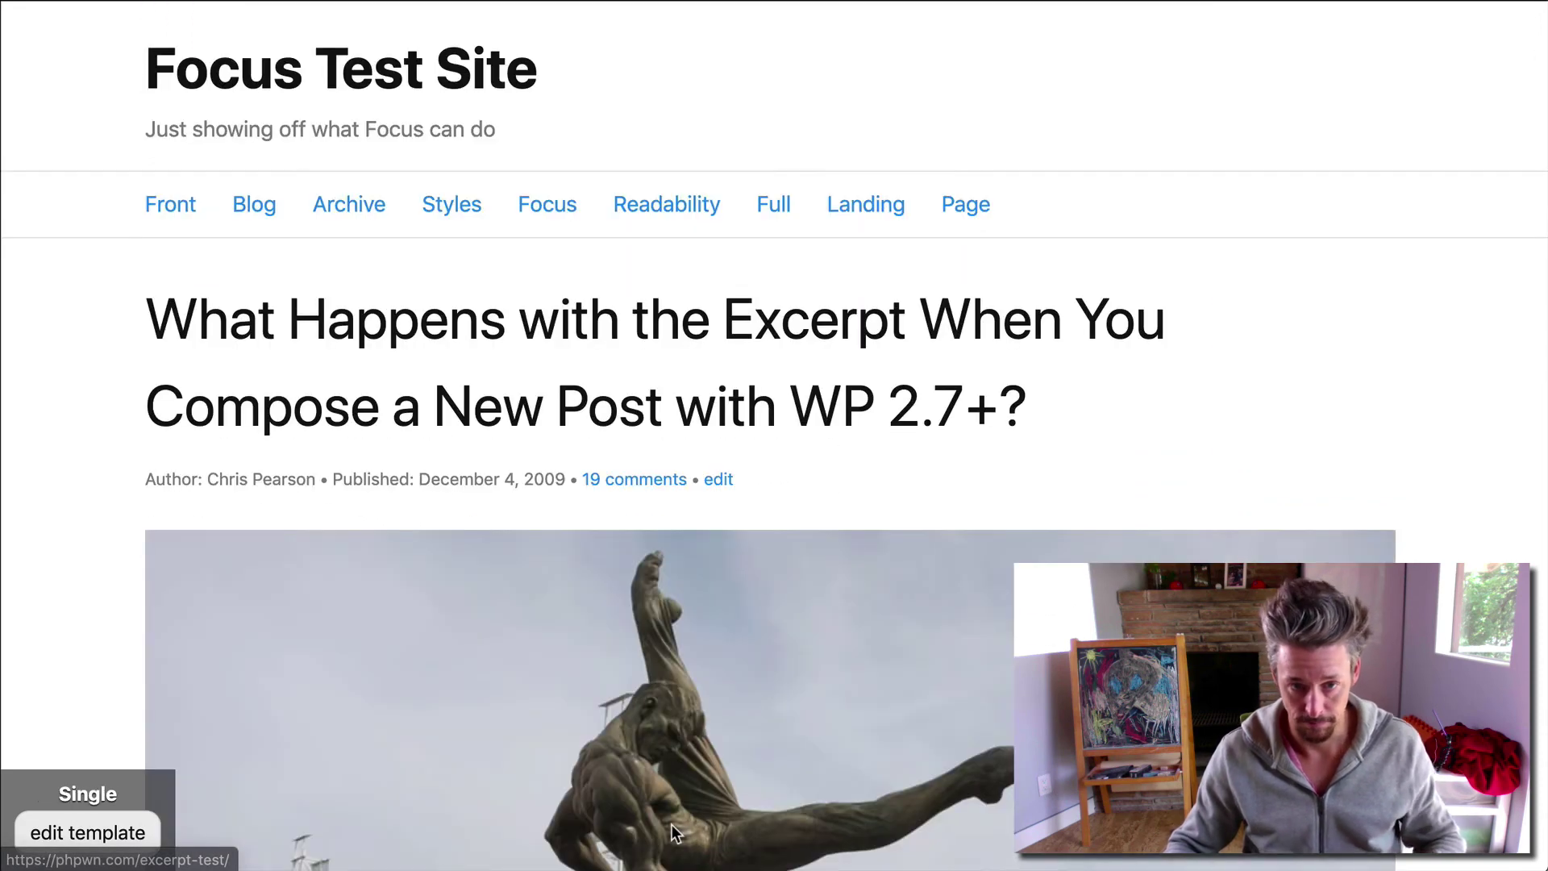
Step: Review the post's comments section, highlighting the first comment's author name, date, time and text
scroll(671, 824, "down", 15)
scroll(204, 417, "up", 3)
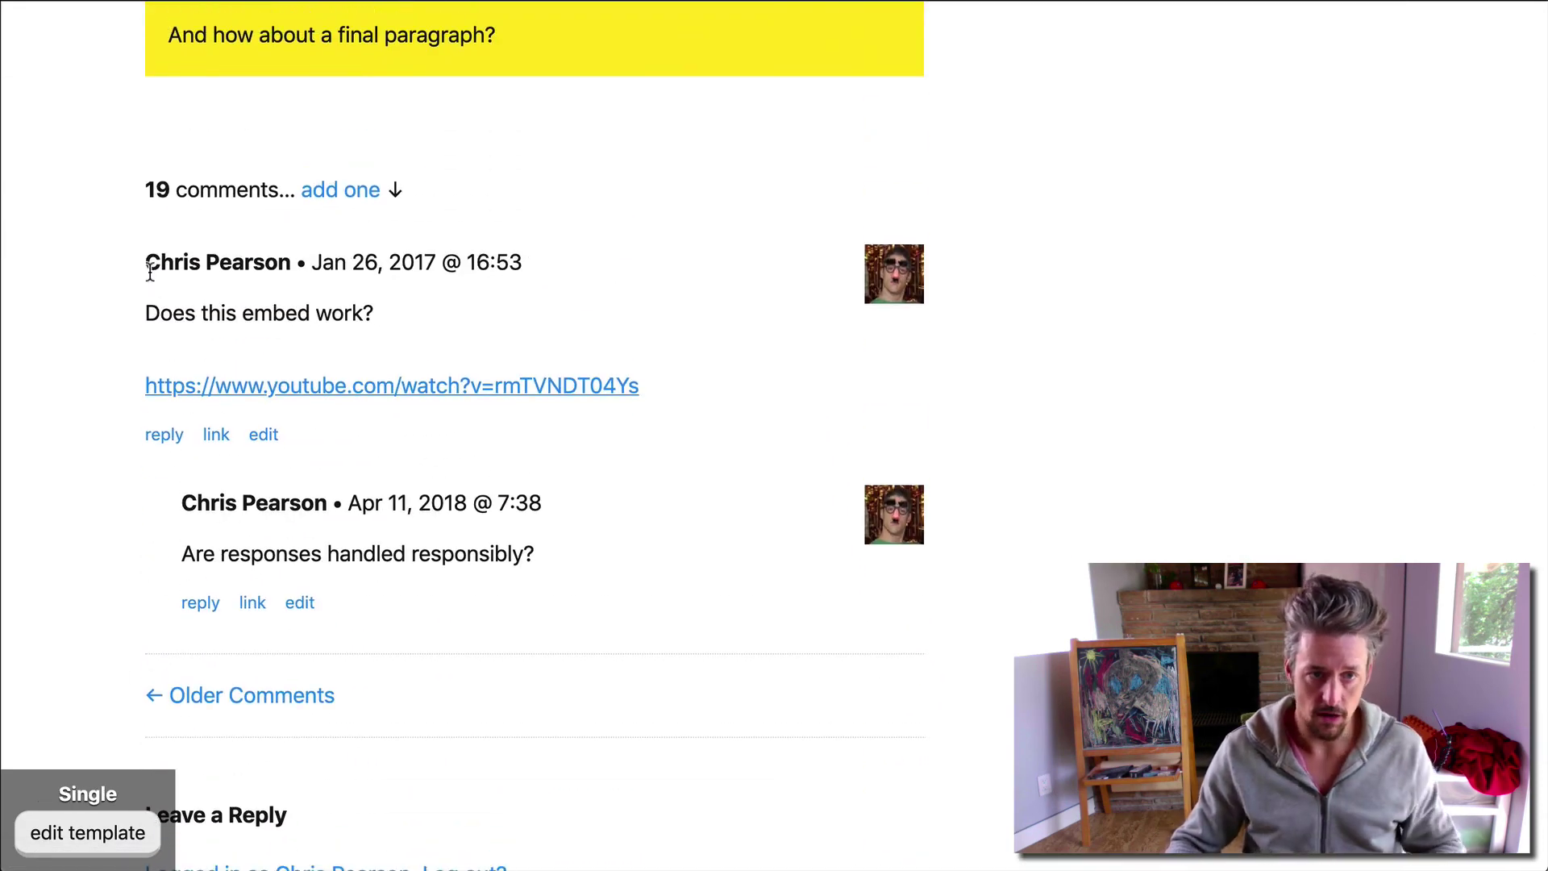
left_click_drag(150, 273, 263, 262)
left_click(272, 262)
double_click(338, 262)
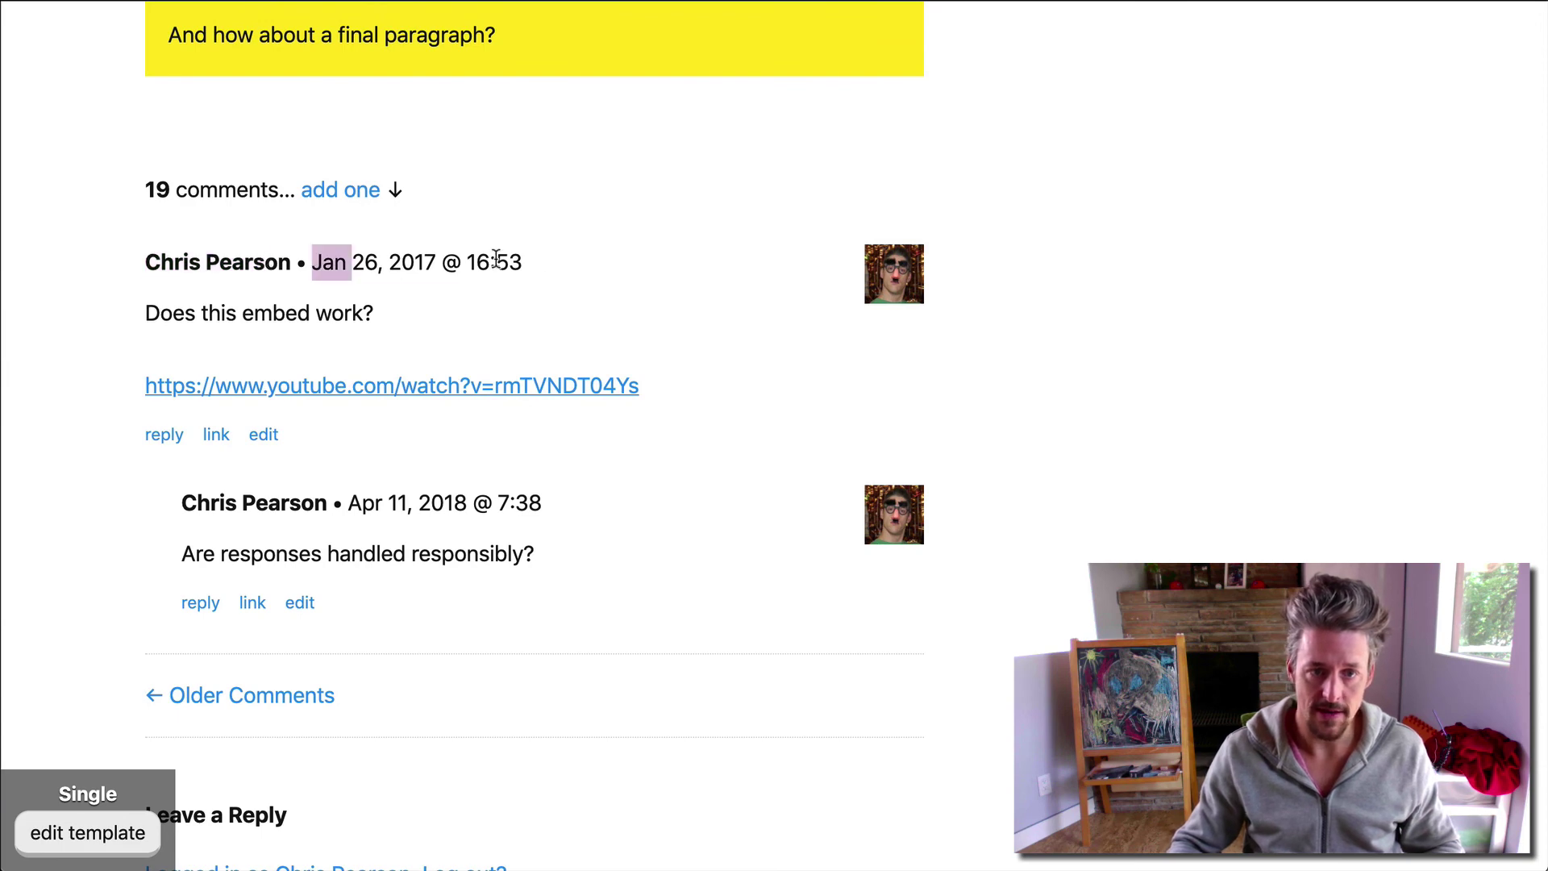
left_click_drag(496, 258, 523, 262)
left_click_drag(226, 313, 407, 322)
left_click(394, 355)
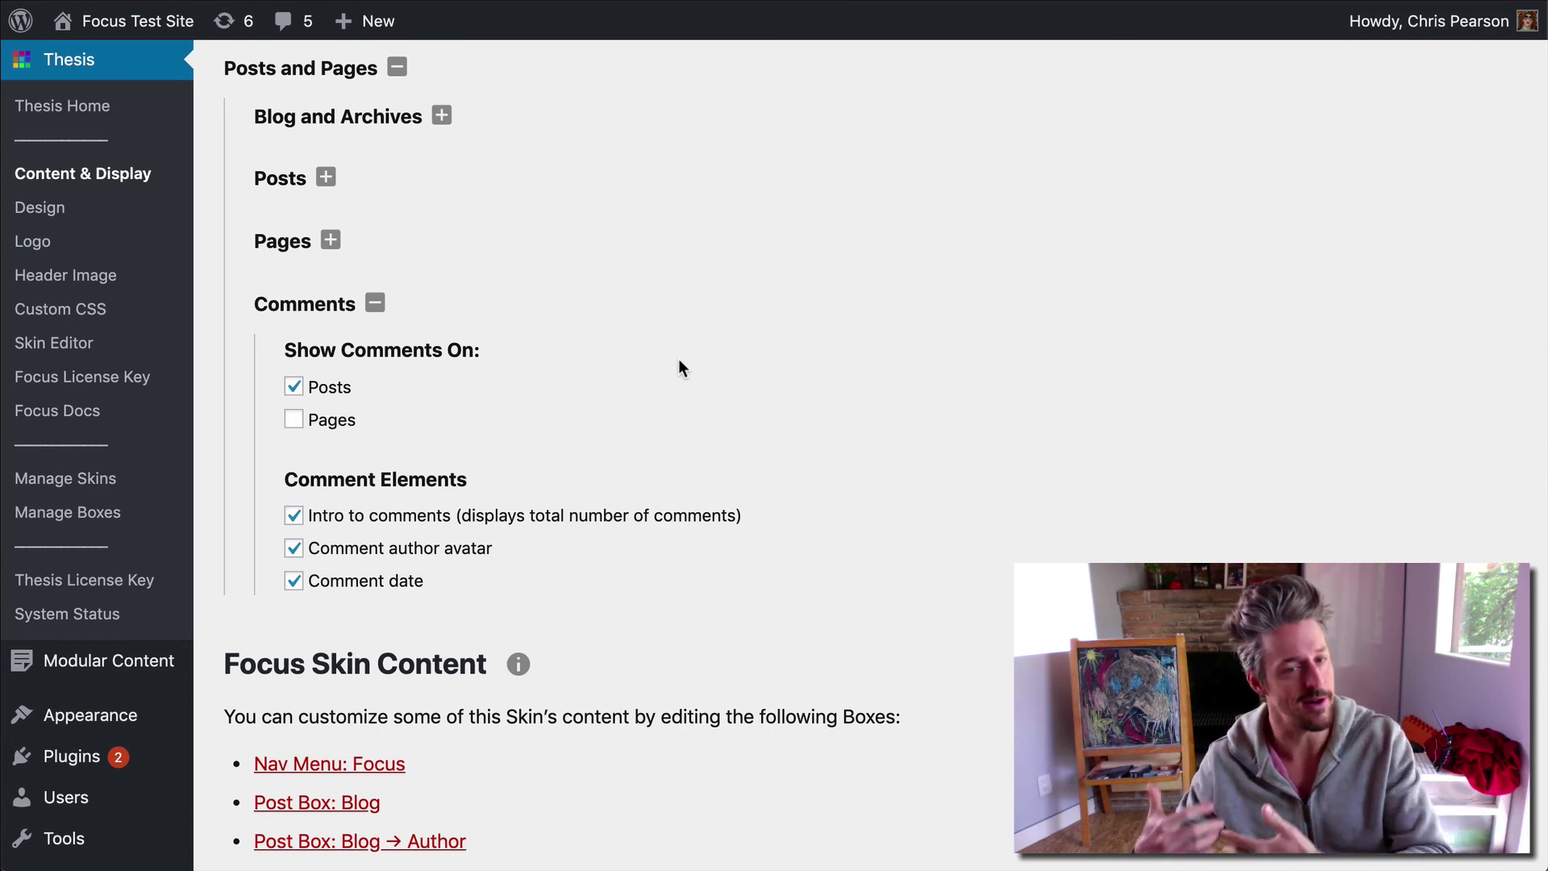
Step: Collapse the Comments options and look back over the excerpt post on the live site from its comments upward
left_click(334, 317)
scroll(340, 235, "up", 2)
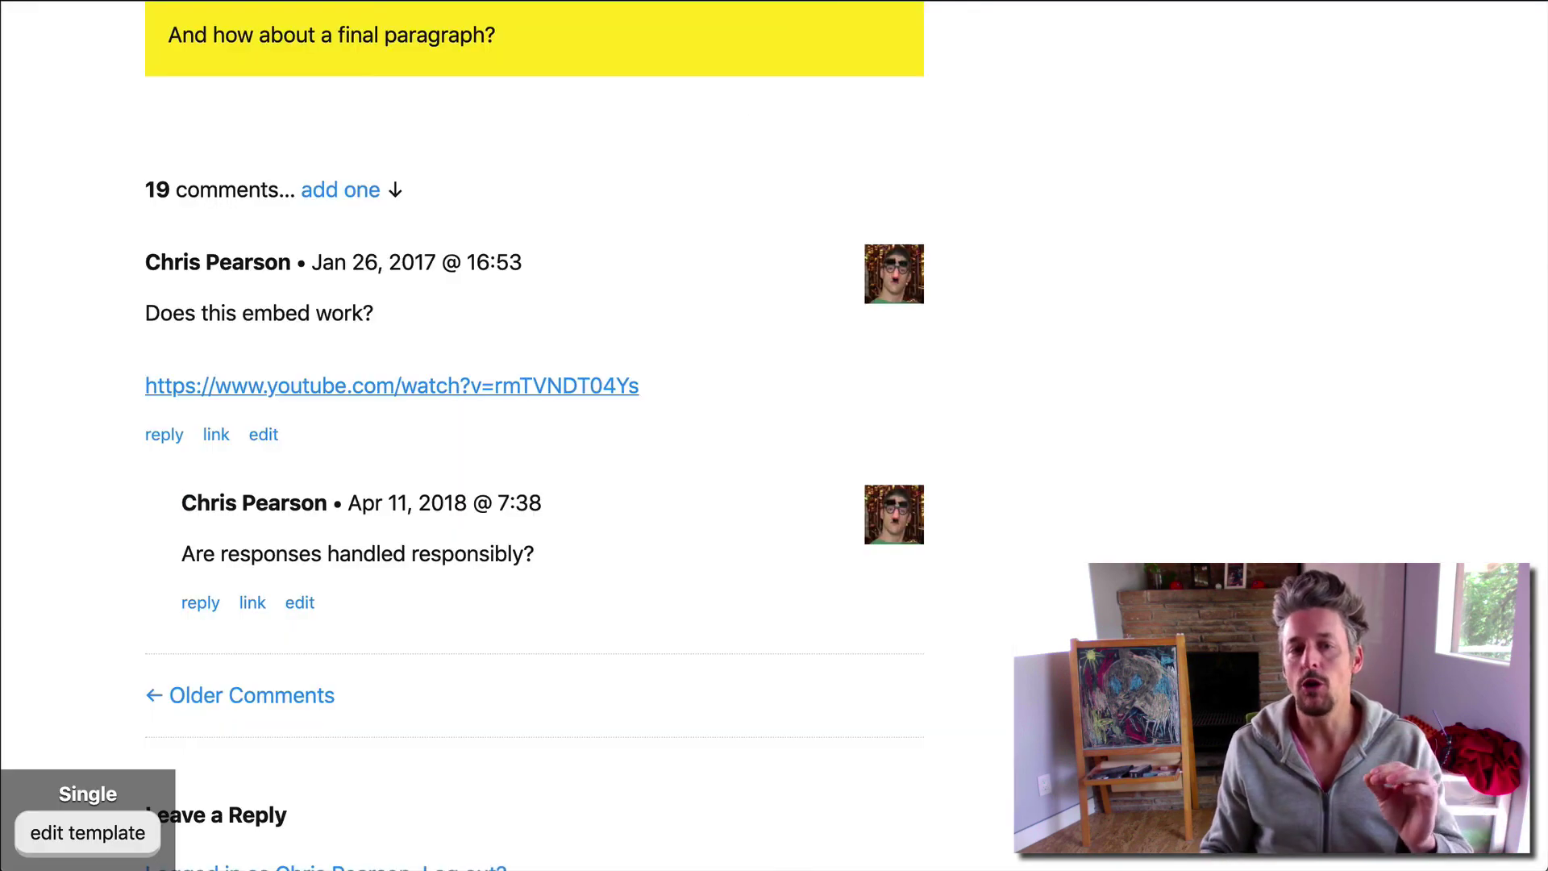
scroll(675, 376, "up", 15)
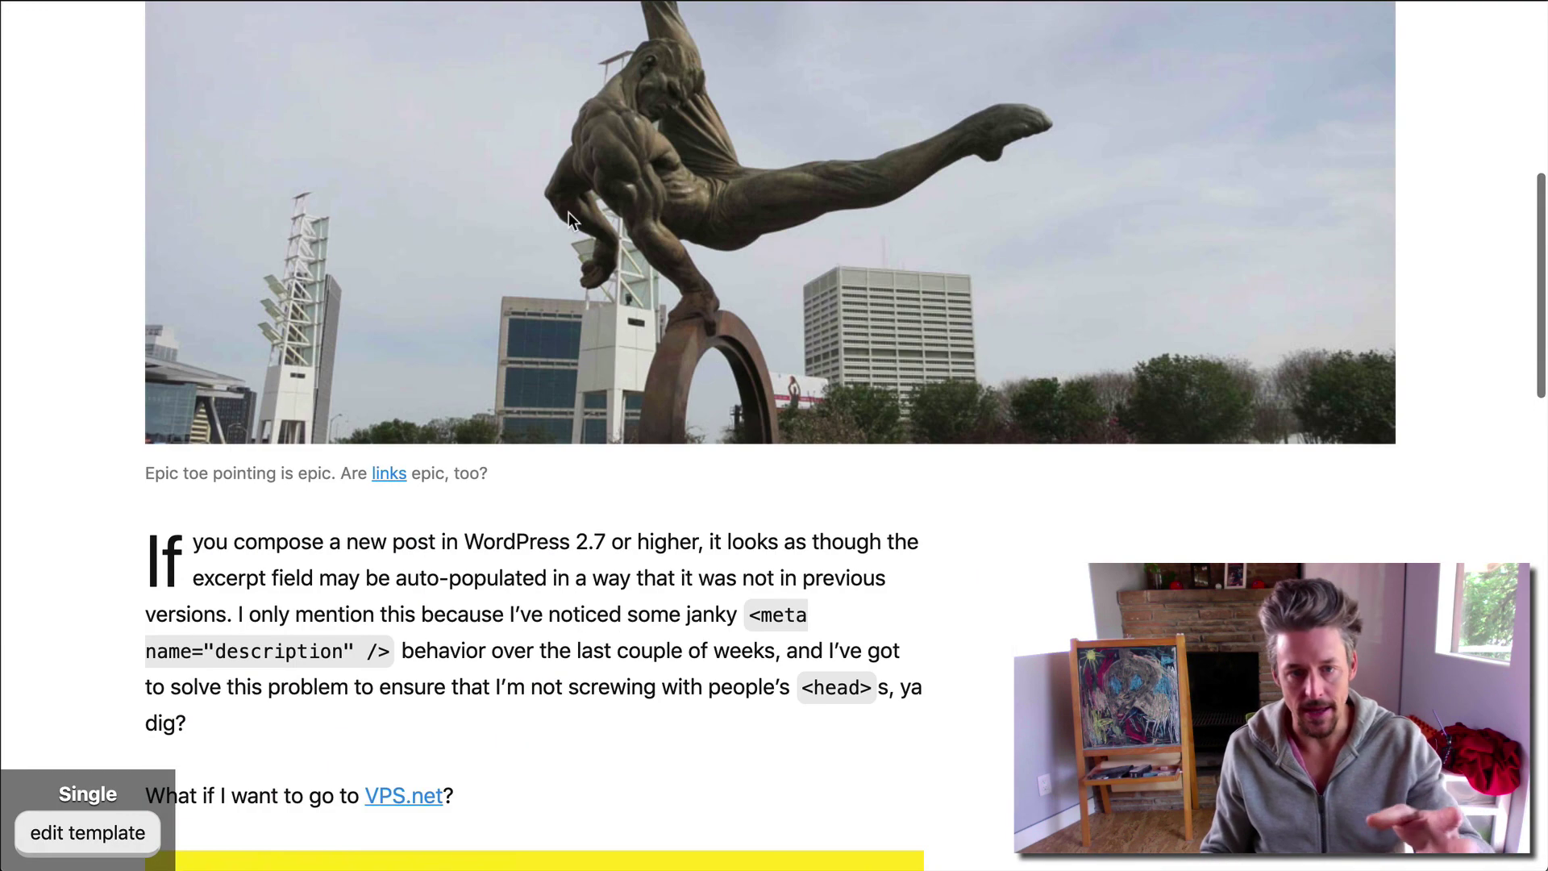